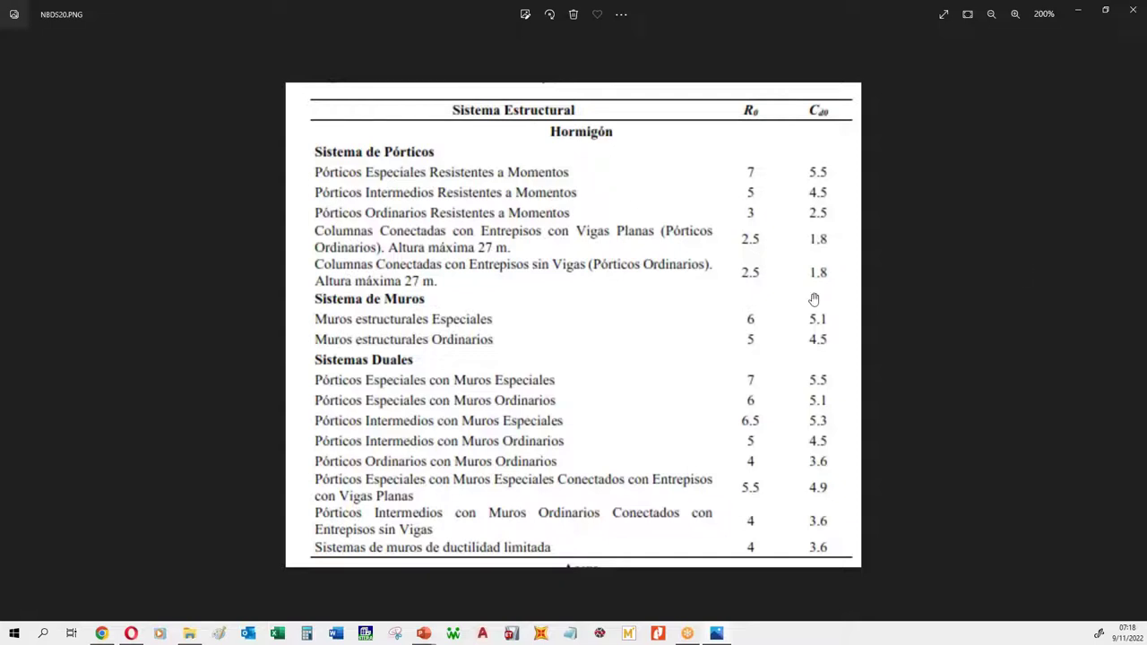
Step: Close the structural systems table image, end the slide show and switch to ETABS
{"action": "left_click", "coordinate": [1131, 11]}
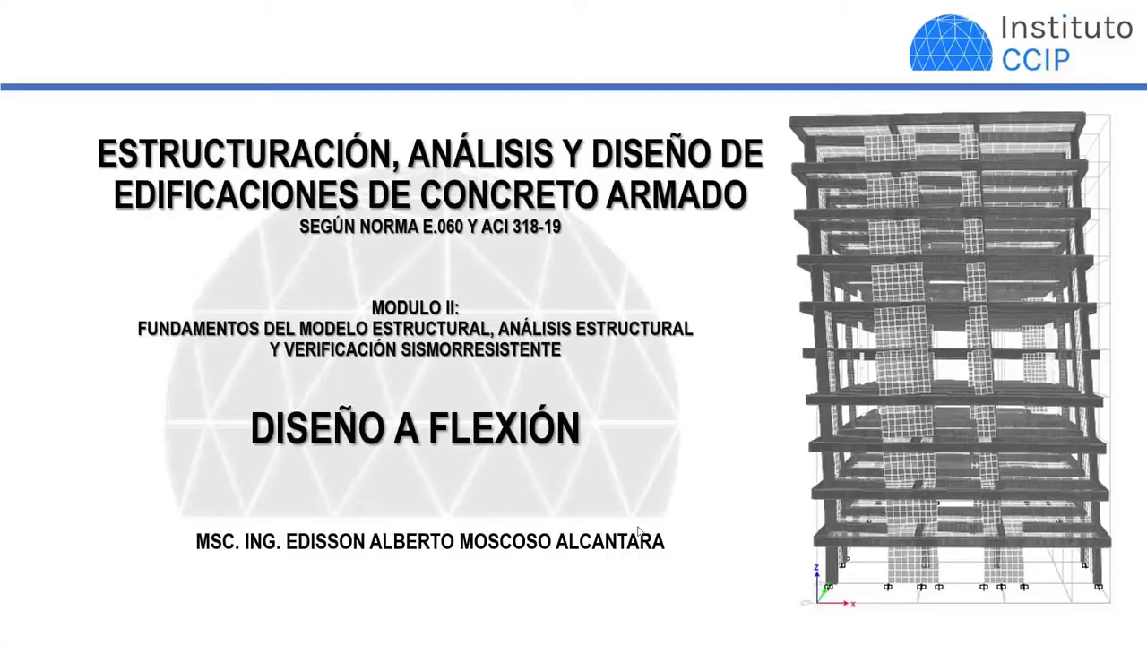
{"action": "key", "text": "Escape"}
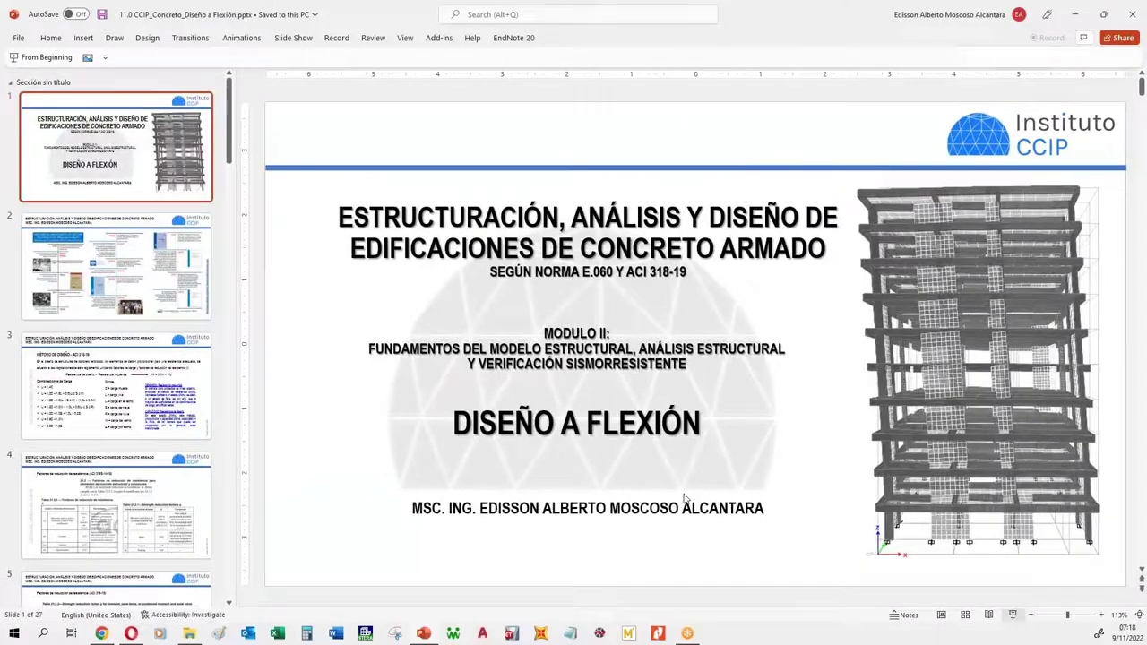
{"action": "left_click", "coordinate": [511, 634]}
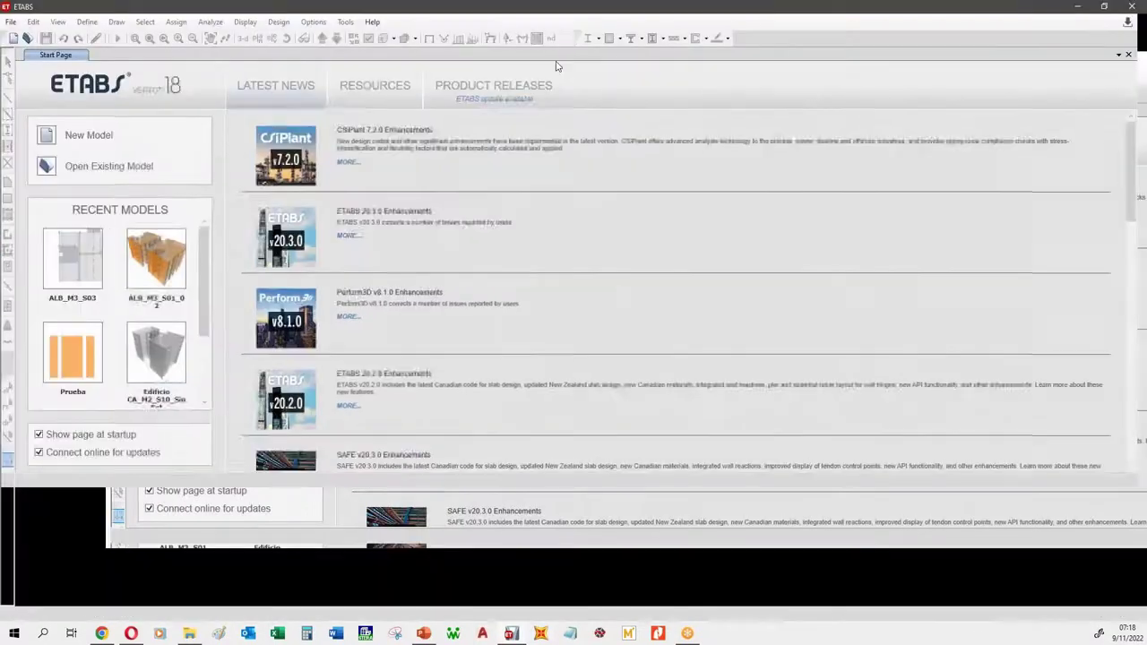
Step: Open the model Edificio CA_M2_S10.EDB from the CCIP\CONCRETO\22_II folder
{"action": "left_click", "coordinate": [28, 39]}
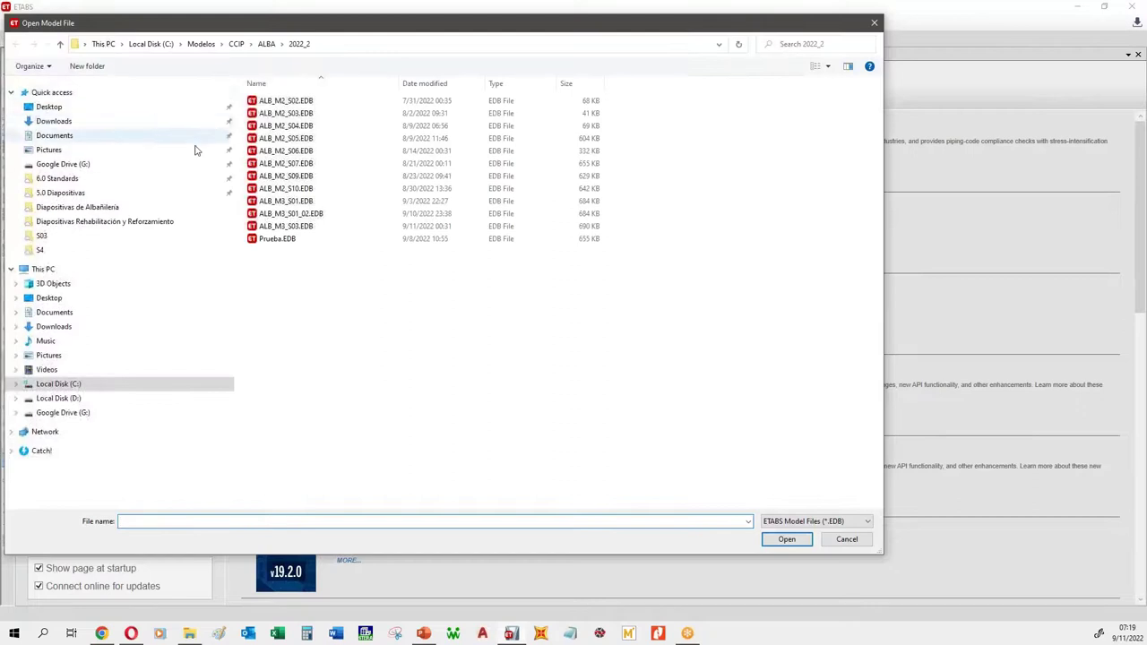
{"action": "left_click", "coordinate": [236, 45]}
{"action": "double_click", "coordinate": [276, 126]}
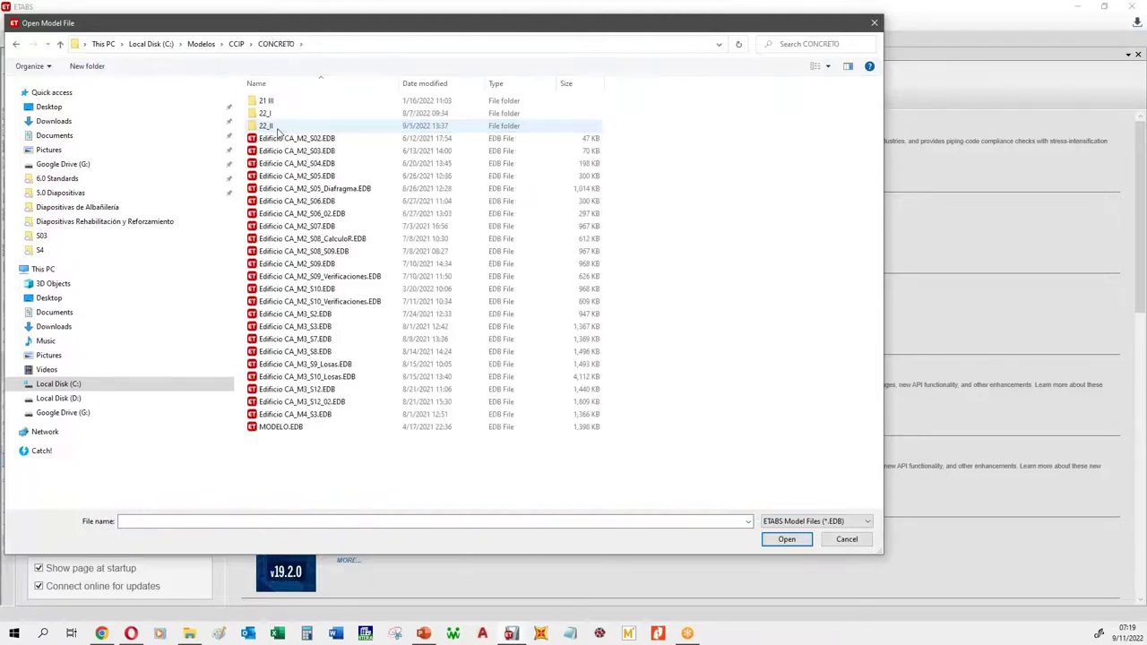
{"action": "double_click", "coordinate": [267, 126]}
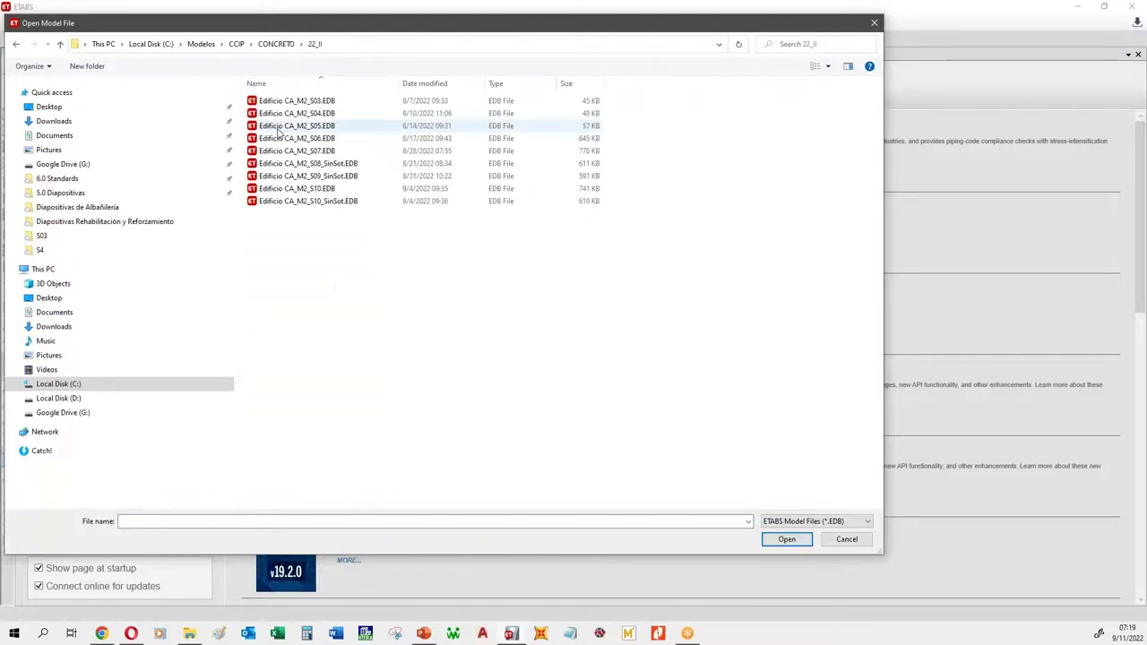
{"action": "left_click", "coordinate": [341, 189]}
{"action": "left_click", "coordinate": [788, 539]}
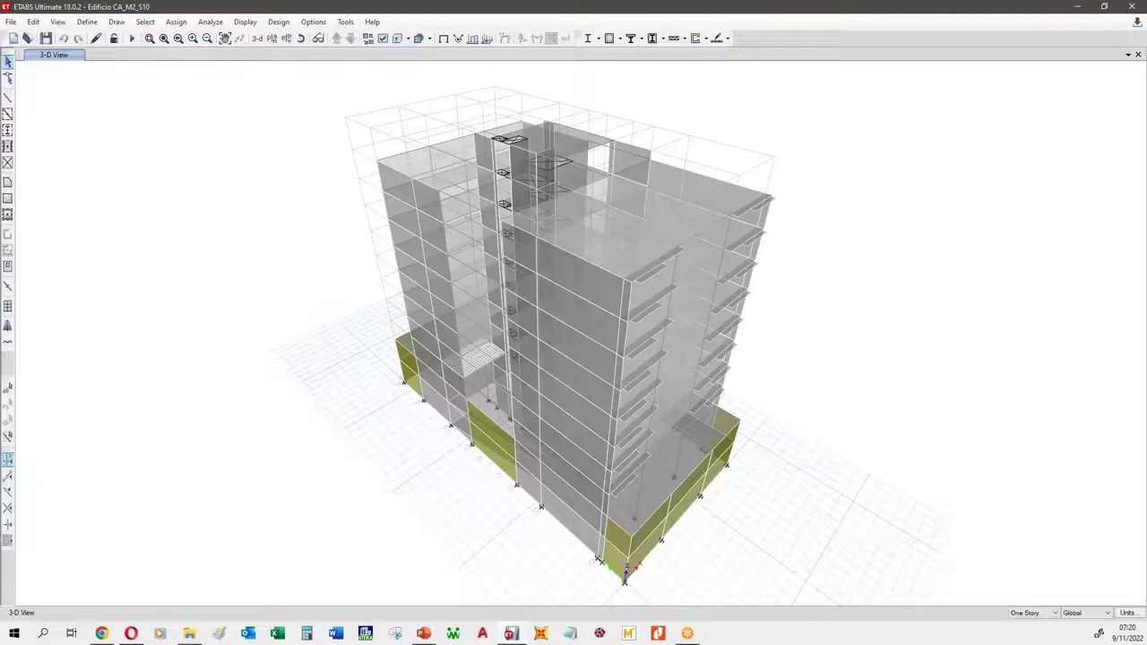
Step: Open the load case data of the SX_Din response spectrum case
{"action": "left_click", "coordinate": [87, 26]}
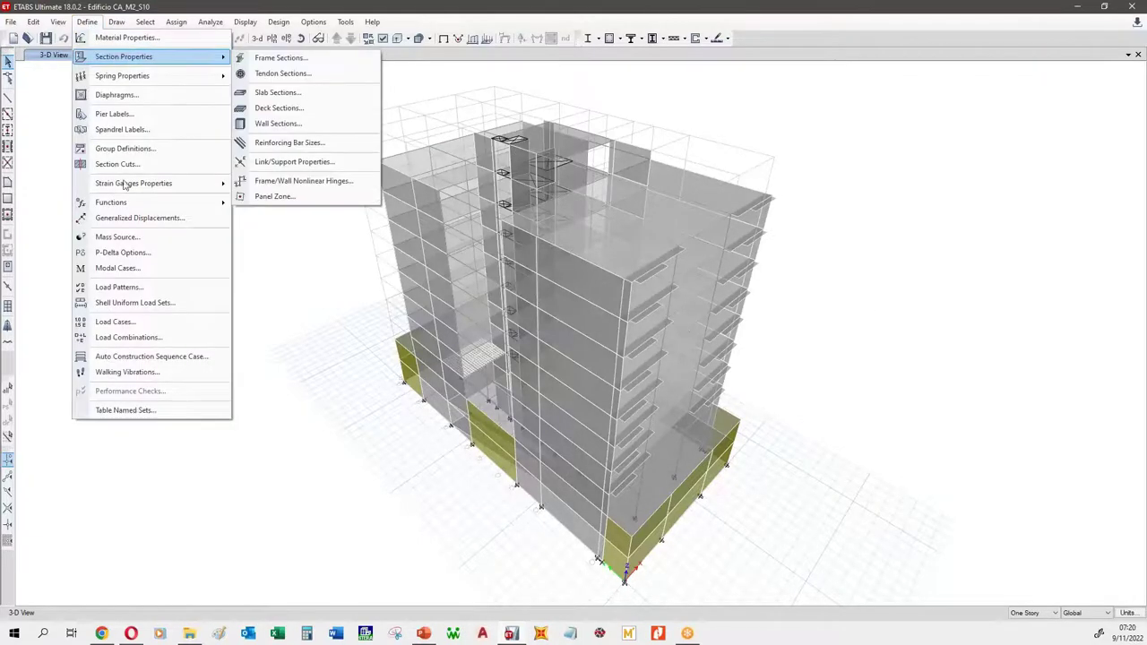
{"action": "left_click", "coordinate": [157, 322]}
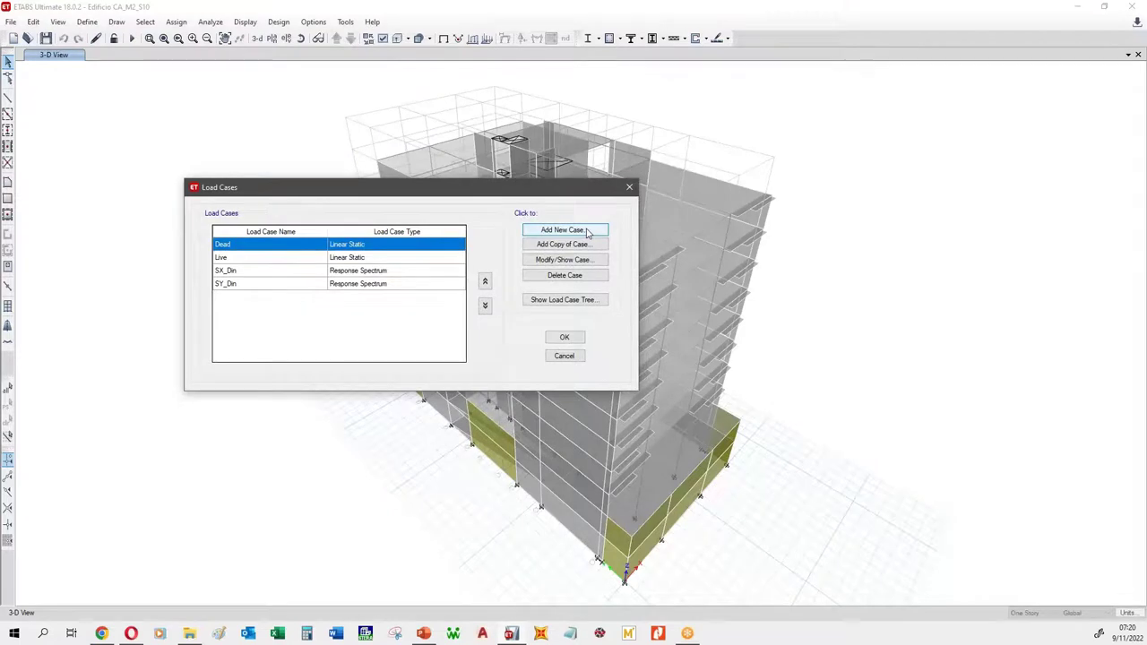
{"action": "left_click", "coordinate": [249, 273]}
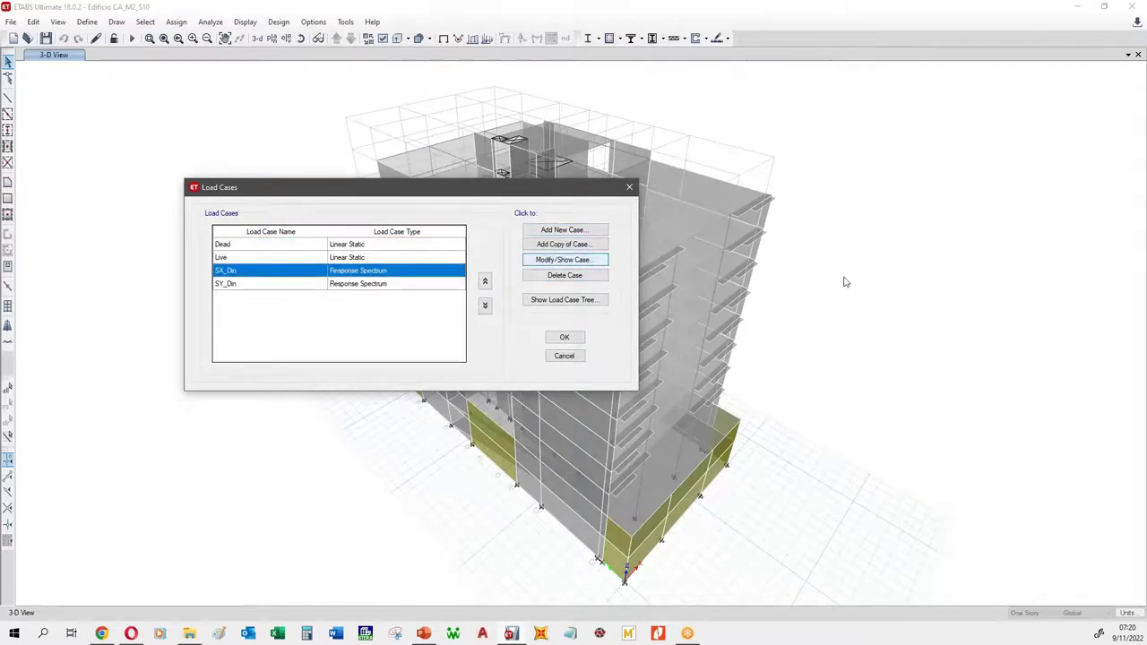
{"action": "key", "text": "Return"}
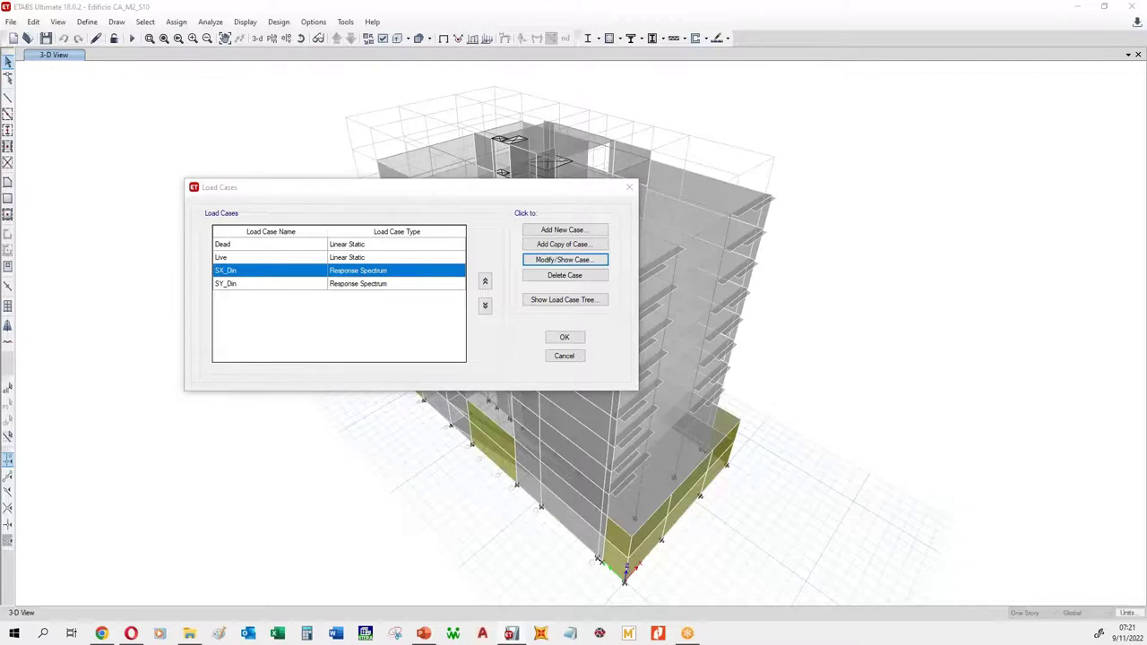
Step: Capture the general settings and applied loads of SX_Din with the Snipping Tool
{"action": "left_click", "coordinate": [394, 633]}
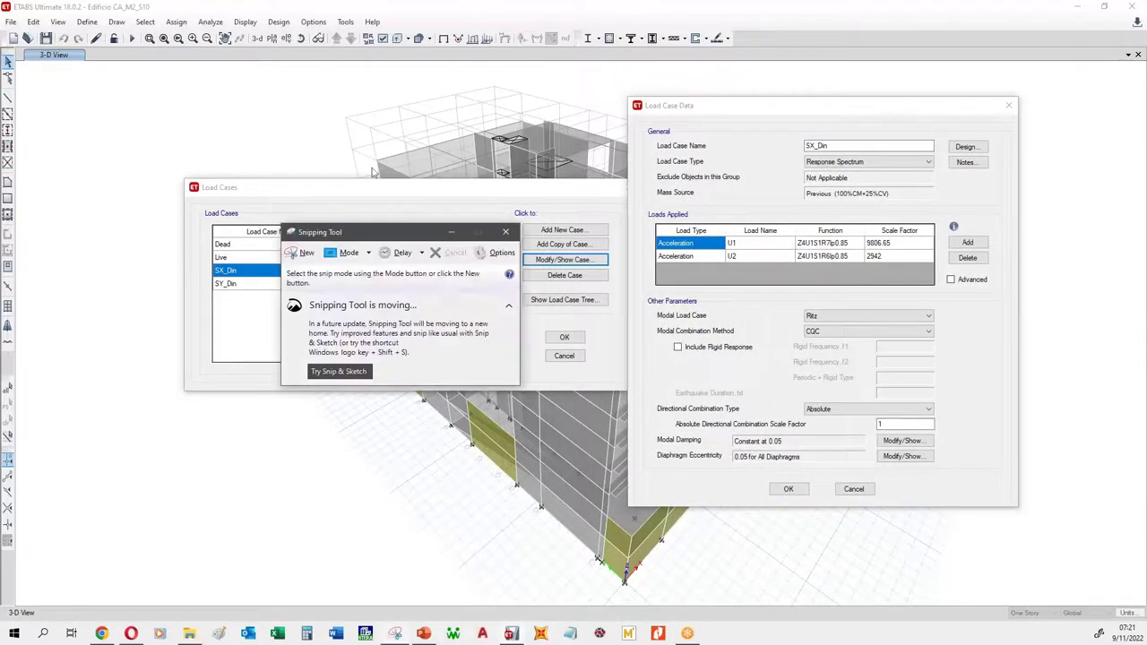
{"action": "left_click", "coordinate": [301, 254]}
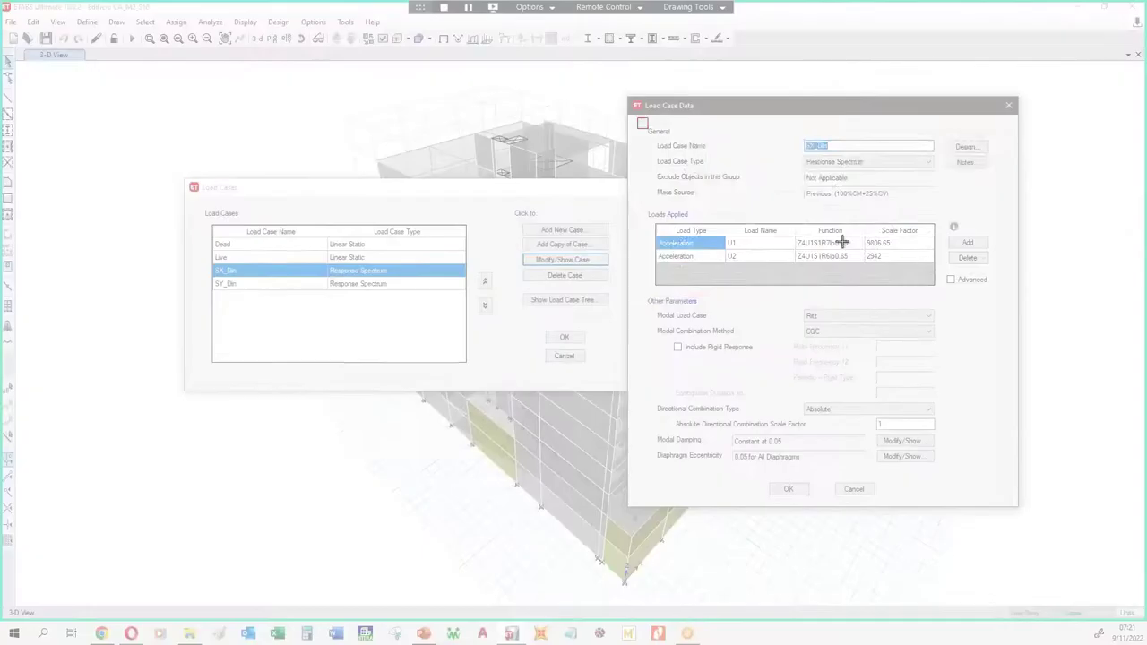
{"action": "left_click_drag", "start_coordinate": [639, 120], "coordinate": [1005, 296]}
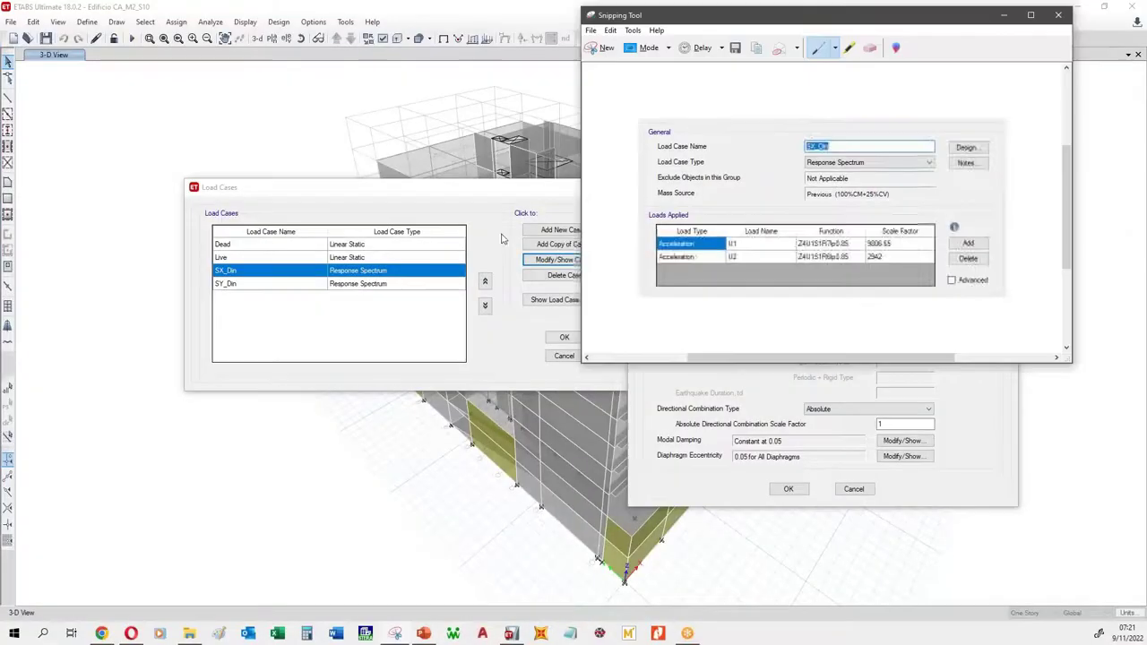
{"action": "left_click", "coordinate": [350, 199]}
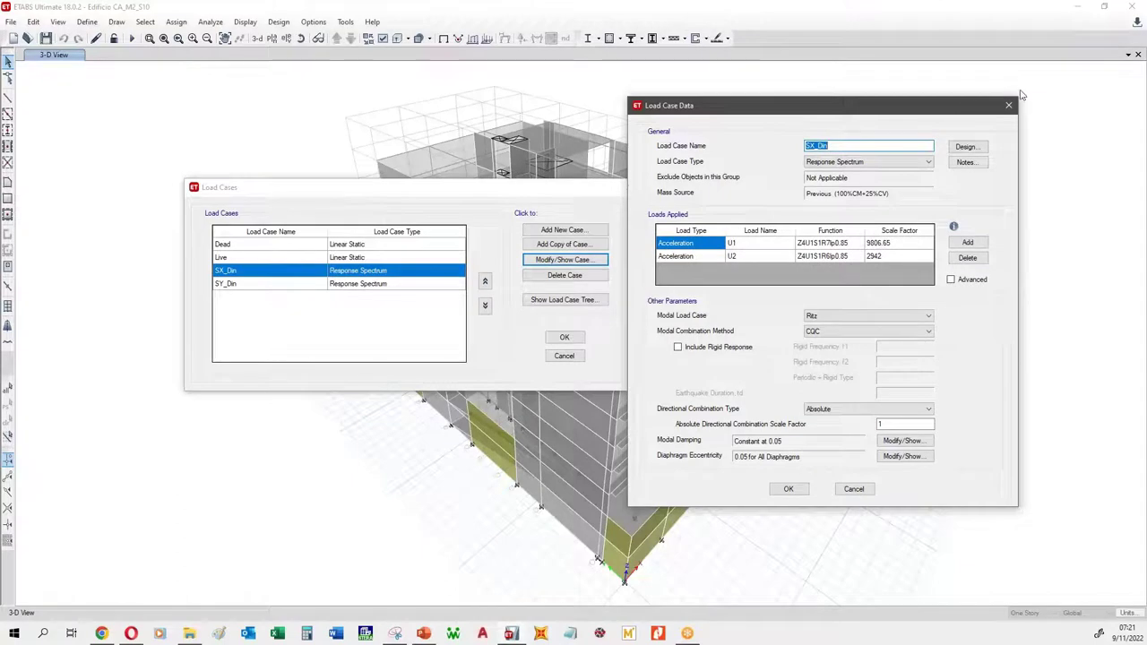
Step: Close the SX_Din data and open the SY_Din load case data beside the SX_Din capture for comparison
{"action": "left_click", "coordinate": [1009, 106]}
{"action": "left_click", "coordinate": [276, 285]}
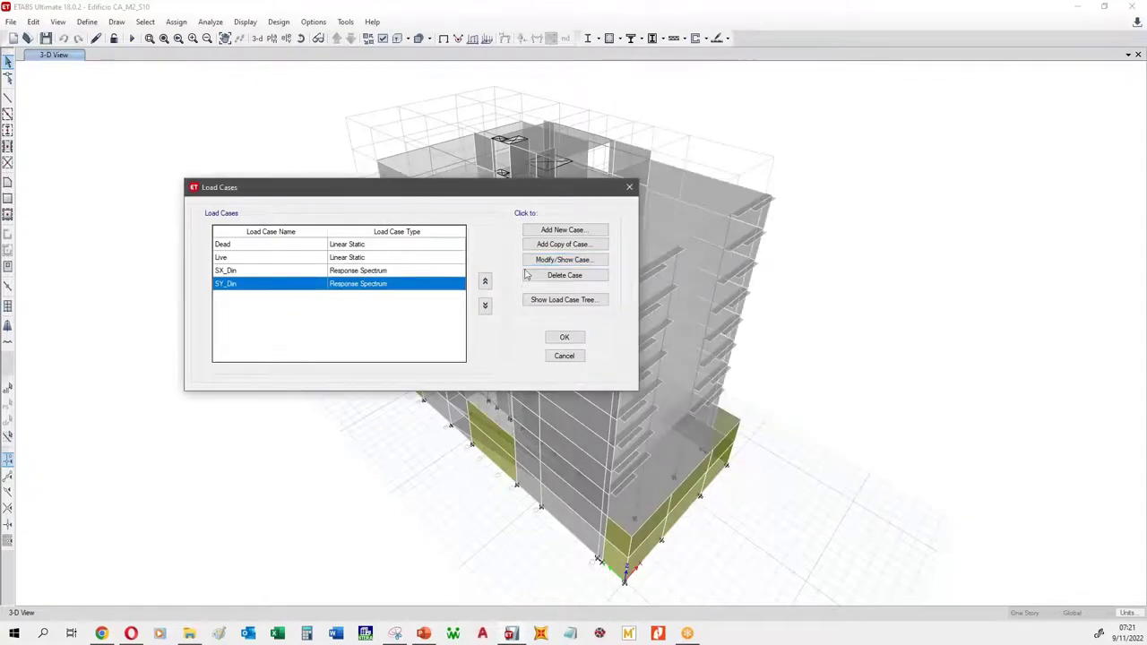
{"action": "left_click", "coordinate": [394, 634]}
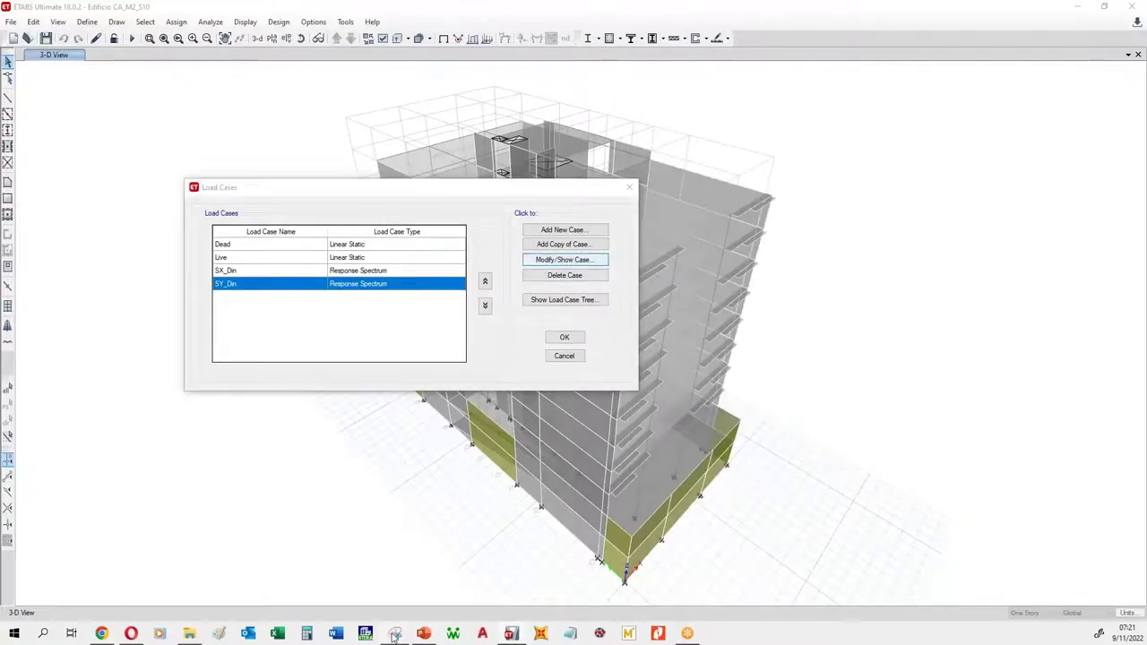
{"action": "key", "text": "Return"}
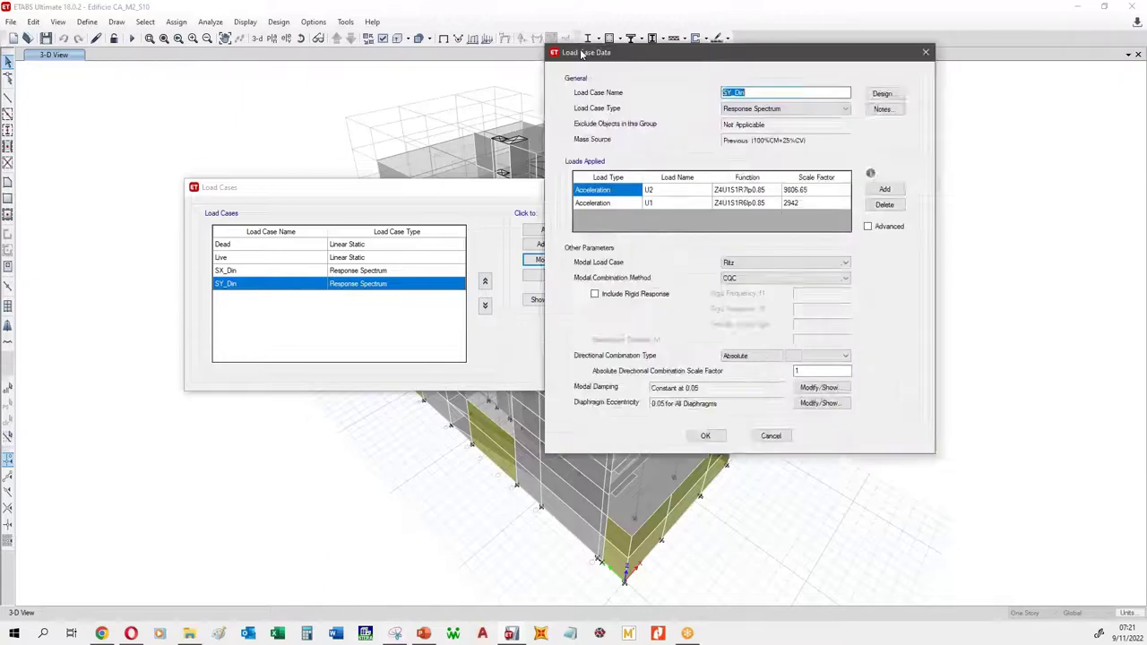
{"action": "left_click_drag", "start_coordinate": [627, 45], "coordinate": [221, 65]}
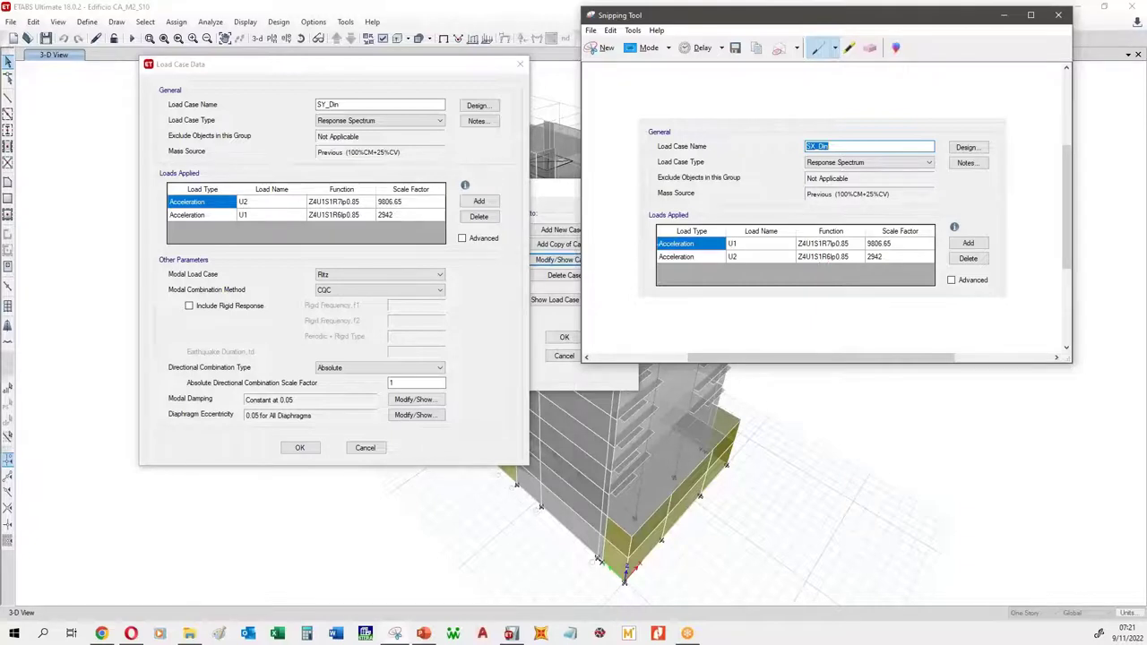
Step: Mark the U1 acceleration row on the SX_Din capture, and put away the capture and the SY_Din data
{"action": "left_click_drag", "start_coordinate": [660, 243], "coordinate": [899, 243]}
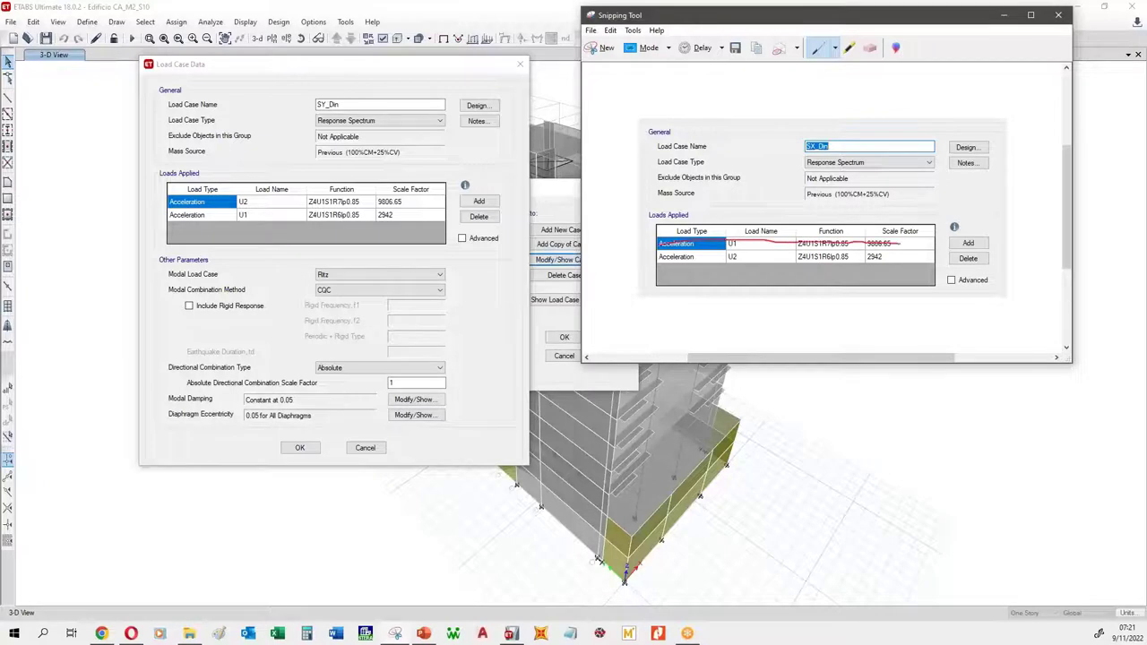
{"action": "left_click", "coordinate": [1004, 15]}
{"action": "left_click", "coordinate": [520, 64]}
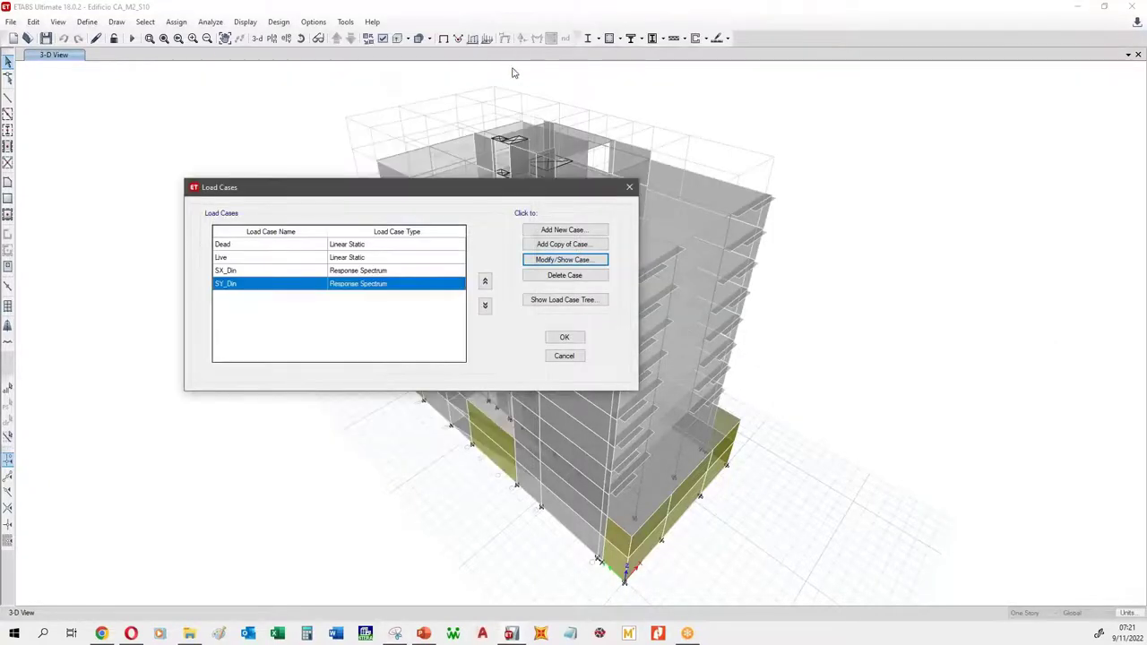
Step: Add a copy of the SY_Din load case, delete its U2 load and set the remaining acceleration's direction to U3
{"action": "left_click", "coordinate": [236, 272]}
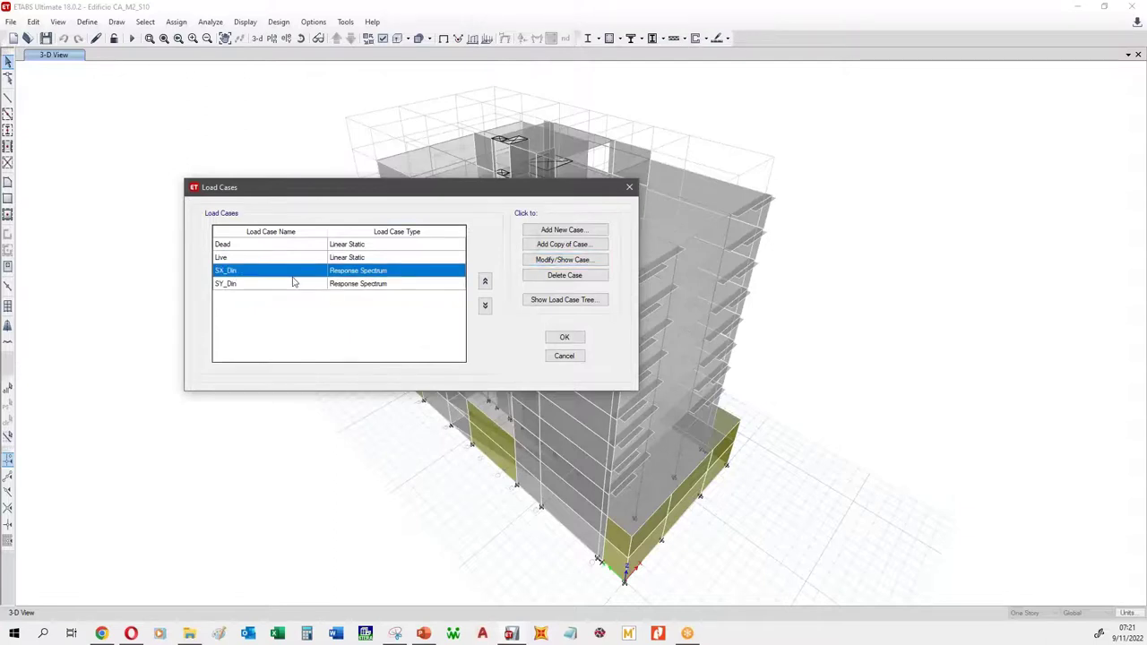
{"action": "left_click", "coordinate": [388, 284]}
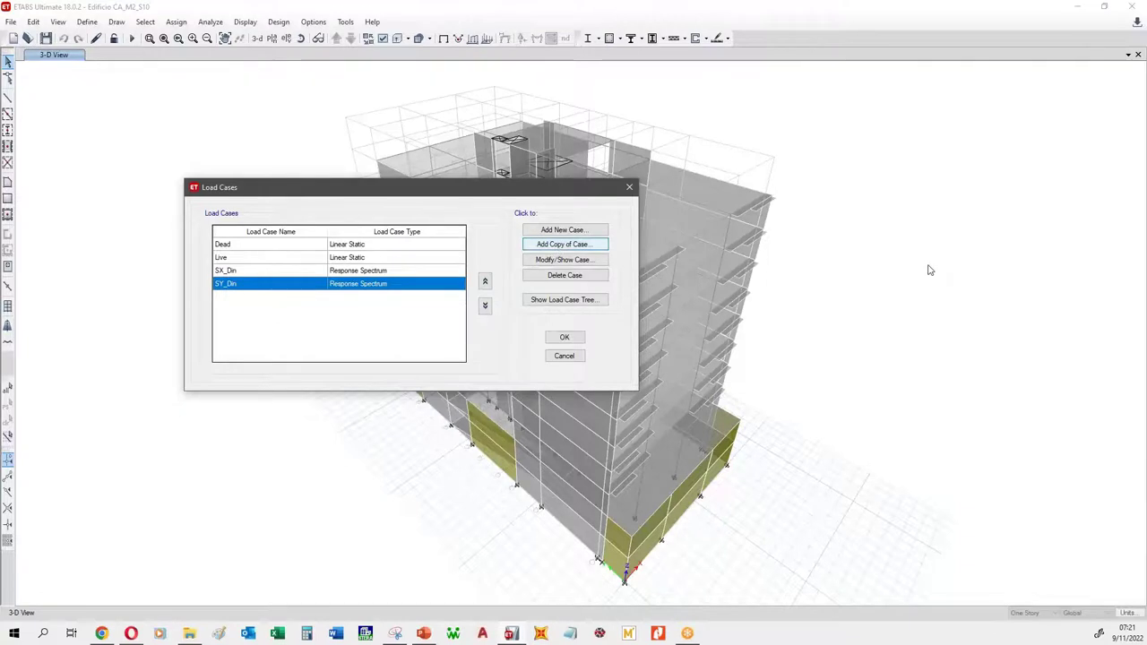
{"action": "left_click", "coordinate": [564, 244]}
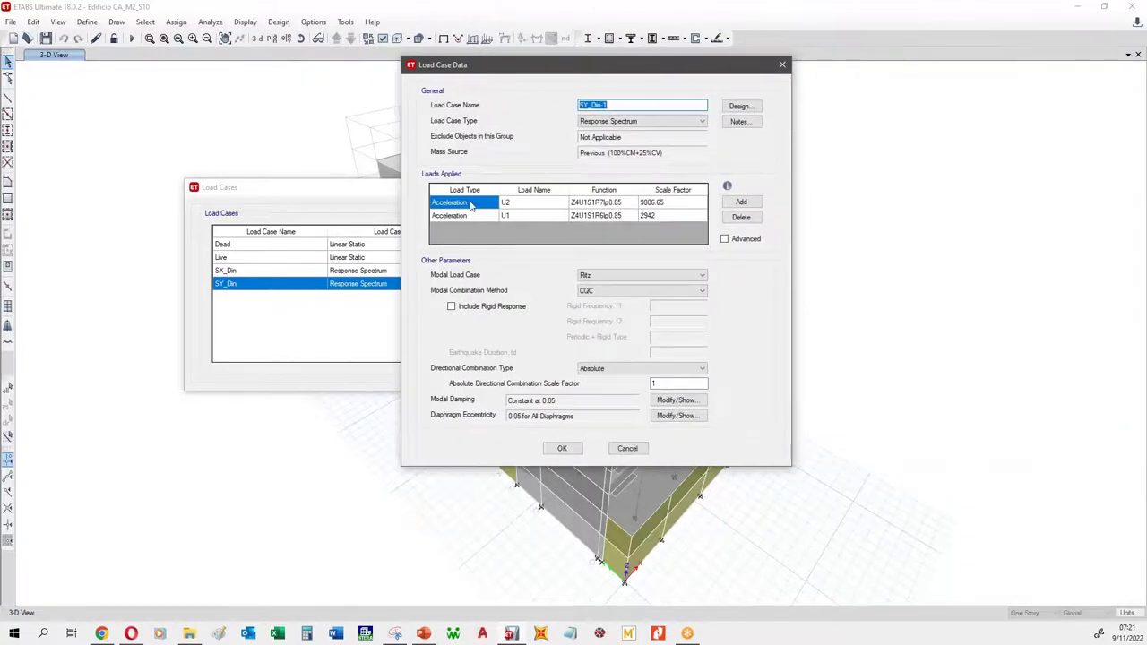
{"action": "left_click", "coordinate": [467, 203]}
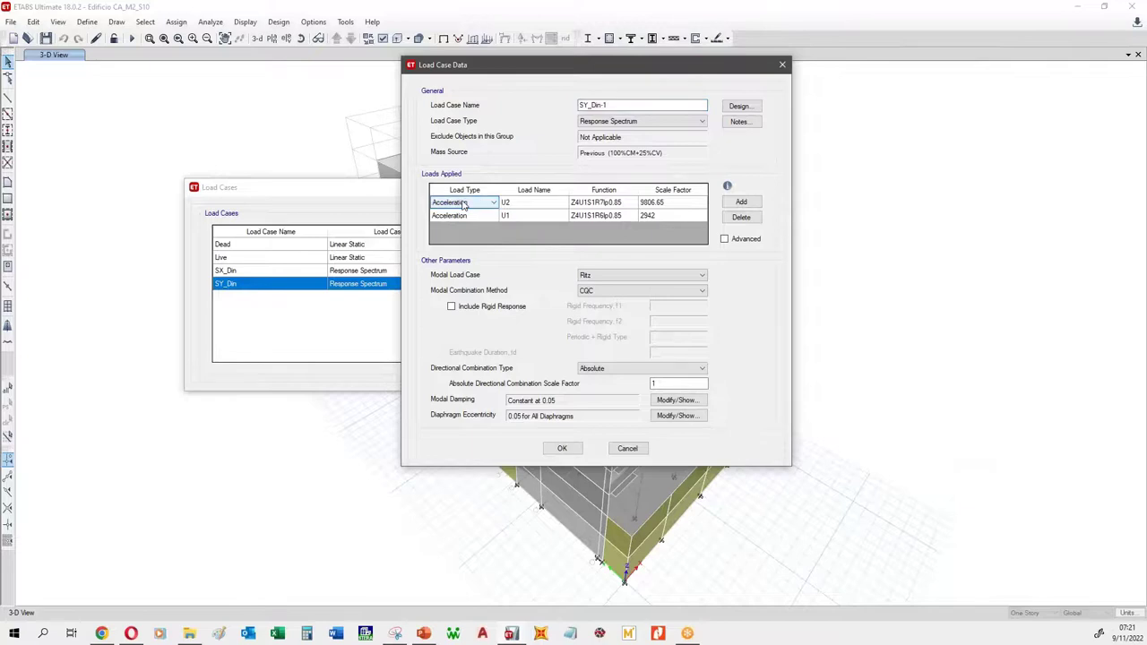
{"action": "left_click", "coordinate": [741, 218]}
{"action": "left_click", "coordinate": [511, 203]}
{"action": "left_click", "coordinate": [515, 203]}
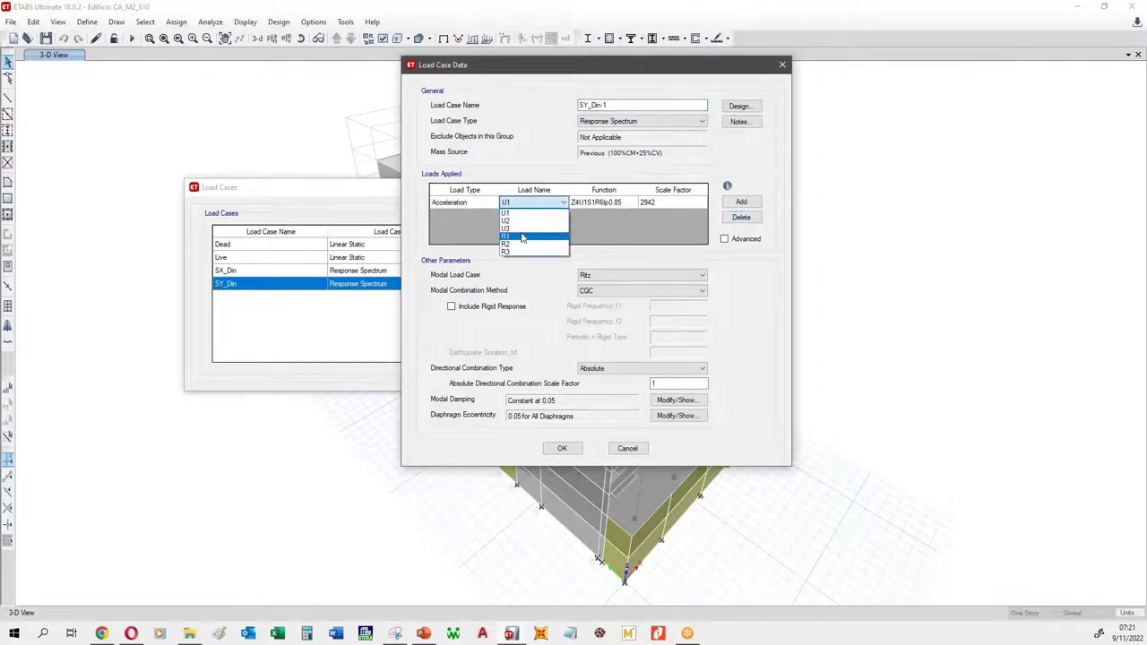
{"action": "left_click", "coordinate": [521, 228]}
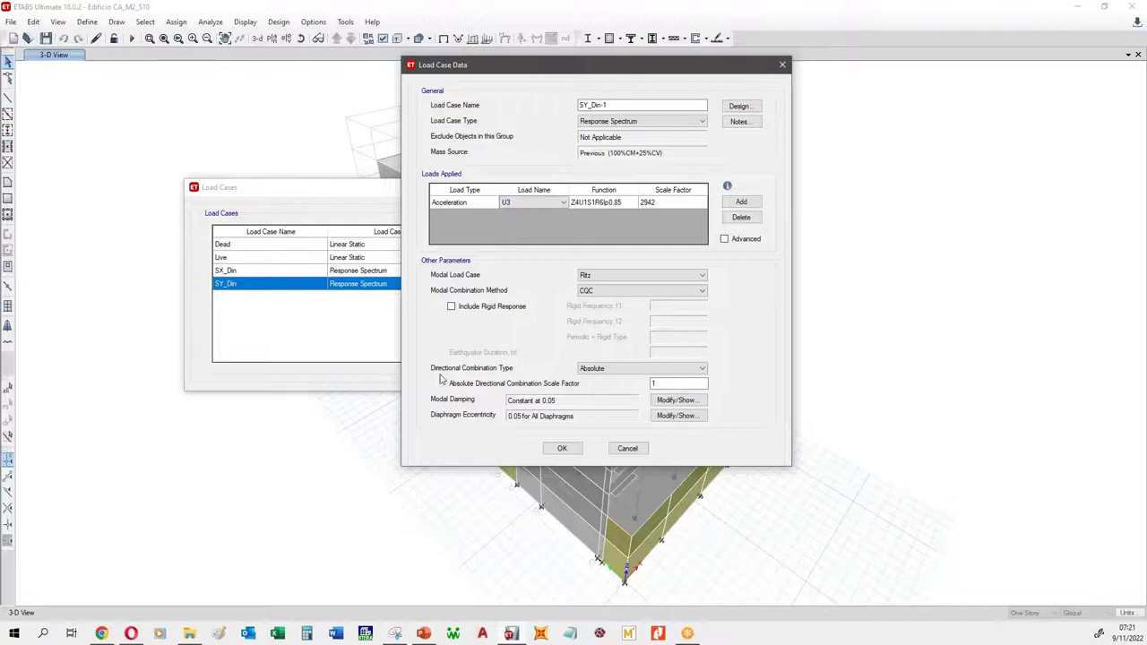
Step: Set the scale factor of the U3 acceleration to 9806.67
{"action": "left_click", "coordinate": [644, 205]}
{"action": "double_click", "coordinate": [657, 204]}
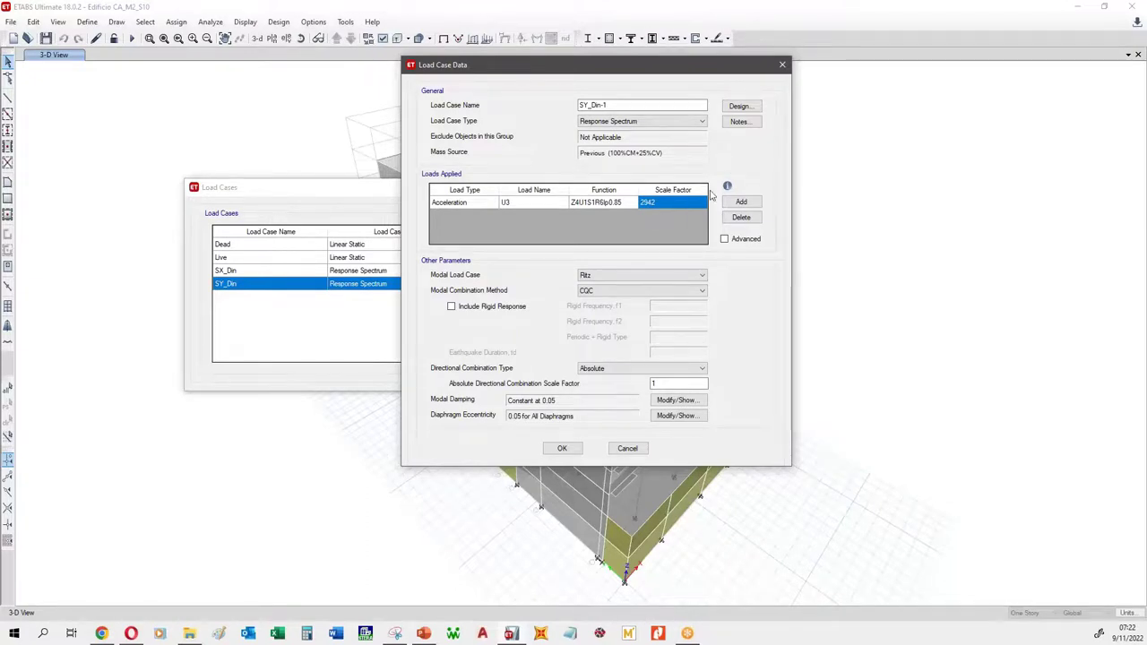
{"action": "left_click", "coordinate": [670, 203]}
{"action": "left_click", "coordinate": [671, 203]}
{"action": "type", "text": "/"}
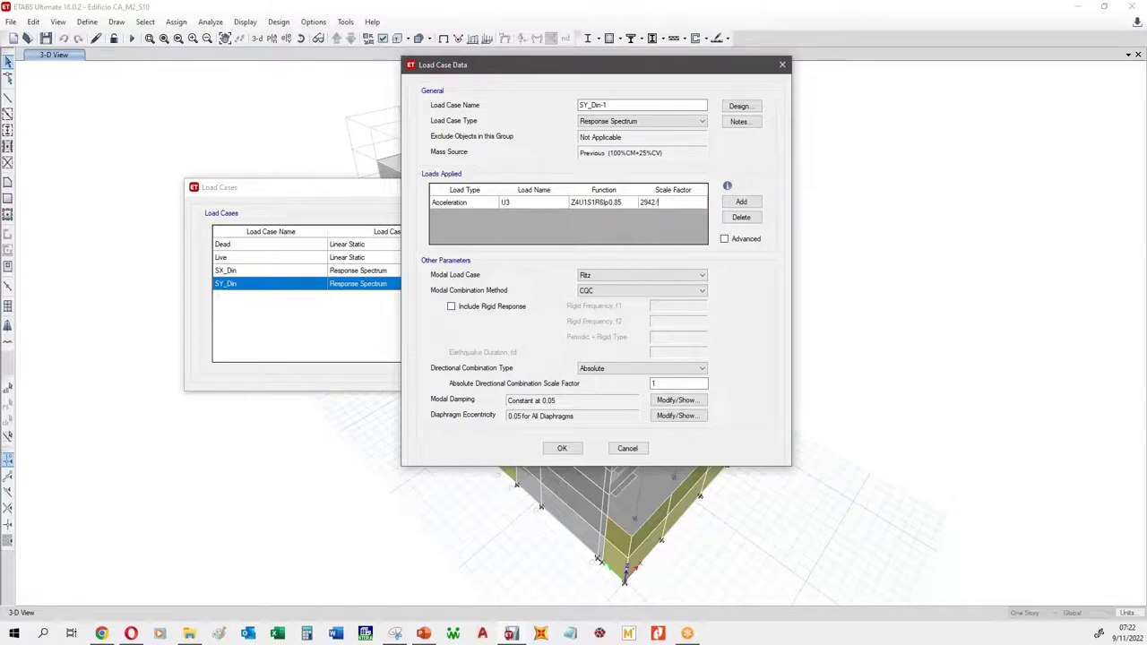
{"action": "type", "text": "3"}
{"action": "key", "text": "Return"}
Step: Name the copied load case SZ_Din and save the load case definitions
{"action": "left_click", "coordinate": [583, 105]}
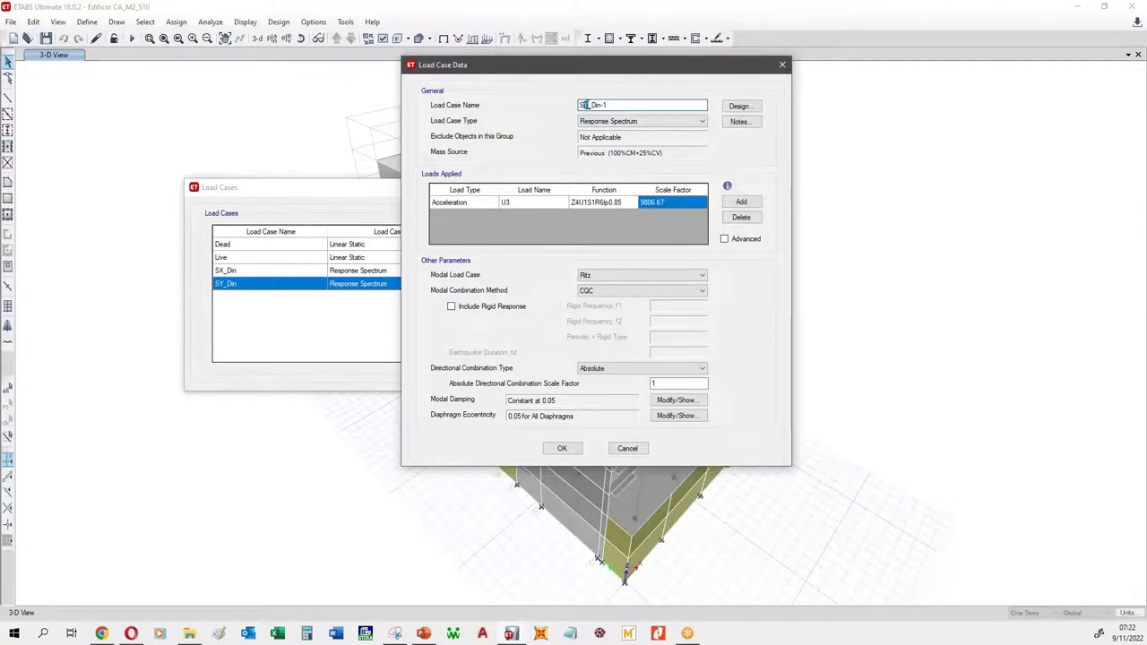
{"action": "key", "text": "Delete"}
{"action": "type", "text": "Z"}
{"action": "left_click", "coordinate": [615, 104]}
{"action": "key", "text": "BackSpace"}
{"action": "key", "text": "BackSpace"}
{"action": "left_click", "coordinate": [564, 449]}
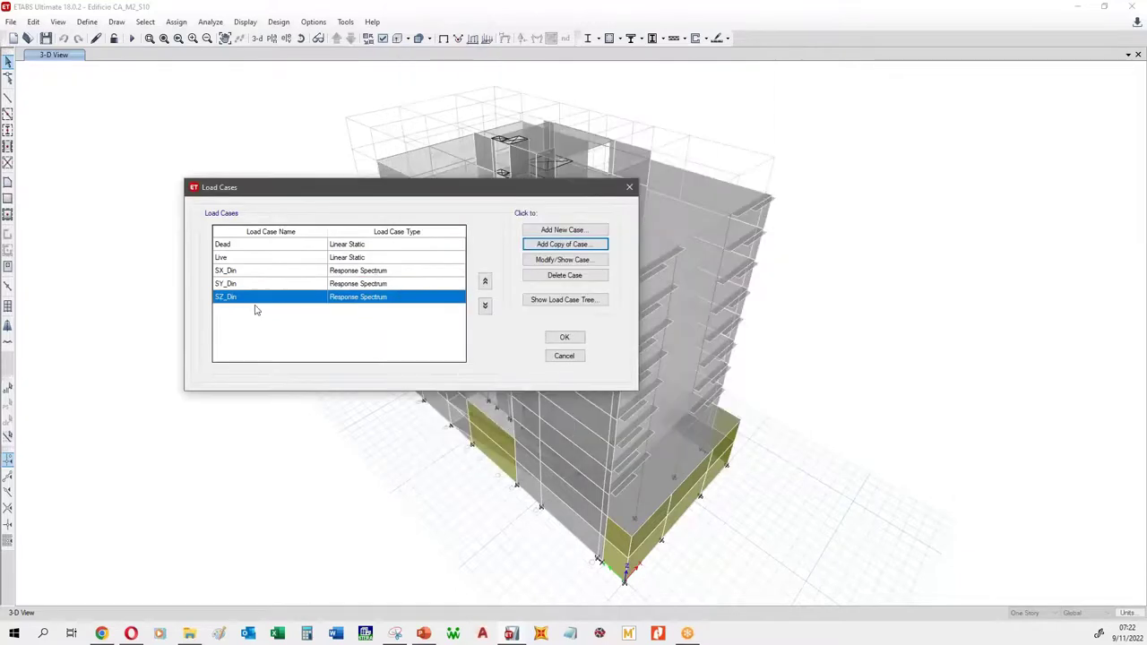
{"action": "left_click", "coordinate": [565, 339]}
Step: Include vertical mass in the 100%CM+25%CV mass source and save the mass source definitions
{"action": "left_click", "coordinate": [87, 21]}
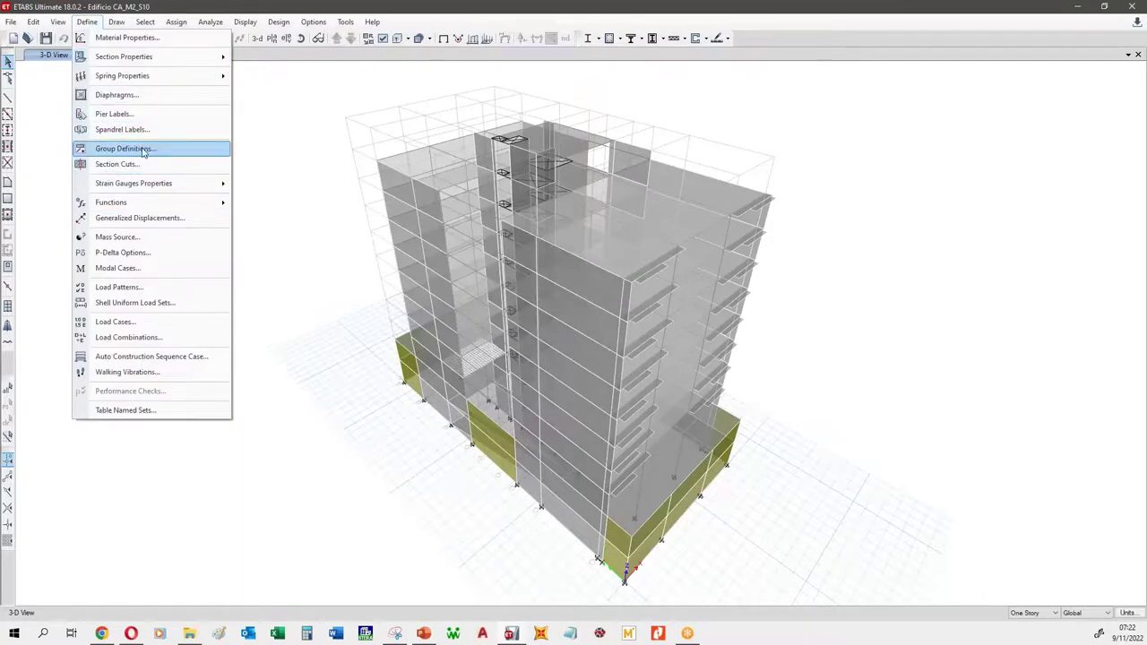
{"action": "left_click", "coordinate": [134, 240]}
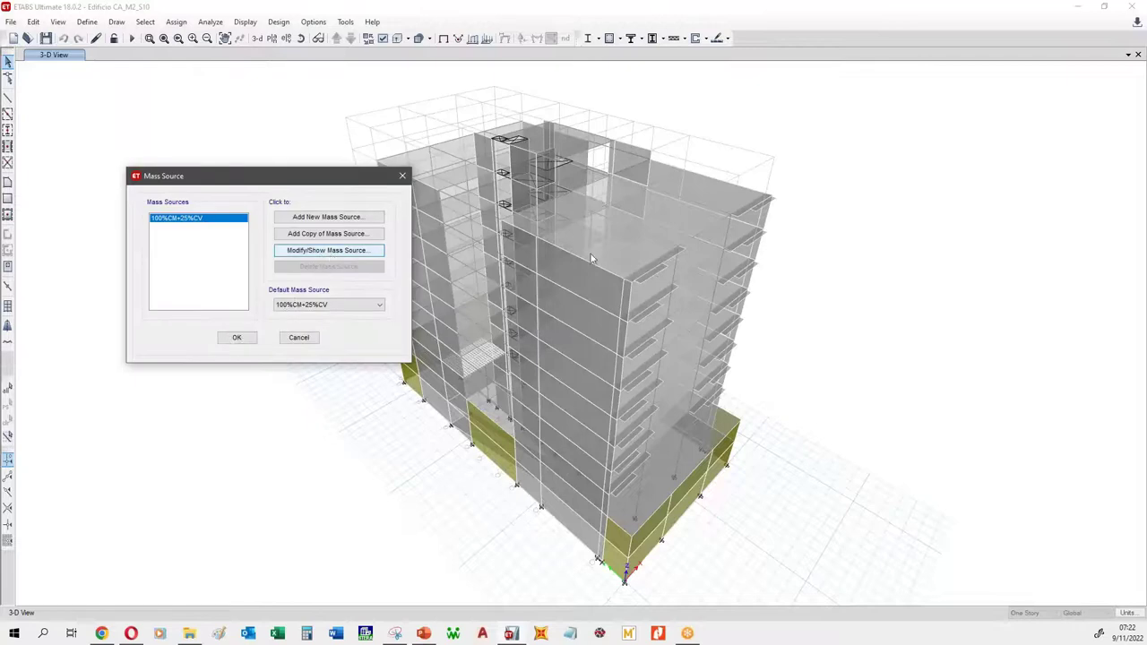
{"action": "left_click", "coordinate": [328, 250]}
{"action": "left_click_drag", "start_coordinate": [419, 152], "coordinate": [325, 161]}
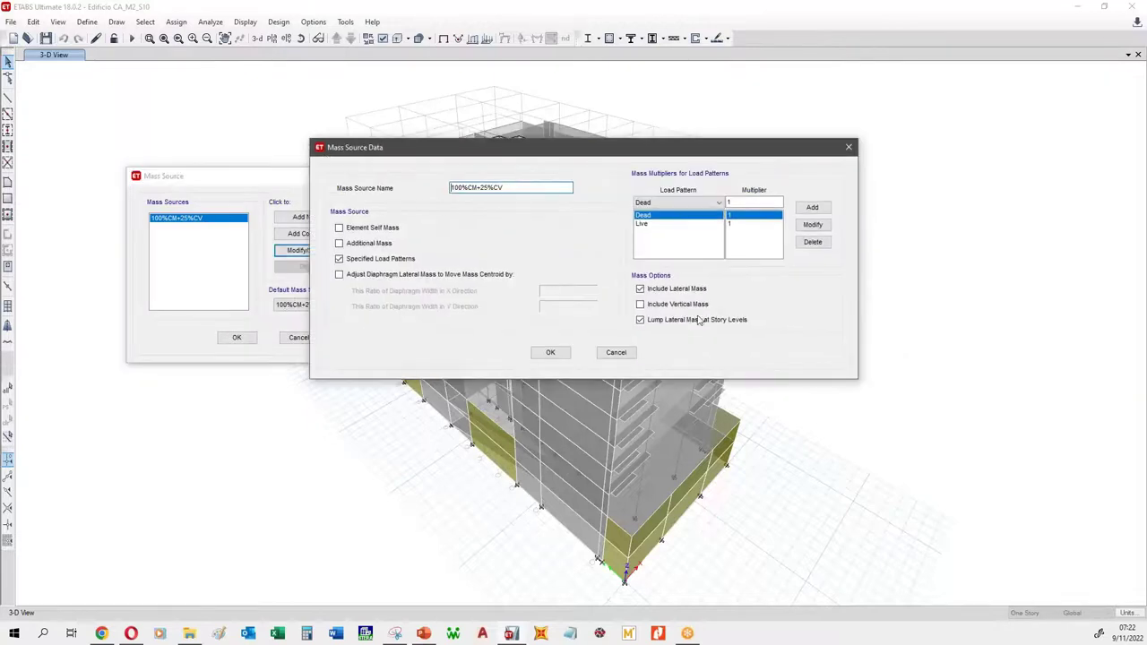
{"action": "left_click", "coordinate": [641, 304]}
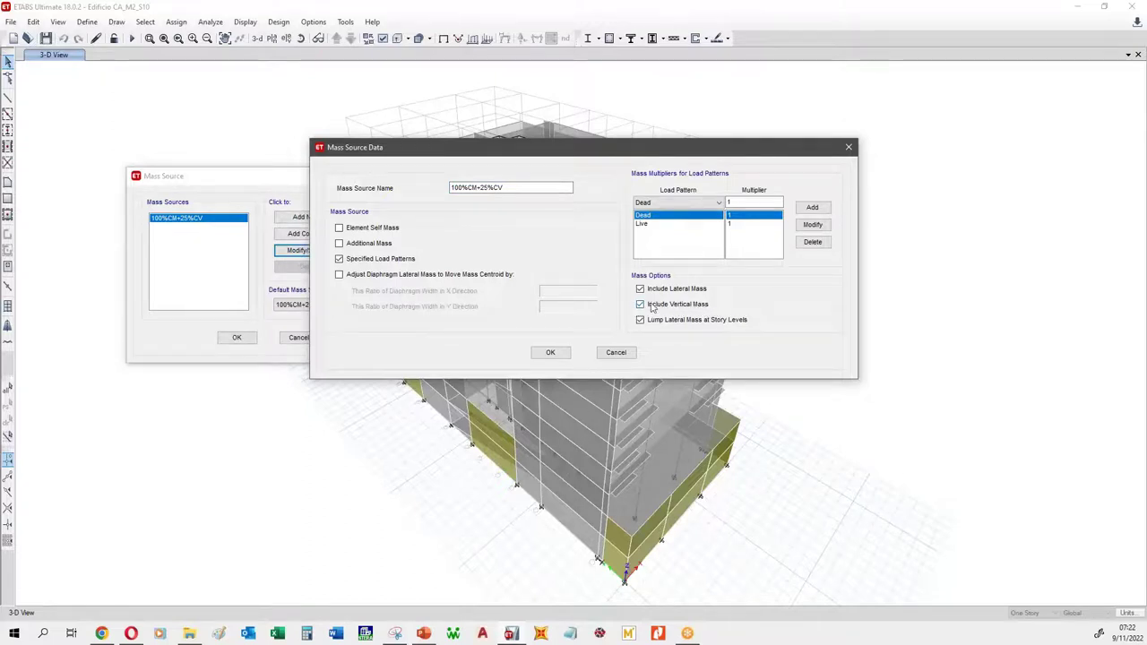
{"action": "left_click", "coordinate": [548, 353]}
{"action": "left_click", "coordinate": [240, 337]}
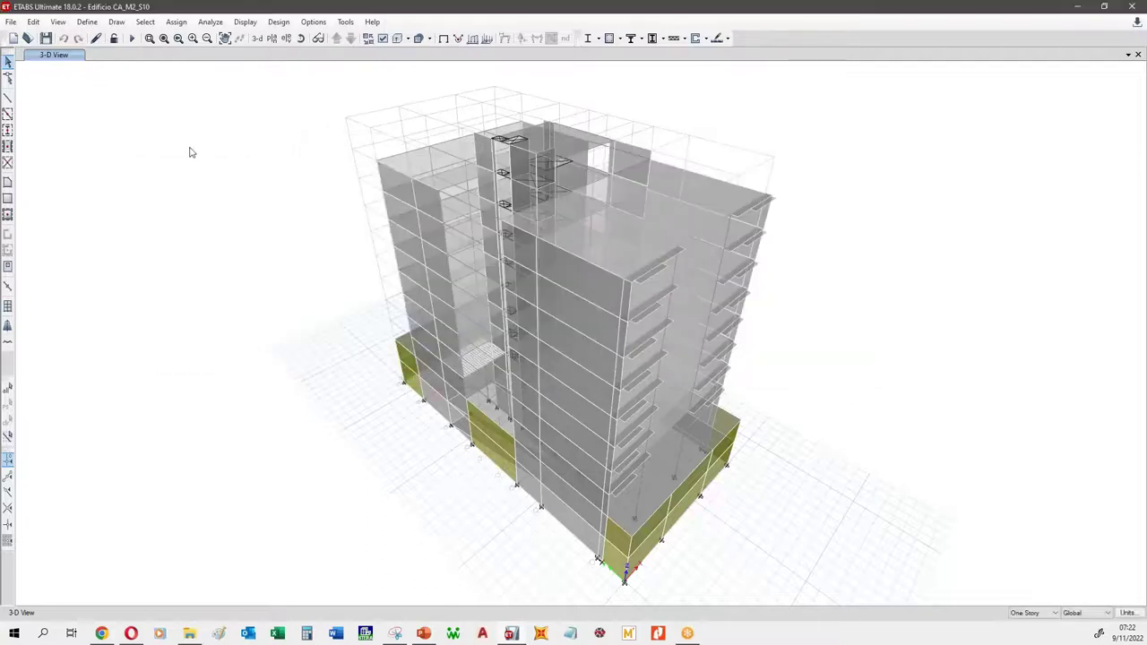
Step: Run the analysis of the building model with the updated mass source and load cases
{"action": "left_click", "coordinate": [132, 38]}
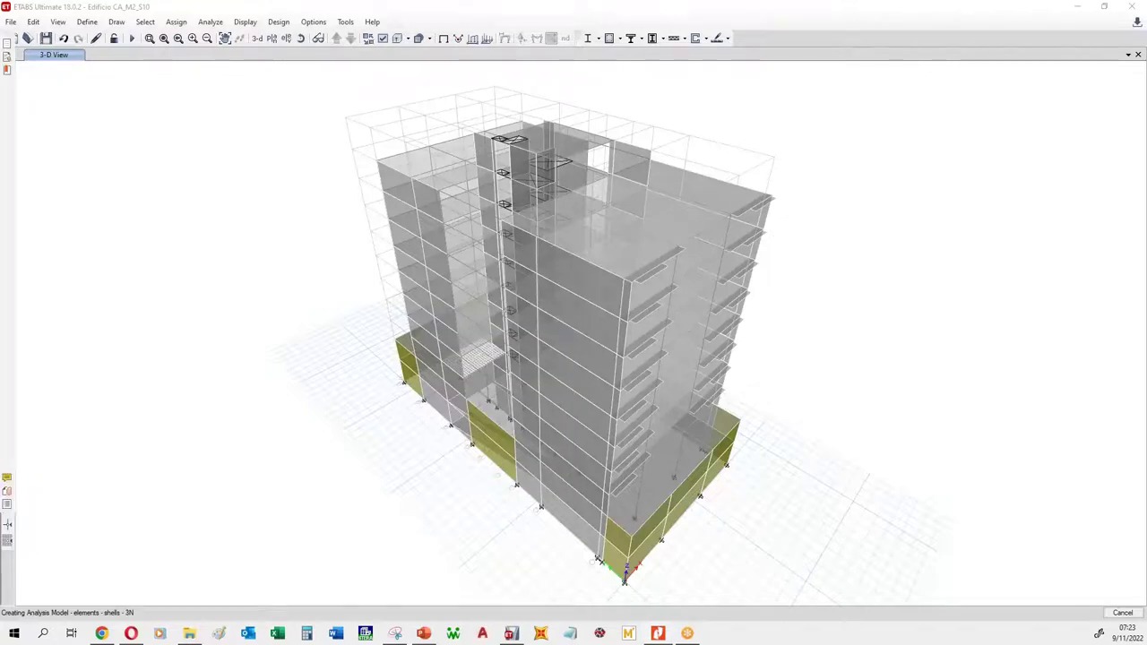
{"action": "key", "text": "alt+Tab"}
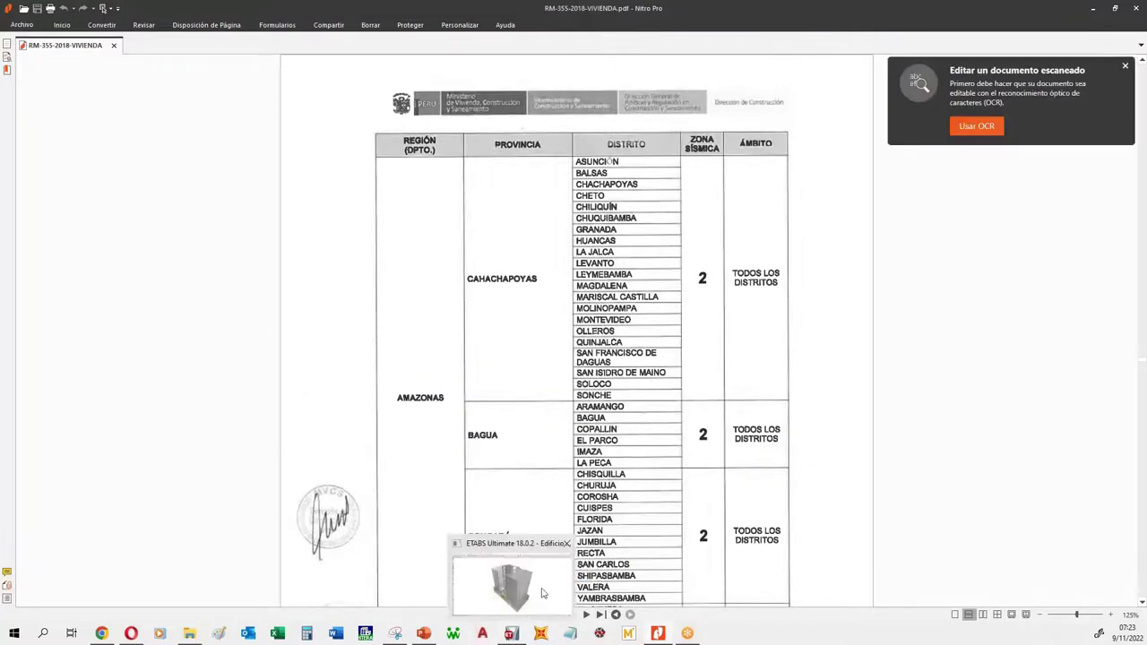
{"action": "left_click", "coordinate": [546, 587]}
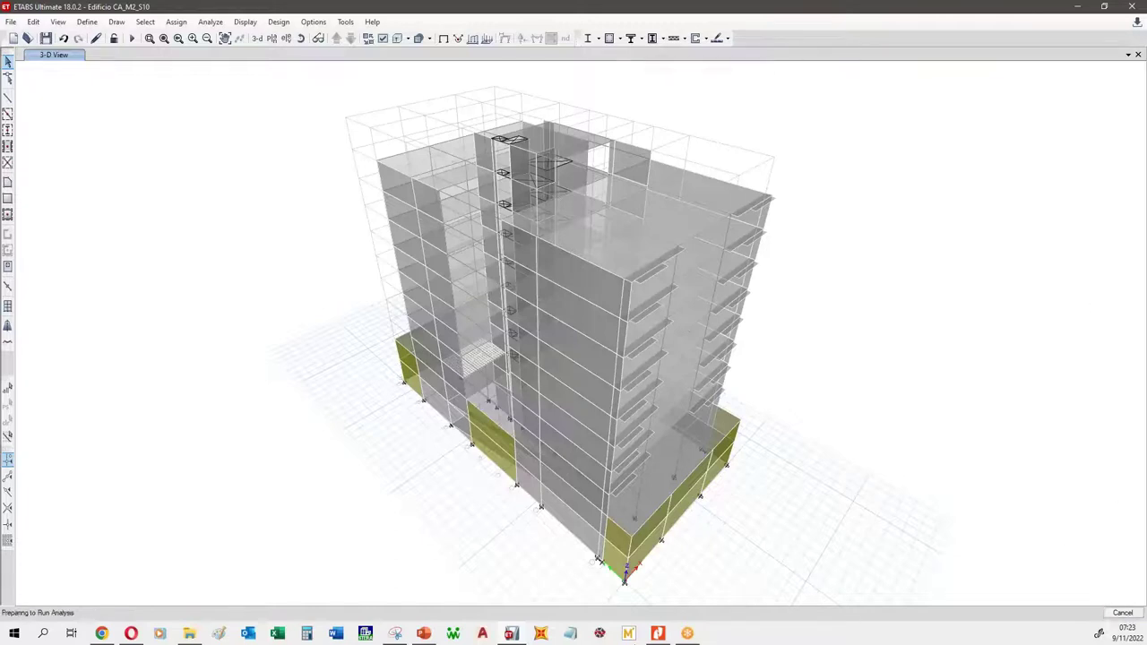
Step: Examine article 29.2.2 on the vertical spectrum in the RM-355-2018-VIVIENDA PDF in Nitro Pro, marking the formula for C at T < 0,2 Tp
{"action": "left_click", "coordinate": [663, 633]}
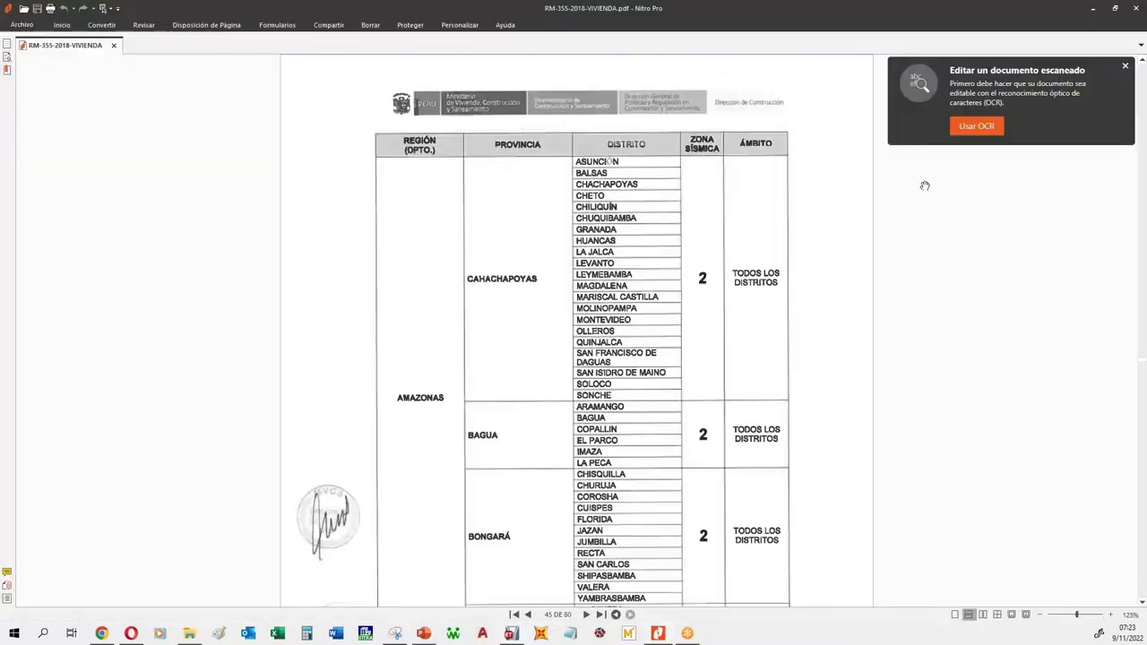
{"action": "left_click", "coordinate": [1125, 68]}
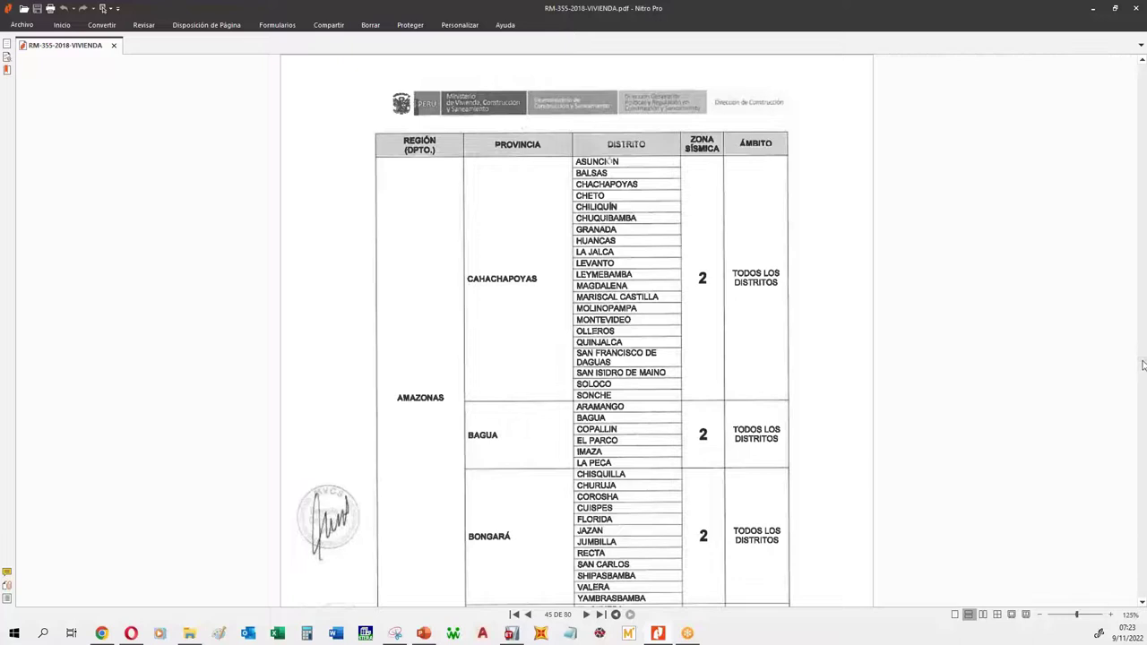
{"action": "left_click_drag", "start_coordinate": [1142, 365], "coordinate": [1143, 241]}
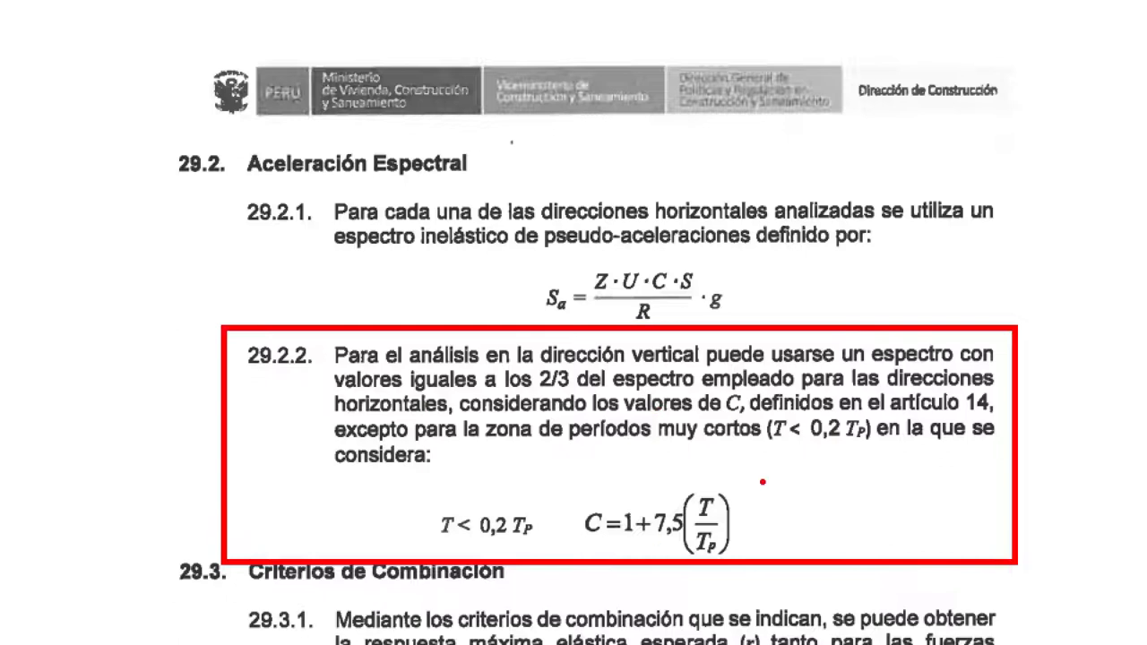
{"action": "left_click_drag", "start_coordinate": [766, 476], "coordinate": [396, 573]}
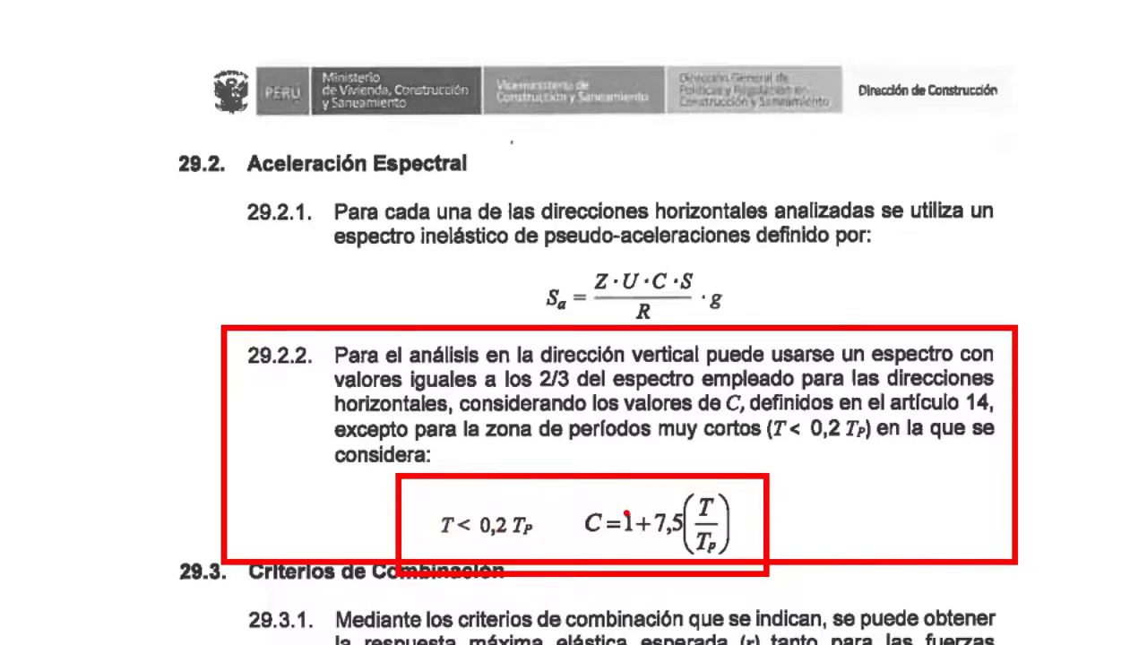
{"action": "key", "text": "Escape"}
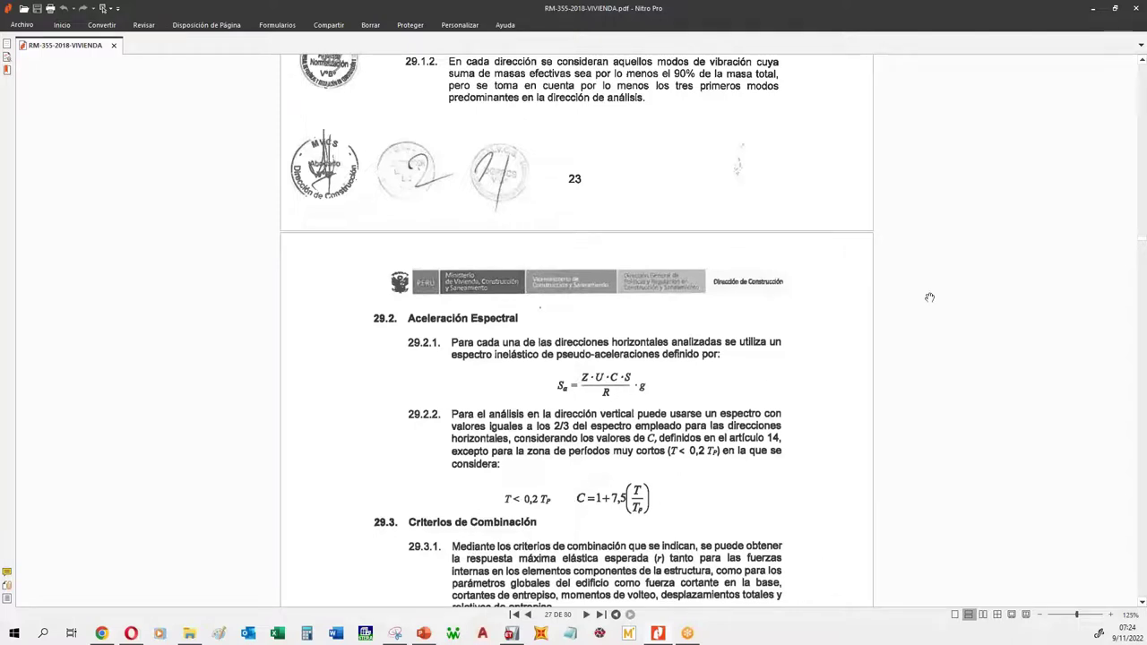
{"action": "left_click", "coordinate": [1092, 8]}
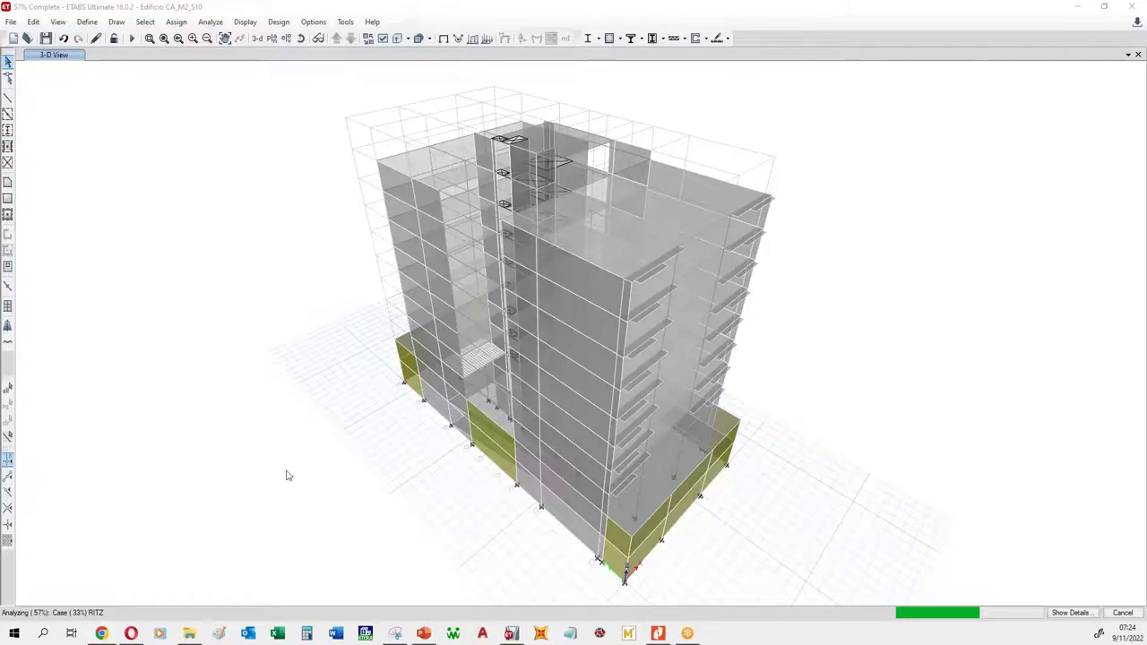
Step: Switch to Excel and create a blank workbook
{"action": "left_click", "coordinate": [657, 633]}
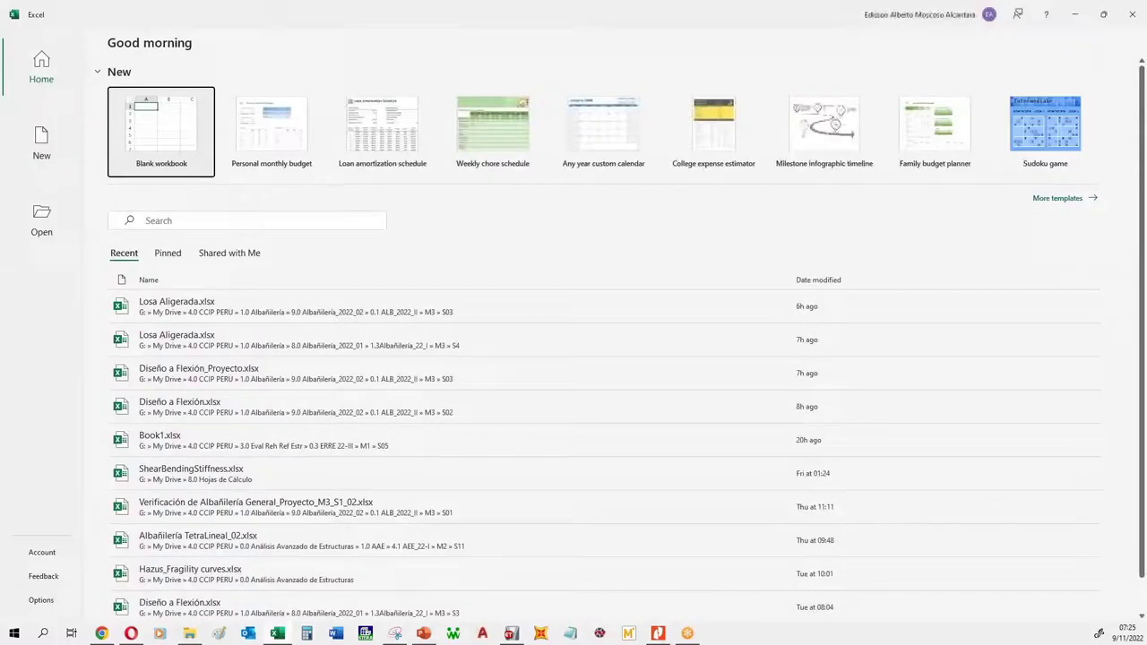
{"action": "left_click", "coordinate": [168, 146]}
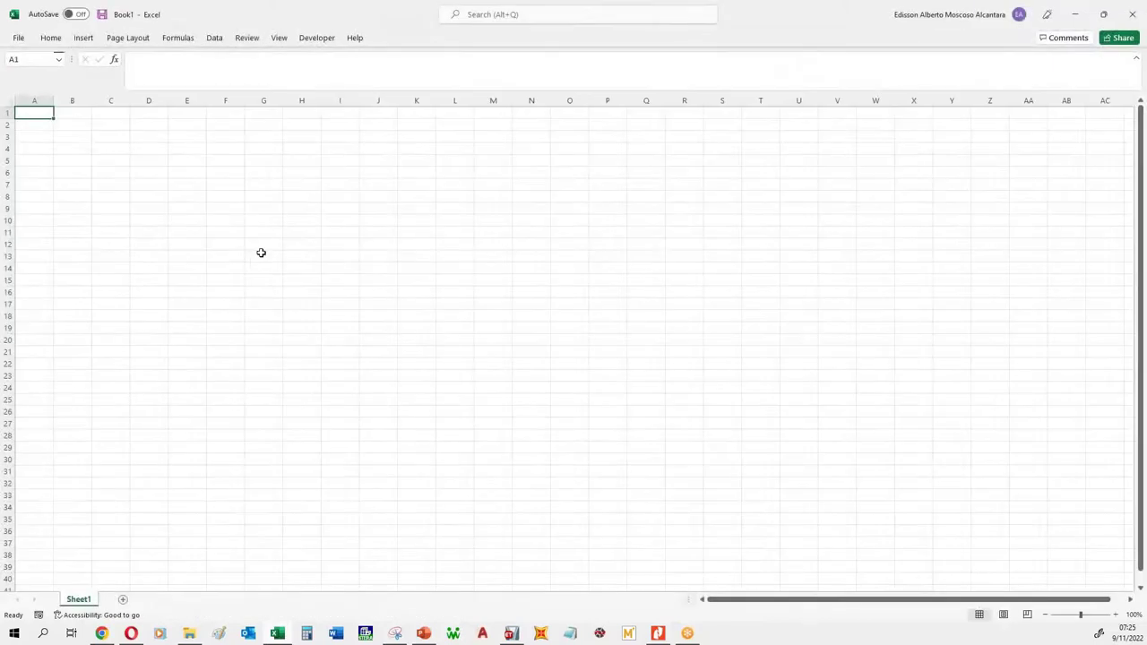
{"action": "left_click", "coordinate": [293, 204]}
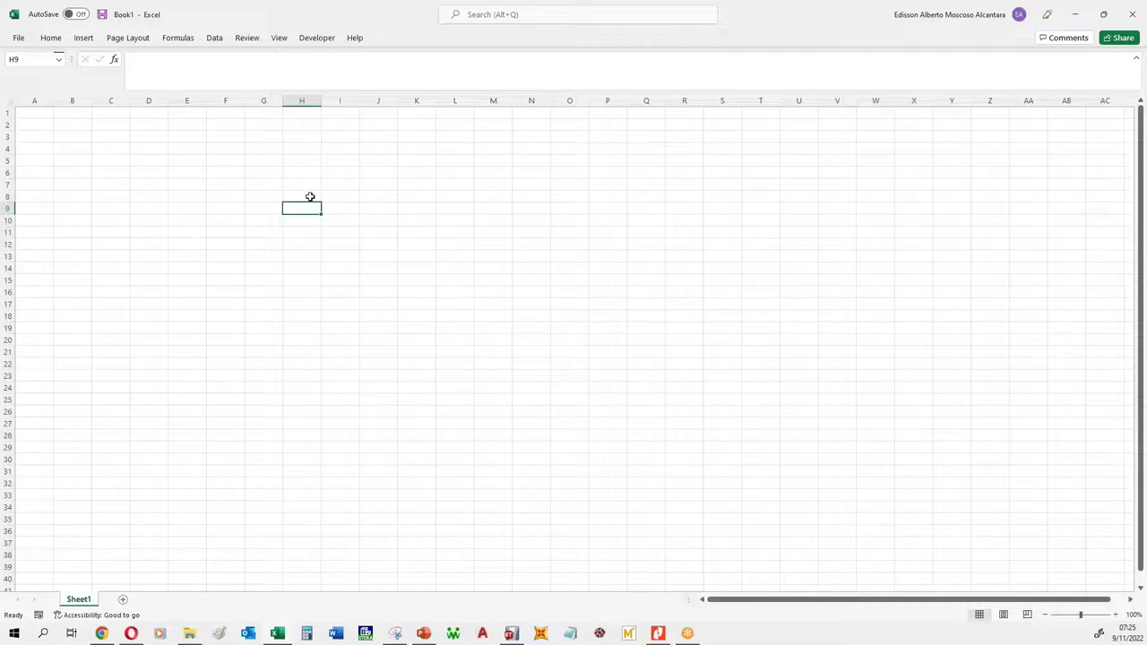
Step: Enter the seismic parameter labels z, u, s, c and r in cells H3 to H7
{"action": "left_click", "coordinate": [291, 137]}
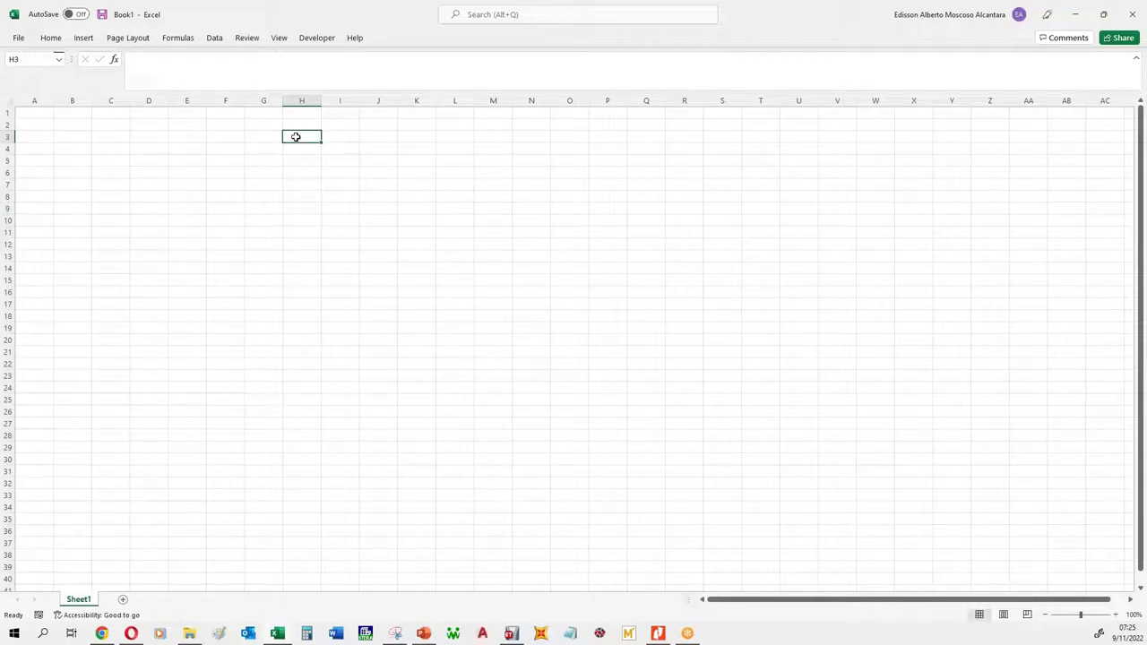
{"action": "type", "text": "z"}
{"action": "key", "text": "Return"}
{"action": "type", "text": "u"}
{"action": "key", "text": "Return"}
{"action": "type", "text": "s"}
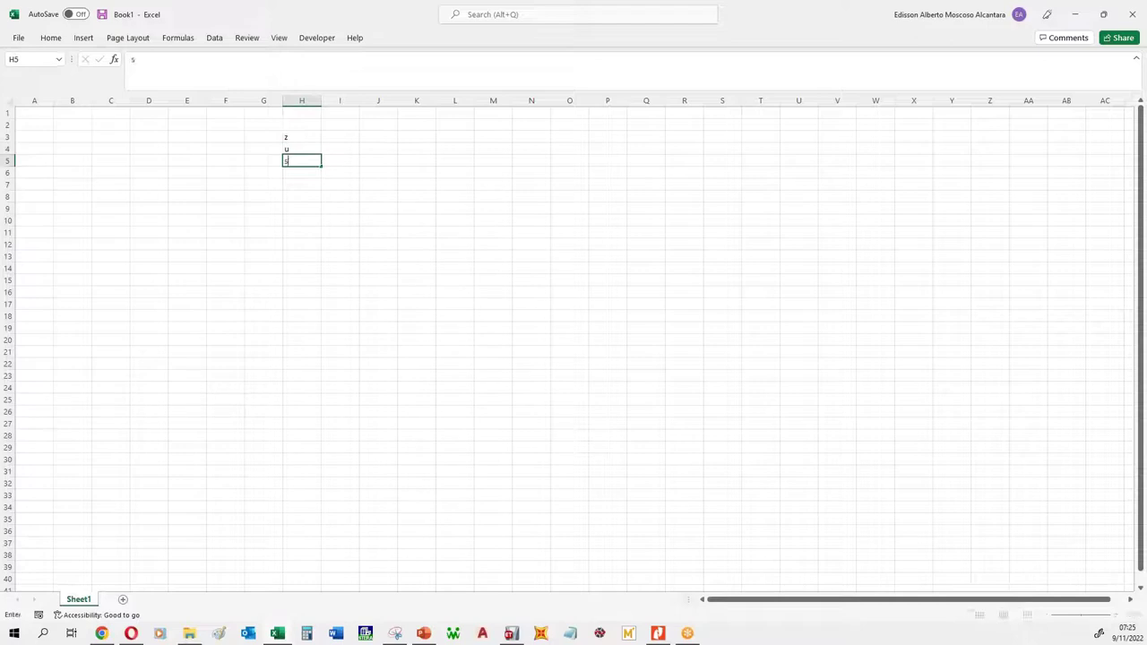
{"action": "key", "text": "Return"}
{"action": "type", "text": "c"}
{"action": "key", "text": "Return"}
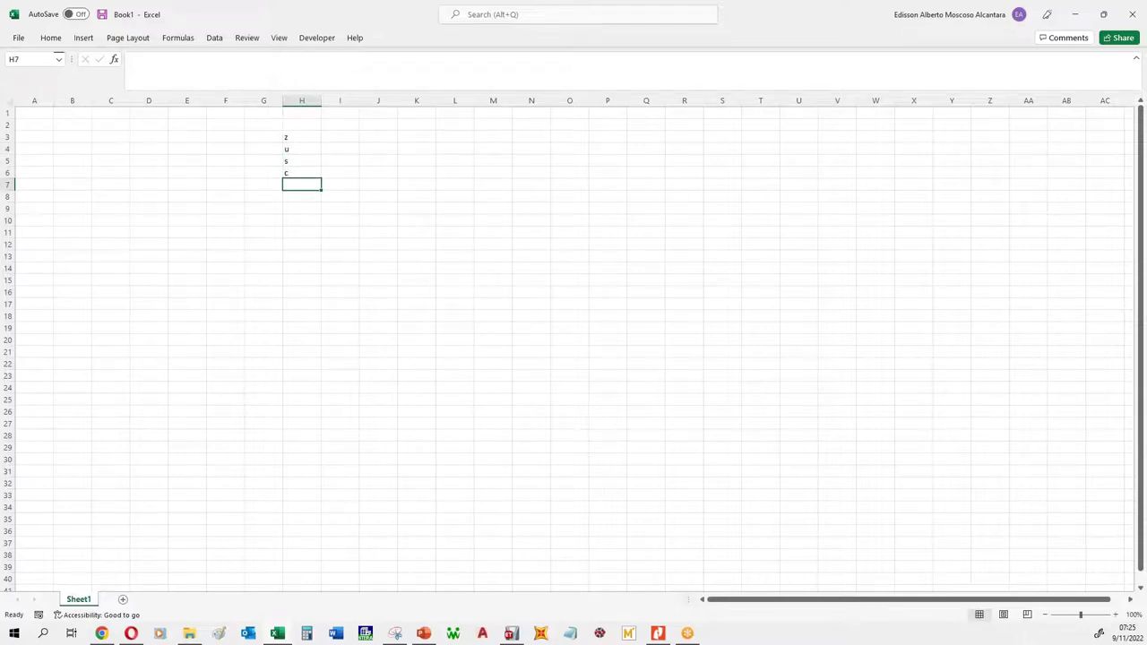
{"action": "type", "text": "r"}
{"action": "key", "text": "Return"}
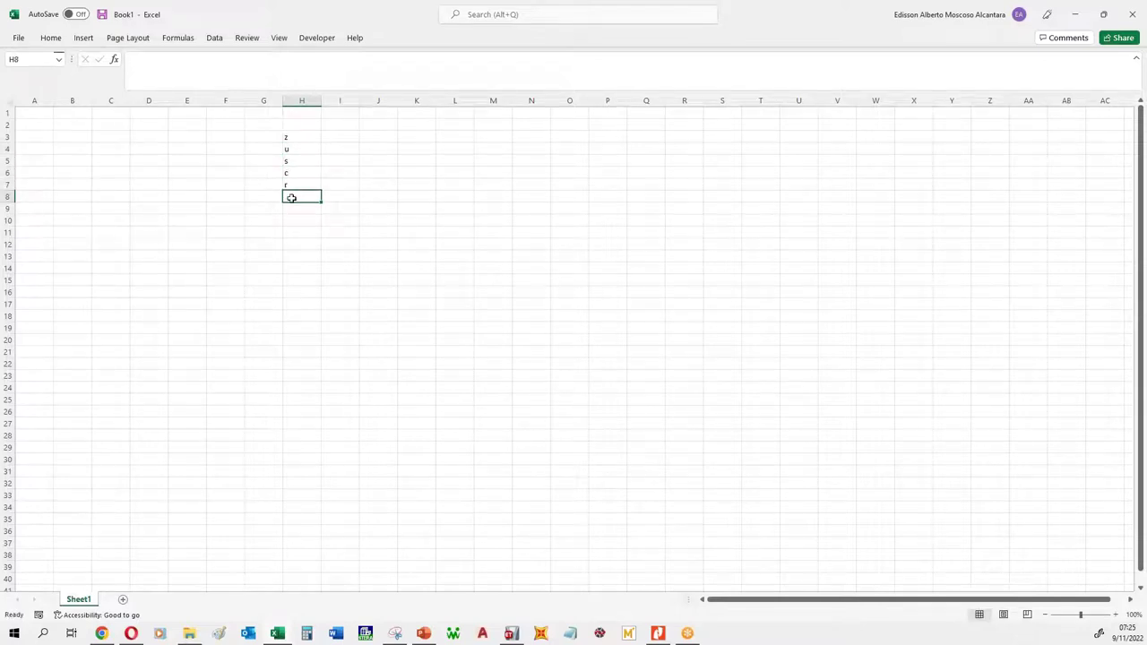
Step: Replace the labels in H3 to H7 with the capital letters Z, U, S, C and R
{"action": "left_click", "coordinate": [305, 137]}
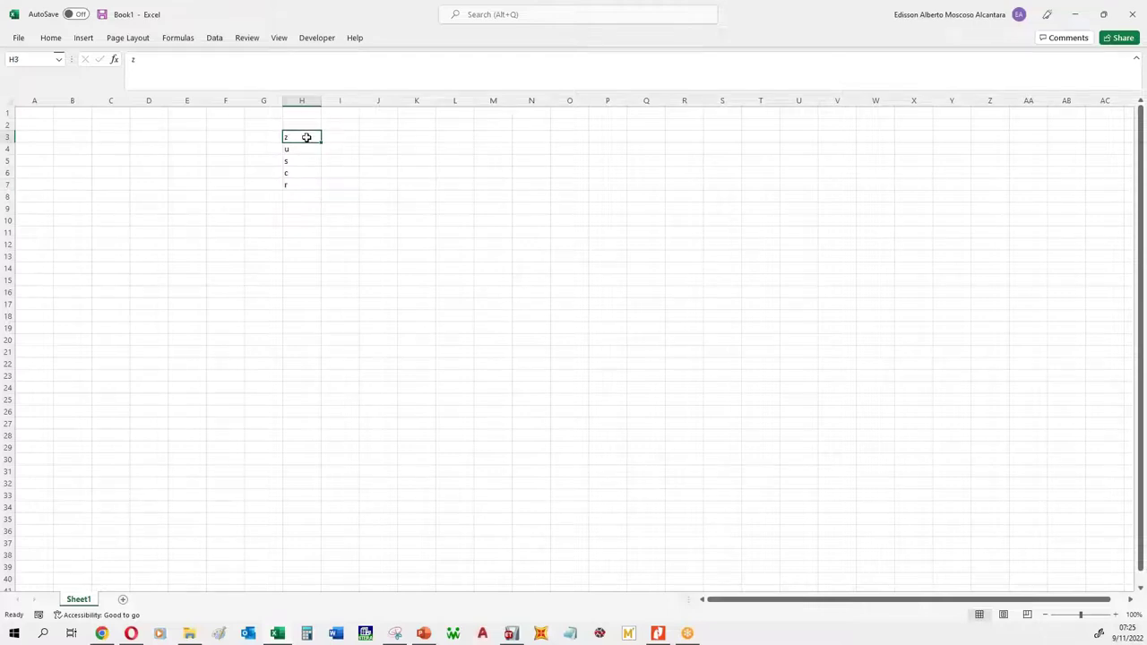
{"action": "type", "text": "Z"}
{"action": "key", "text": "Return"}
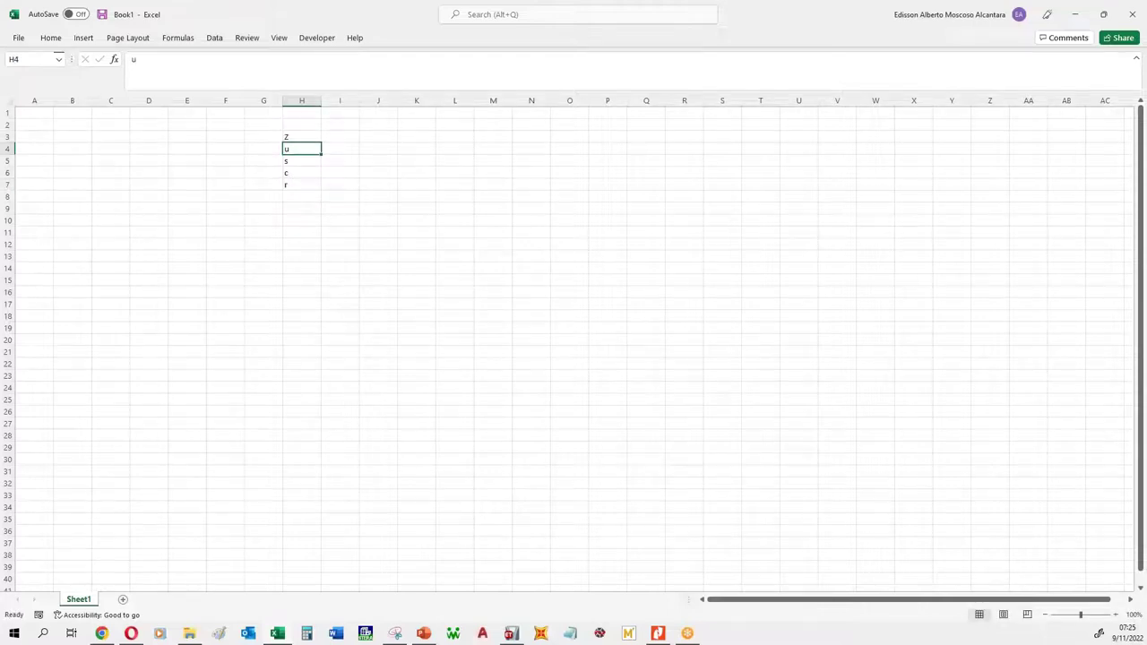
{"action": "type", "text": "U"}
{"action": "key", "text": "Return"}
{"action": "type", "text": "S"}
{"action": "key", "text": "Return"}
{"action": "type", "text": "C"}
{"action": "key", "text": "Return"}
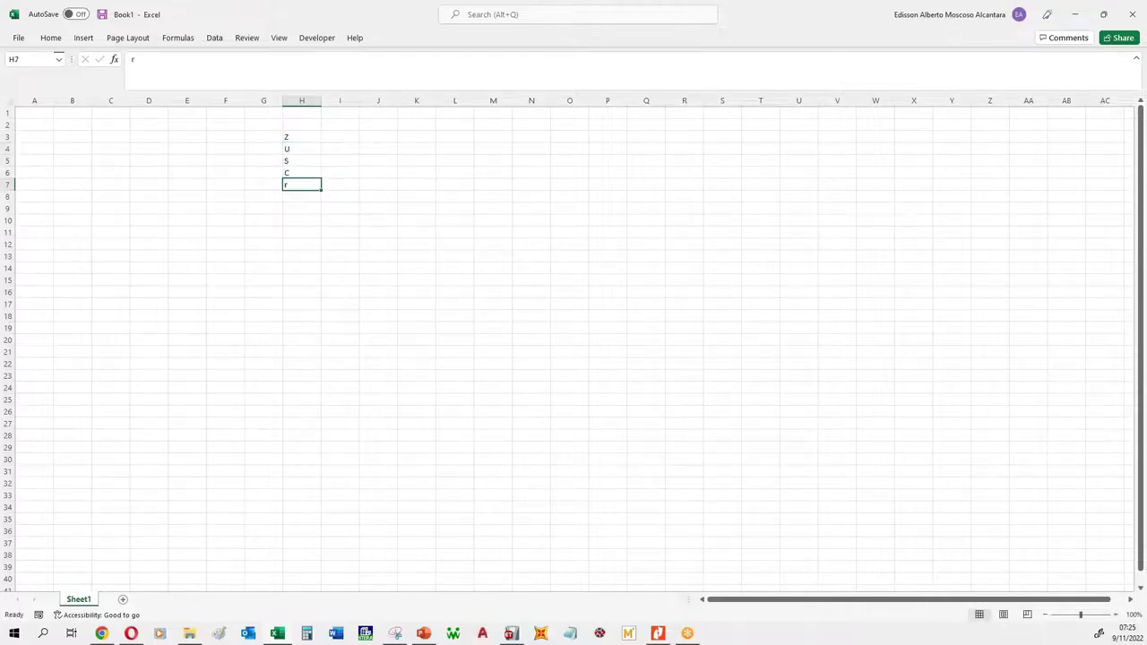
{"action": "type", "text": "R"}
{"action": "key", "text": "Return"}
Step: Enter the parameter values 0.45 for Z, 1 for U and 1 for S in cells I3 to I5
{"action": "left_click", "coordinate": [337, 135]}
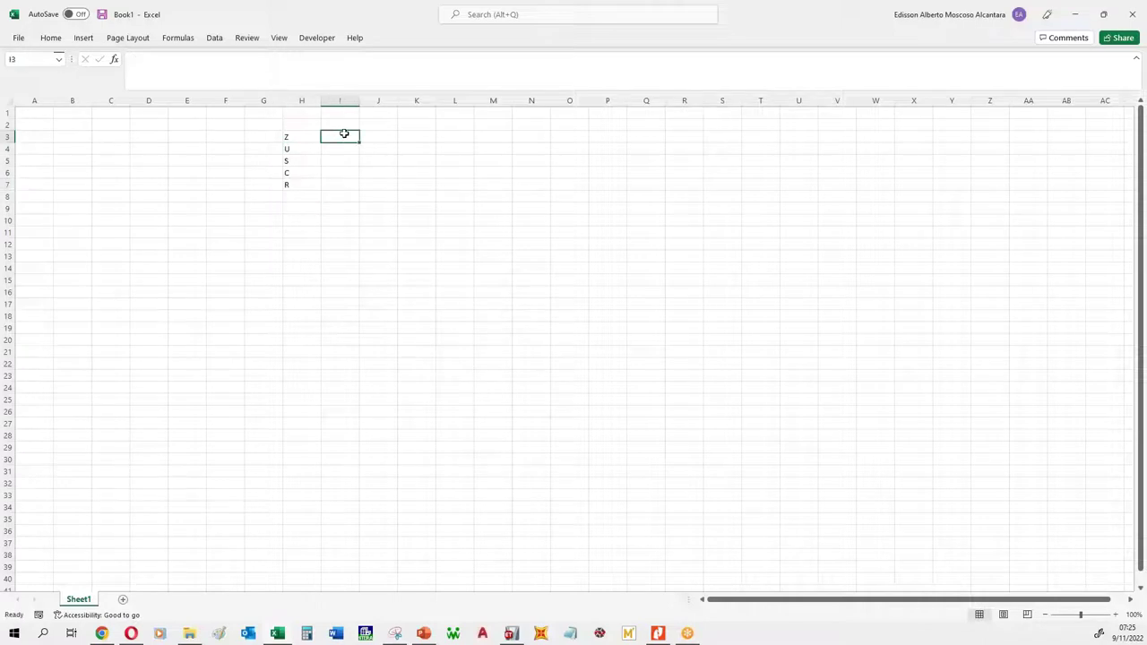
{"action": "type", "text": "0.4"}
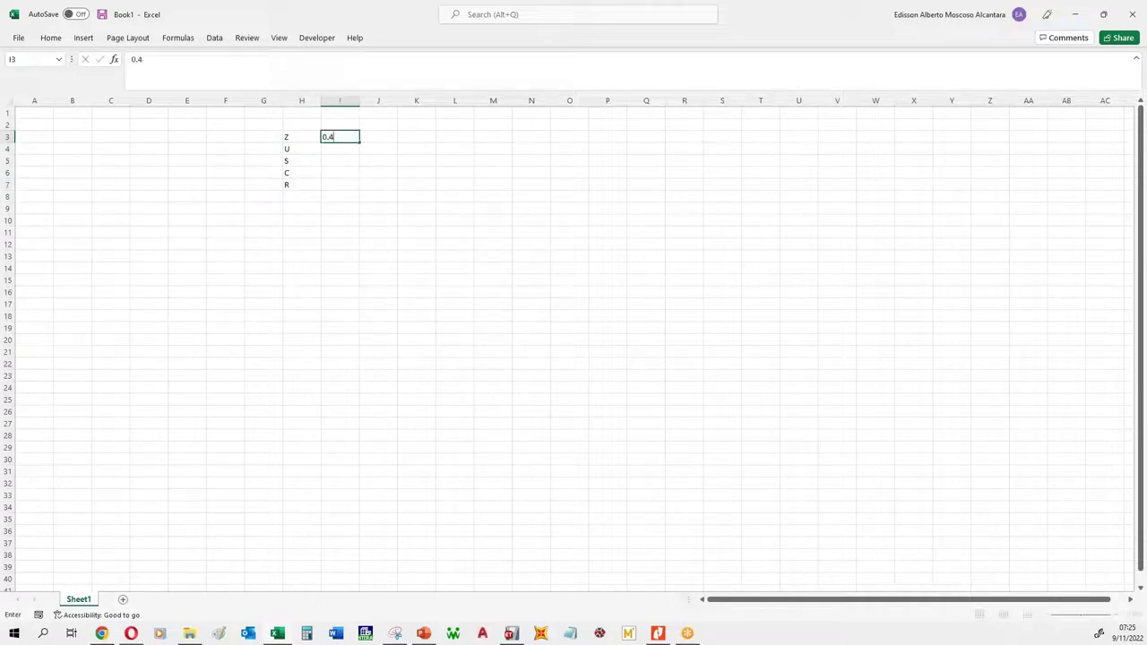
{"action": "type", "text": "5"}
{"action": "key", "text": "Return"}
{"action": "type", "text": "1"}
{"action": "key", "text": "Return"}
{"action": "type", "text": "1"}
{"action": "key", "text": "Return"}
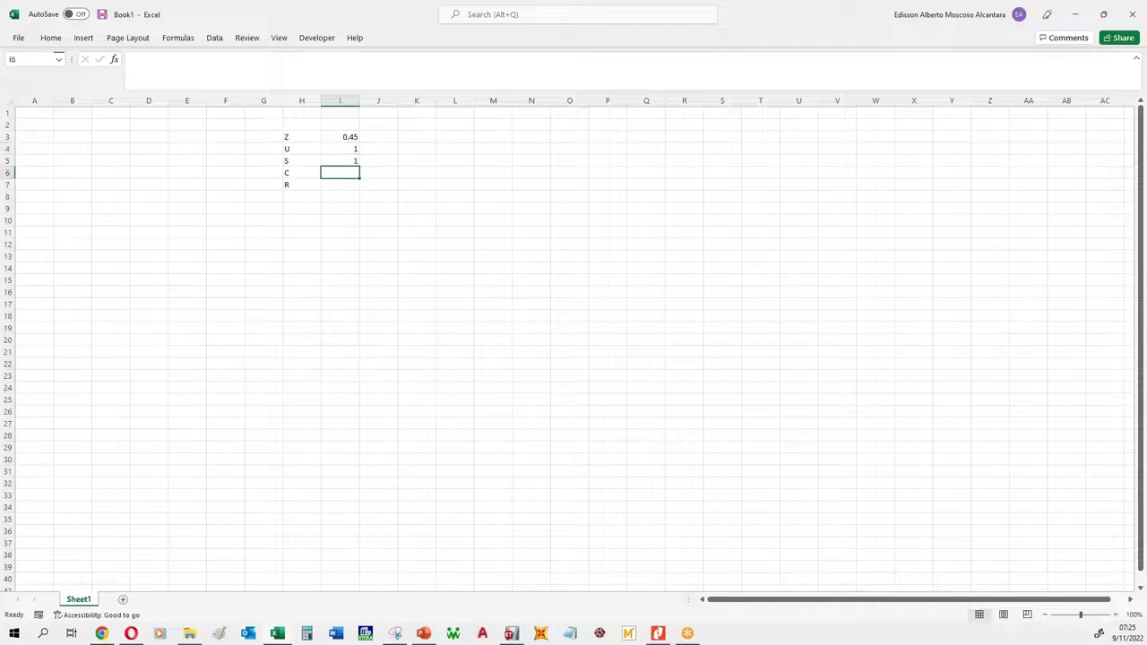
Step: Clear the C label from H6 and move the R label with the value 6 into row 6, directly below S
{"action": "left_click", "coordinate": [290, 173]}
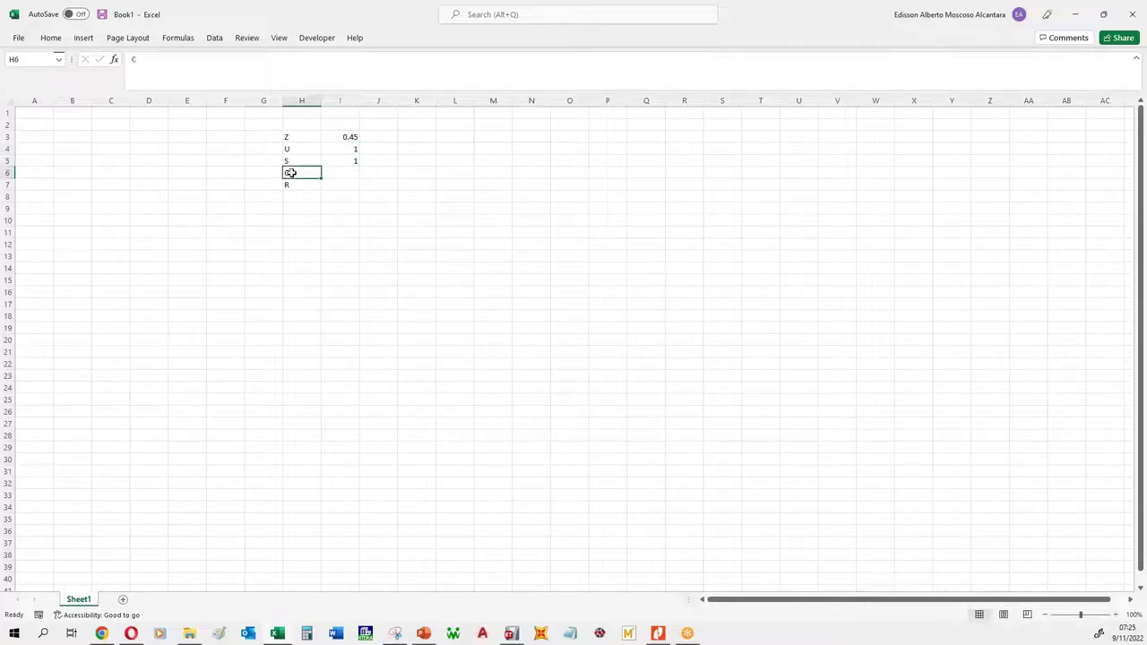
{"action": "left_click", "coordinate": [339, 183]}
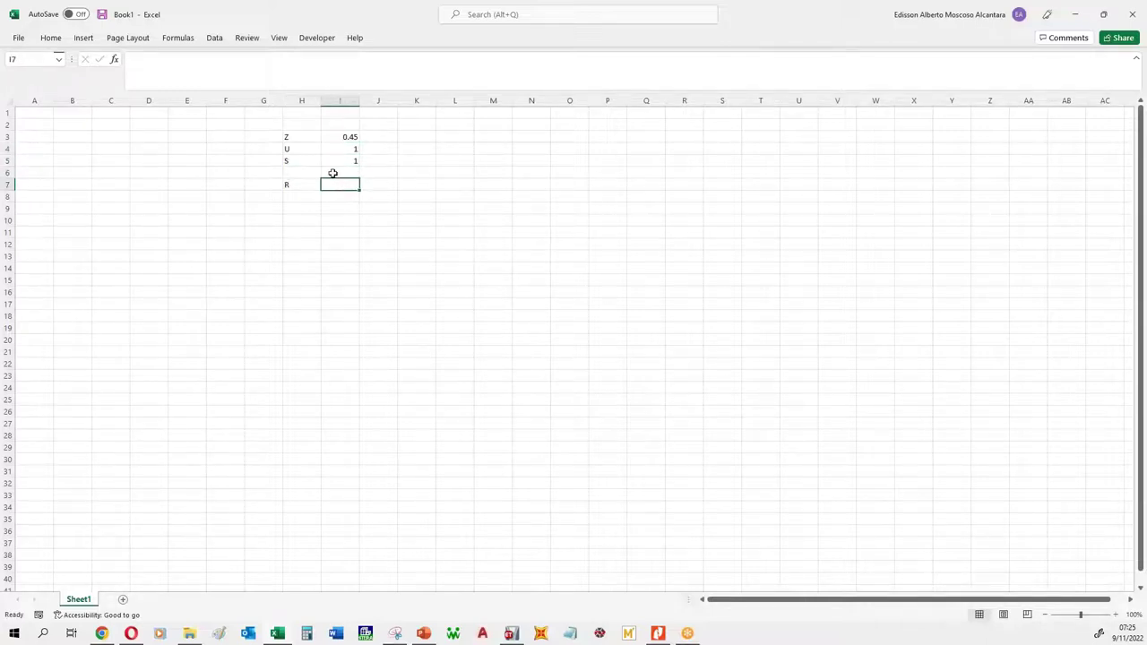
{"action": "type", "text": "6"}
{"action": "key", "text": "Return"}
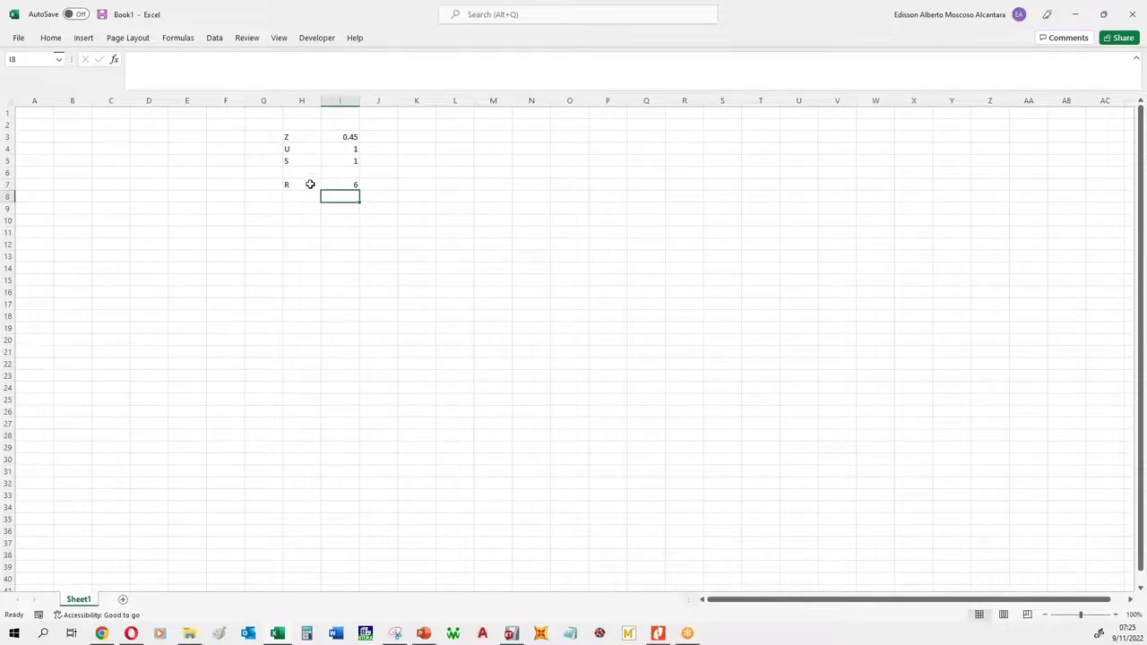
{"action": "left_click_drag", "start_coordinate": [310, 183], "coordinate": [345, 182]}
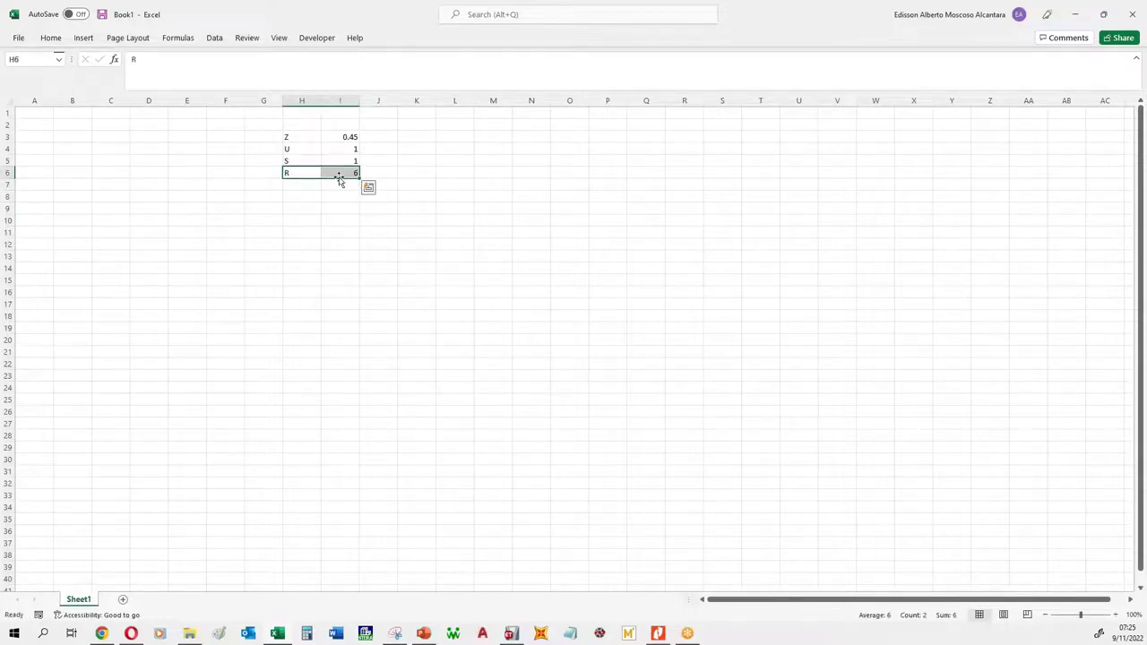
{"action": "left_click", "coordinate": [455, 289]}
Step: Change the R value in I6 to the formula =6*0.85
{"action": "left_click", "coordinate": [330, 172]}
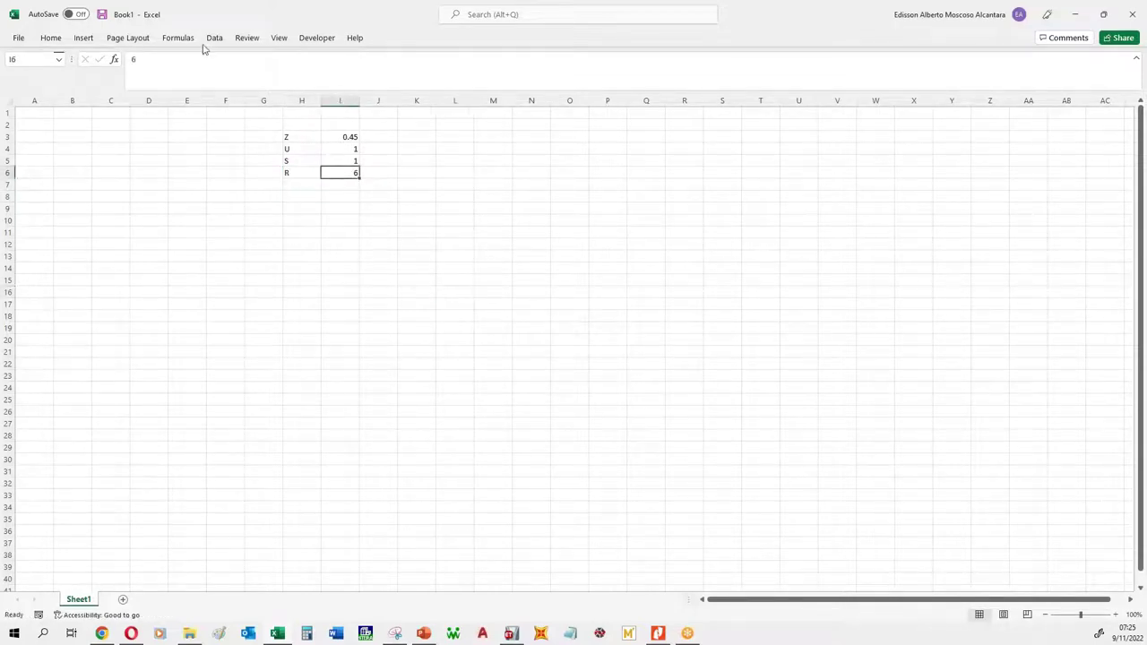
{"action": "left_click", "coordinate": [198, 53]}
{"action": "type", "text": "*0.85"}
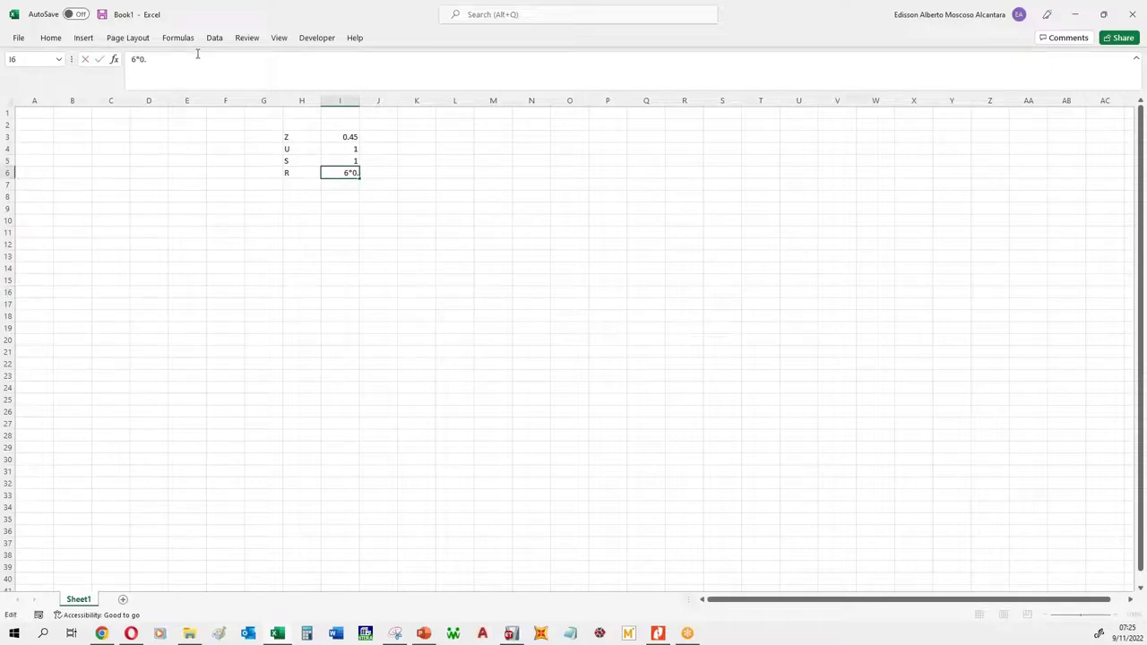
{"action": "left_click", "coordinate": [132, 59]}
{"action": "type", "text": "="}
{"action": "key", "text": "Return"}
{"action": "left_click", "coordinate": [424, 219]}
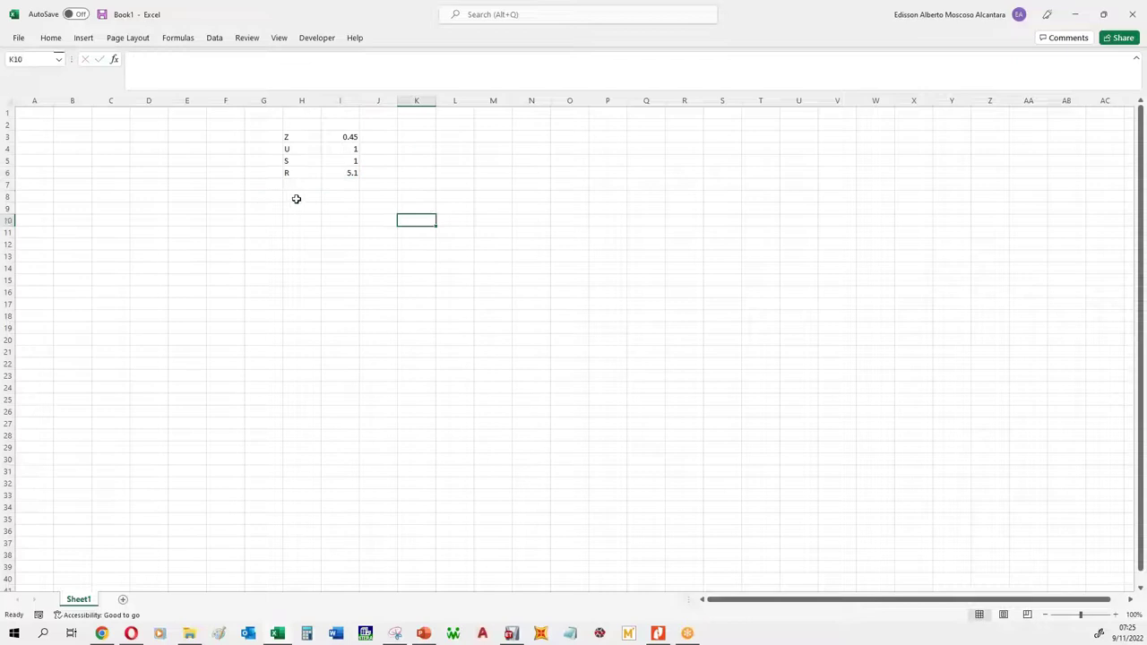
{"action": "left_click", "coordinate": [296, 197]}
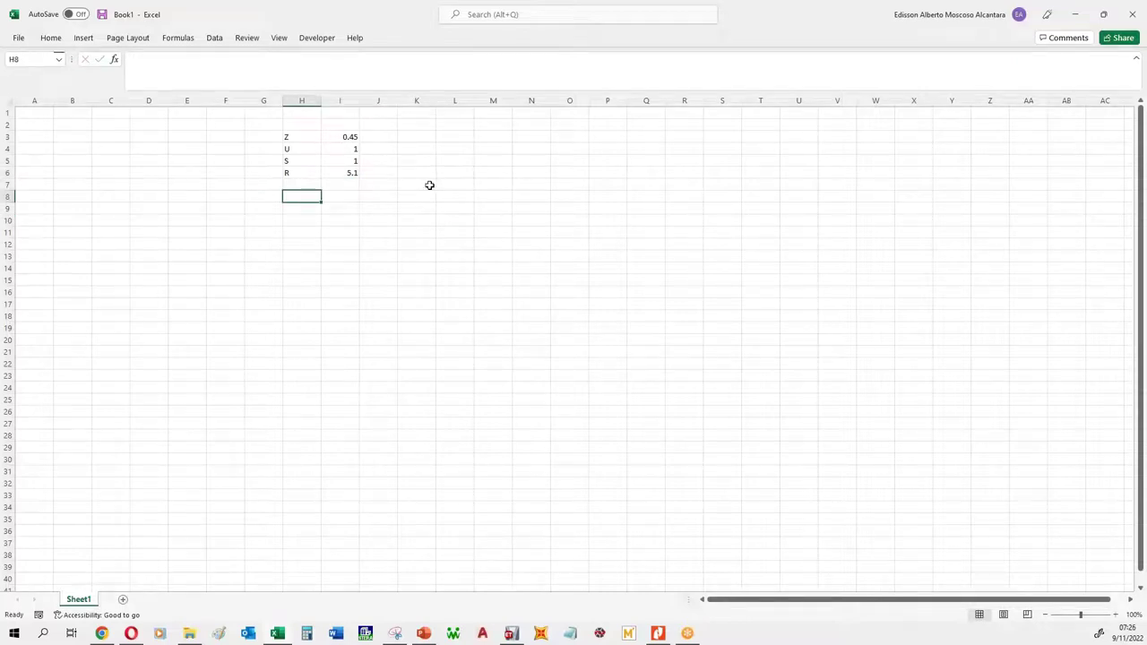
Step: Enter the column headers T, C and Sa in cells H8 to J8
{"action": "type", "text": "T"}
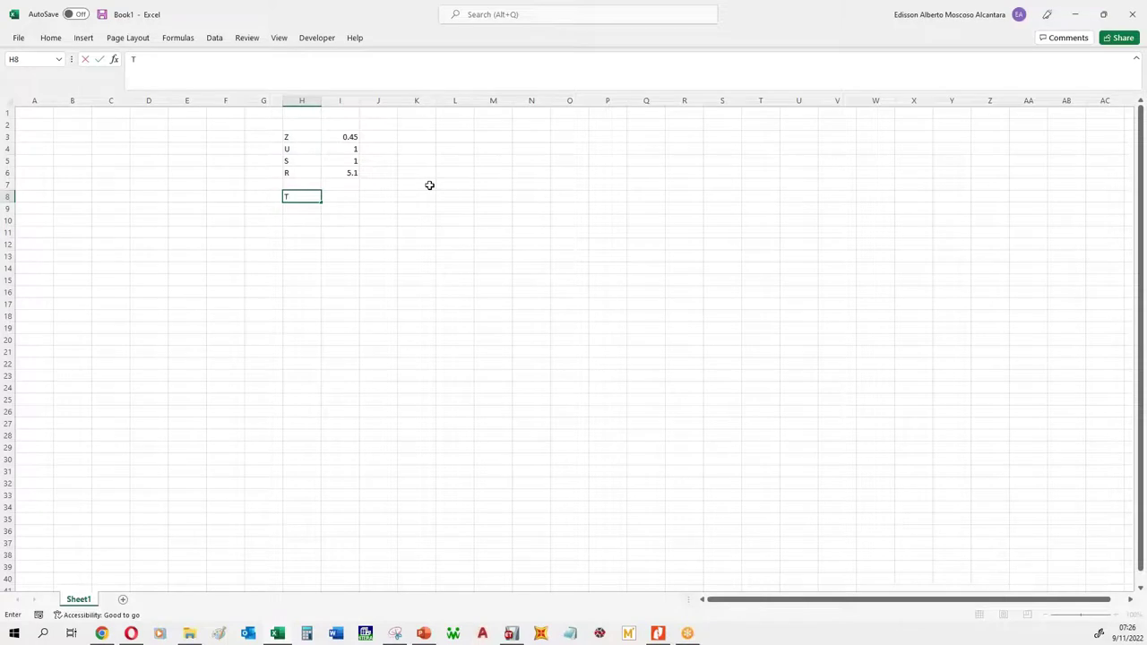
{"action": "key", "text": "Tab"}
{"action": "type", "text": "C"}
{"action": "key", "text": "Tab"}
{"action": "type", "text": "Sa"}
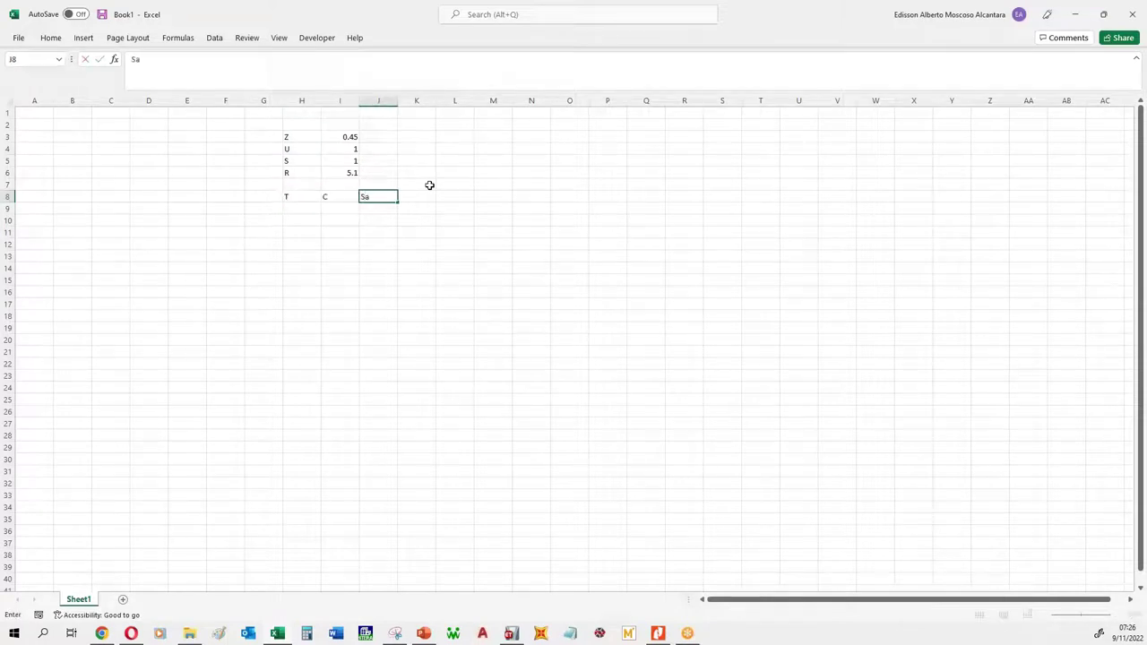
{"action": "left_click", "coordinate": [429, 185]}
Step: Fill the T column from 0 to 0.1 in 0.01 increments in cells H9 to H19
{"action": "left_click", "coordinate": [316, 207]}
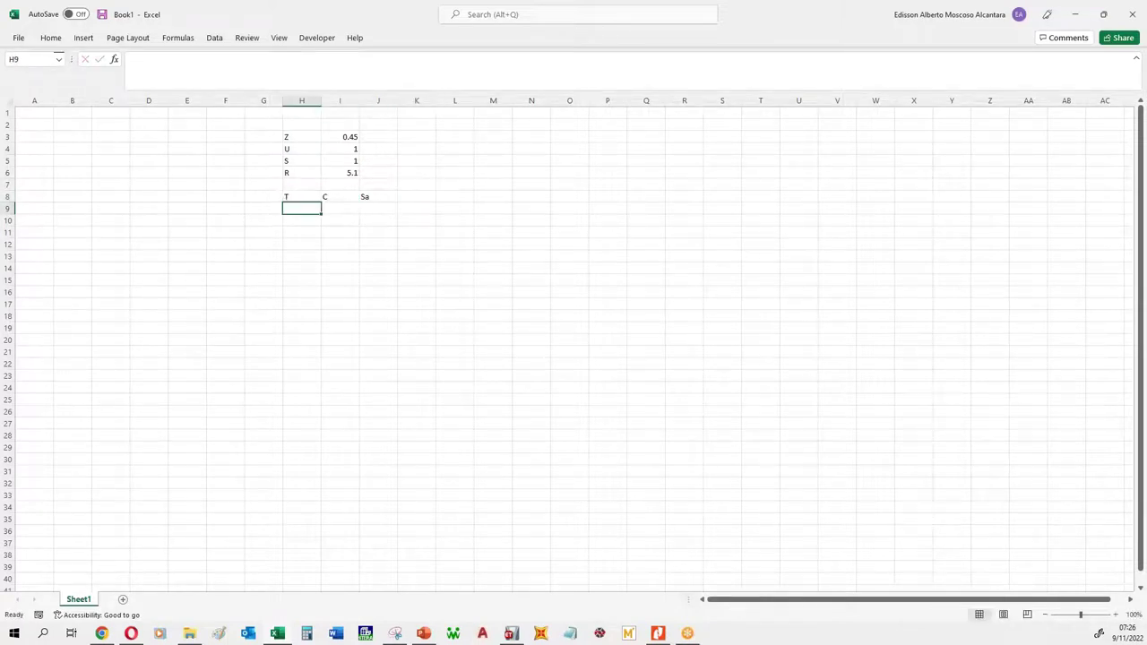
{"action": "type", "text": "0"}
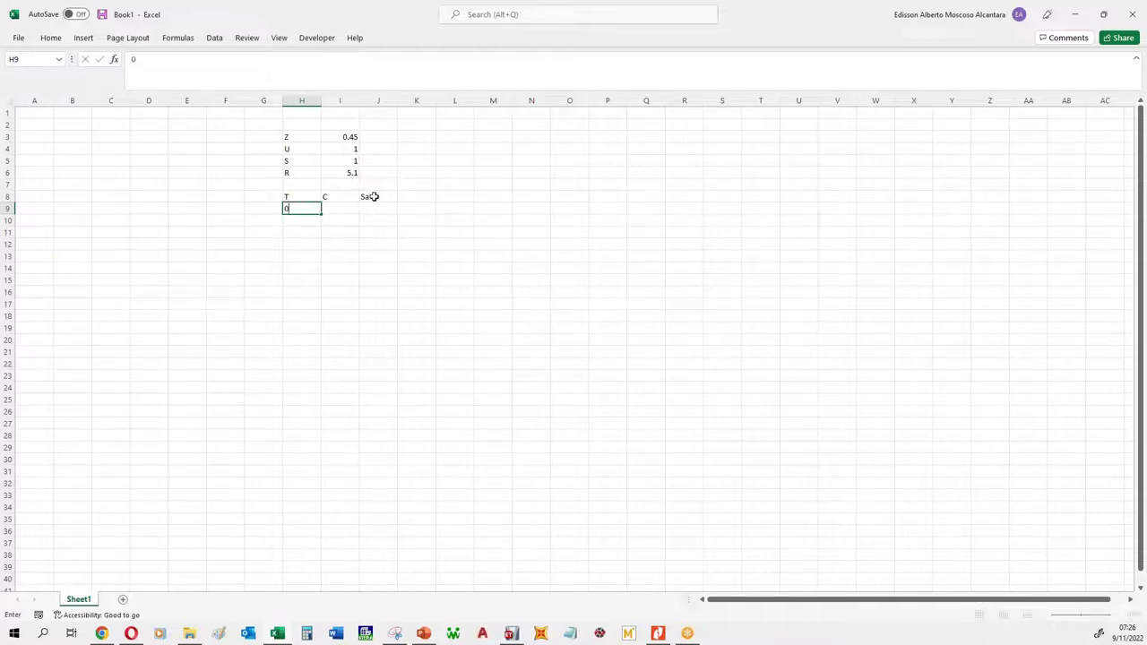
{"action": "key", "text": "Return"}
{"action": "type", "text": "0.0"}
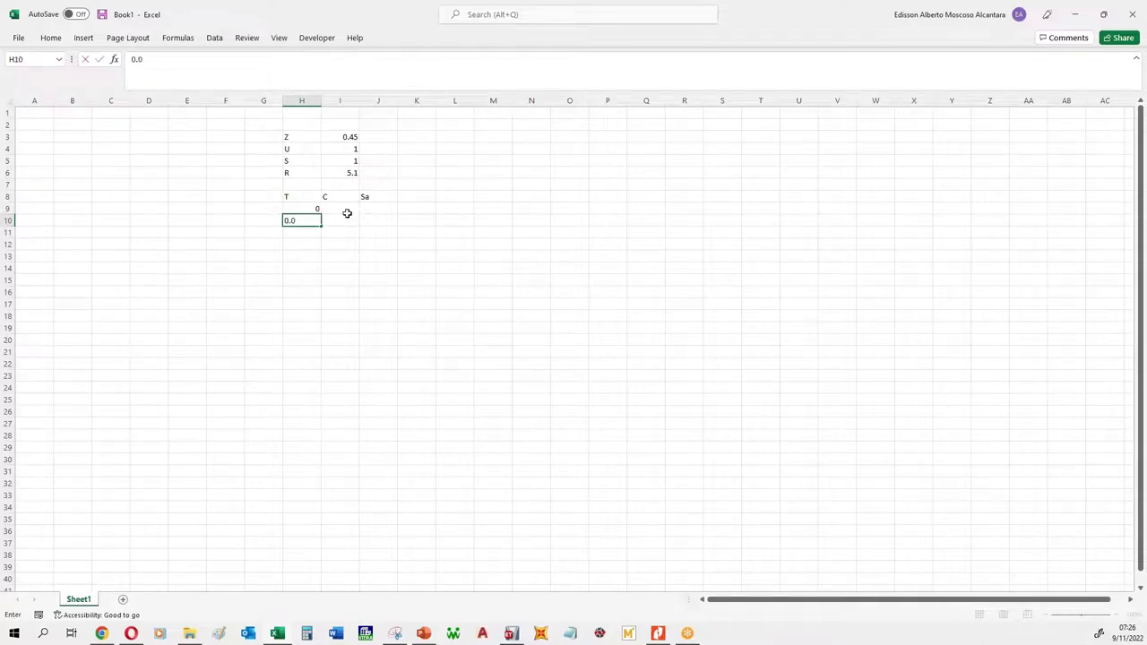
{"action": "type", "text": "1"}
{"action": "key", "text": "Return"}
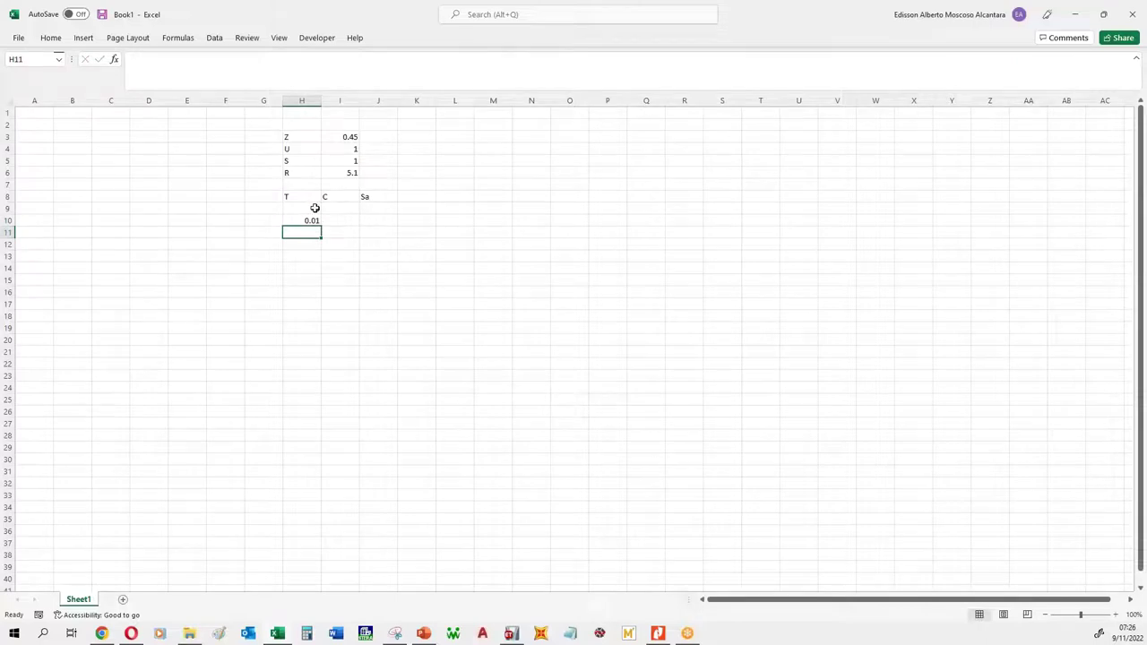
{"action": "left_click_drag", "start_coordinate": [314, 208], "coordinate": [323, 333]}
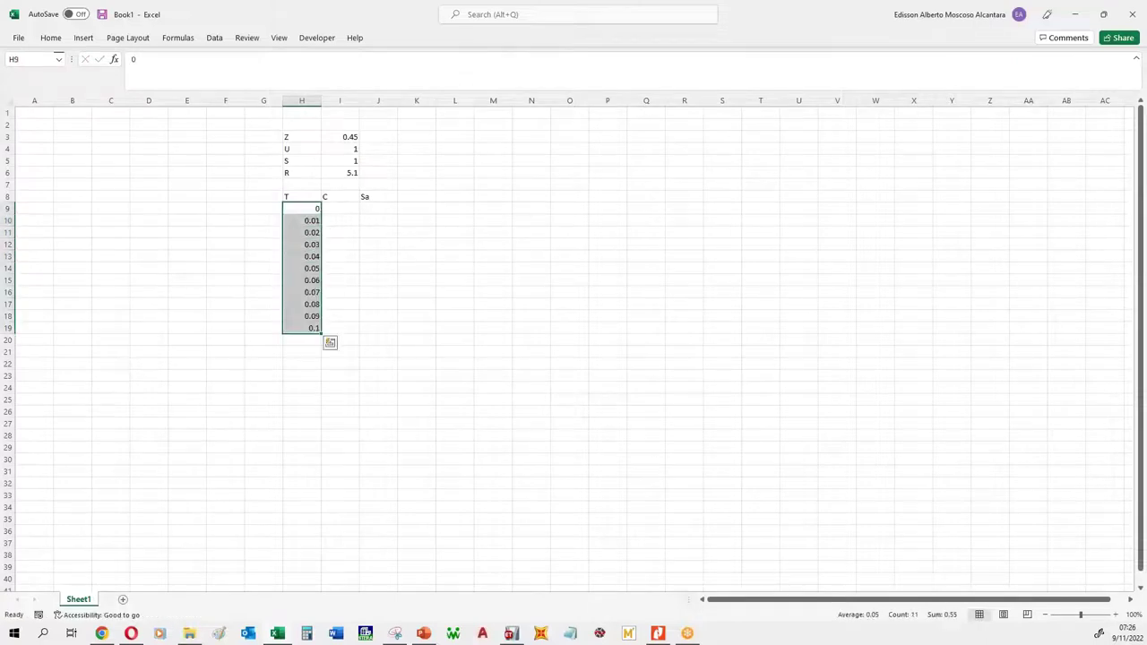
{"action": "left_click", "coordinate": [309, 339]}
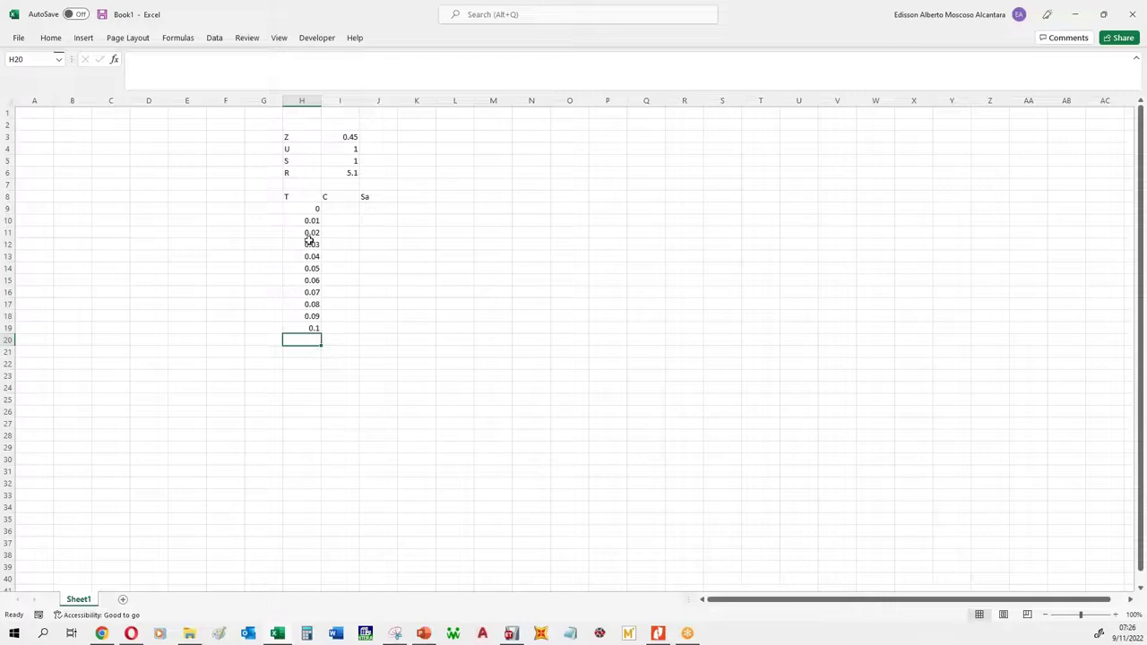
Step: Try to extend the T series in 0.01 increments from H18 down to row 36
{"action": "left_click", "coordinate": [315, 328]}
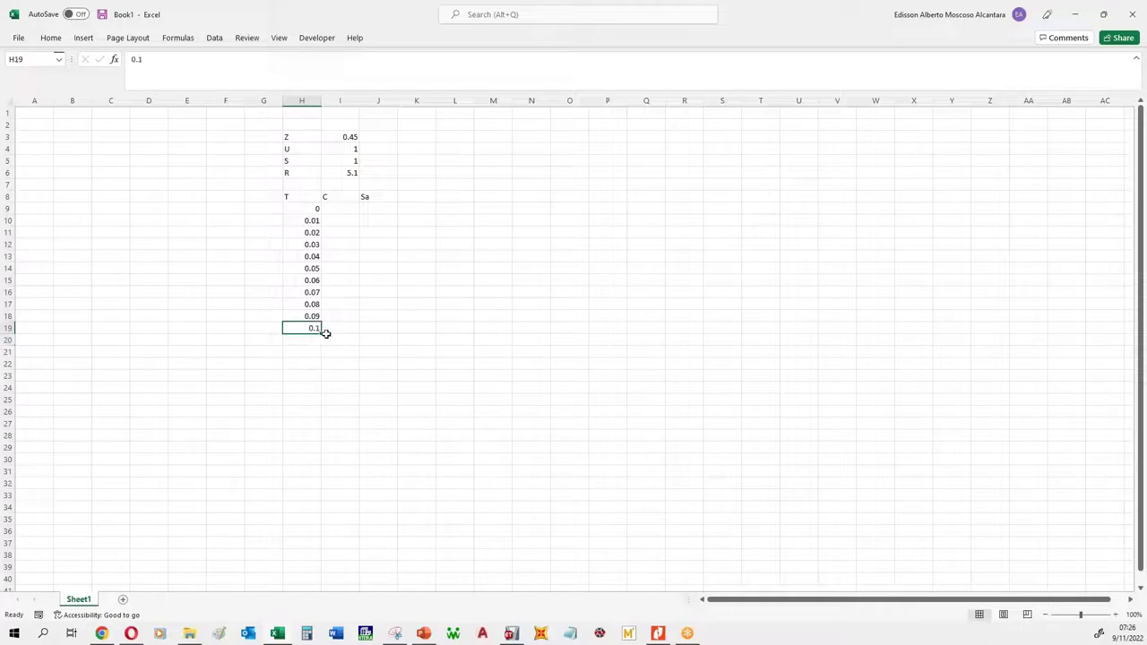
{"action": "left_click", "coordinate": [312, 317]}
{"action": "left_click_drag", "start_coordinate": [312, 316], "coordinate": [311, 536]}
{"action": "key", "text": "ctrl+q"}
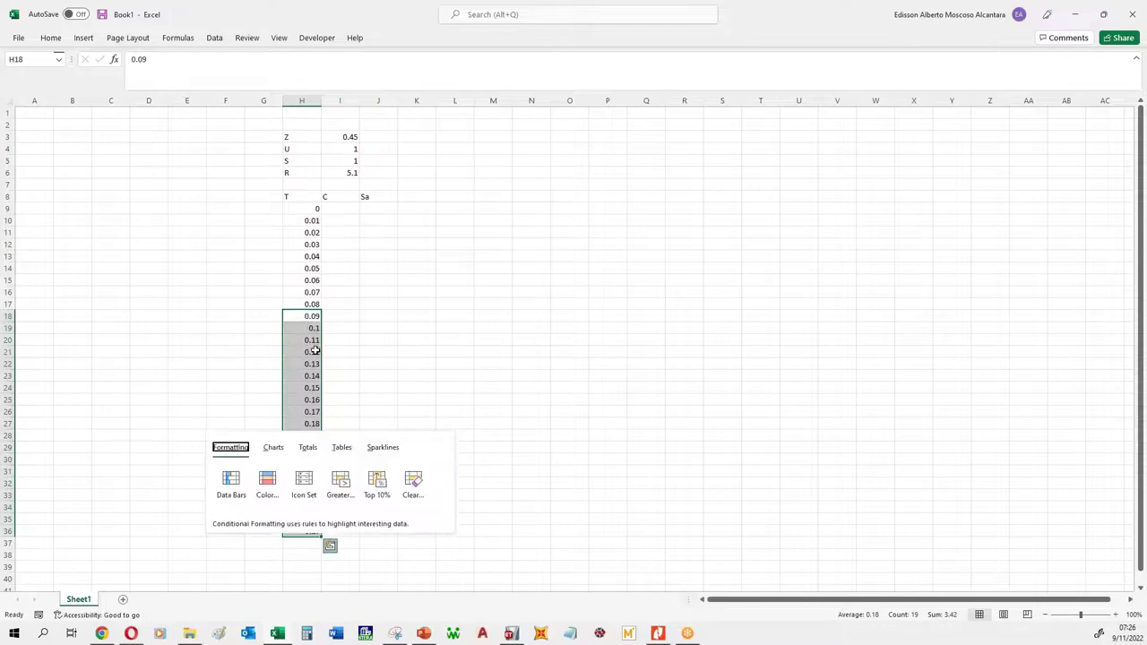
{"action": "key", "text": "Escape"}
{"action": "left_click", "coordinate": [349, 338]}
{"action": "key", "text": "ctrl+z"}
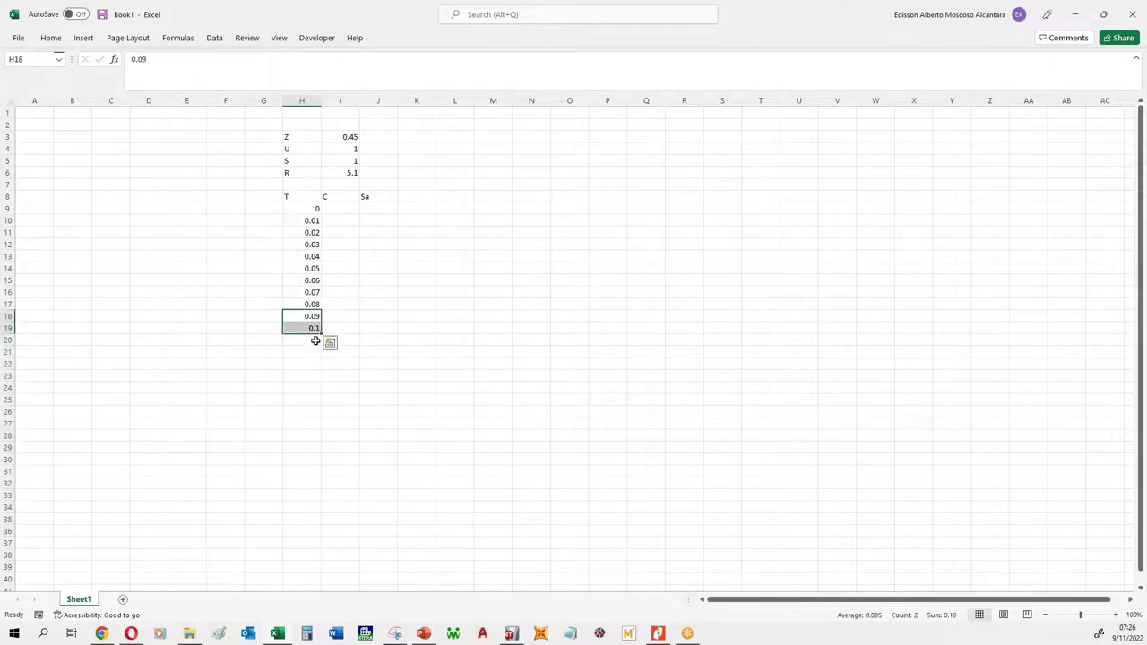
Step: Enter 0.2 in H20 and continue the T series in 0.1 increments up to 2 in H38
{"action": "left_click", "coordinate": [315, 340]}
{"action": "type", "text": "0.2"}
{"action": "key", "text": "Return"}
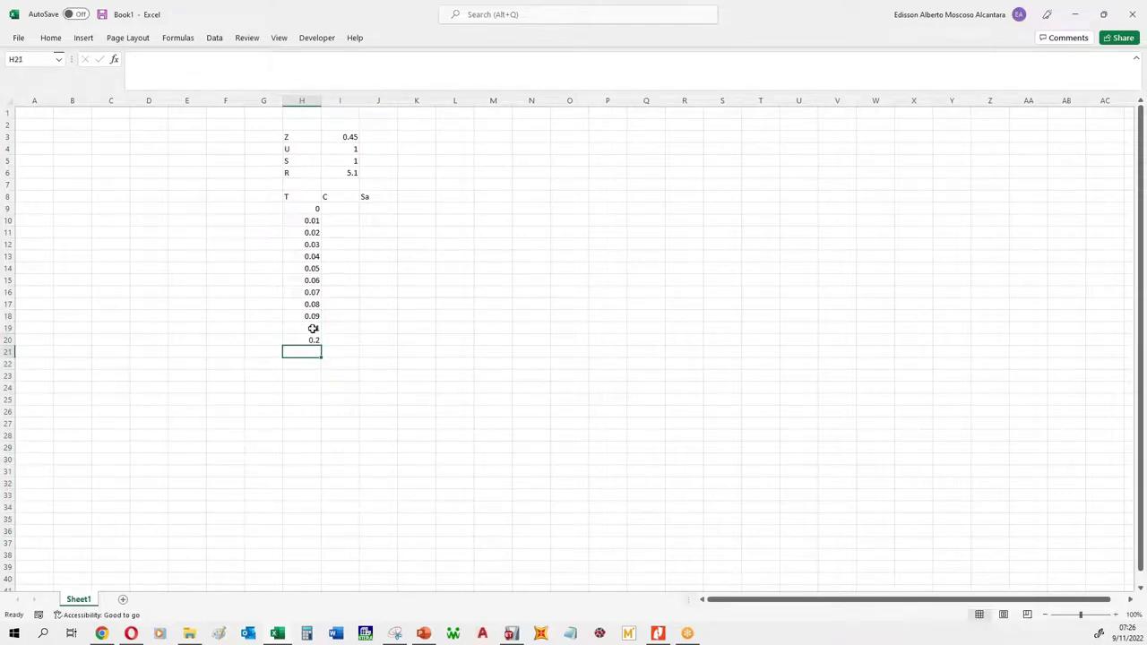
{"action": "left_click_drag", "start_coordinate": [310, 329], "coordinate": [314, 559]}
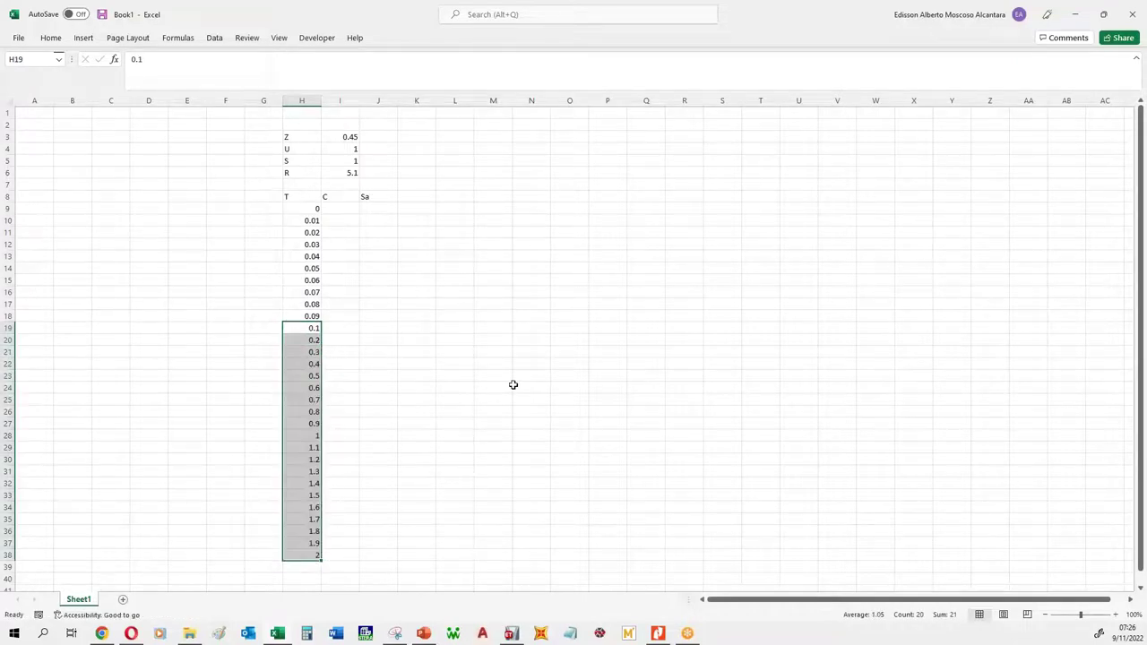
{"action": "left_click", "coordinate": [515, 387]}
Step: Switch to the RM-355-2018-VIVIENDA PDF in Nitro Pro and snip the T < 0,2 Tp condition with its C formula from article 29.2.2
{"action": "left_click", "coordinate": [333, 207]}
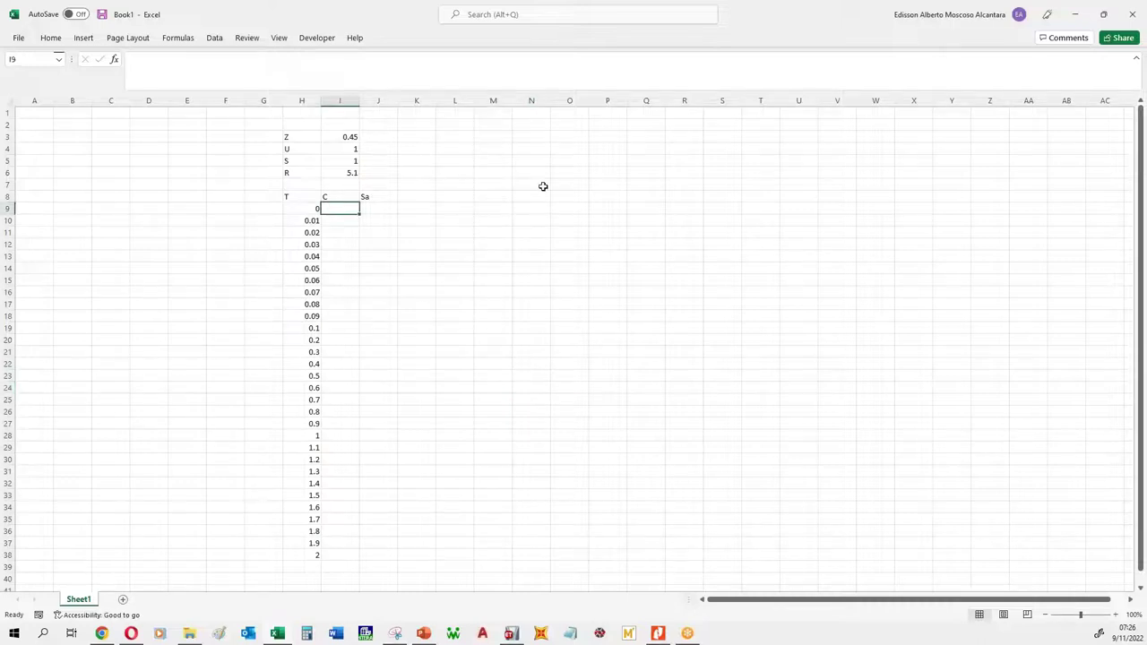
{"action": "left_click", "coordinate": [570, 291]}
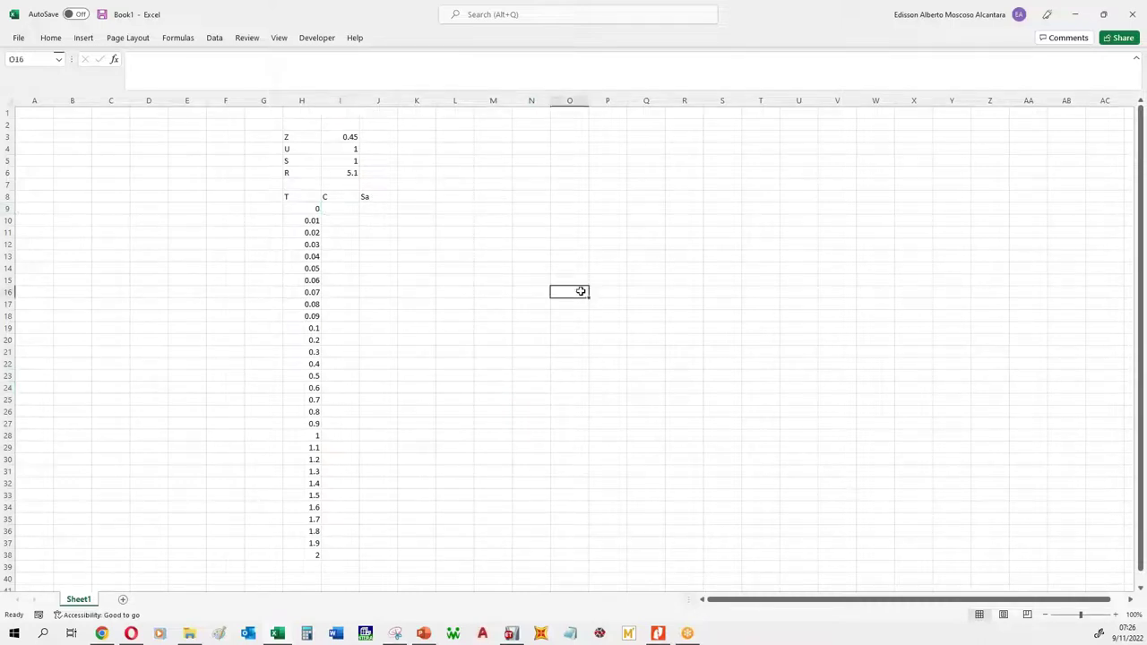
{"action": "left_click", "coordinate": [657, 633]}
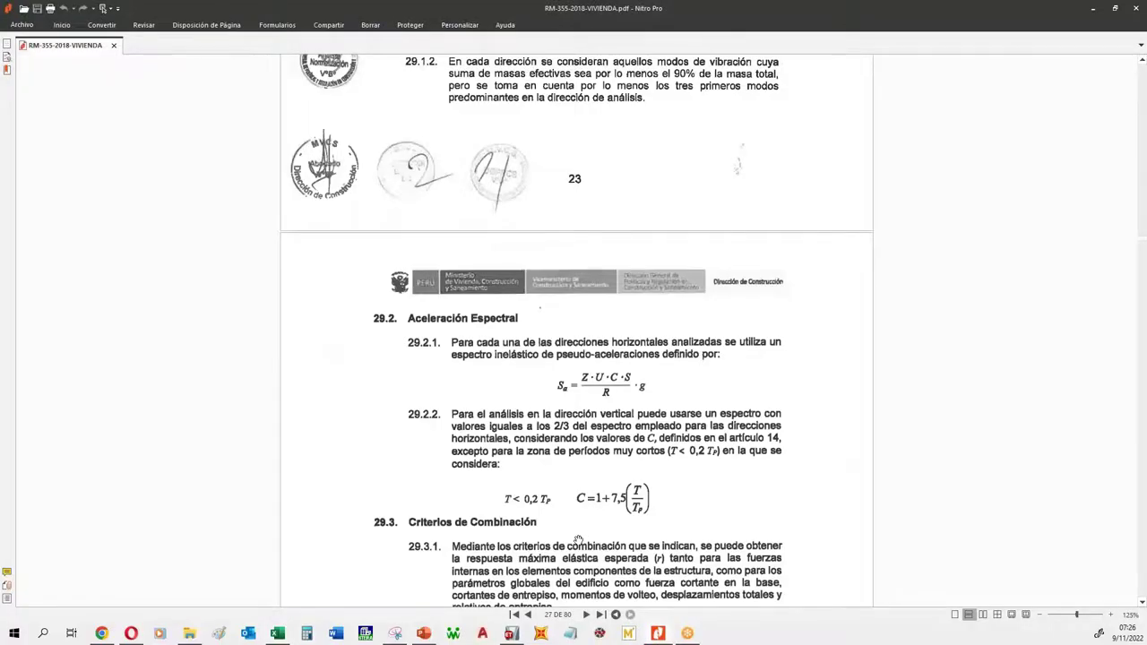
{"action": "scroll", "coordinate": [579, 540], "scroll_direction": "up", "scroll_amount": 5, "text": "ctrl"}
{"action": "left_click", "coordinate": [396, 634]}
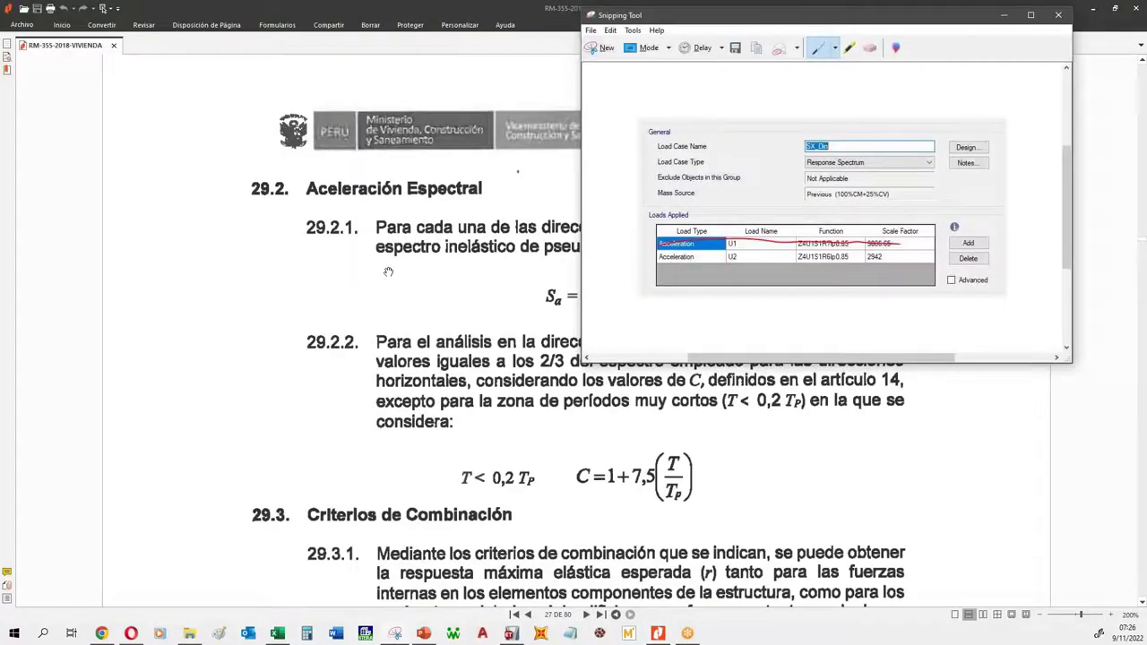
{"action": "left_click", "coordinate": [450, 447]}
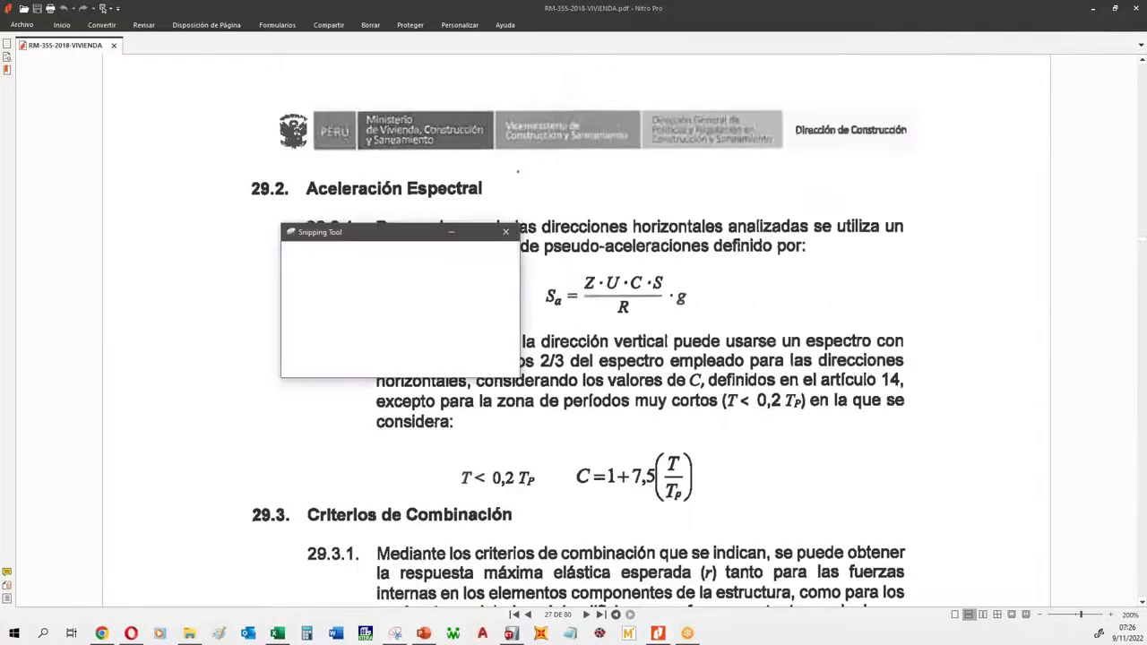
{"action": "left_click_drag", "start_coordinate": [447, 447], "coordinate": [714, 507]}
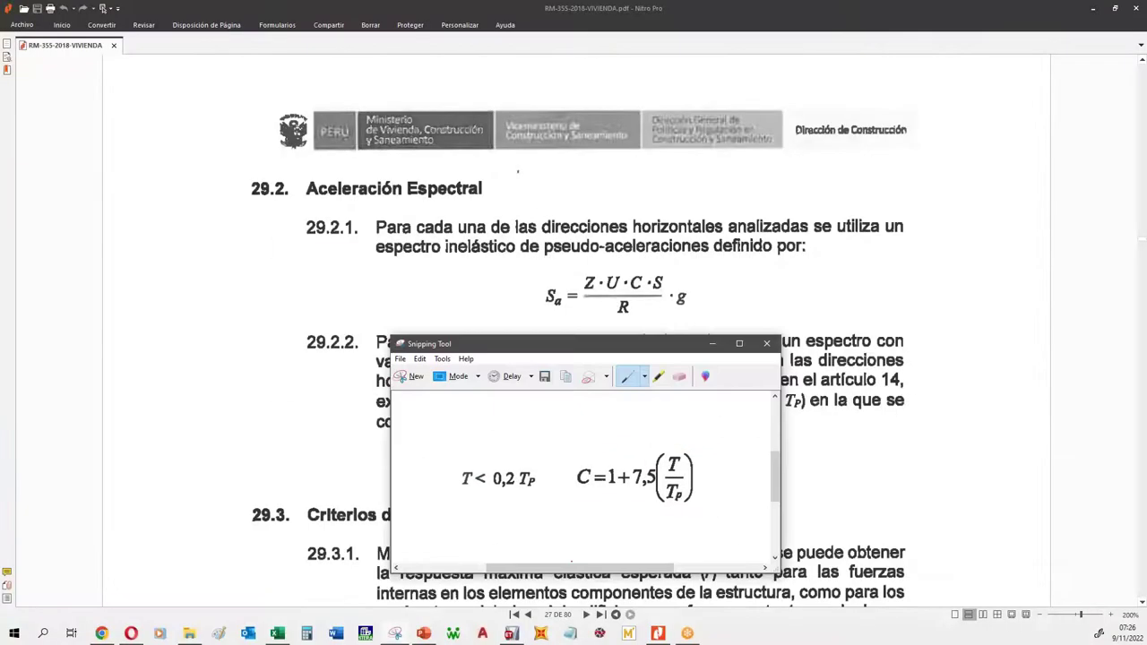
Step: Return to Excel, paste the snipped C formula as a picture and place it around columns R to X beside rows 6 to 11
{"action": "left_click", "coordinate": [277, 633]}
{"action": "left_click", "coordinate": [833, 250]}
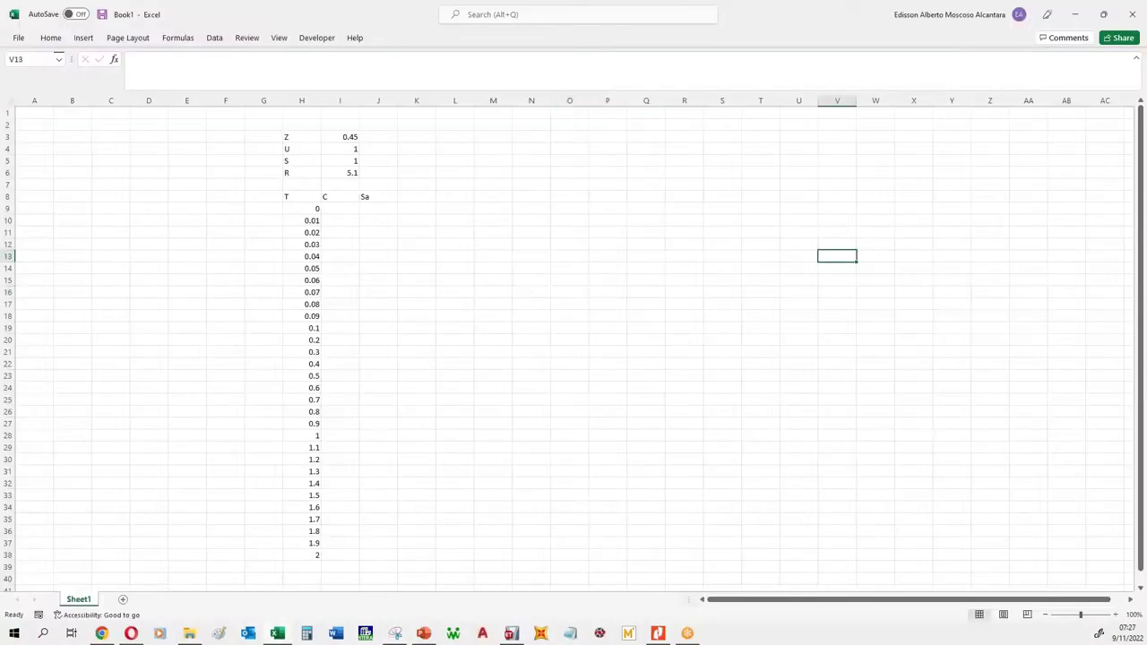
{"action": "key", "text": "ctrl+v"}
{"action": "left_click_drag", "start_coordinate": [876, 277], "coordinate": [737, 208]}
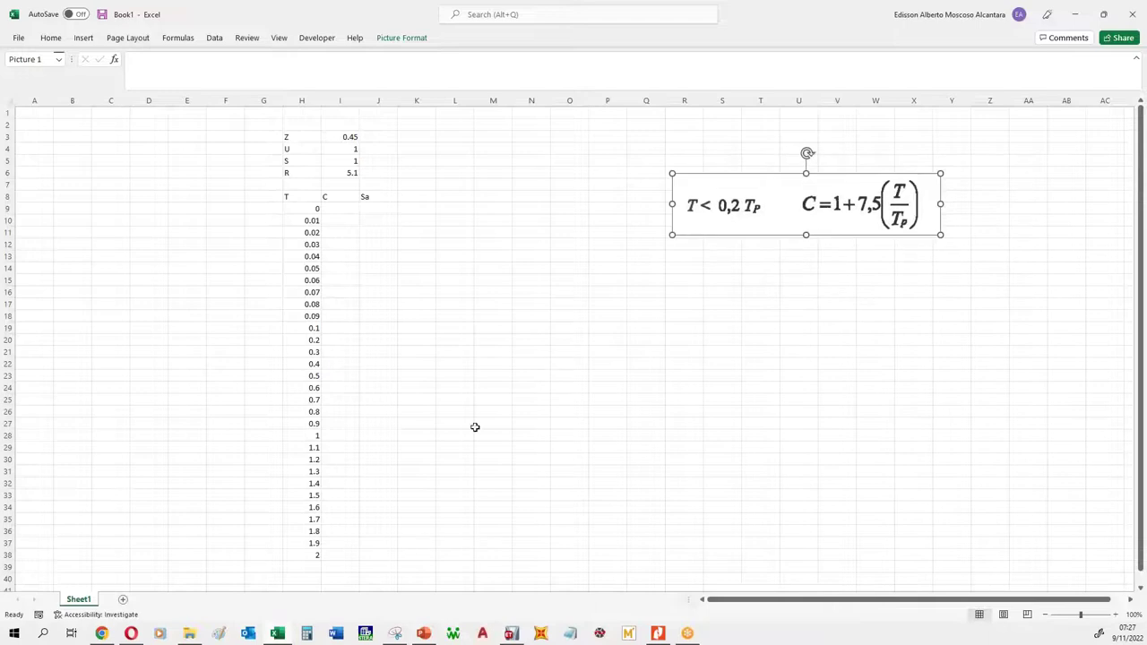
Step: Start an IF formula in I9 under the C header with the condition H9<0.2*L4, using L4 as the Tp cell
{"action": "left_click", "coordinate": [350, 208]}
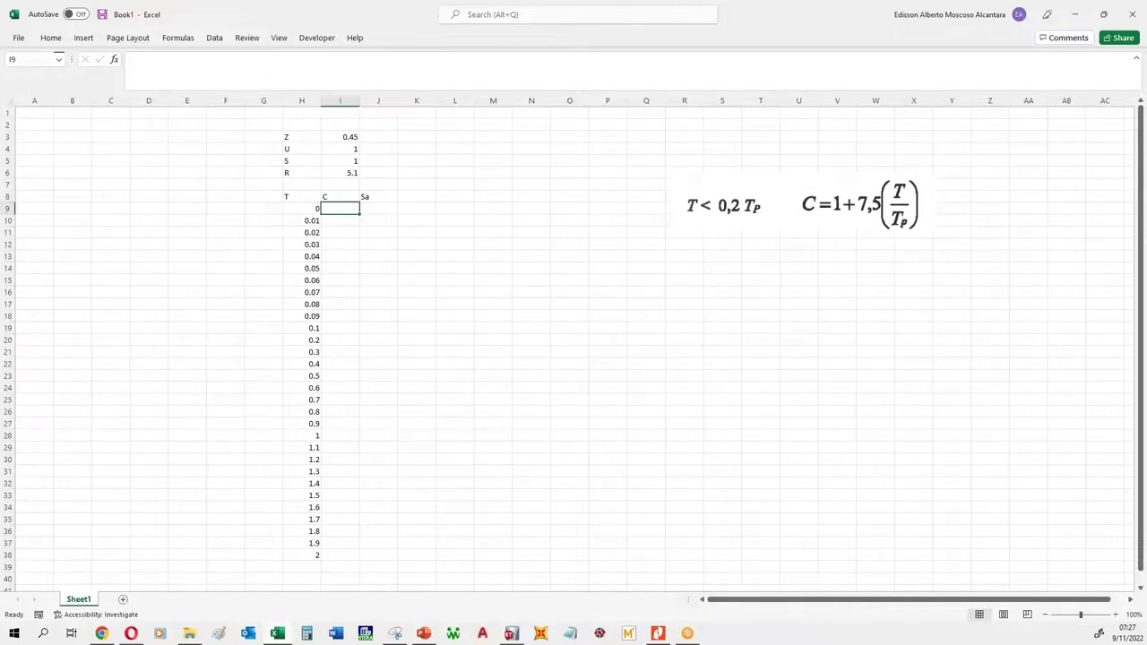
{"action": "type", "text": "="}
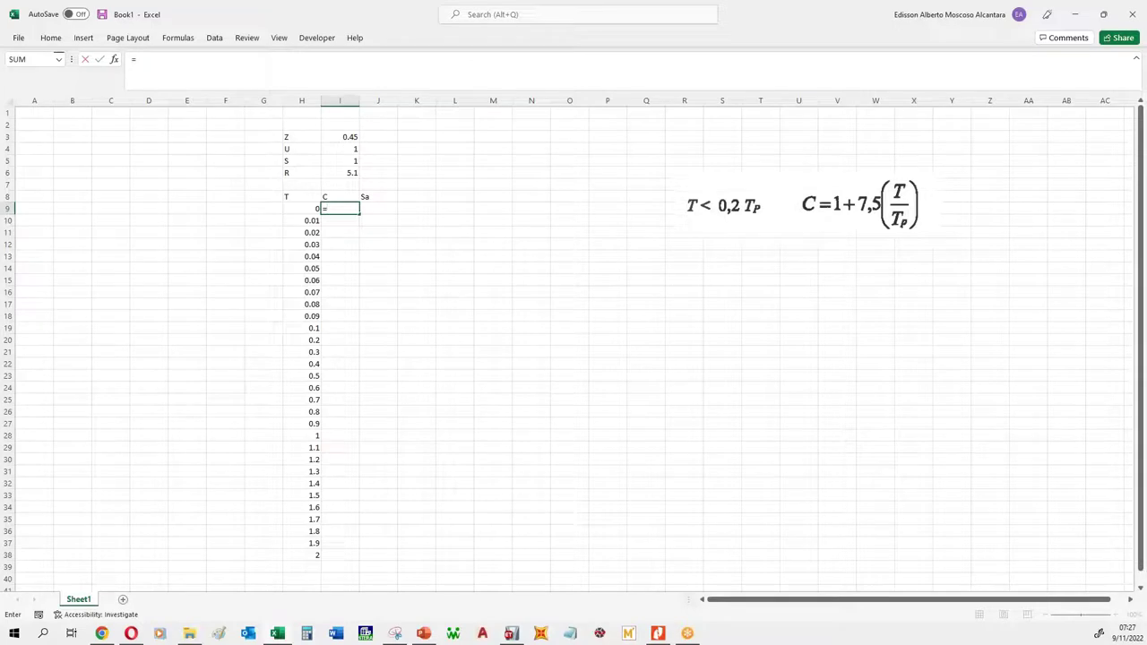
{"action": "type", "text": "if"}
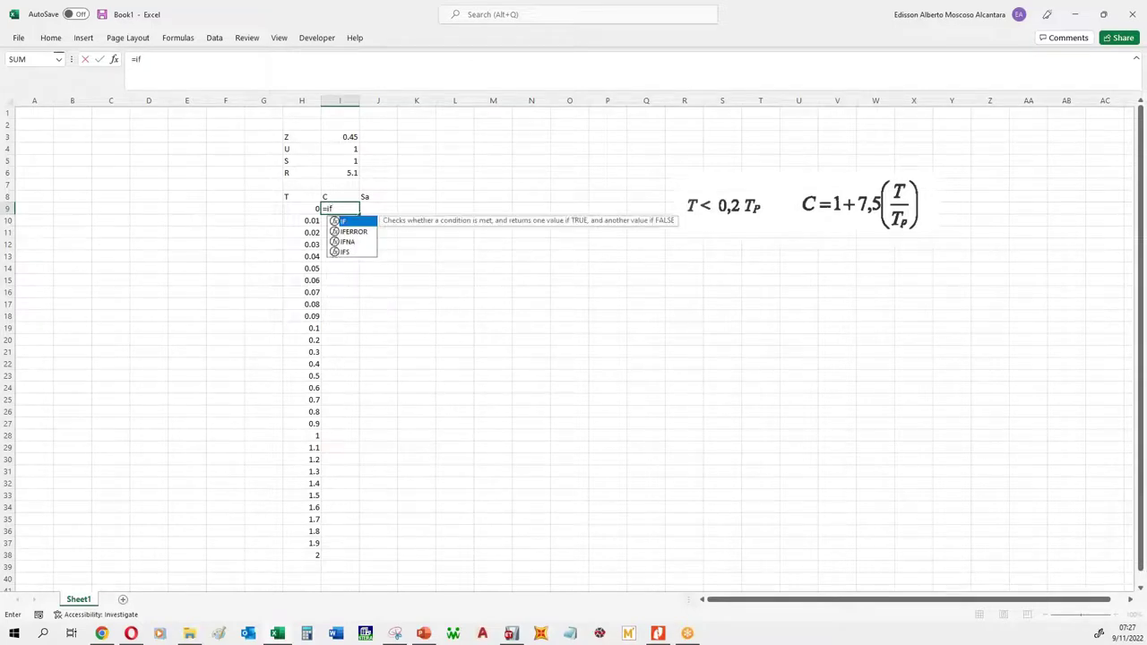
{"action": "type", "text": "("}
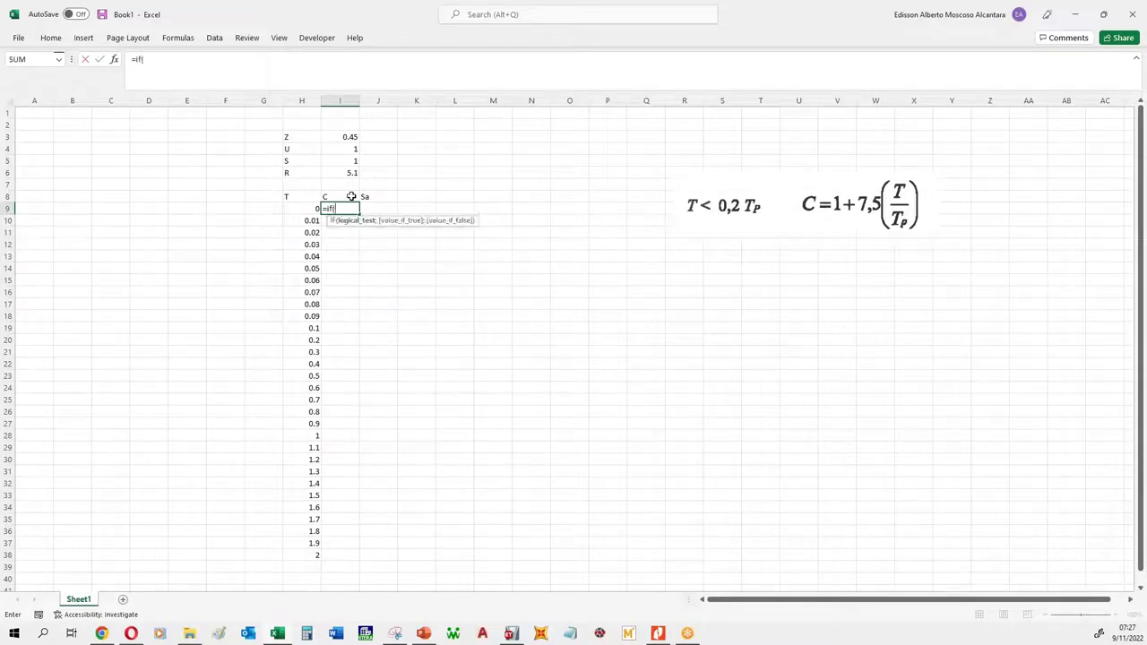
{"action": "left_click", "coordinate": [309, 208]}
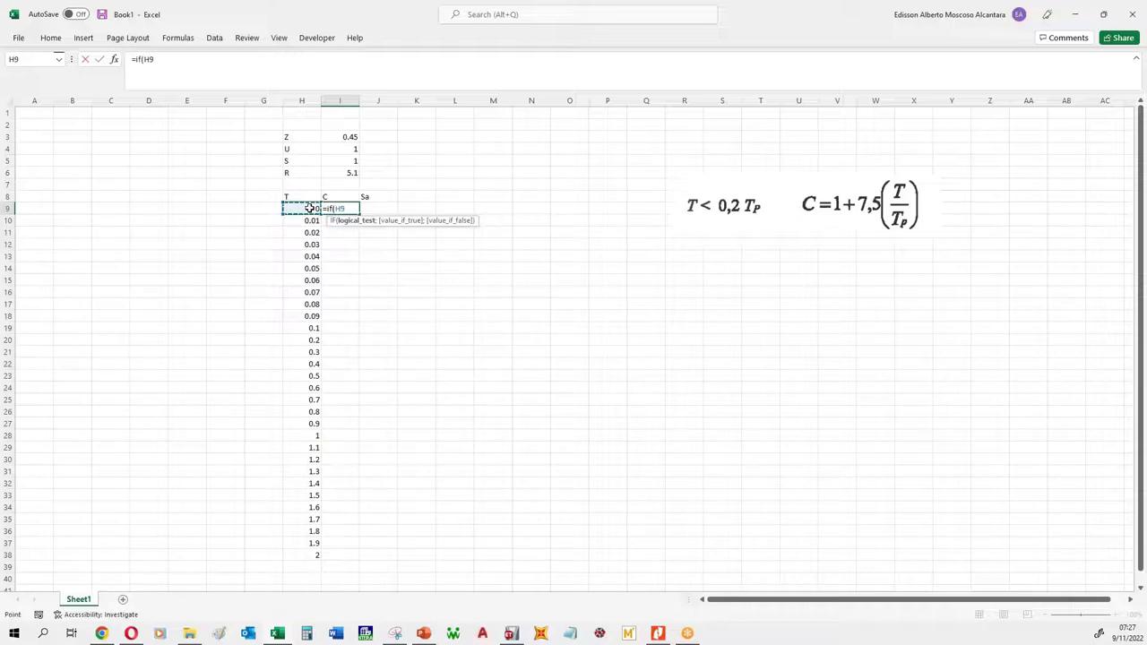
{"action": "type", "text": "><"}
{"action": "key", "text": "Left"}
{"action": "key", "text": "BackSpace"}
{"action": "type", "text": "0.2*"}
{"action": "left_click", "coordinate": [457, 150]}
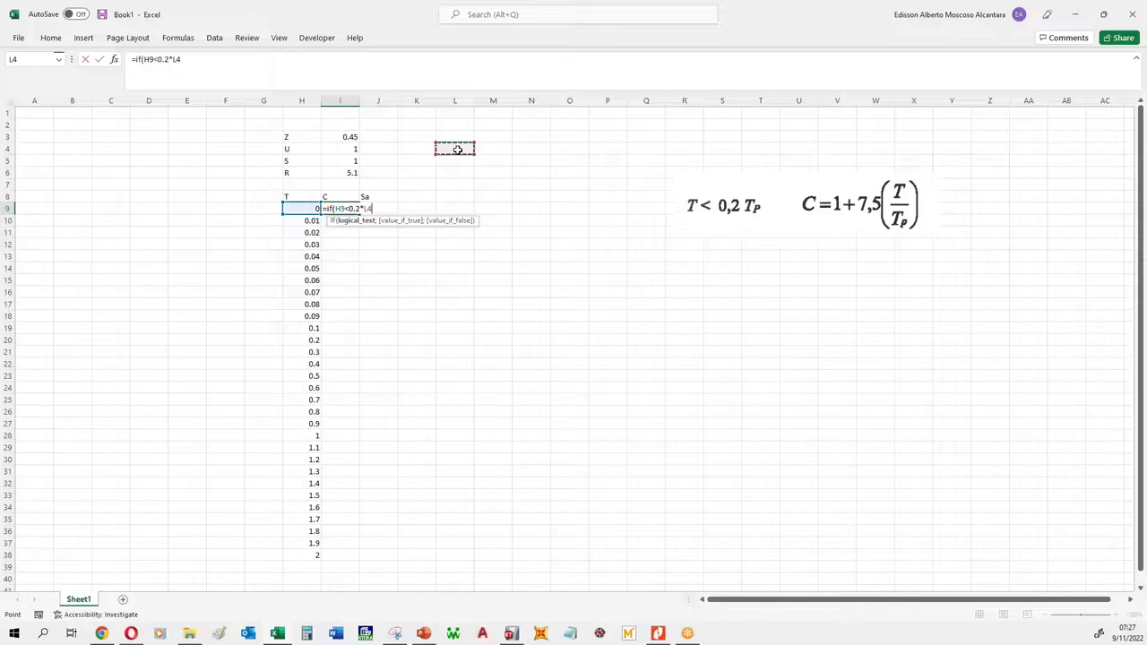
{"action": "type", "text": ";"}
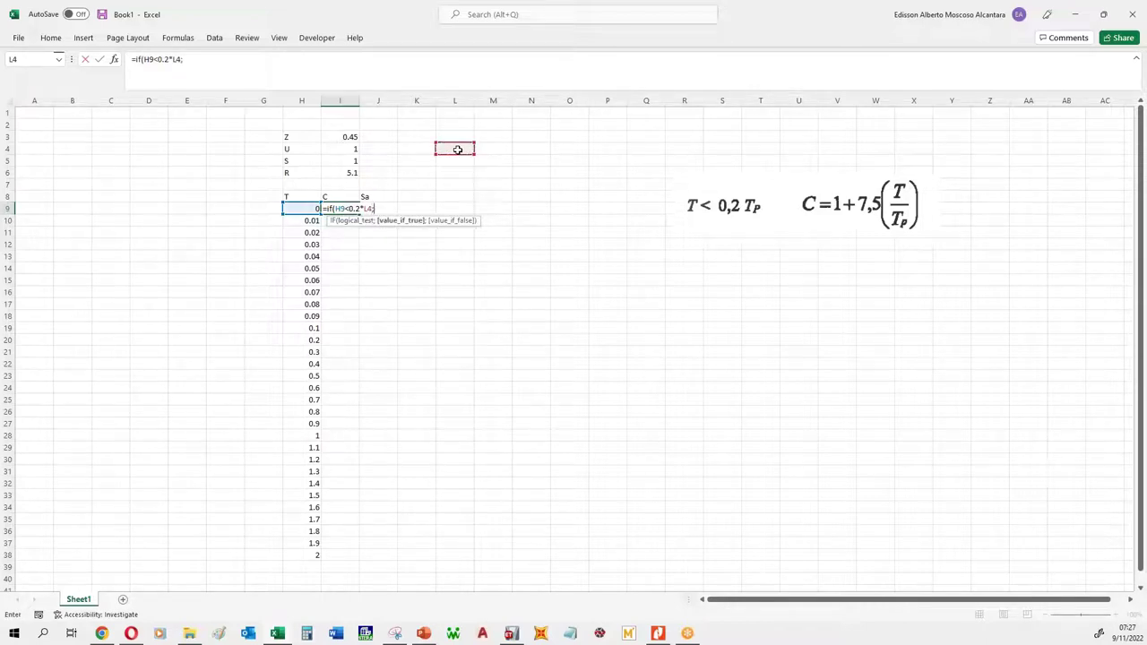
Step: Add 1+7.5*H9/L4 as the value-if-true argument of the IF formula in I9
{"action": "type", "text": "1+7.5*"}
{"action": "left_click", "coordinate": [307, 209]}
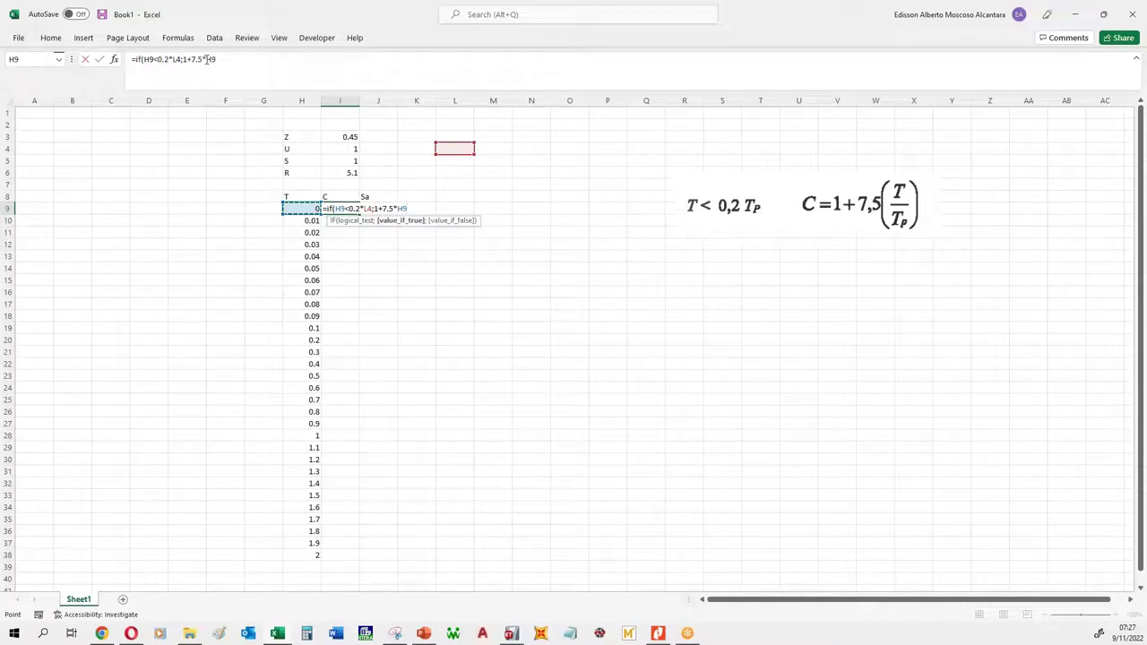
{"action": "left_click", "coordinate": [219, 60]}
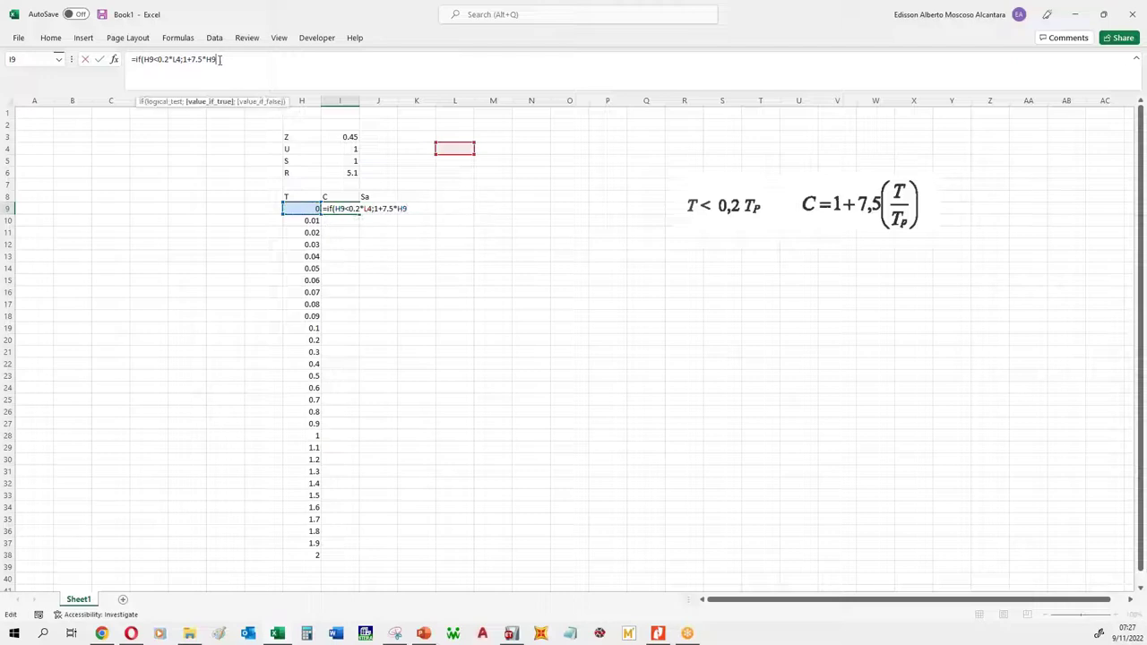
{"action": "type", "text": "*"}
{"action": "key", "text": "BackSpace"}
{"action": "type", "text": "/"}
{"action": "left_click", "coordinate": [463, 149]}
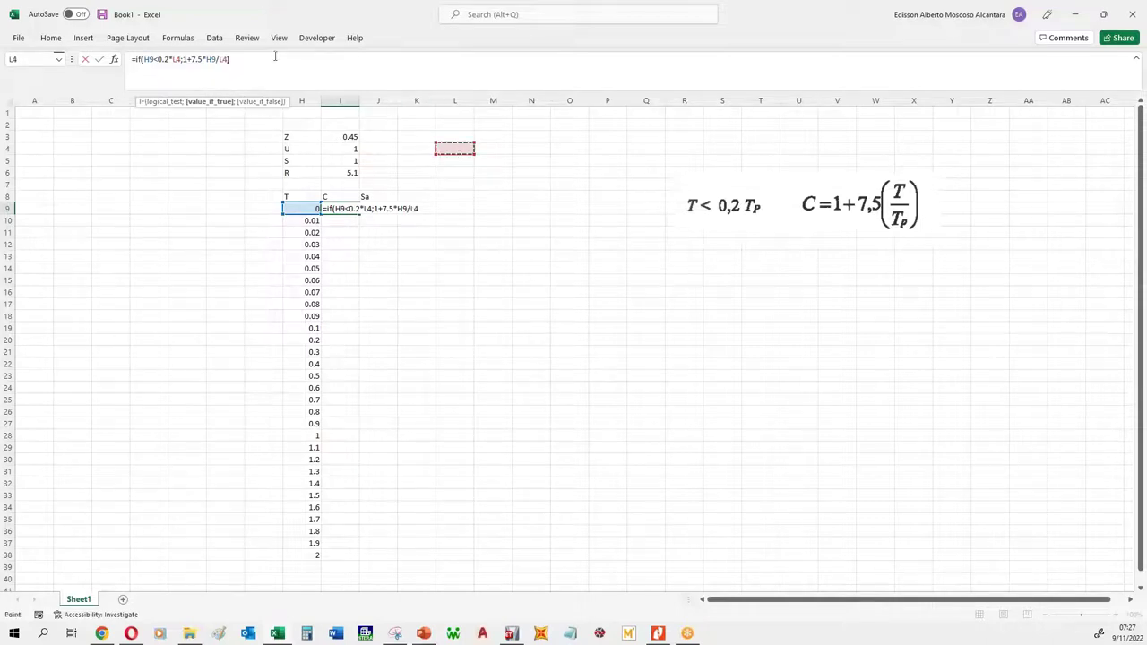
Step: Make both L4 references in the I9 formula absolute as $L$4
{"action": "type", "text": ")"}
{"action": "key", "text": "BackSpace"}
{"action": "left_click", "coordinate": [224, 59]}
{"action": "key", "text": "F4"}
{"action": "left_click", "coordinate": [176, 59]}
{"action": "key", "text": "F4"}
{"action": "left_click", "coordinate": [254, 59]}
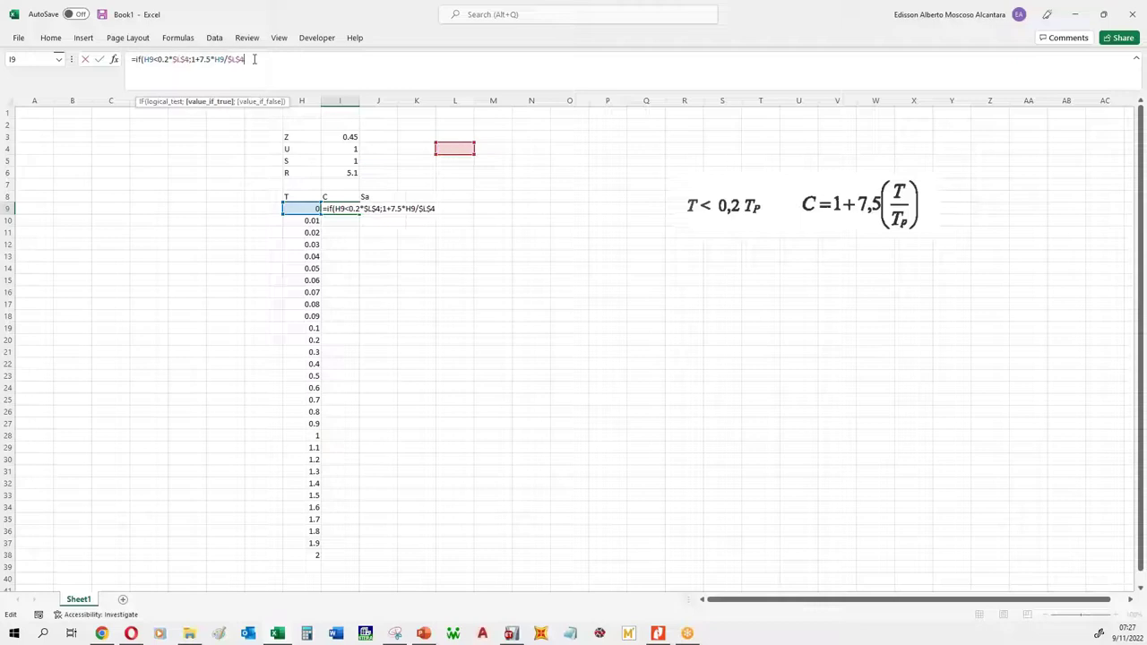
Step: Nest a second IF in the I9 formula with the condition H9<L4 and 2.5 as its value-if-true
{"action": "type", "text": ";if("}
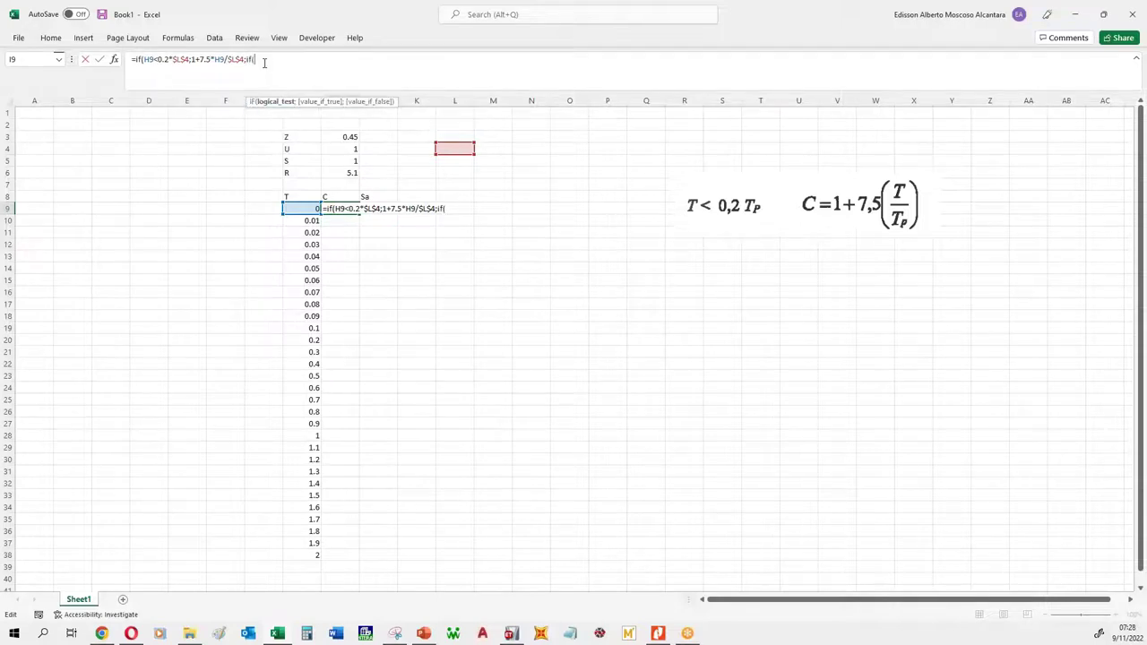
{"action": "type", "text": "<"}
{"action": "left_click", "coordinate": [303, 208]}
{"action": "type", "text": "<0.4"}
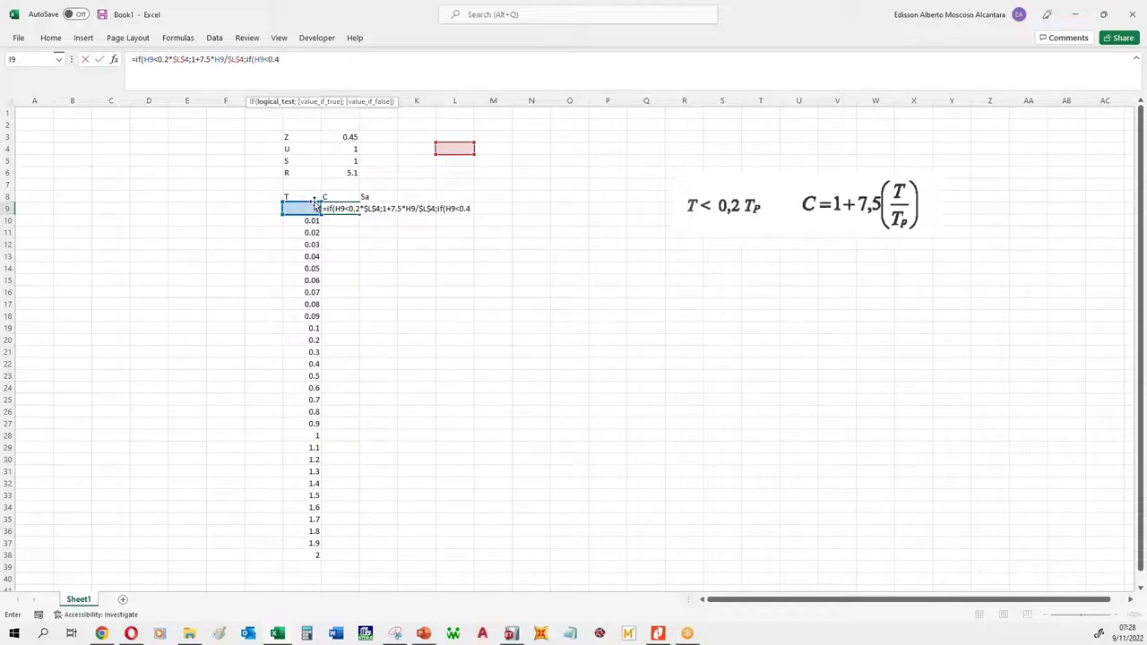
{"action": "key", "text": "BackSpace"}
{"action": "key", "text": "BackSpace"}
{"action": "key", "text": "BackSpace"}
{"action": "left_click", "coordinate": [455, 147]}
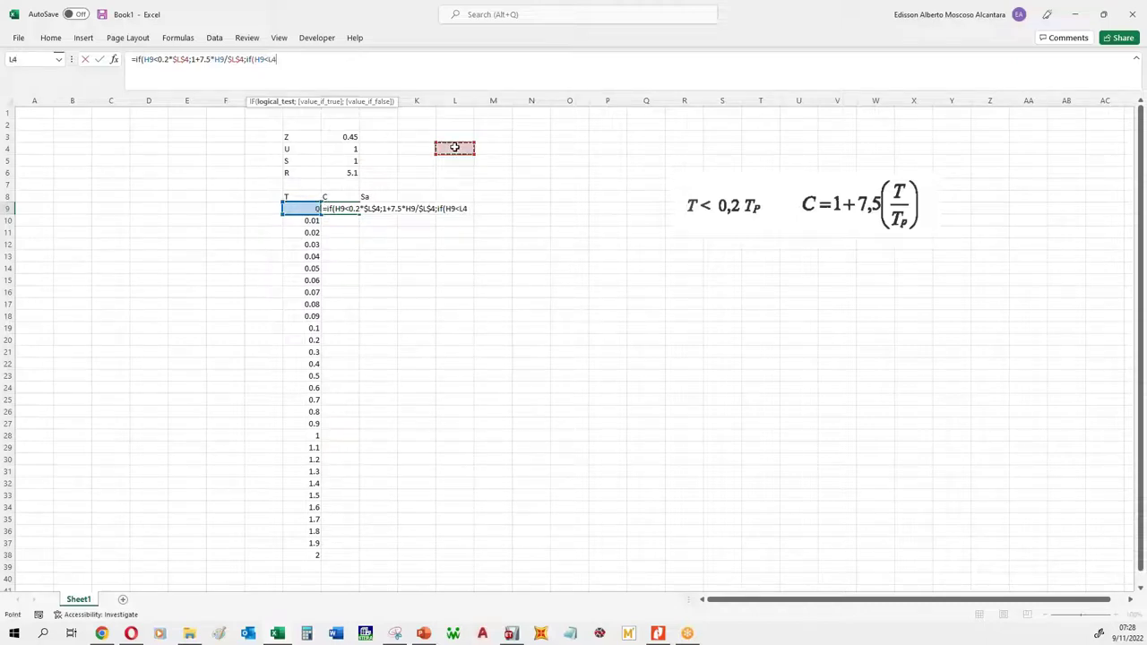
{"action": "type", "text": ";"}
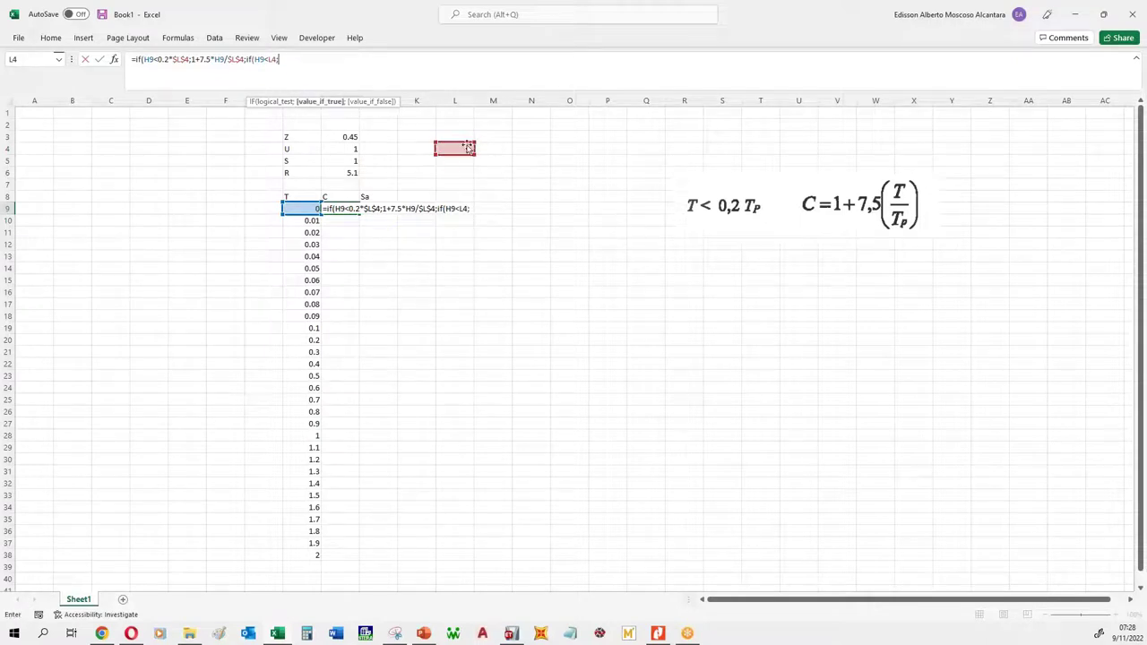
{"action": "type", "text": "2.5;if"}
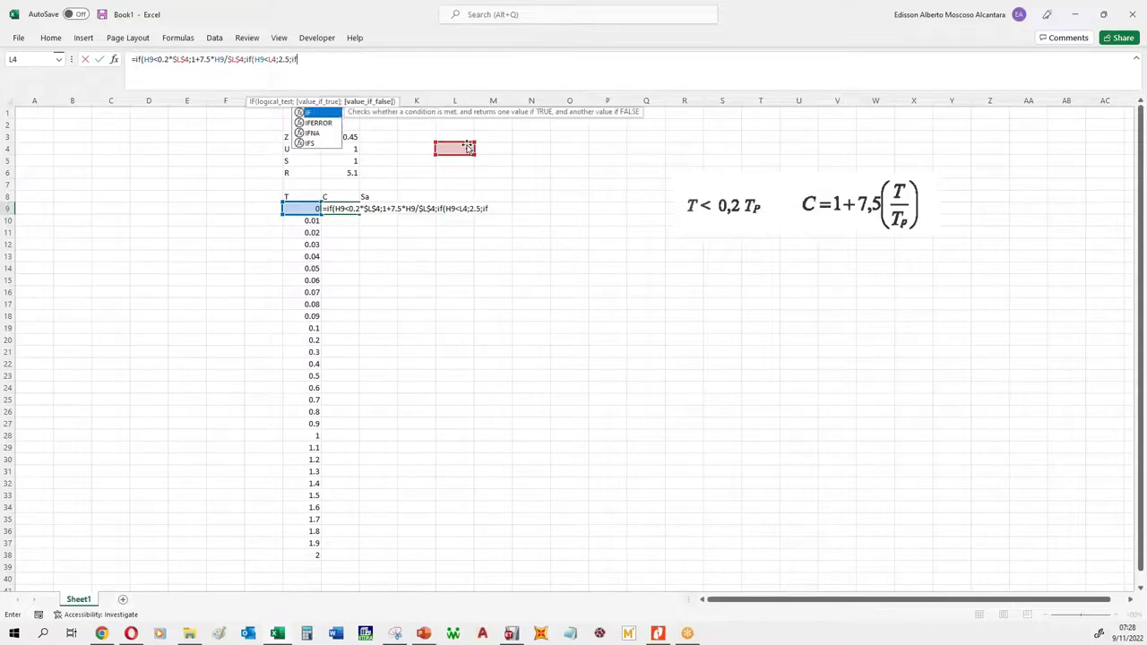
Step: Nest a third IF in the I9 formula with the condition H9<L5 and 2.5*L4/H9 as its value-if-true
{"action": "type", "text": "("}
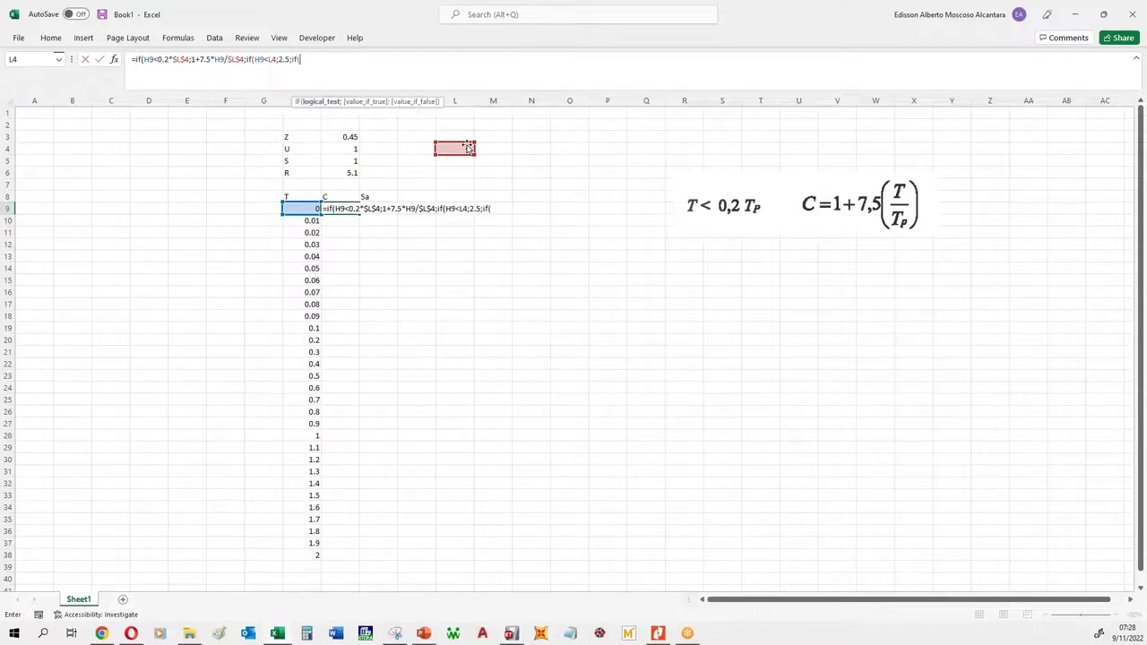
{"action": "left_click", "coordinate": [298, 208]}
{"action": "type", "text": "<"}
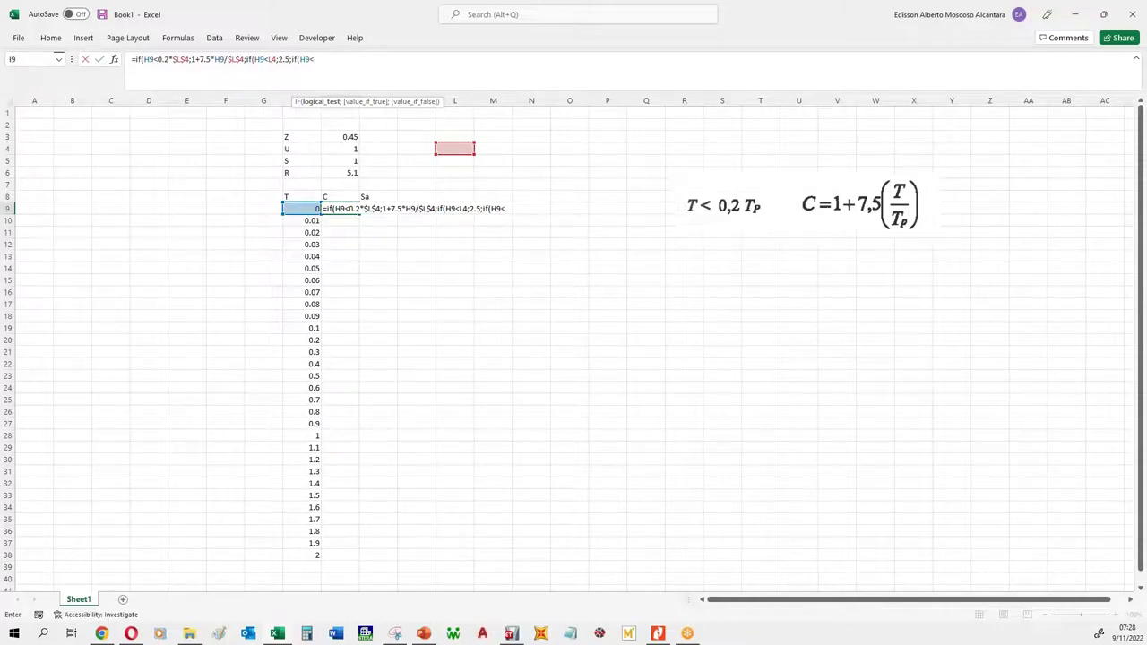
{"action": "left_click", "coordinate": [454, 160]}
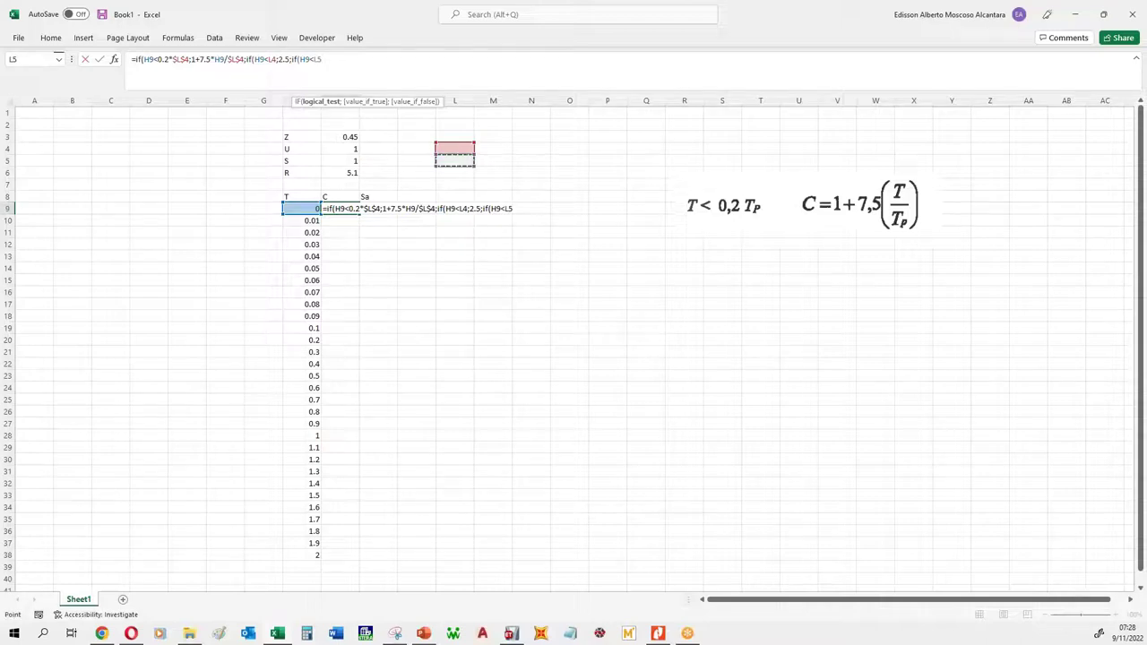
{"action": "type", "text": ";2.5*"}
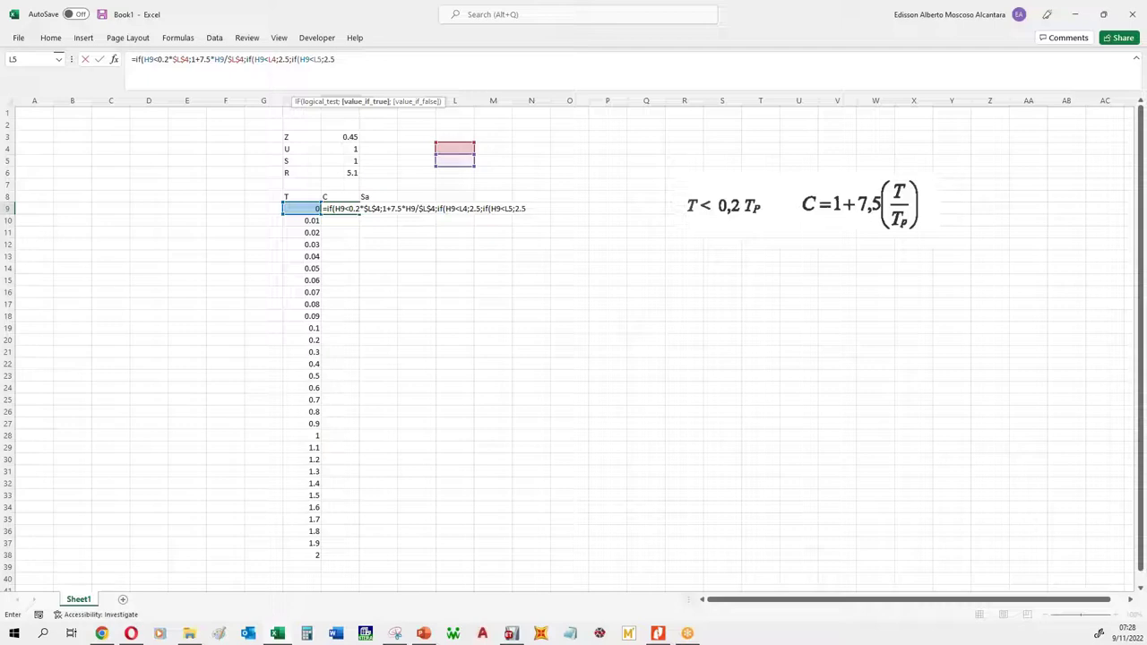
{"action": "left_click", "coordinate": [451, 148]}
{"action": "type", "text": "/"}
{"action": "left_click", "coordinate": [299, 207]}
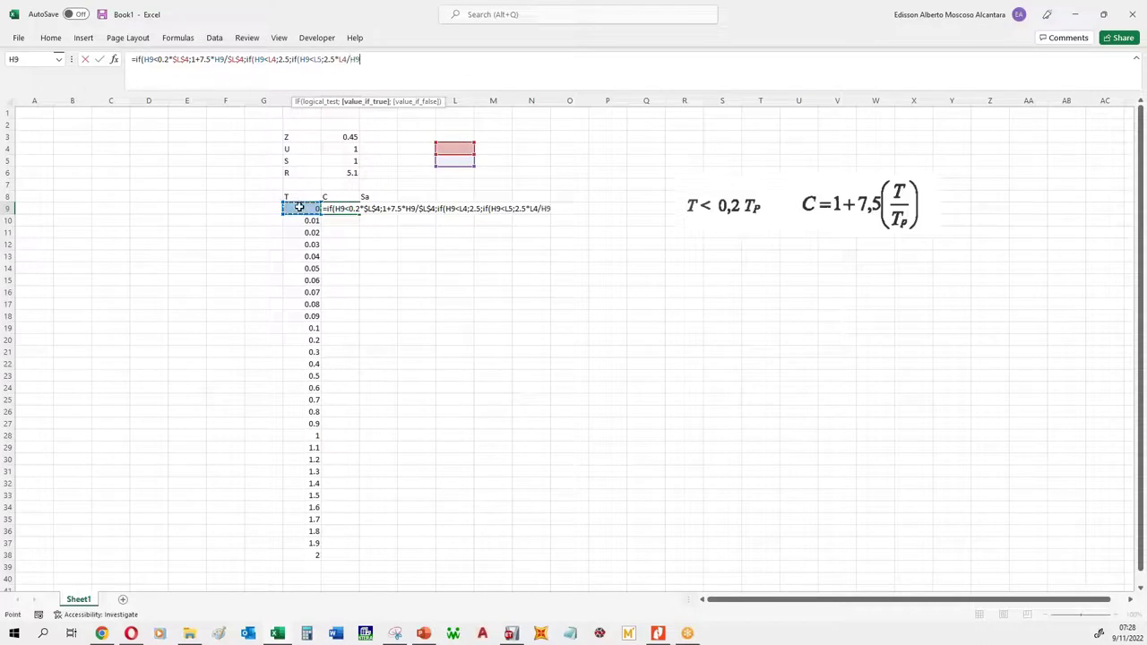
Step: Finish the I9 formula with 2.5*H9^2/(L4*L5) as the last value-if-false, closing all the nested IFs
{"action": "type", "text": ";"}
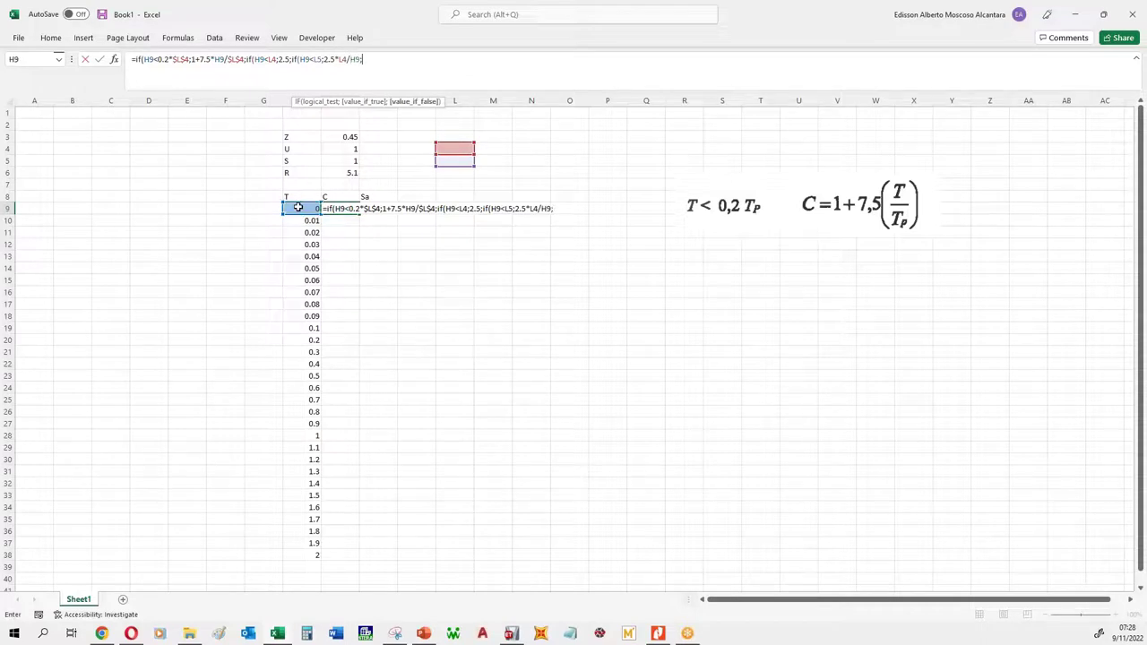
{"action": "type", "text": "2.5*"}
{"action": "left_click", "coordinate": [301, 207]}
{"action": "type", "text": "^2"}
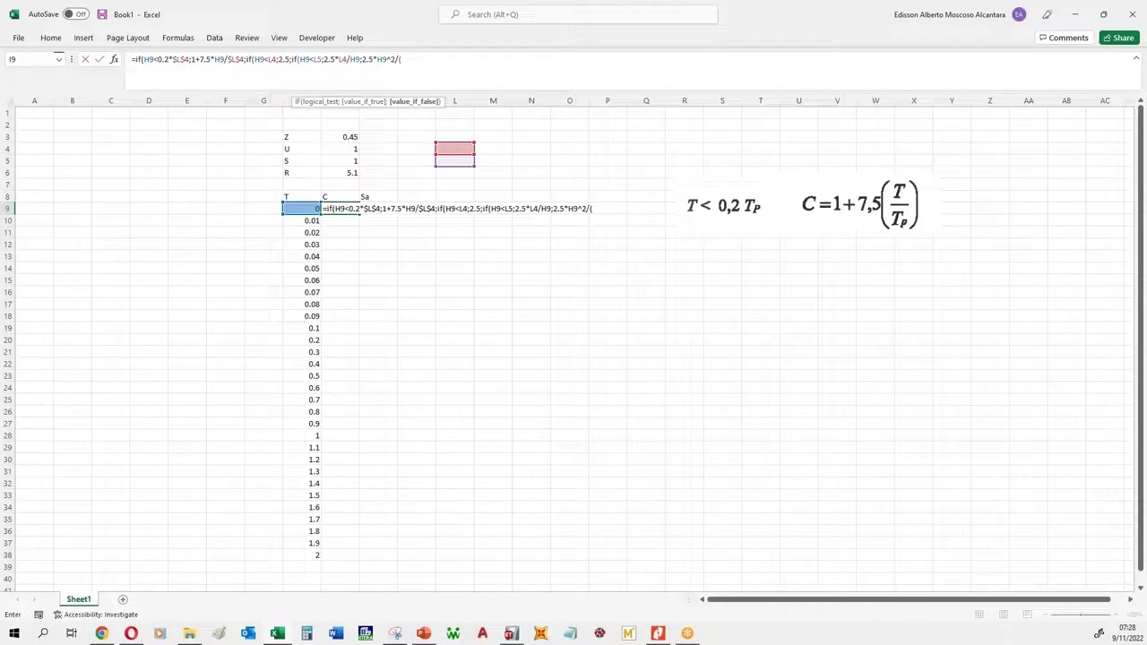
{"action": "type", "text": "/("}
{"action": "left_click", "coordinate": [460, 146]}
{"action": "type", "text": "*"}
{"action": "left_click", "coordinate": [456, 159]}
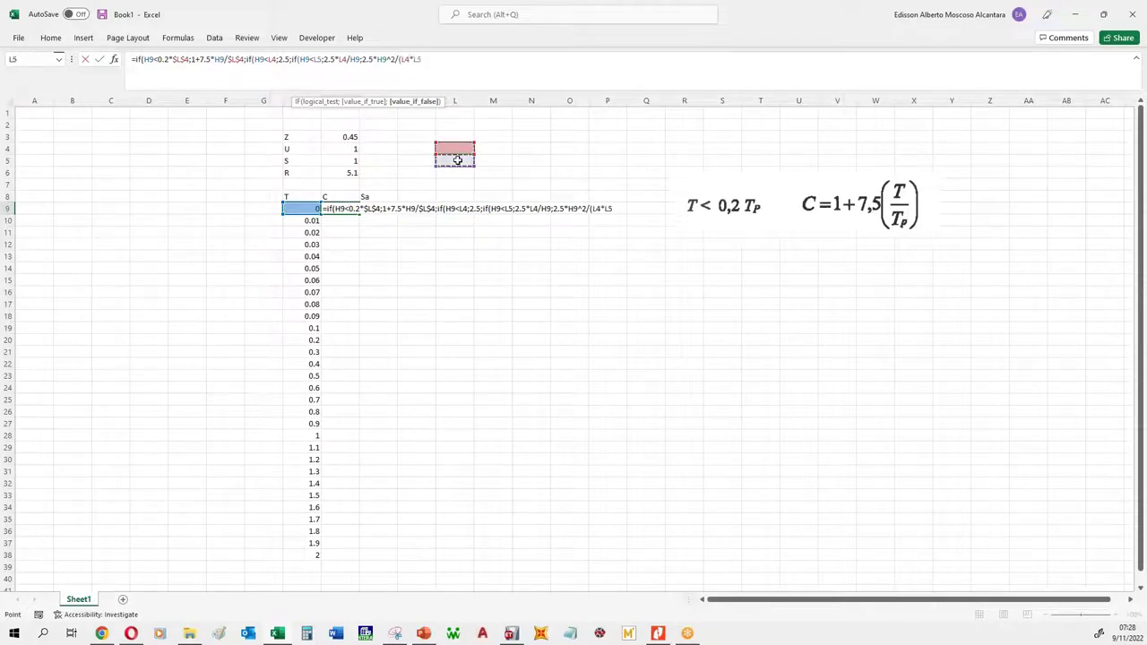
{"action": "type", "text": "))))"}
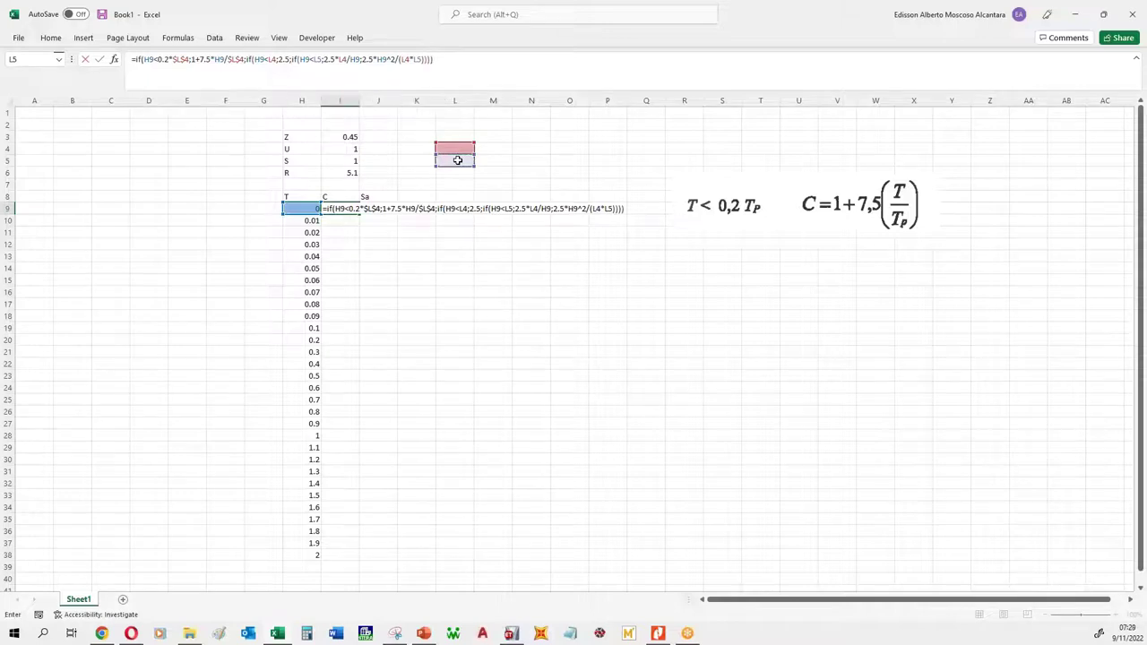
{"action": "key", "text": "Return"}
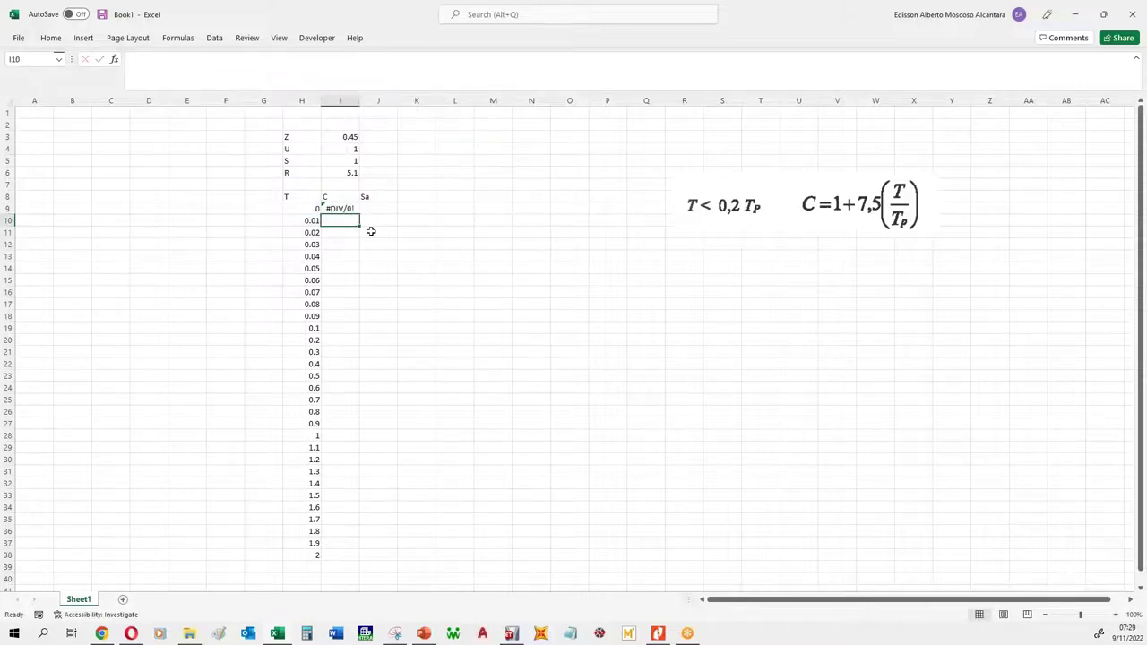
Step: Make the remaining relative L4 and L5 references in the I9 formula absolute as $L$4 and $L$5
{"action": "left_click", "coordinate": [343, 207]}
{"action": "left_click", "coordinate": [418, 59]}
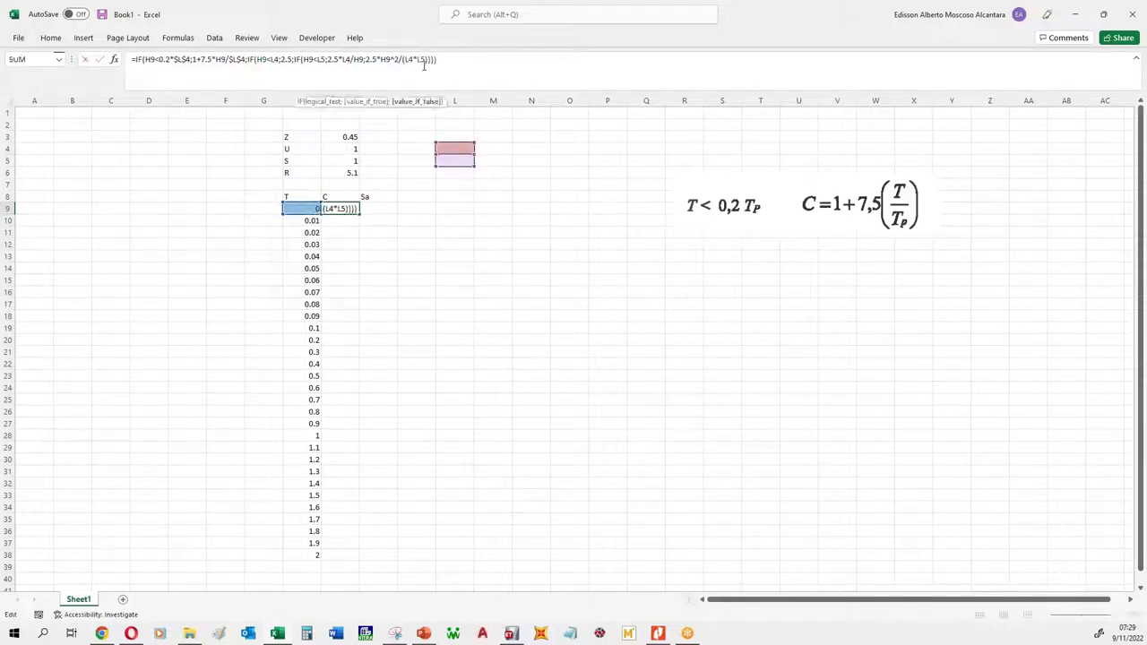
{"action": "key", "text": "F4"}
{"action": "left_click", "coordinate": [398, 59]}
{"action": "key", "text": "F4"}
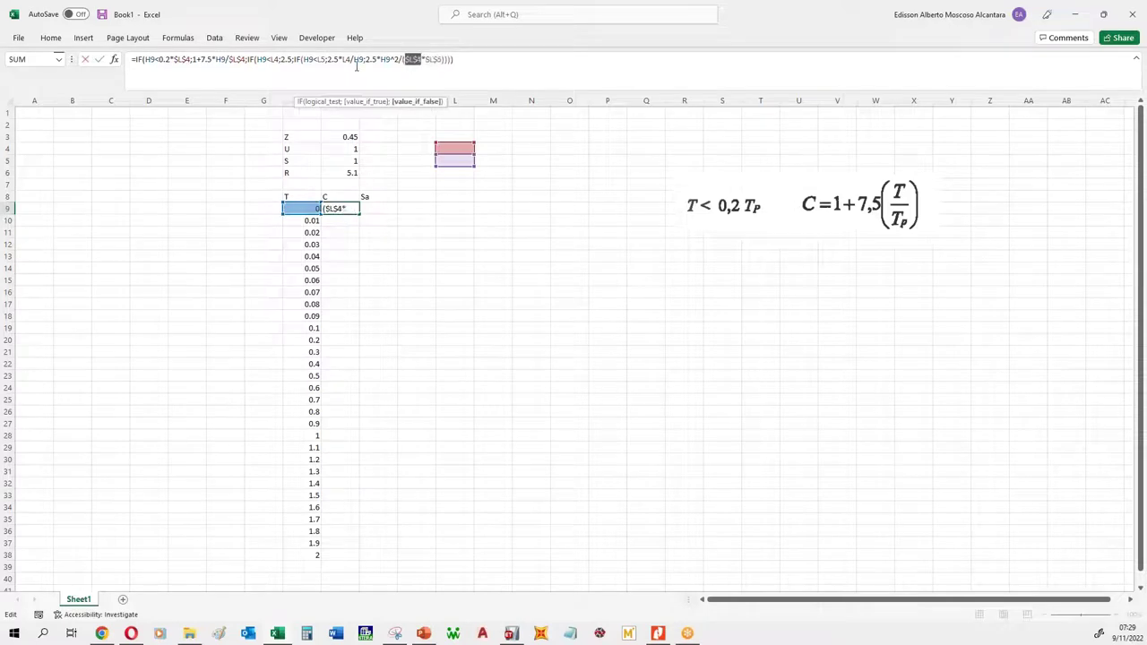
{"action": "left_click", "coordinate": [345, 59]}
{"action": "key", "text": "F4"}
{"action": "left_click", "coordinate": [322, 59]}
{"action": "key", "text": "F4"}
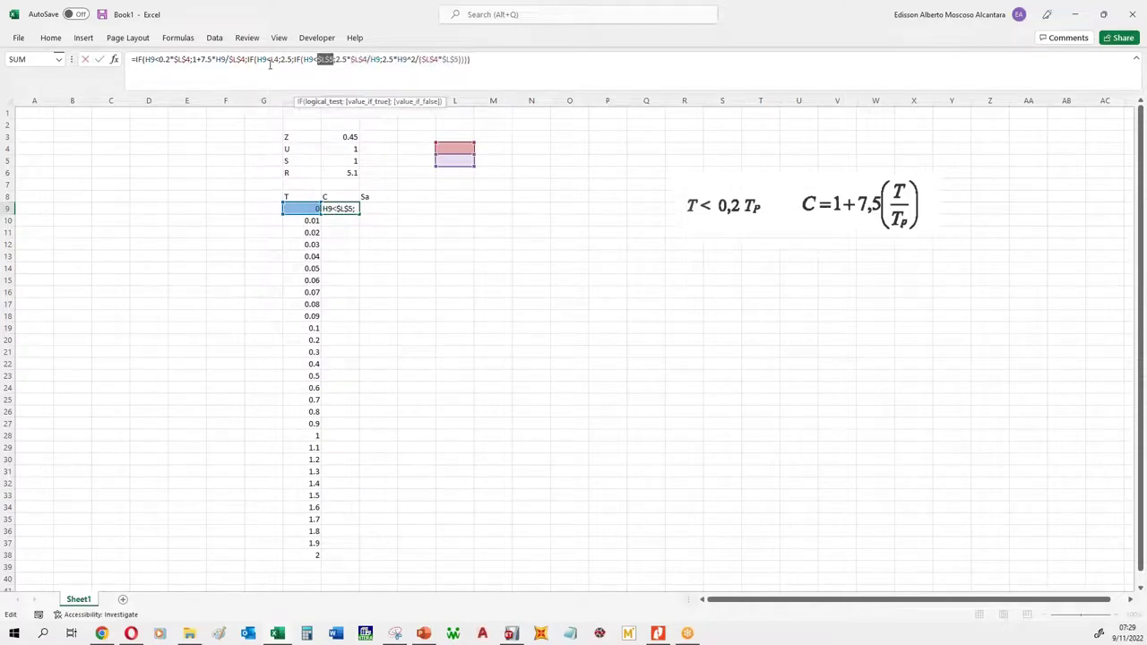
{"action": "left_click", "coordinate": [272, 59]}
{"action": "key", "text": "F4"}
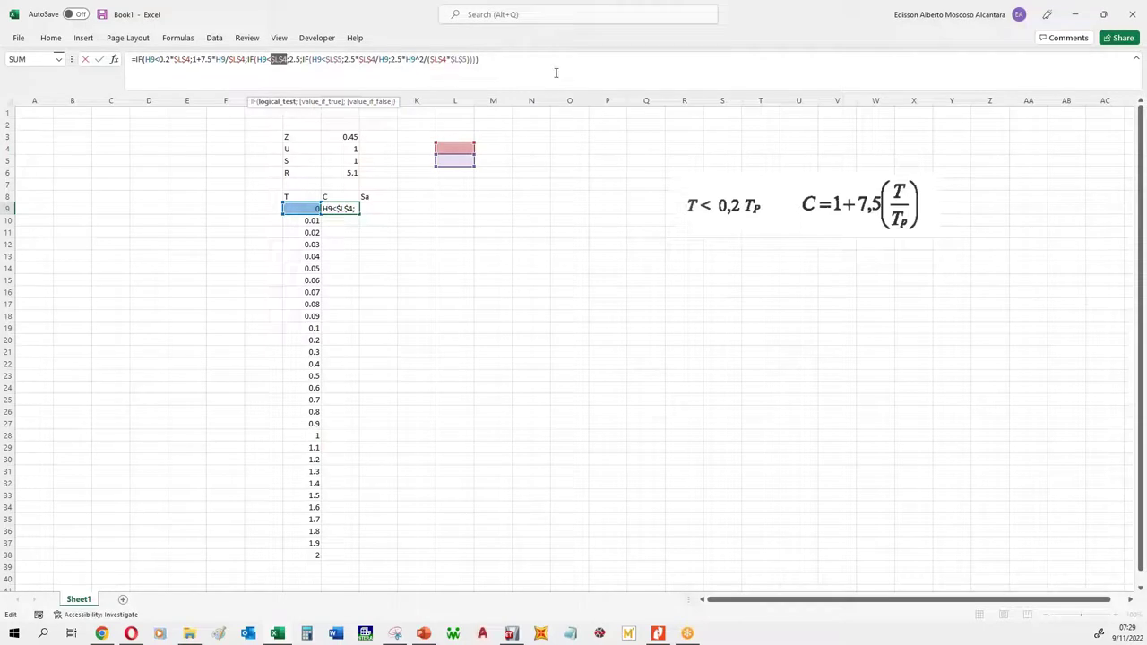
{"action": "key", "text": "Return"}
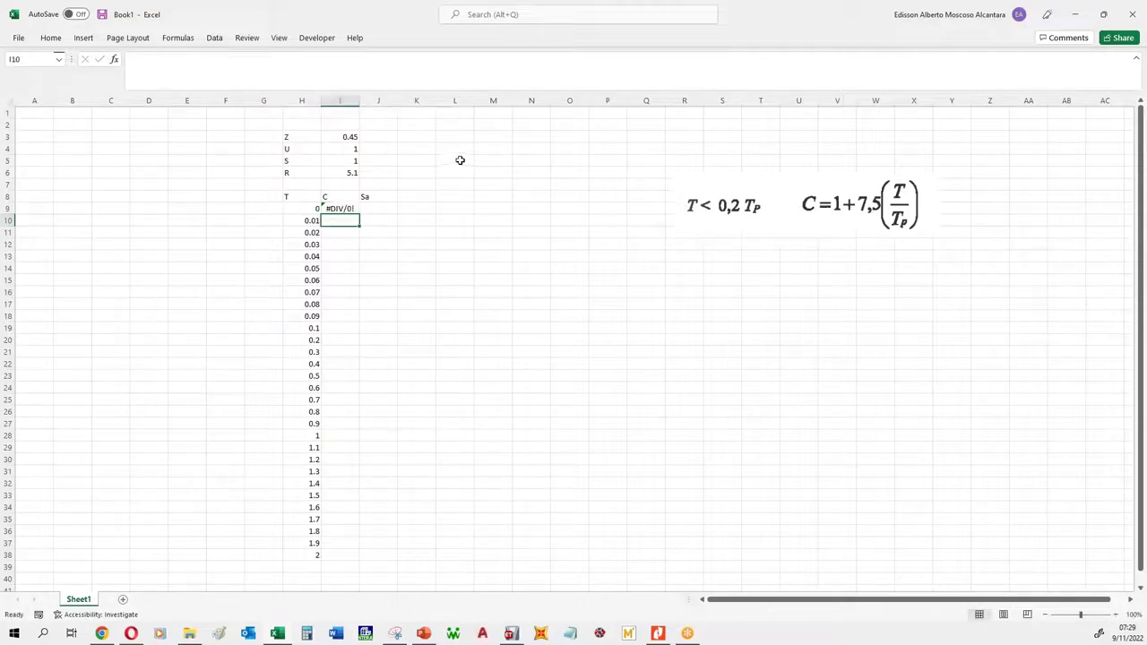
Step: Enter the period values 0.4 in L4 and 2.5 in L5
{"action": "left_click", "coordinate": [455, 149]}
{"action": "type", "text": "0.4"}
{"action": "key", "text": "Return"}
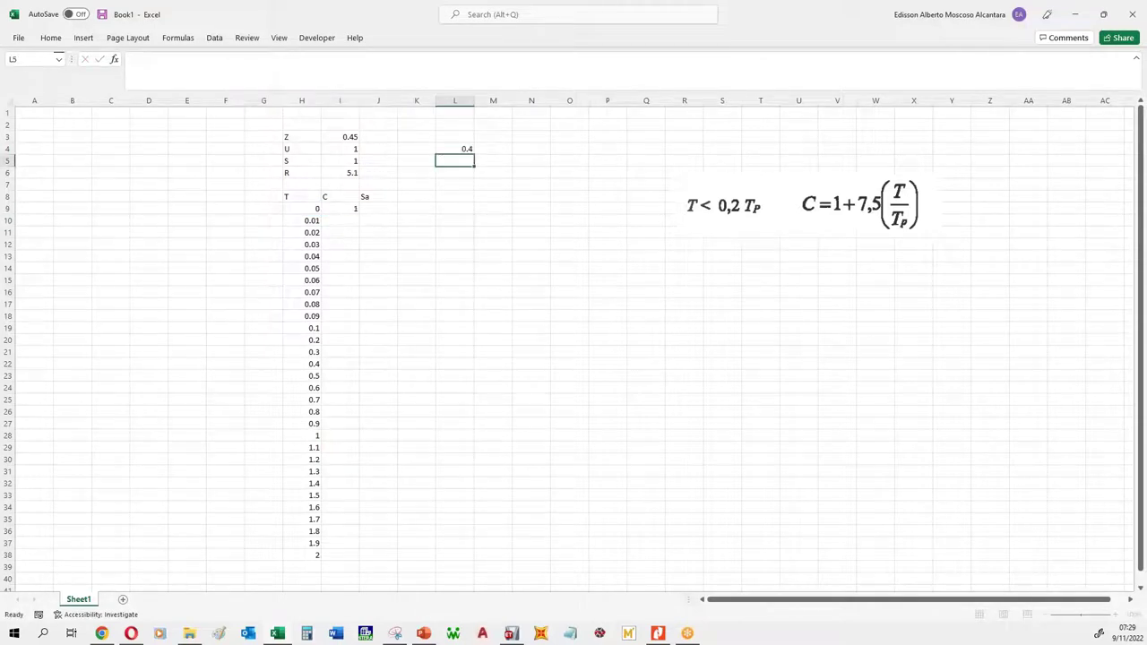
{"action": "type", "text": "2.5"}
{"action": "key", "text": "Return"}
Step: Label the two period values with Tp in K4 and TL in K5
{"action": "left_click", "coordinate": [417, 147]}
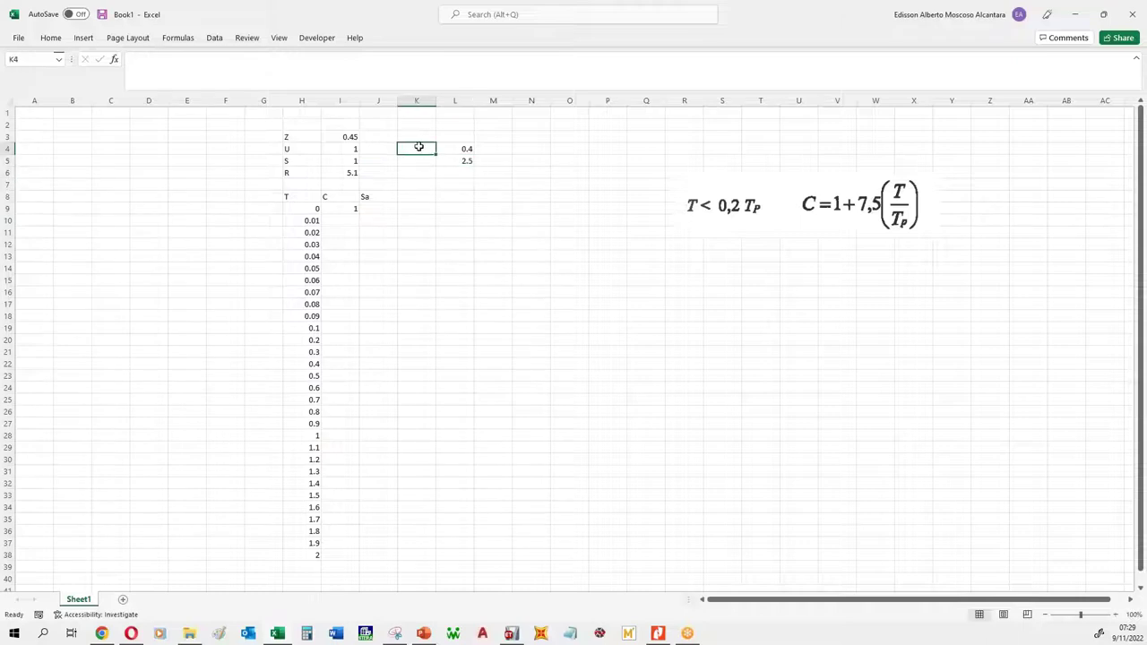
{"action": "type", "text": "T"}
{"action": "type", "text": "p"}
{"action": "key", "text": "Return"}
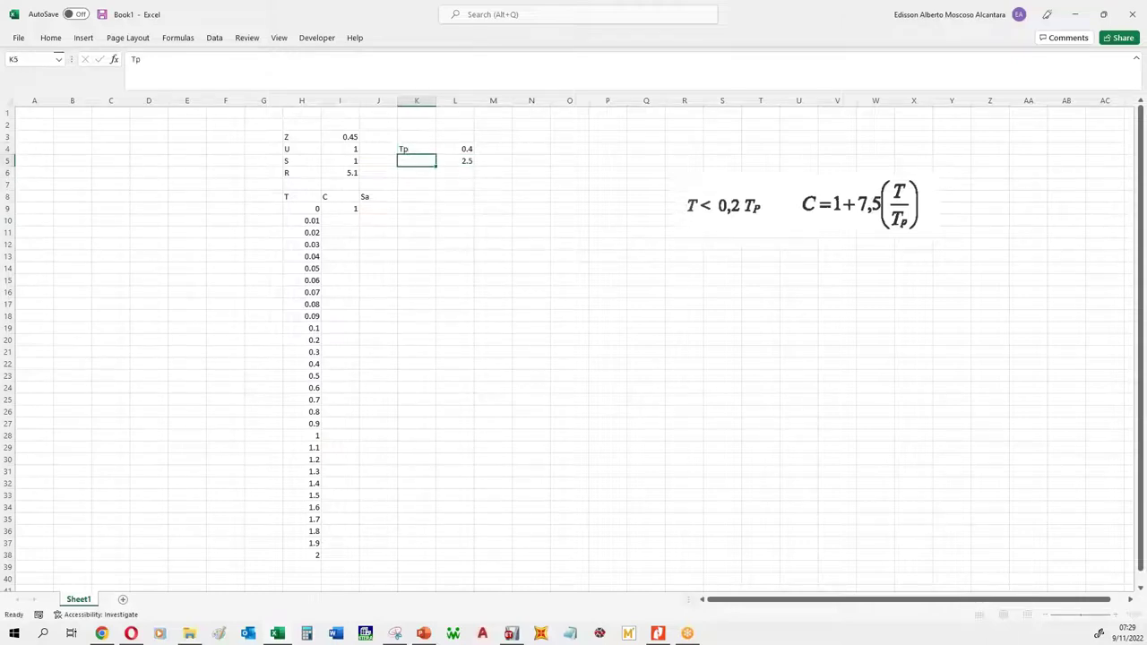
{"action": "type", "text": "TL"}
{"action": "left_click", "coordinate": [530, 221]}
Step: Fill the C formula from I9 down to I38 alongside the T values
{"action": "left_click", "coordinate": [346, 209]}
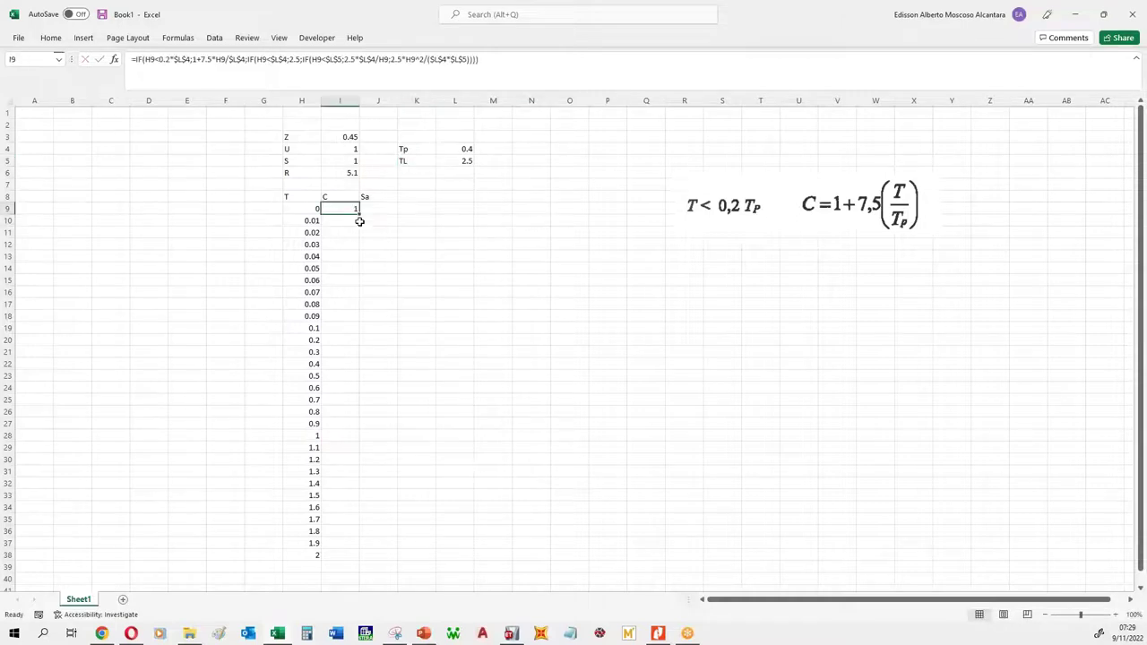
{"action": "double_click", "coordinate": [359, 213]}
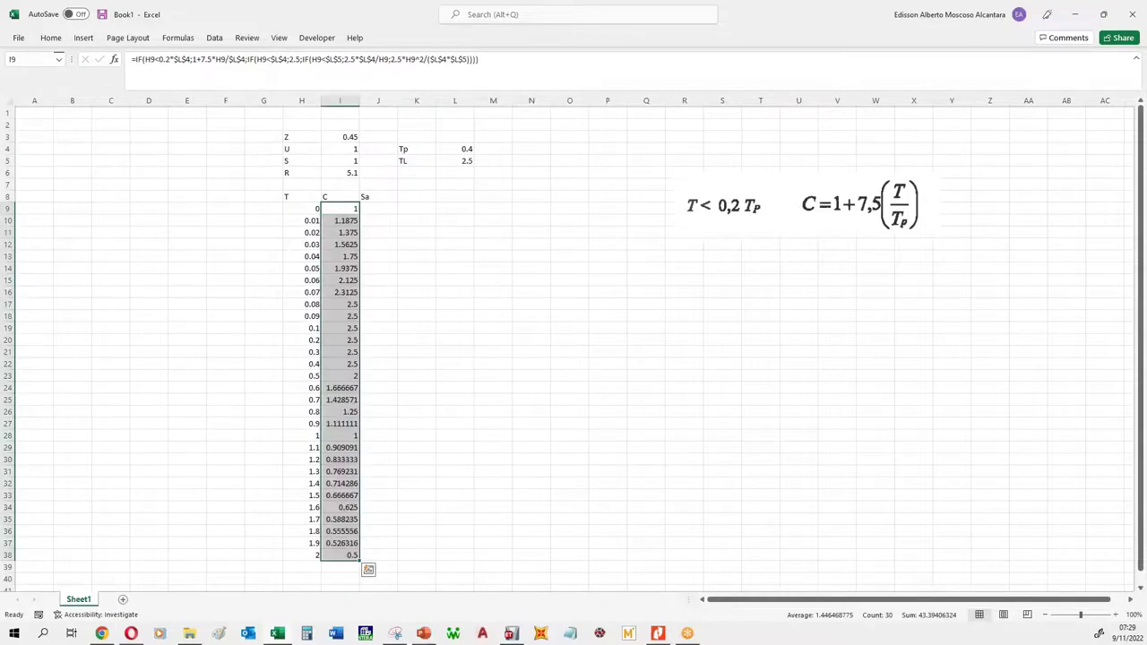
Step: Plot H9:I38 as a scatter chart with straight lines and no markers, and place it below the pasted formula picture around columns U to AC
{"action": "left_click_drag", "start_coordinate": [297, 208], "coordinate": [338, 558]}
{"action": "left_click", "coordinate": [51, 38]}
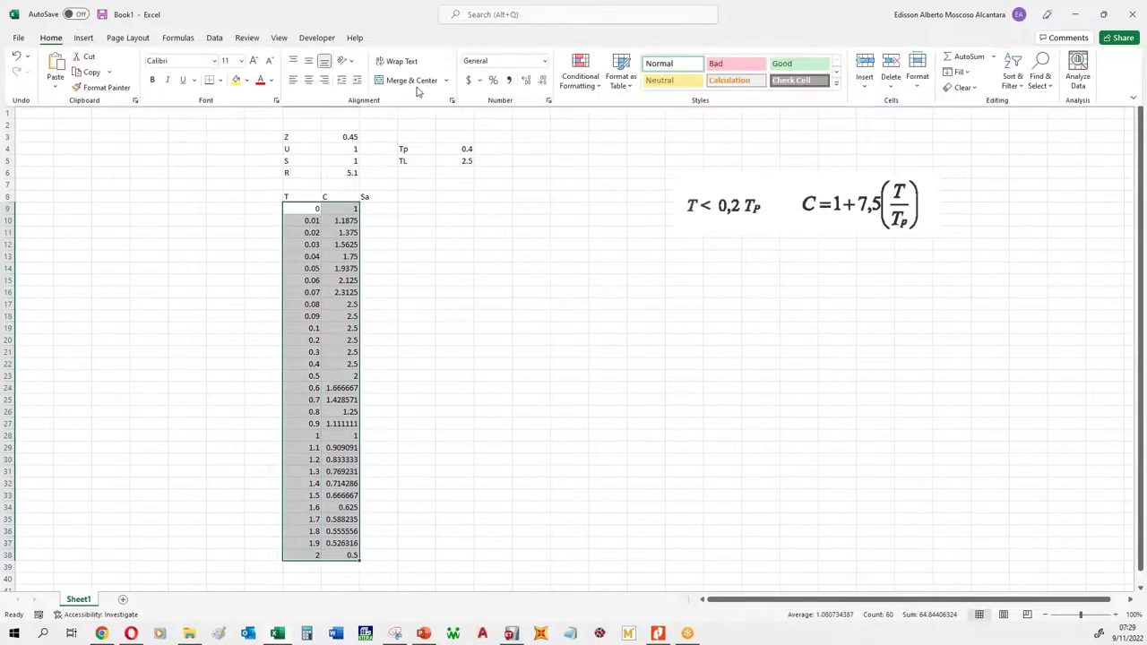
{"action": "left_click", "coordinate": [62, 40]}
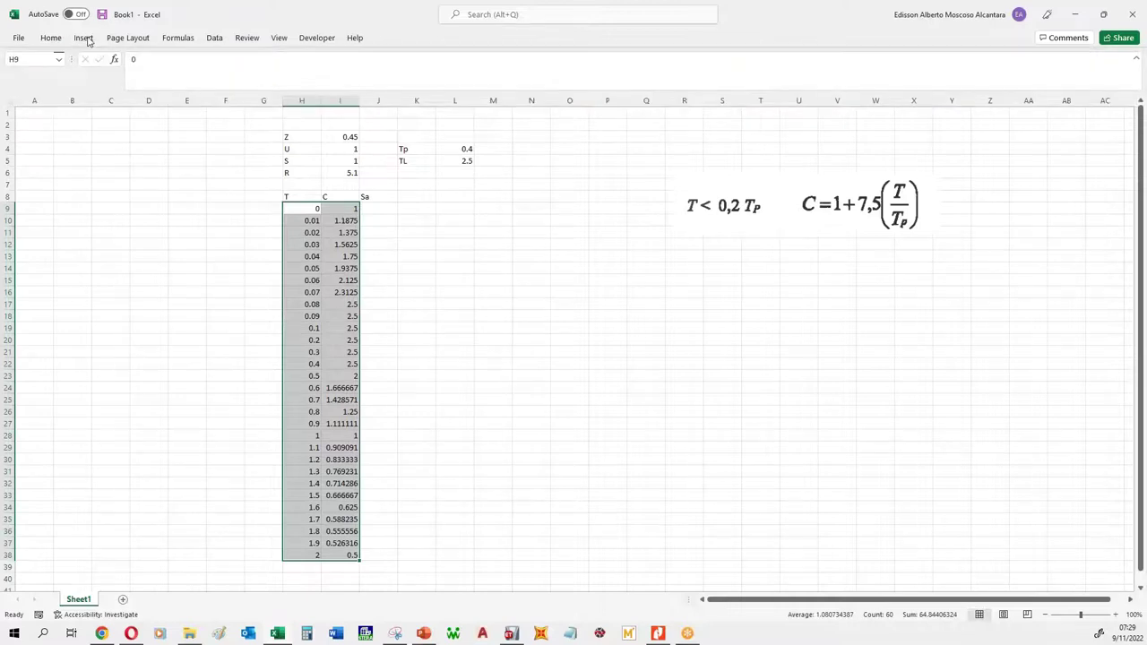
{"action": "left_click", "coordinate": [83, 38]}
{"action": "left_click", "coordinate": [544, 87]}
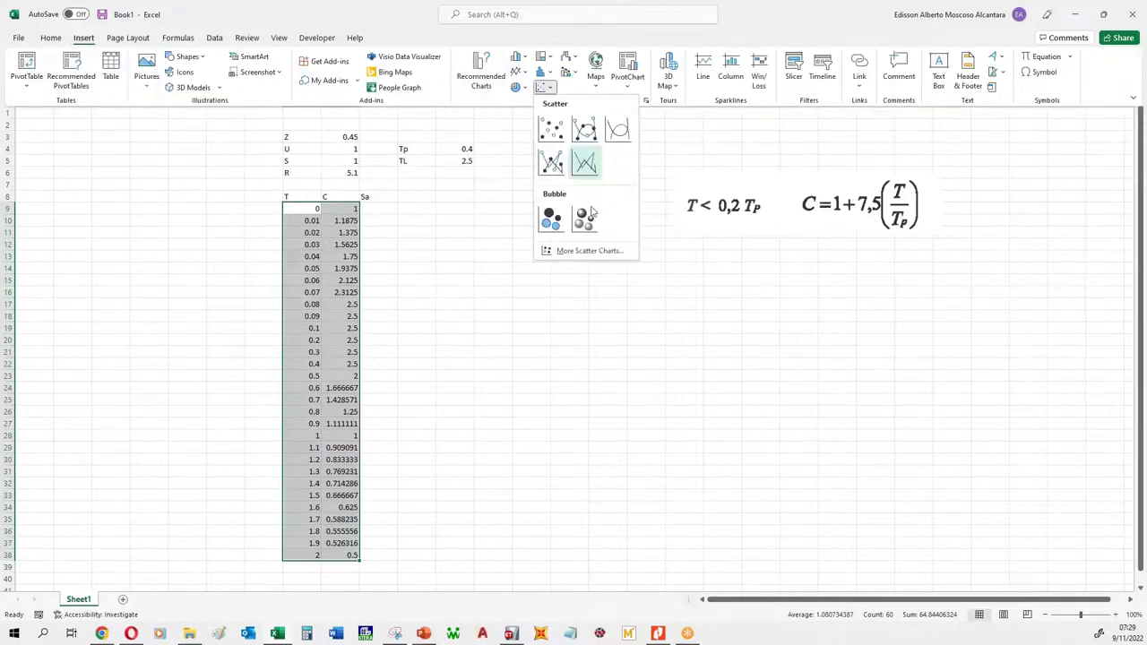
{"action": "left_click", "coordinate": [585, 165]}
{"action": "left_click_drag", "start_coordinate": [624, 276], "coordinate": [1000, 310]}
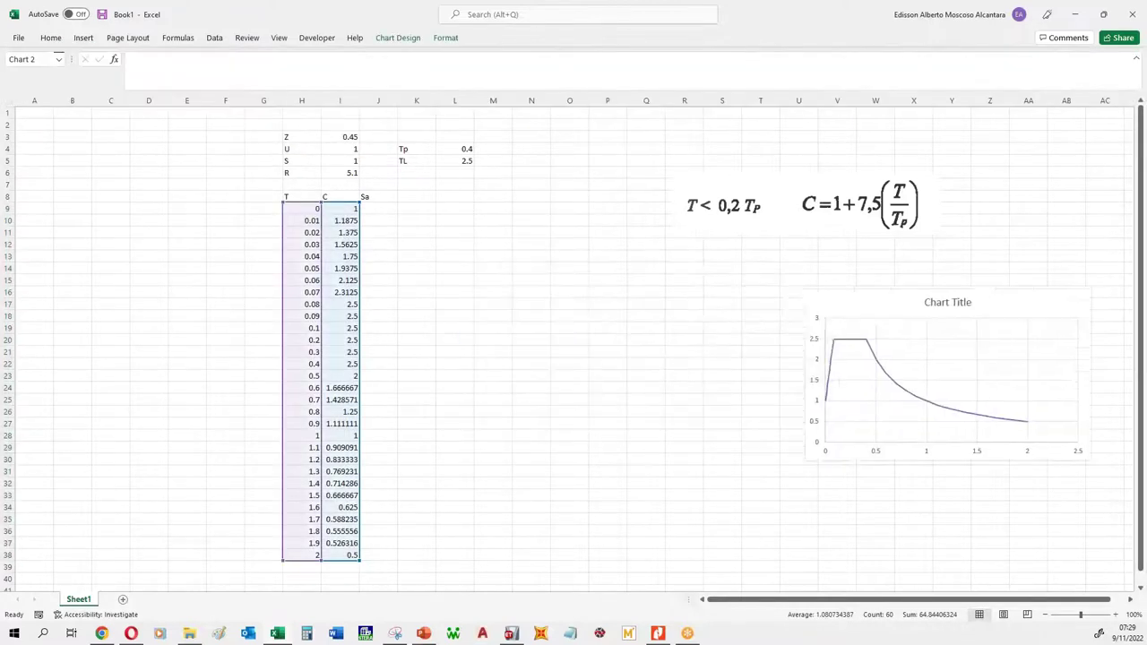
{"action": "left_click", "coordinate": [703, 292]}
Step: Enter the Sa formula =$I$3*$I$4*$I$5*I9/$I$6 in J9, keeping the Z, U, S and R references absolute
{"action": "left_click", "coordinate": [380, 209]}
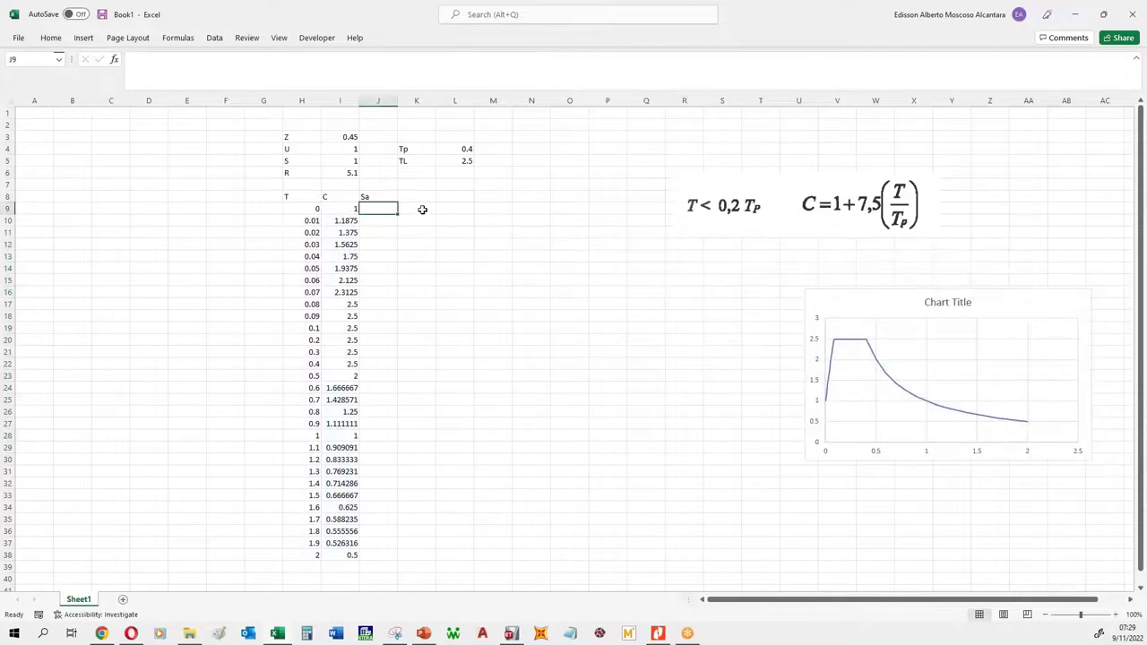
{"action": "type", "text": "="}
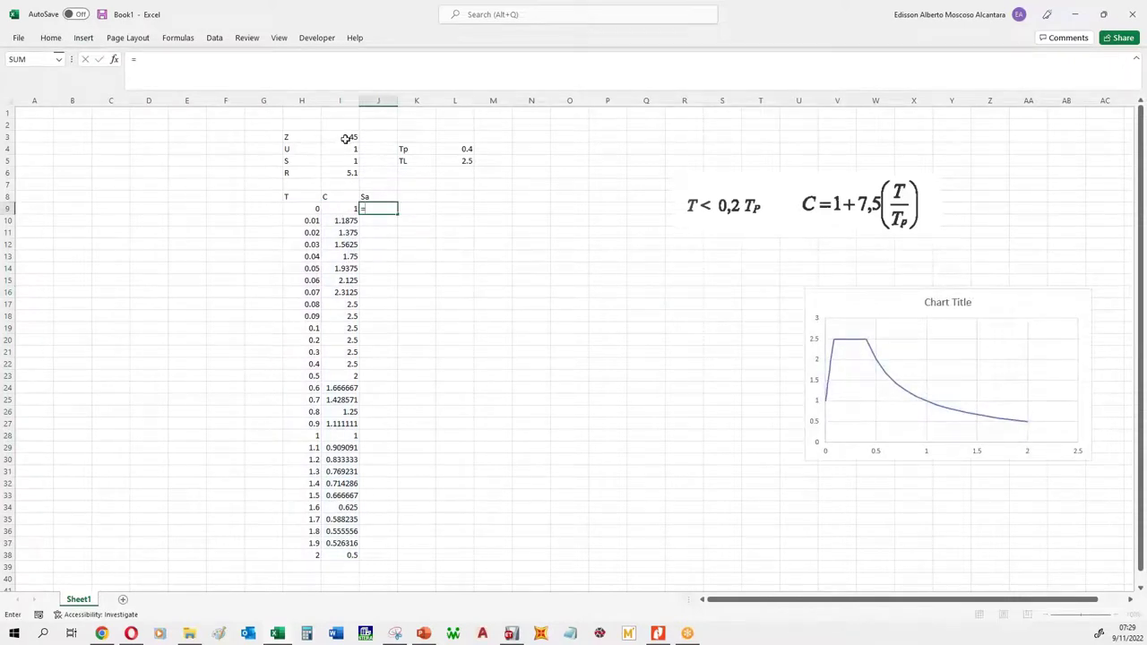
{"action": "left_click", "coordinate": [349, 136]}
{"action": "key", "text": "F4"}
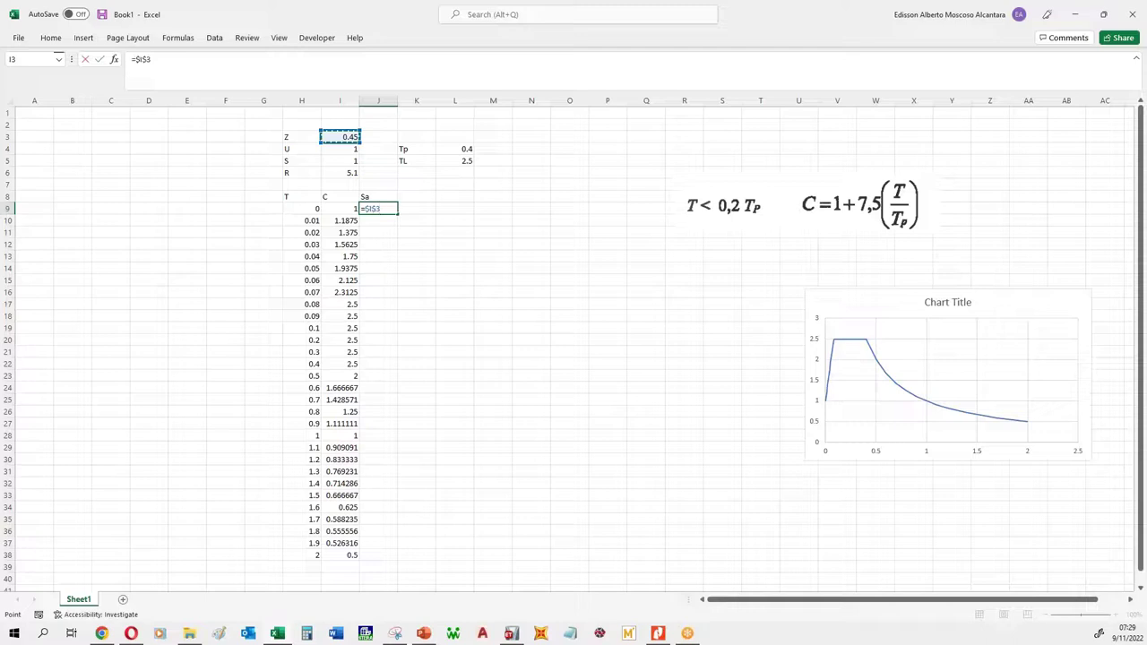
{"action": "type", "text": "*"}
{"action": "left_click", "coordinate": [345, 149]}
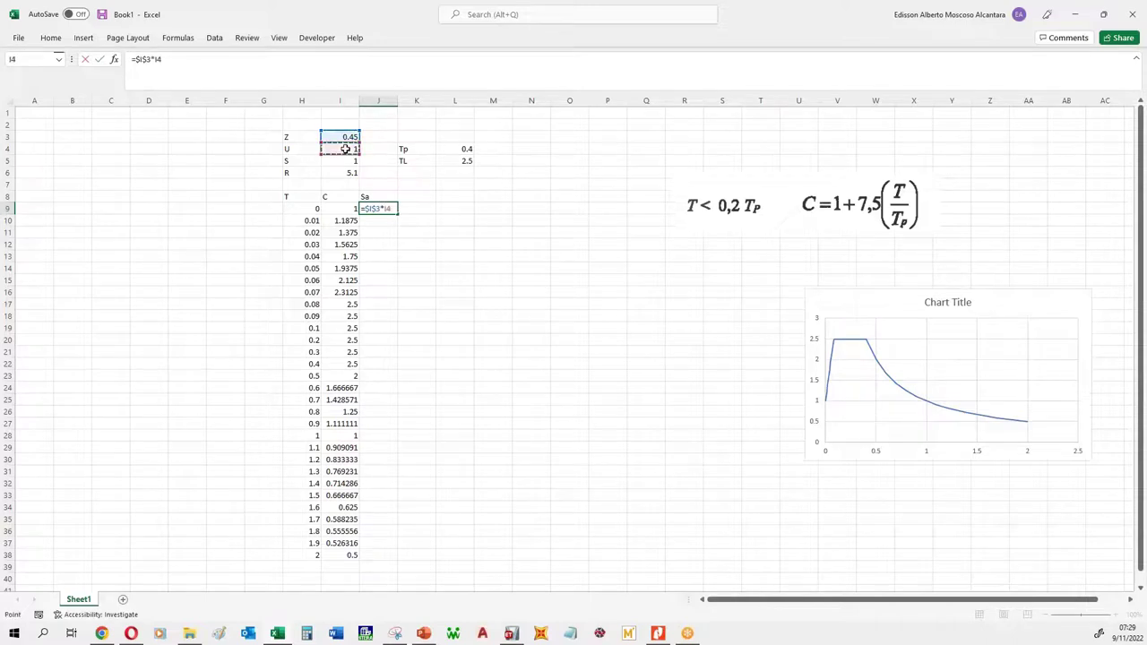
{"action": "key", "text": "F4"}
{"action": "type", "text": "*"}
{"action": "left_click", "coordinate": [340, 161]}
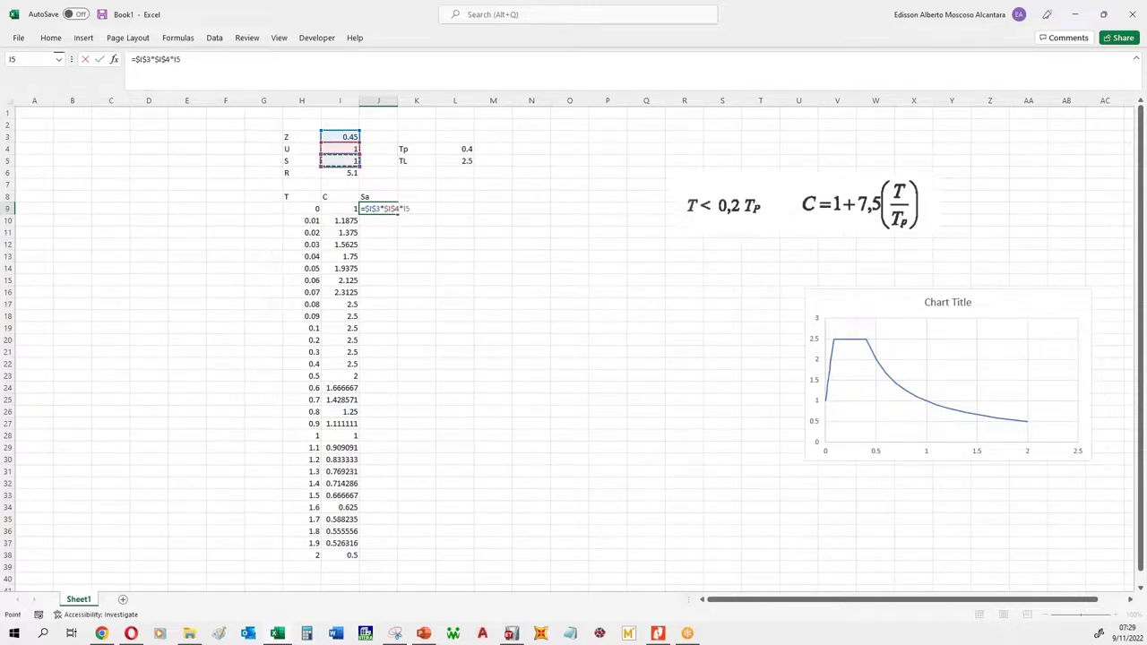
{"action": "key", "text": "F4"}
{"action": "type", "text": "*"}
{"action": "left_click", "coordinate": [341, 207]}
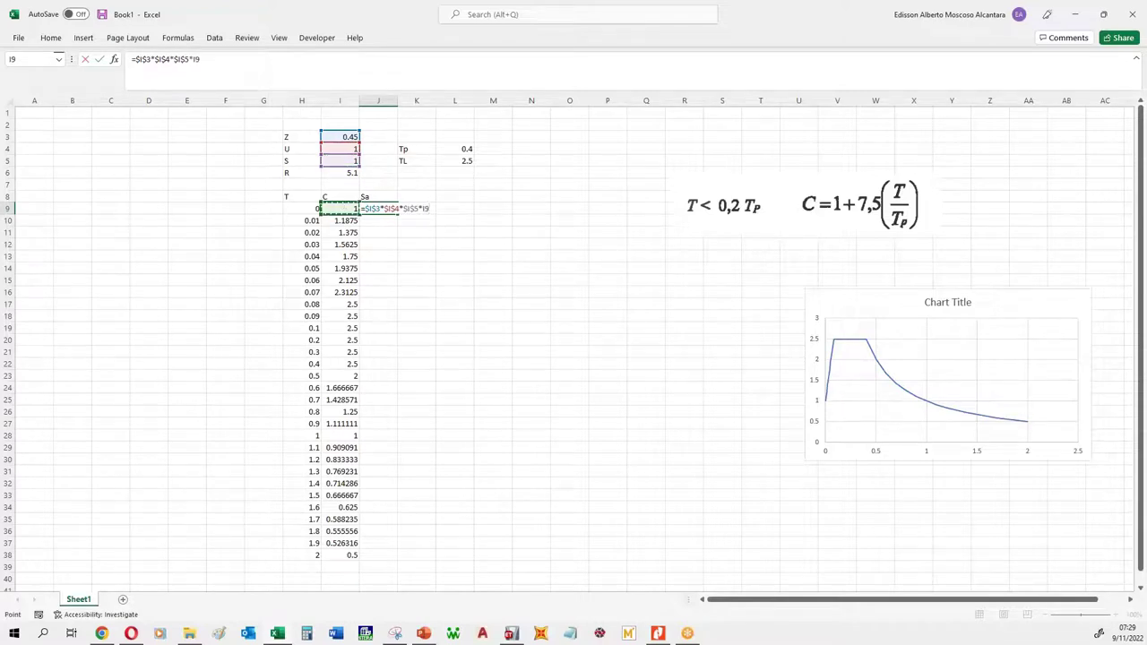
{"action": "type", "text": "/"}
{"action": "left_click", "coordinate": [348, 172]}
{"action": "key", "text": "F4"}
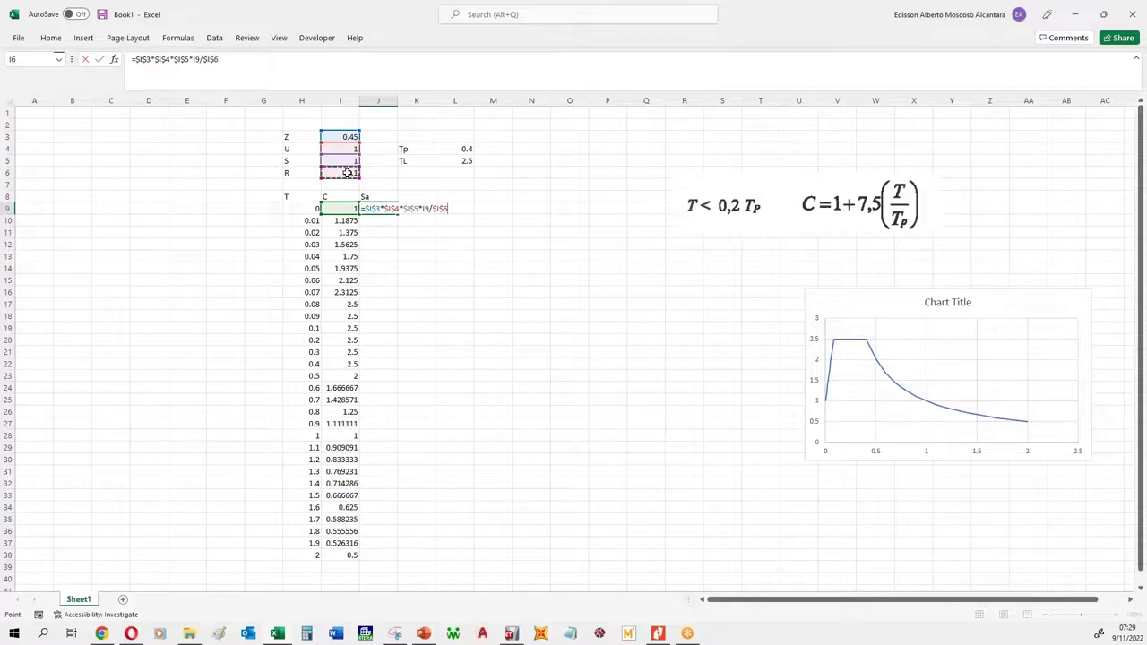
{"action": "key", "text": "Return"}
Step: Fill the Sa formula from J9 down to J38
{"action": "left_click", "coordinate": [389, 209]}
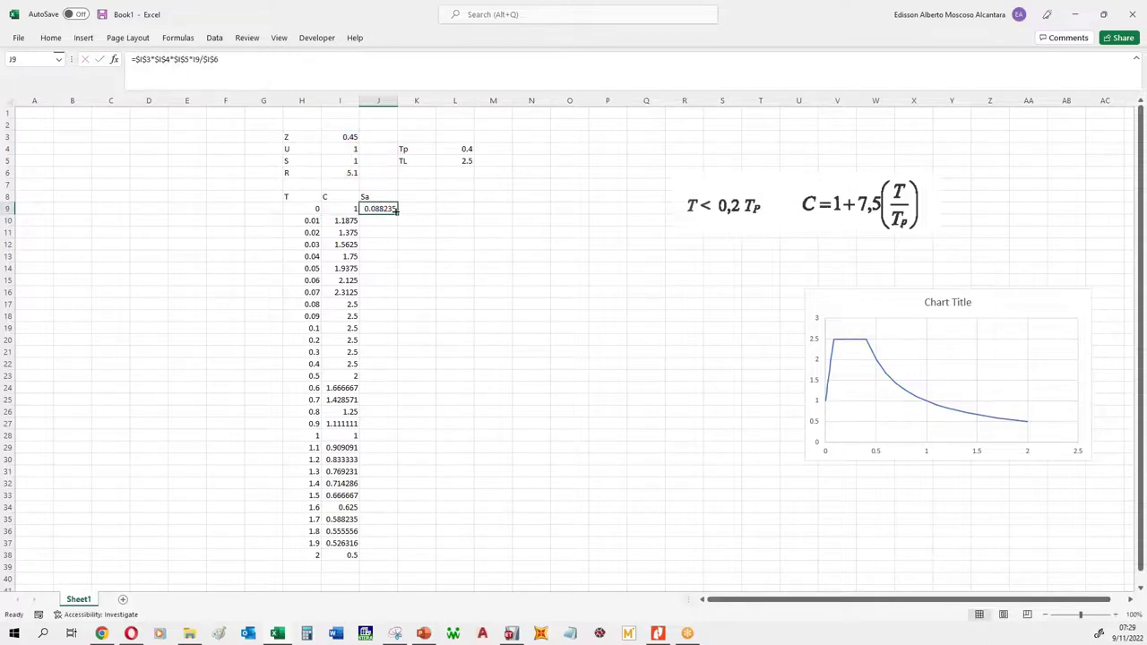
{"action": "double_click", "coordinate": [397, 215]}
{"action": "left_click", "coordinate": [544, 462]}
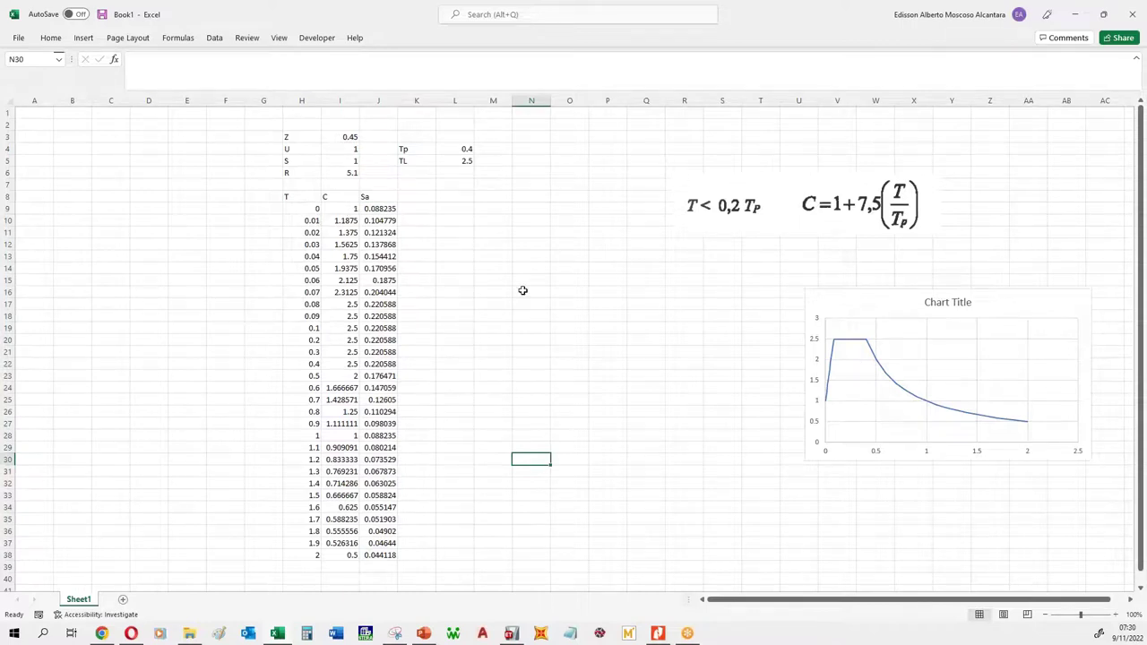
Step: Duplicate the C spectrum chart and place the copy beside the original, around columns M to T
{"action": "left_click", "coordinate": [996, 297]}
{"action": "key", "text": "ctrl+c"}
{"action": "left_click", "coordinate": [729, 344]}
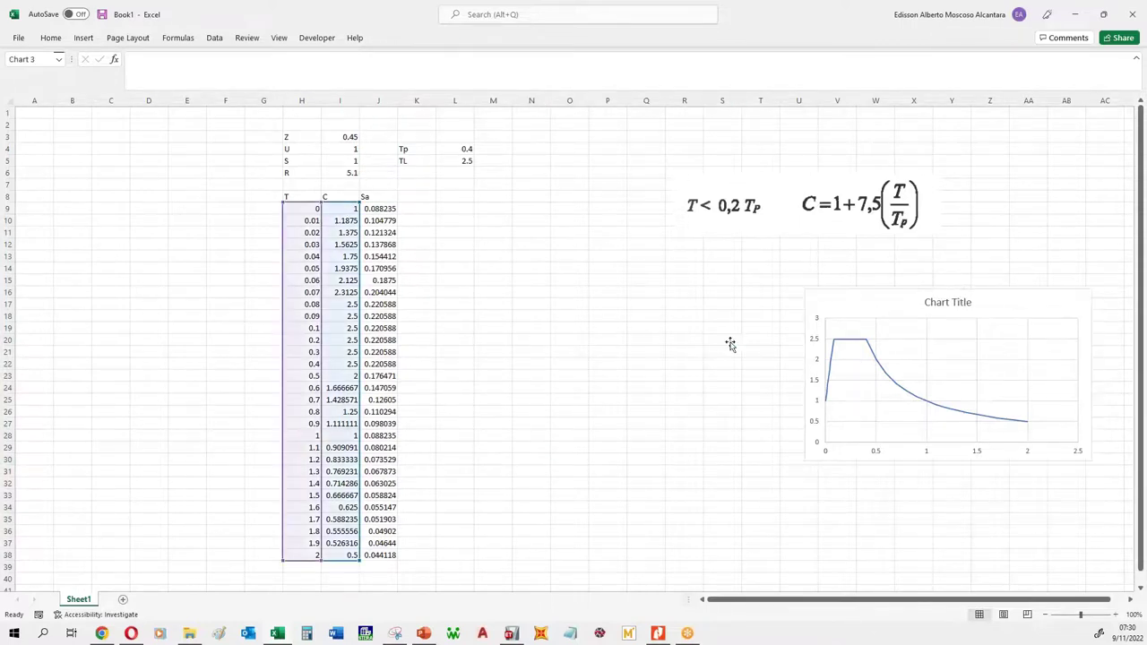
{"action": "key", "text": "ctrl+v"}
{"action": "left_click_drag", "start_coordinate": [730, 335], "coordinate": [518, 287]}
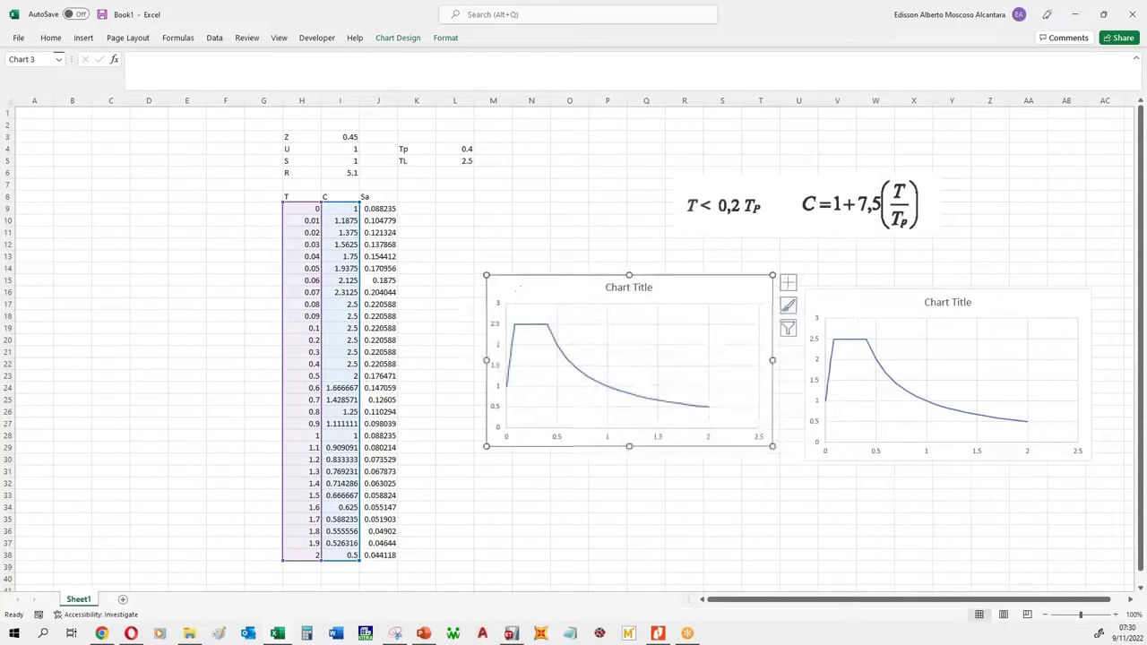
Step: Shift the copied chart's Y values from the C column to the Sa values in J9:J38
{"action": "left_click", "coordinate": [537, 325]}
{"action": "left_click_drag", "start_coordinate": [352, 257], "coordinate": [390, 258]}
{"action": "left_click", "coordinate": [492, 220]}
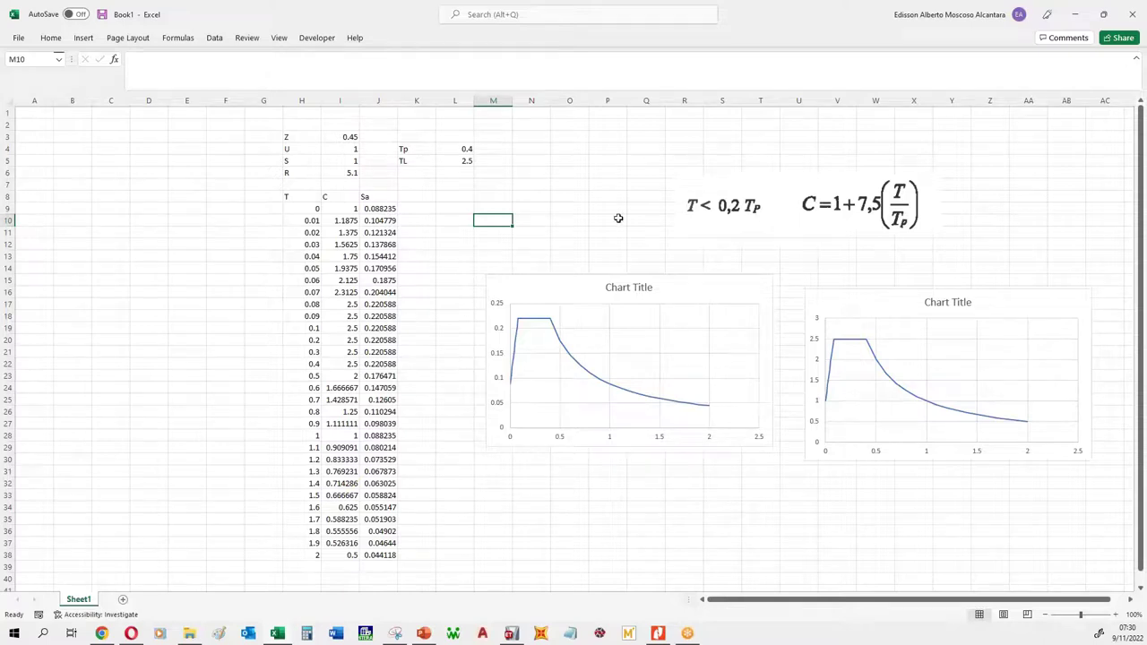
Step: Try to copy only the T and Sa ranges H9:H38 and J9:J38 into a blank Notepad file, and clear the pasted text
{"action": "left_click_drag", "start_coordinate": [312, 209], "coordinate": [312, 221]}
{"action": "left_click_drag", "start_coordinate": [312, 443], "coordinate": [312, 556]}
{"action": "left_click_drag", "start_coordinate": [384, 208], "coordinate": [393, 555], "text": "ctrl"}
{"action": "key", "text": "ctrl+c"}
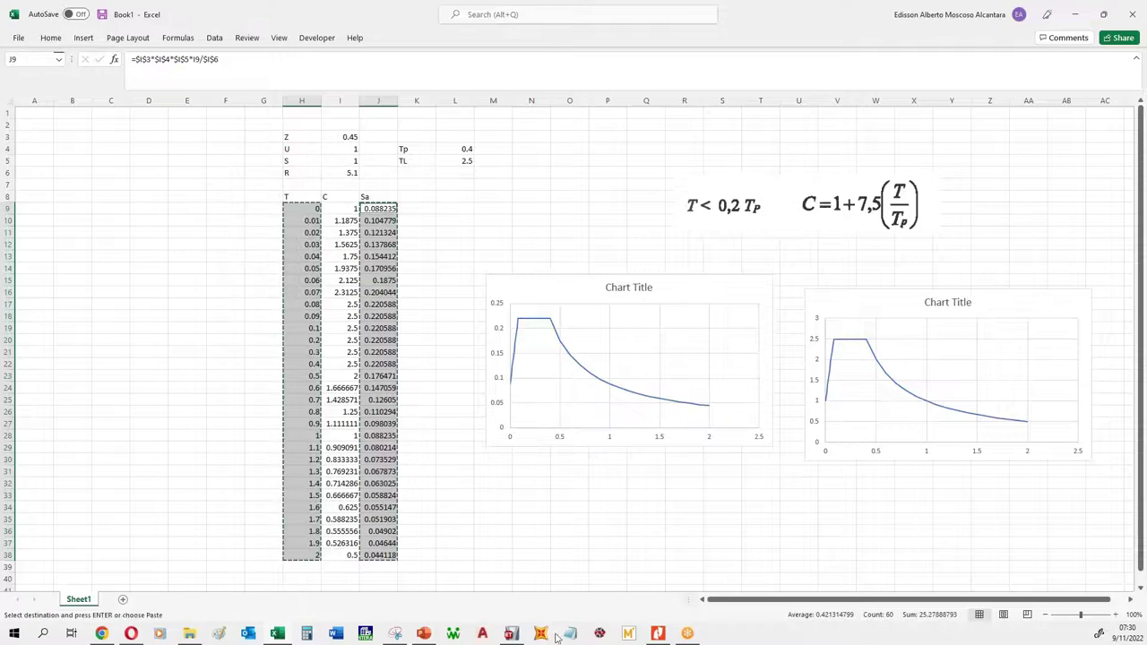
{"action": "left_click", "coordinate": [570, 634]}
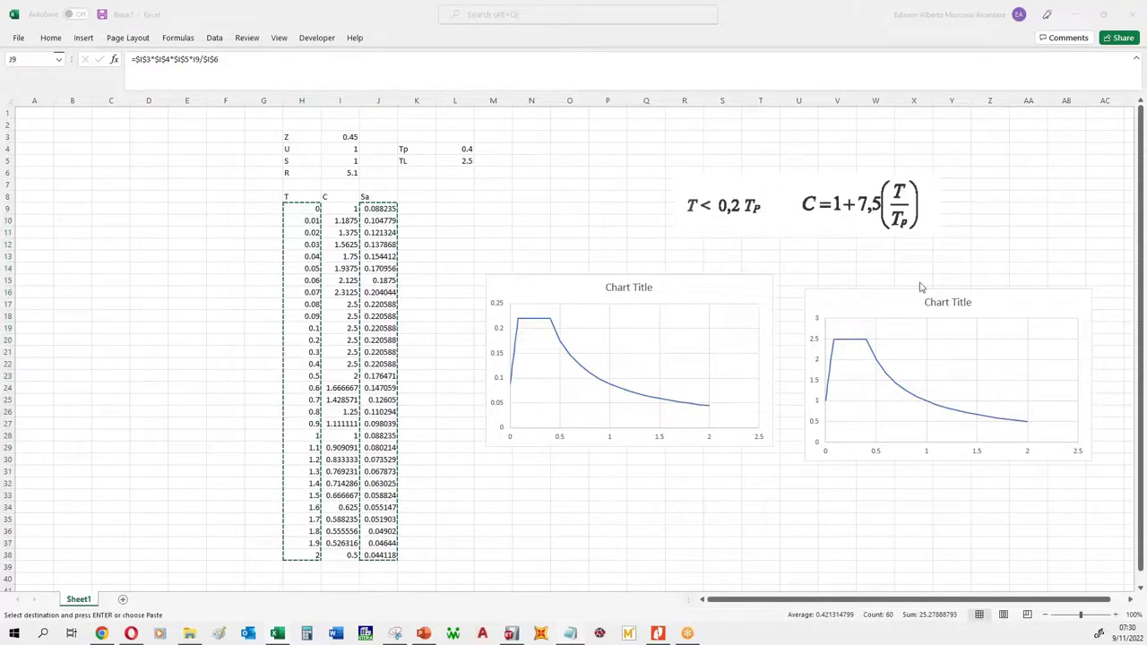
{"action": "key", "text": "ctrl+v"}
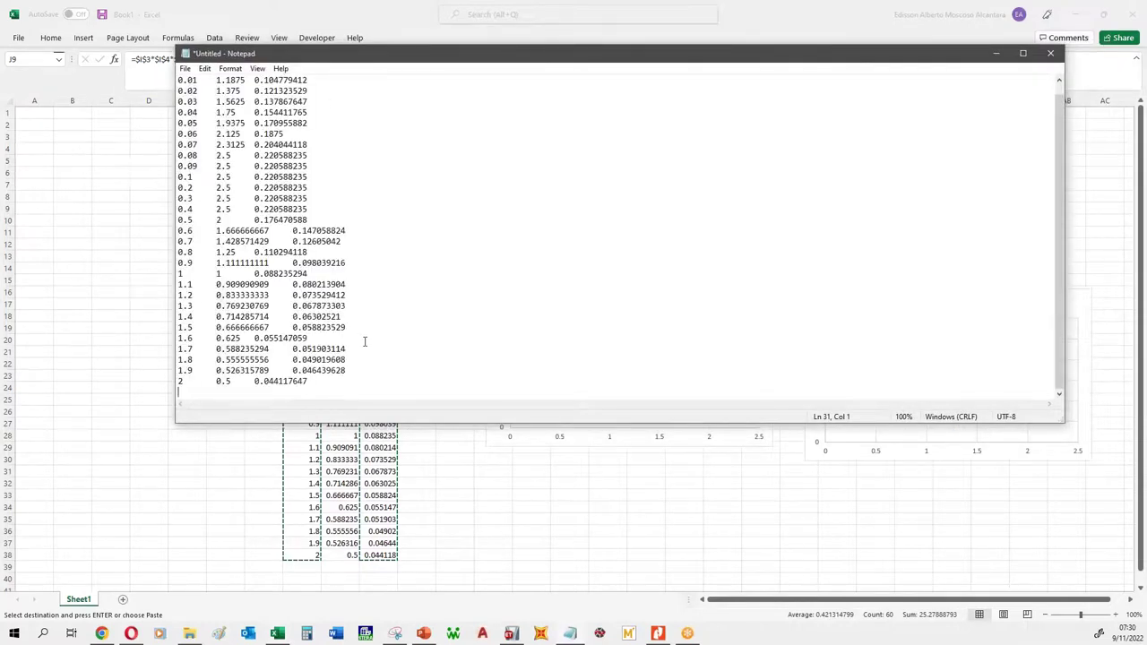
{"action": "key", "text": "ctrl+a"}
{"action": "key", "text": "ctrl+x"}
{"action": "key", "text": "alt+Tab"}
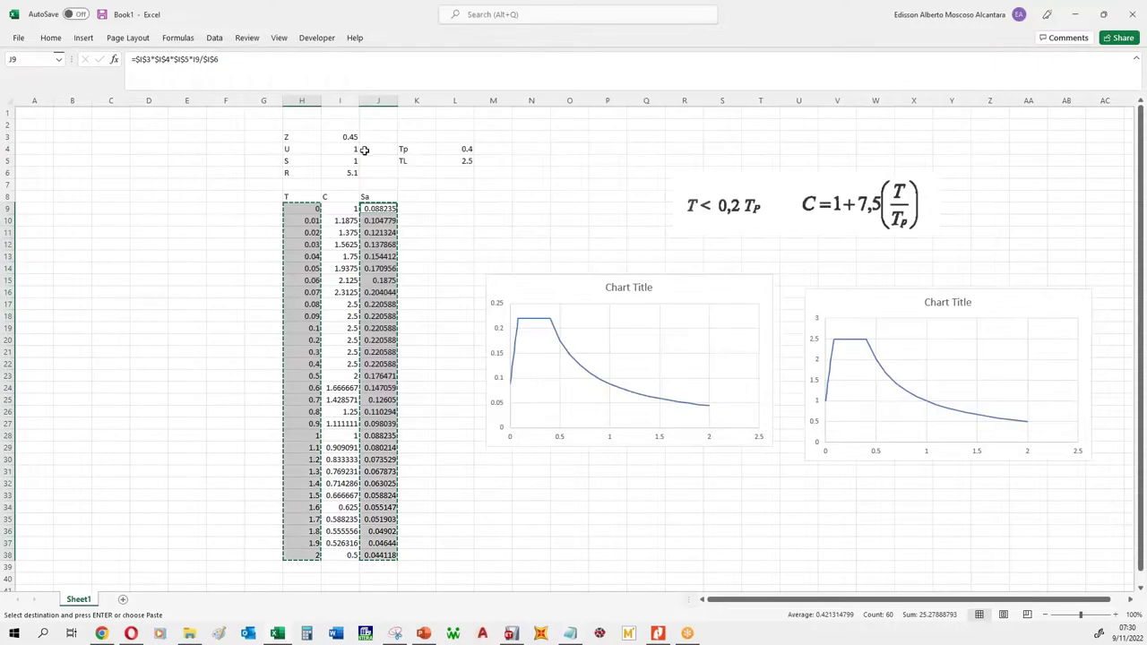
Step: Try hiding column I while the Z, U, S and R values are still in it, and undo it
{"action": "left_click", "coordinate": [341, 100]}
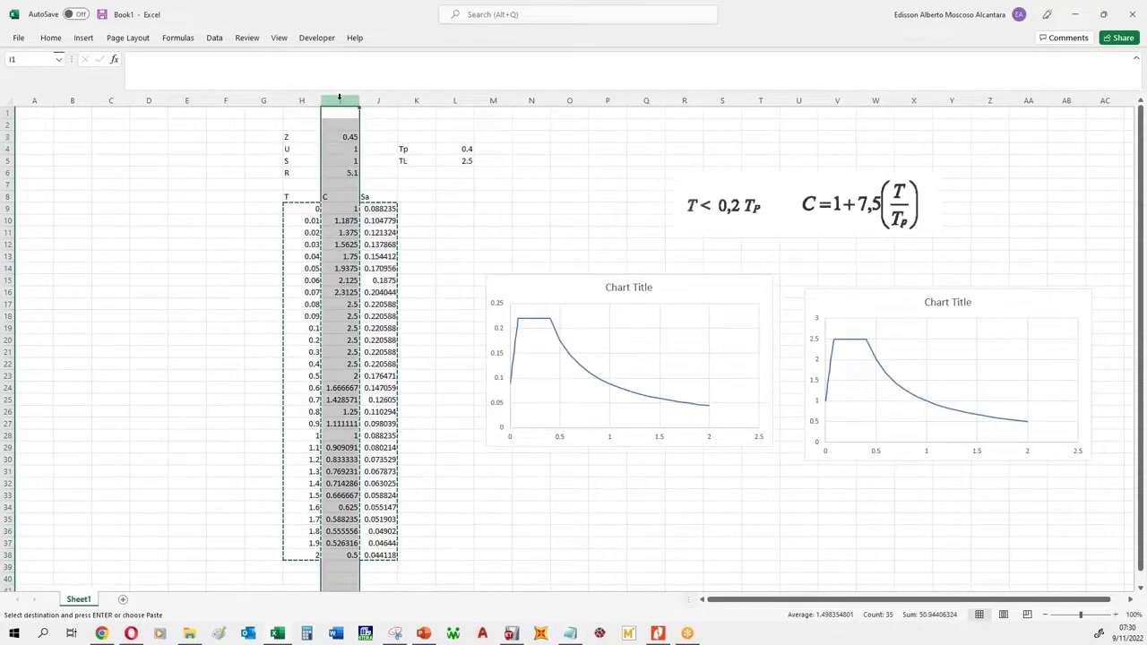
{"action": "right_click", "coordinate": [341, 101]}
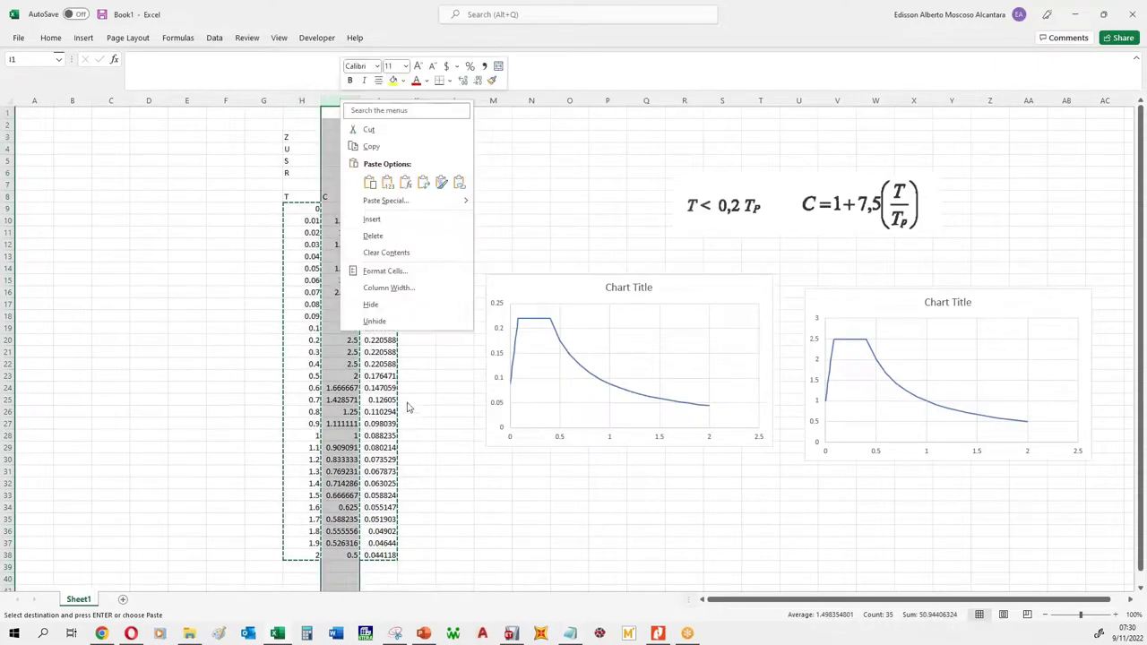
{"action": "left_click", "coordinate": [371, 305]}
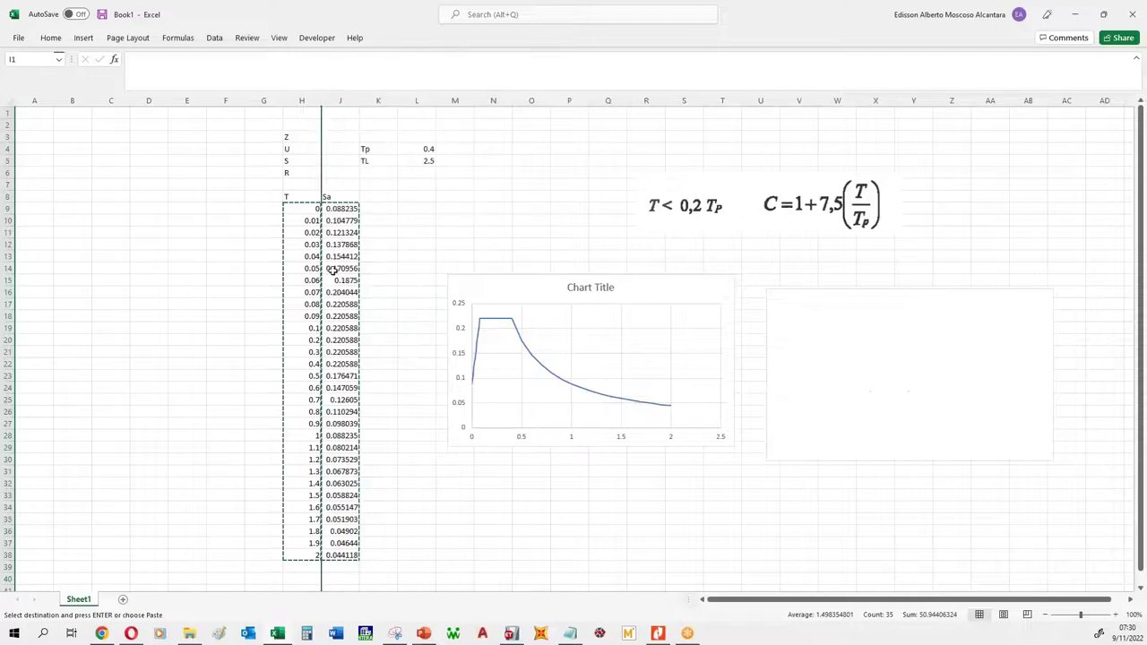
{"action": "key", "text": "ctrl+z"}
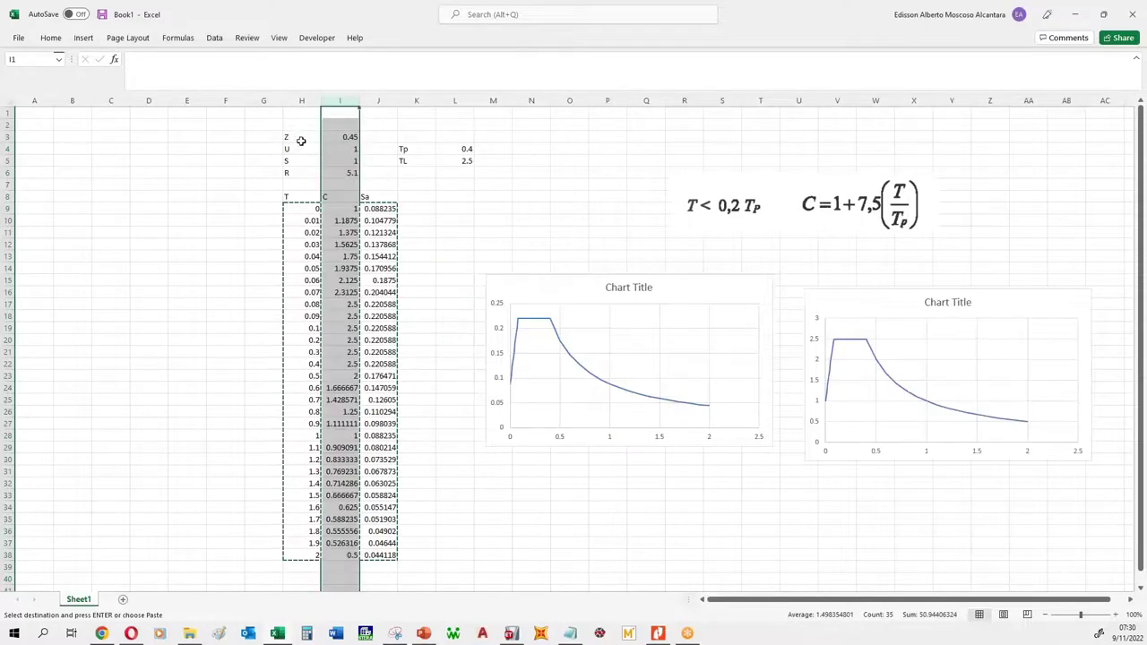
Step: Move the parameter block H3:L6 so that it starts at A3, and hide column I
{"action": "left_click_drag", "start_coordinate": [302, 137], "coordinate": [457, 173]}
{"action": "left_click_drag", "start_coordinate": [450, 134], "coordinate": [183, 135]}
{"action": "left_click", "coordinate": [341, 105]}
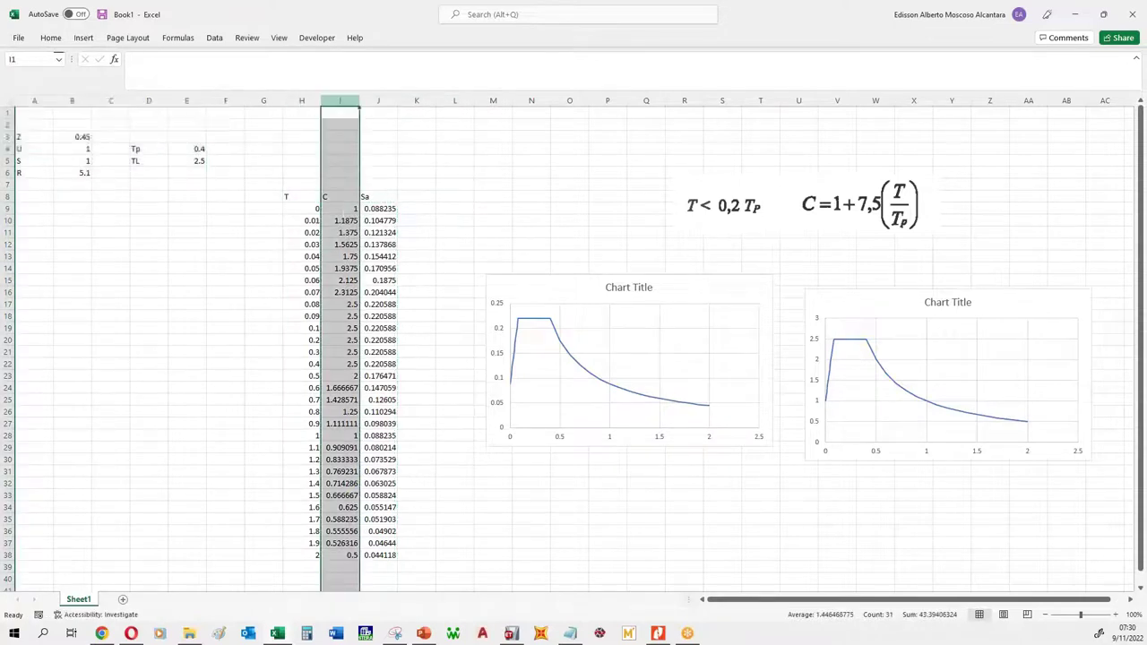
{"action": "right_click", "coordinate": [340, 105]}
{"action": "left_click", "coordinate": [427, 302]}
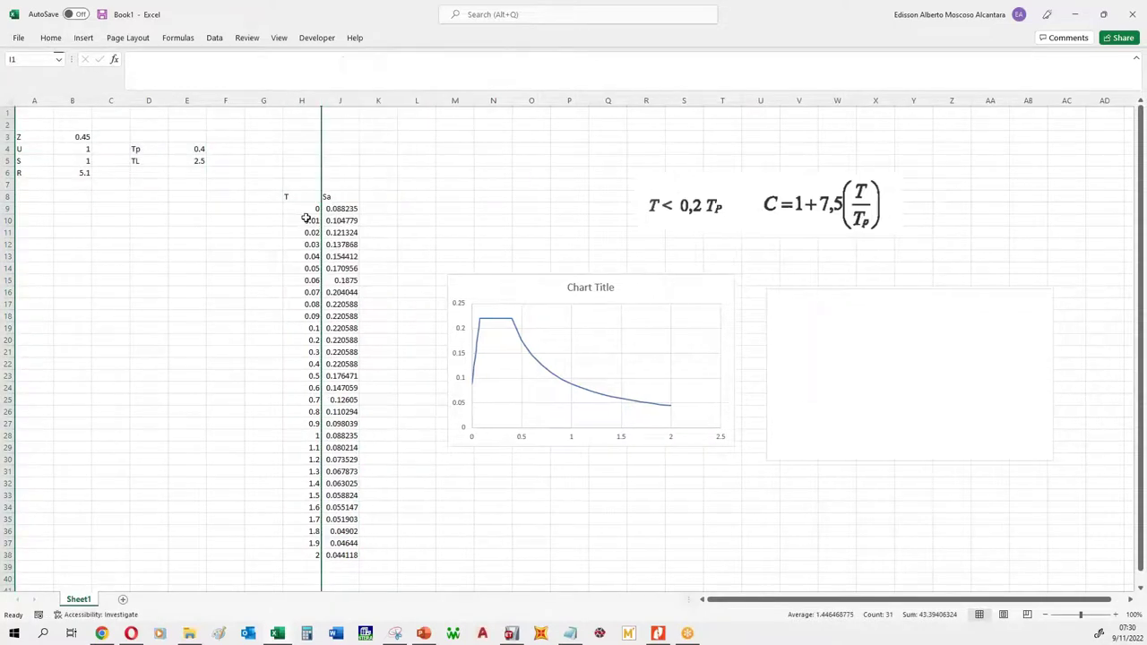
Step: Copy the T and Sa values in rows 9 to 38 and paste them into the blank Notepad file
{"action": "left_click_drag", "start_coordinate": [309, 212], "coordinate": [342, 543]}
{"action": "key", "text": "ctrl+c"}
{"action": "left_click", "coordinate": [571, 633]}
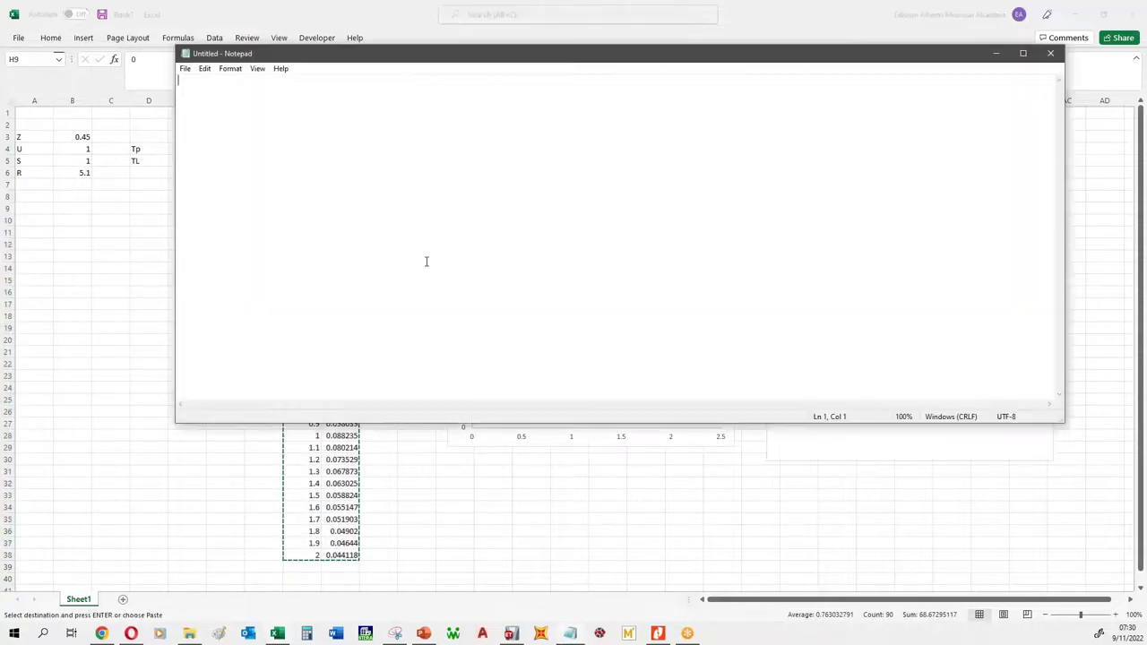
{"action": "key", "text": "ctrl+v"}
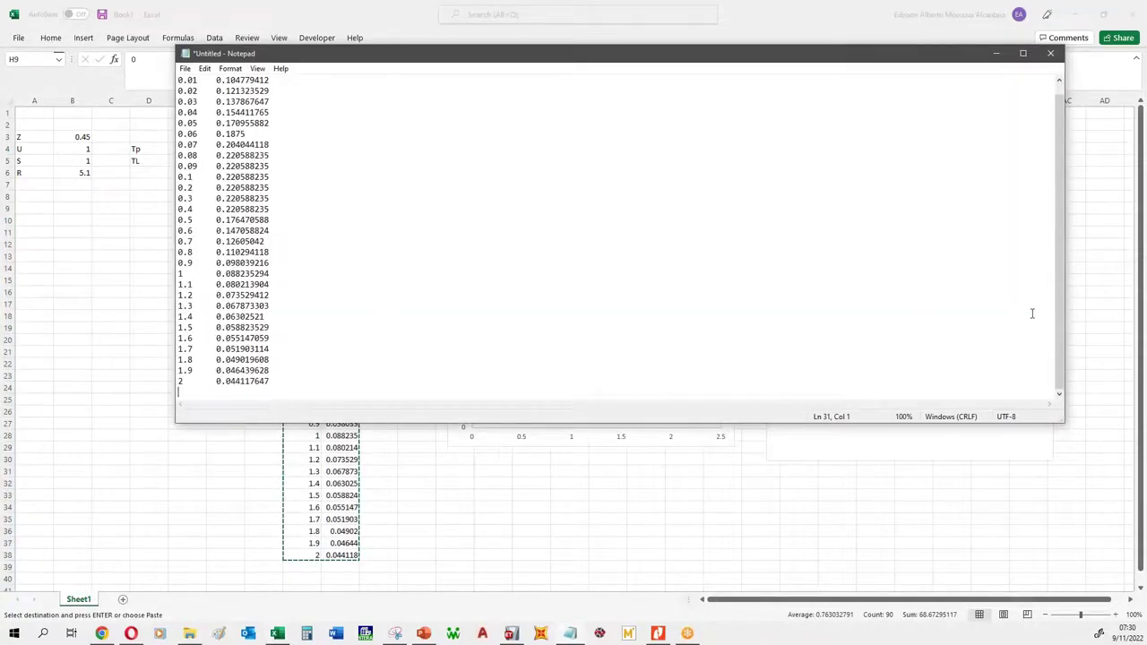
{"action": "scroll", "coordinate": [1058, 233], "scroll_direction": "up", "scroll_amount": 2}
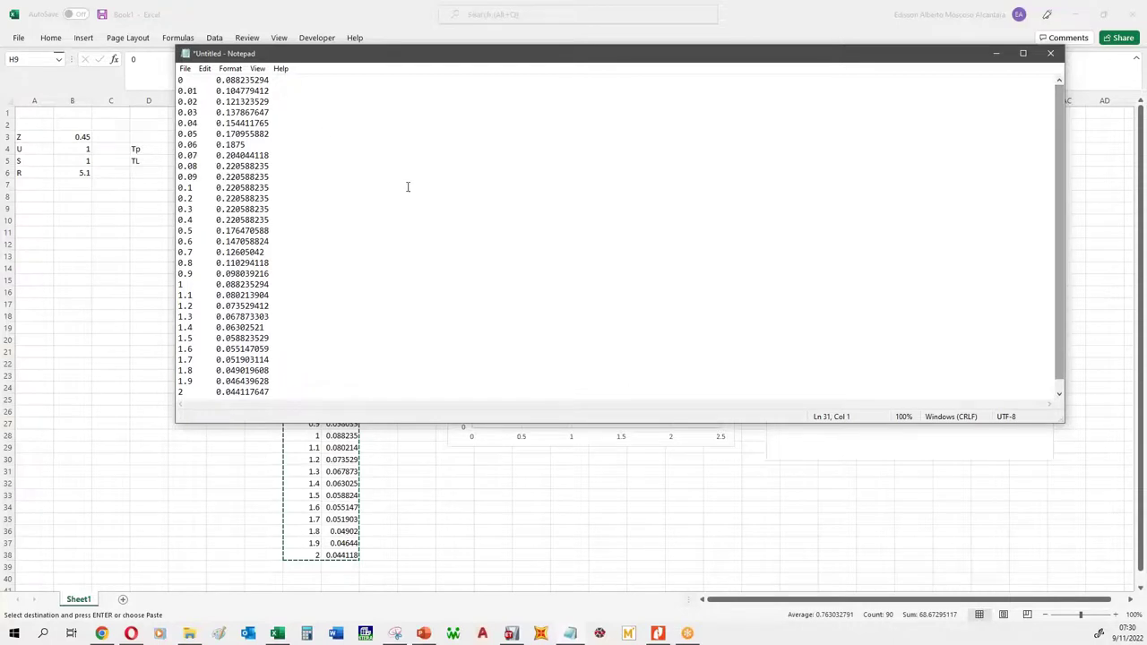
Step: Start saving the text file under a new name and browse to My Drive > 4.0 CCIP PERU > 2.0 Concreto > 4. Concreto_22_II > 0.2 Concreto_22_II
{"action": "left_click", "coordinate": [185, 69]}
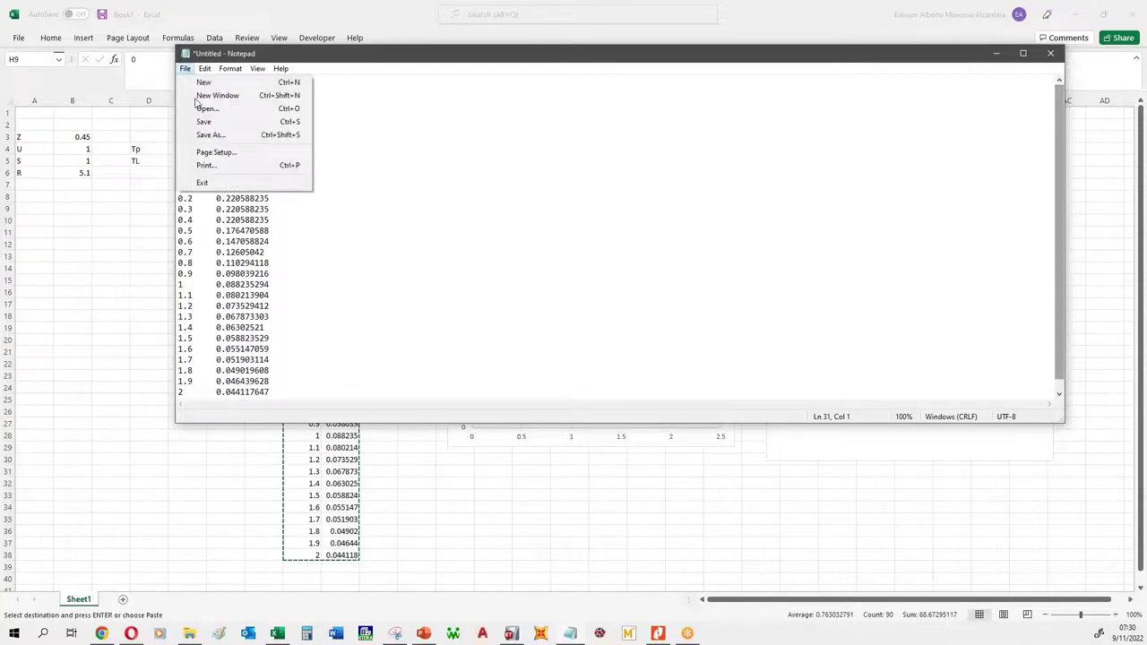
{"action": "left_click", "coordinate": [233, 136]}
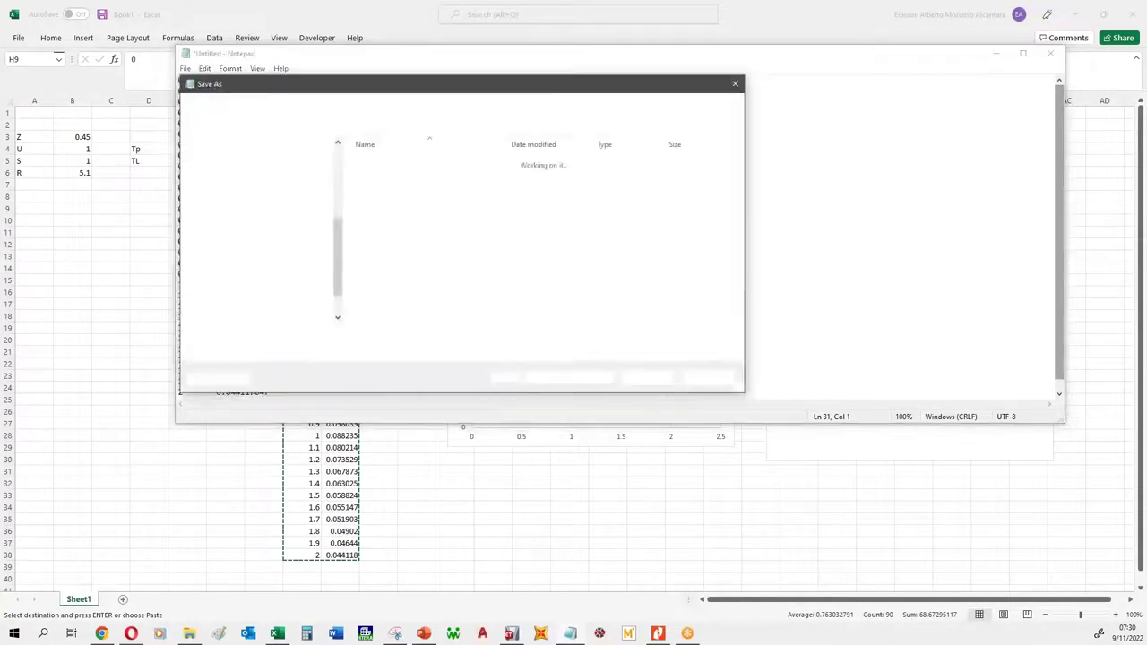
{"action": "scroll", "coordinate": [266, 292], "scroll_direction": "down", "scroll_amount": 1}
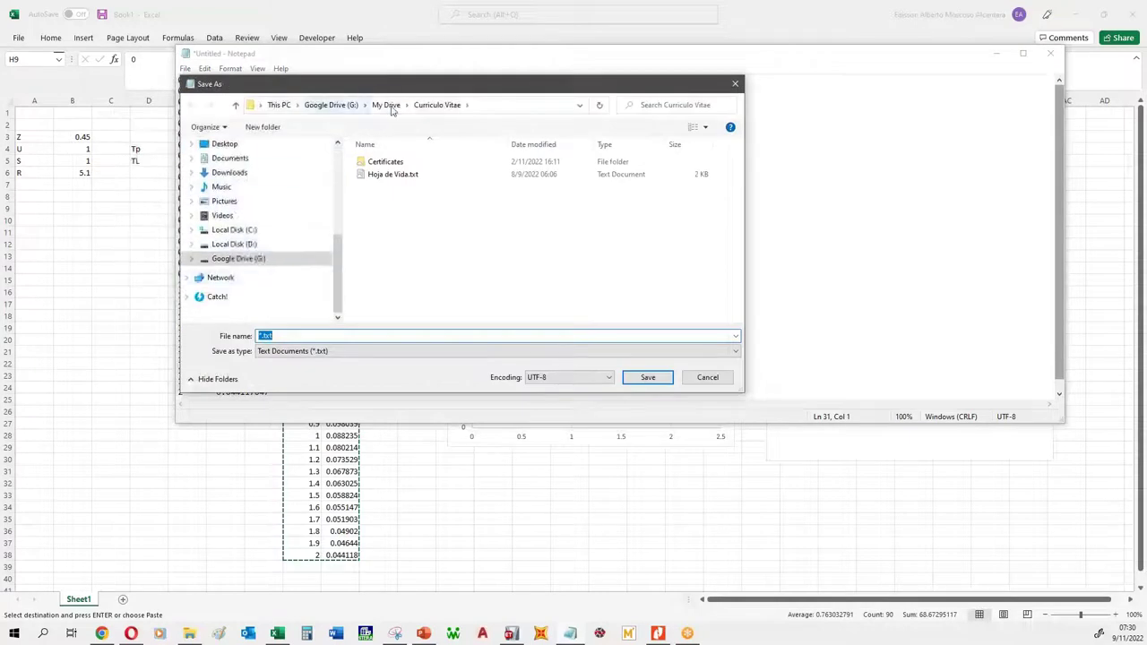
{"action": "left_click", "coordinate": [395, 107]}
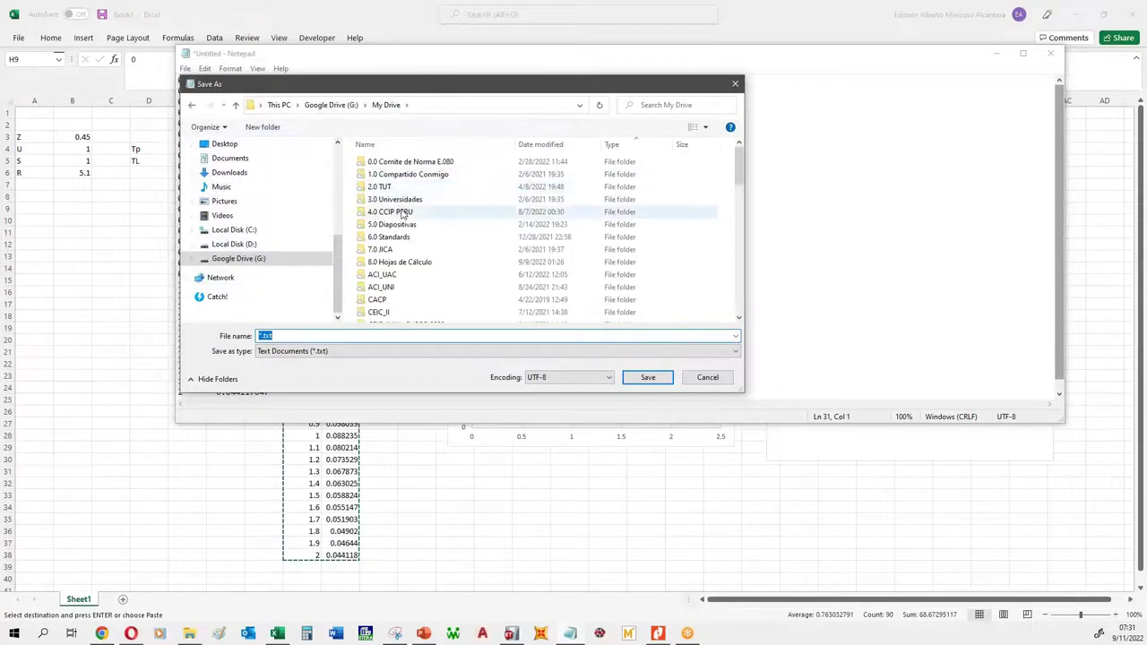
{"action": "double_click", "coordinate": [390, 213]}
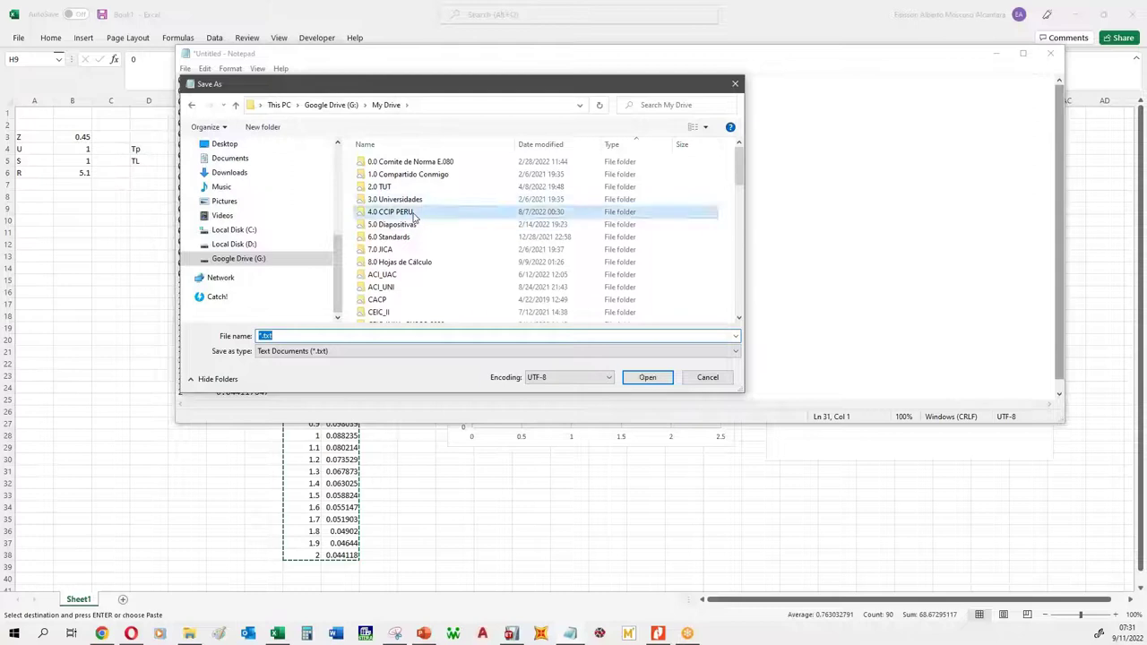
{"action": "double_click", "coordinate": [404, 186]}
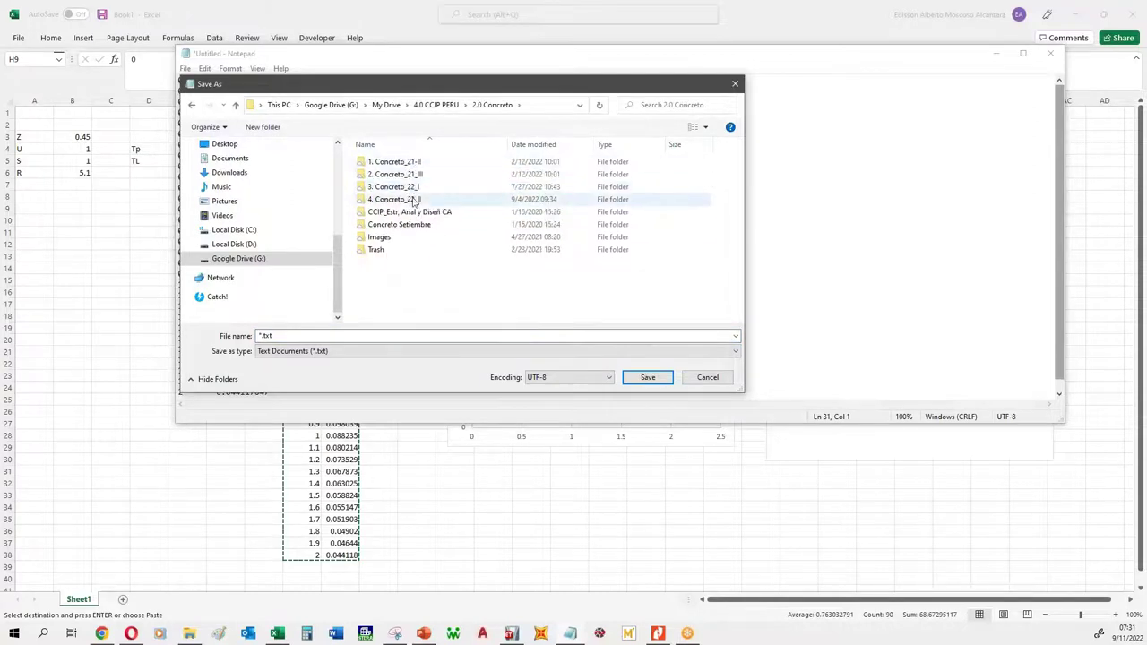
{"action": "double_click", "coordinate": [415, 162]}
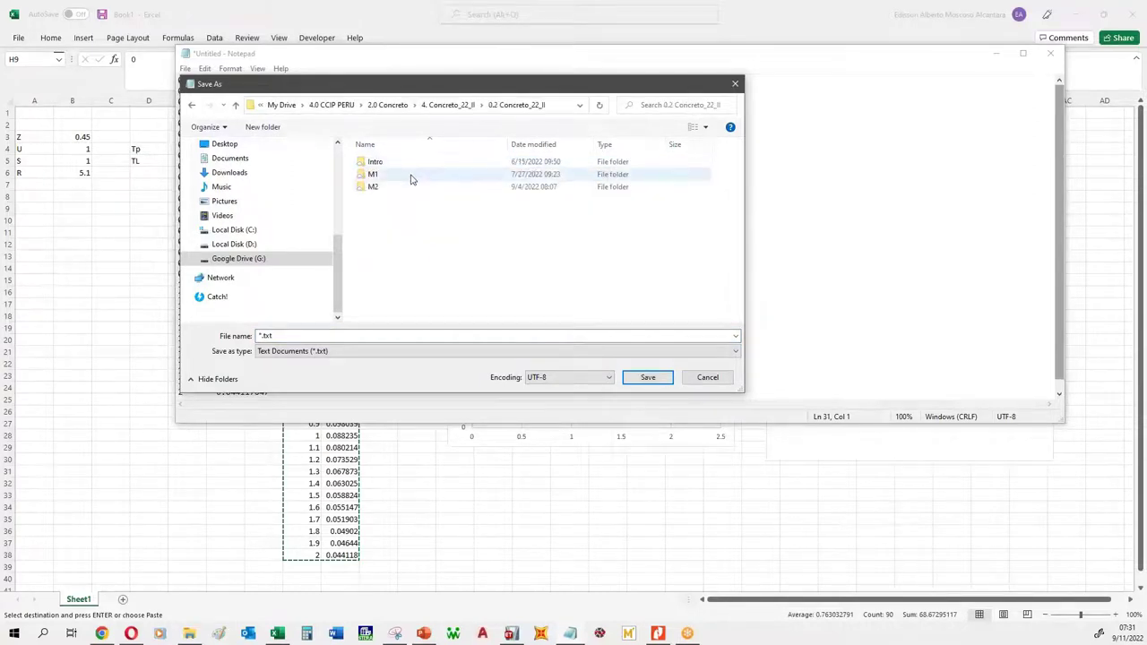
{"action": "double_click", "coordinate": [402, 189]}
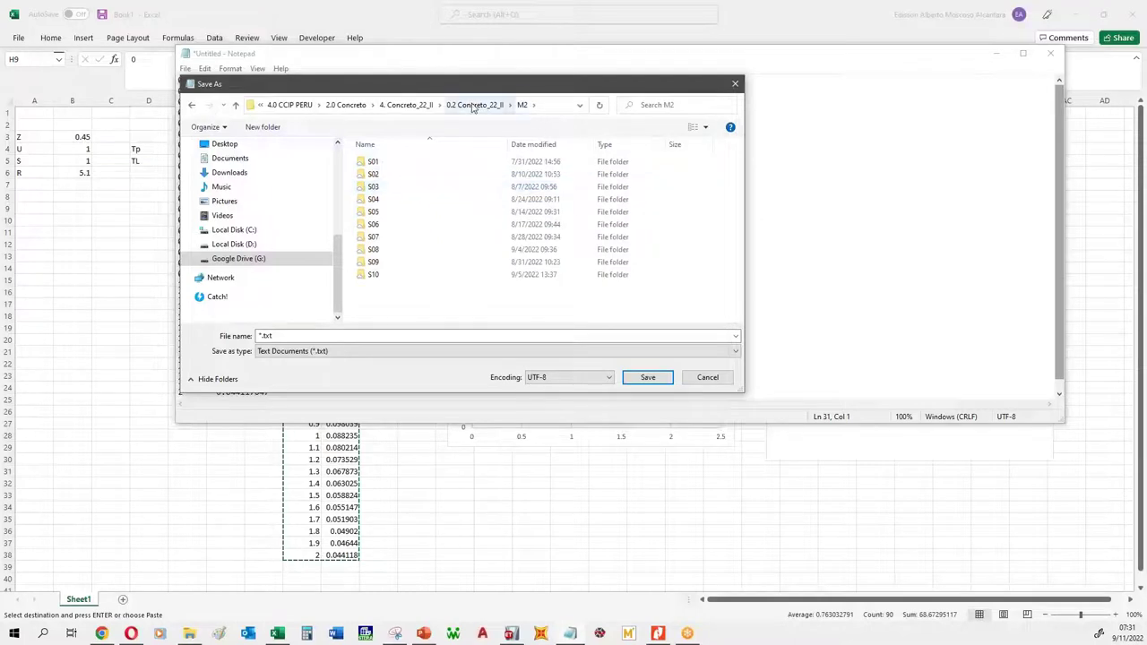
{"action": "left_click", "coordinate": [481, 105]}
Step: Create a folder named M3 inside 0.2 Concreto_22_II and open it as the save location
{"action": "right_click", "coordinate": [418, 221]}
{"action": "mouse_move", "coordinate": [379, 341]}
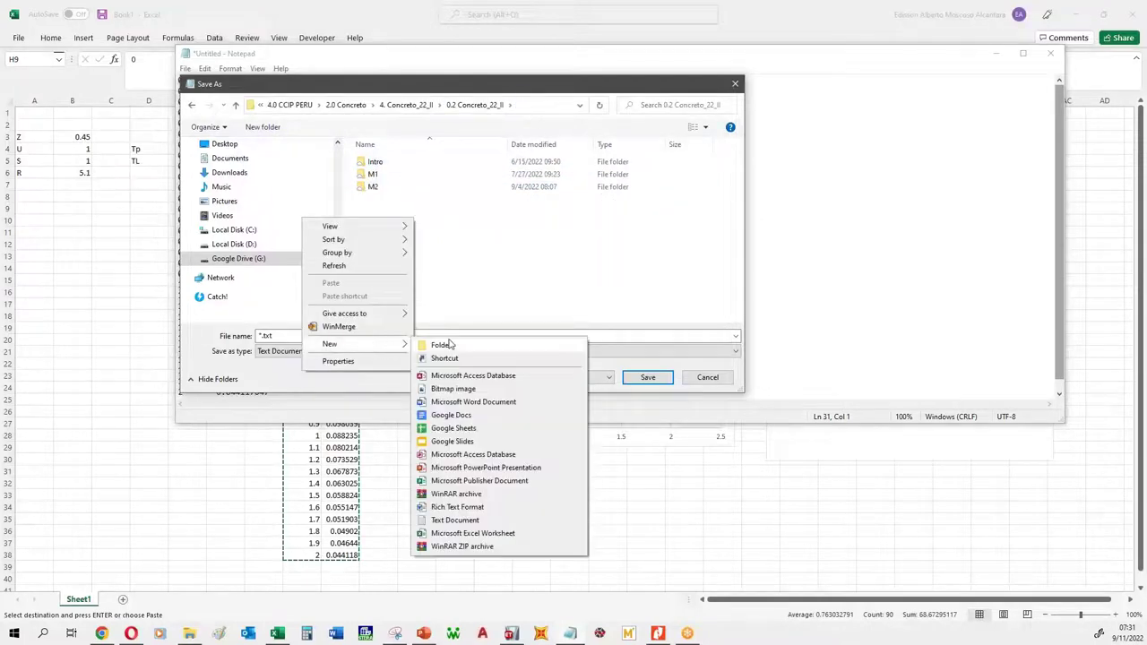
{"action": "left_click", "coordinate": [450, 345]}
{"action": "type", "text": "M3"}
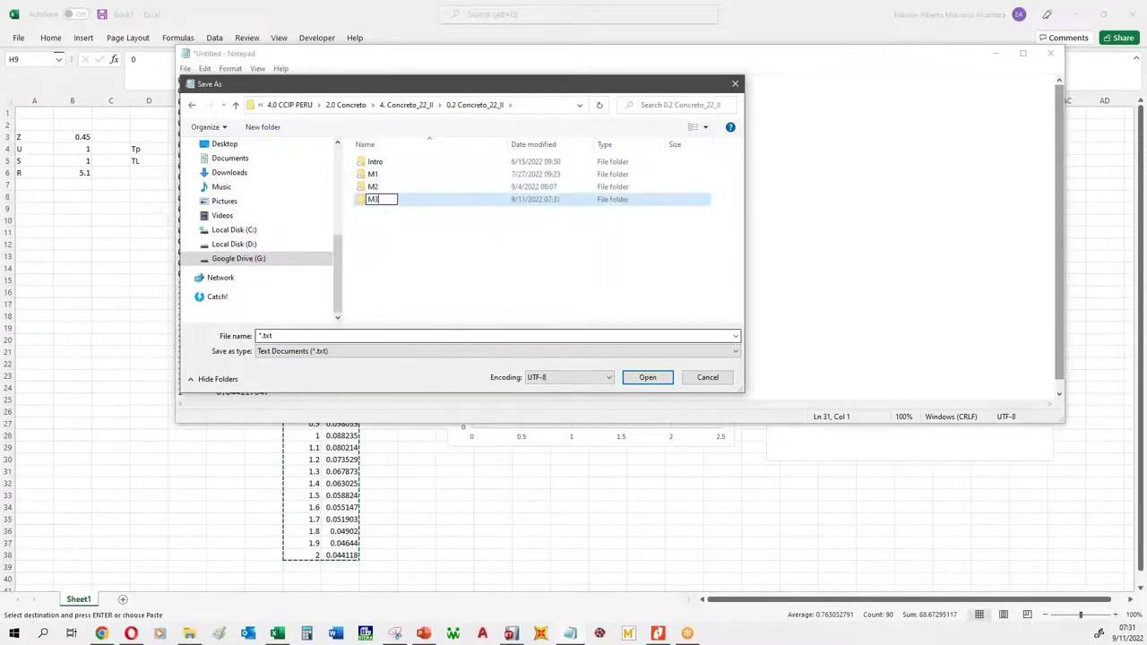
{"action": "key", "text": "Return"}
{"action": "key", "text": "Return"}
Step: Create a subfolder named S01 inside M3 and open it
{"action": "right_click", "coordinate": [417, 265]}
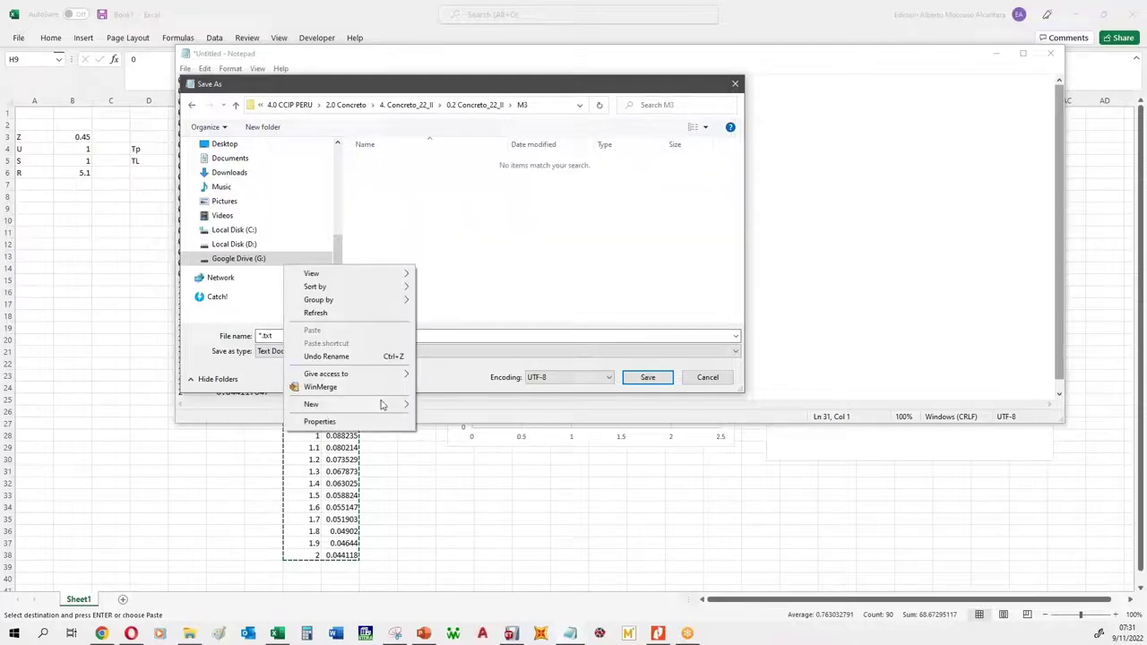
{"action": "mouse_move", "coordinate": [379, 402]}
{"action": "left_click", "coordinate": [455, 403]}
{"action": "type", "text": "S"}
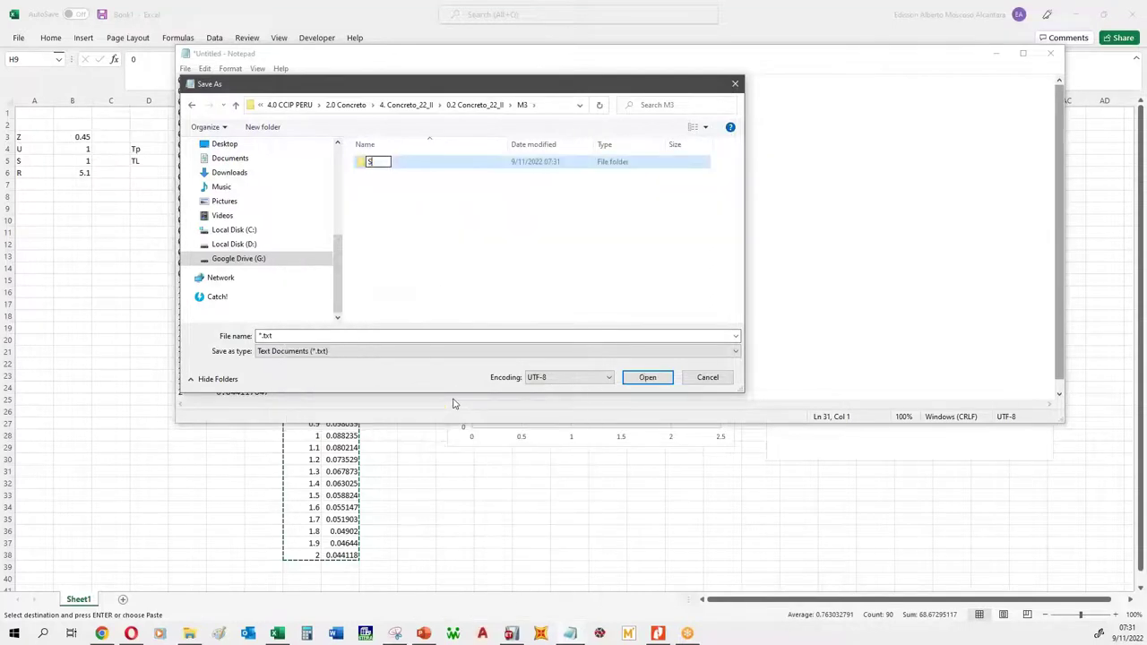
{"action": "type", "text": "01"}
{"action": "key", "text": "Return"}
{"action": "key", "text": "Return"}
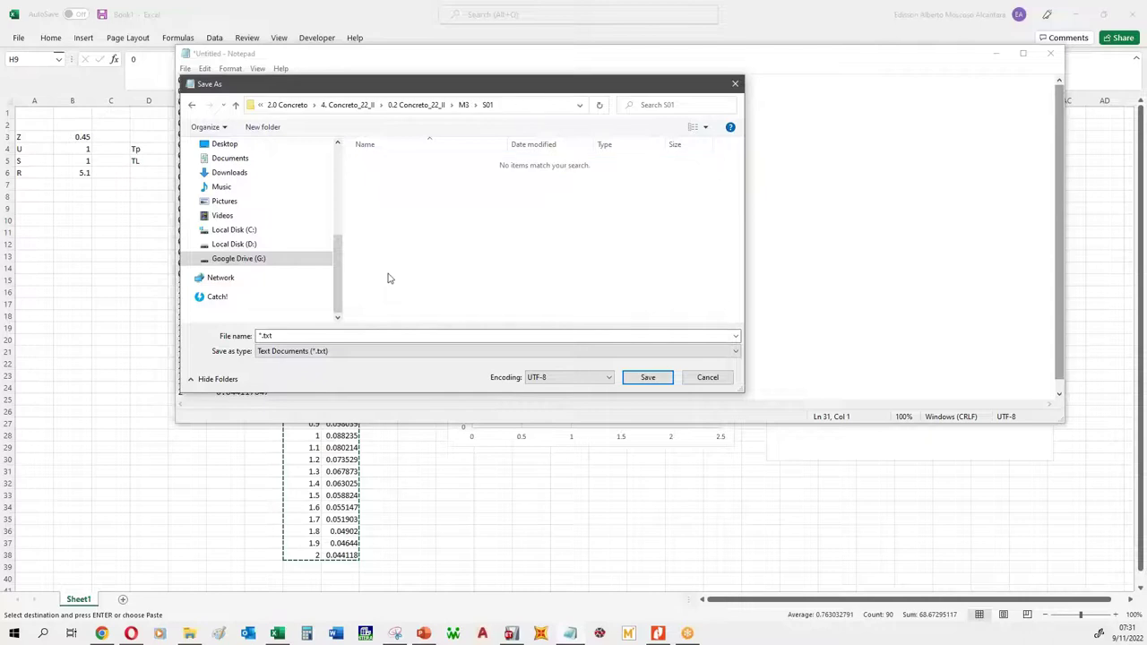
Step: Save the T–Sa text file in S01 under the name Sismo, and close Notepad
{"action": "left_click", "coordinate": [267, 335]}
{"action": "left_click", "coordinate": [262, 336]}
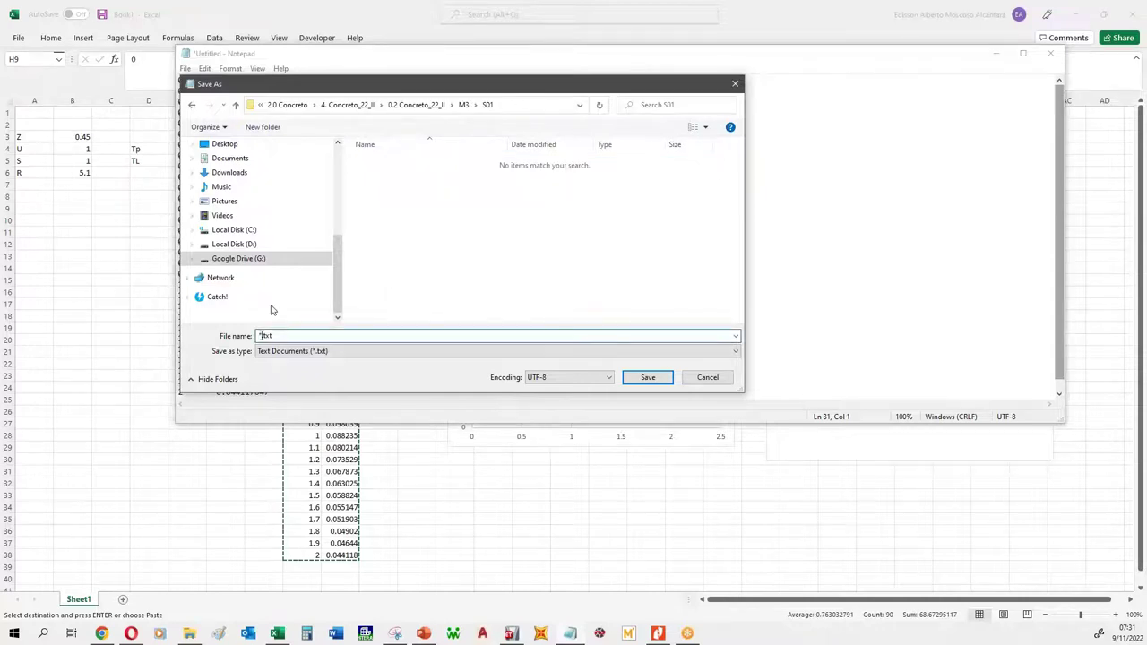
{"action": "type", "text": "Sismo"}
{"action": "left_click", "coordinate": [648, 377]}
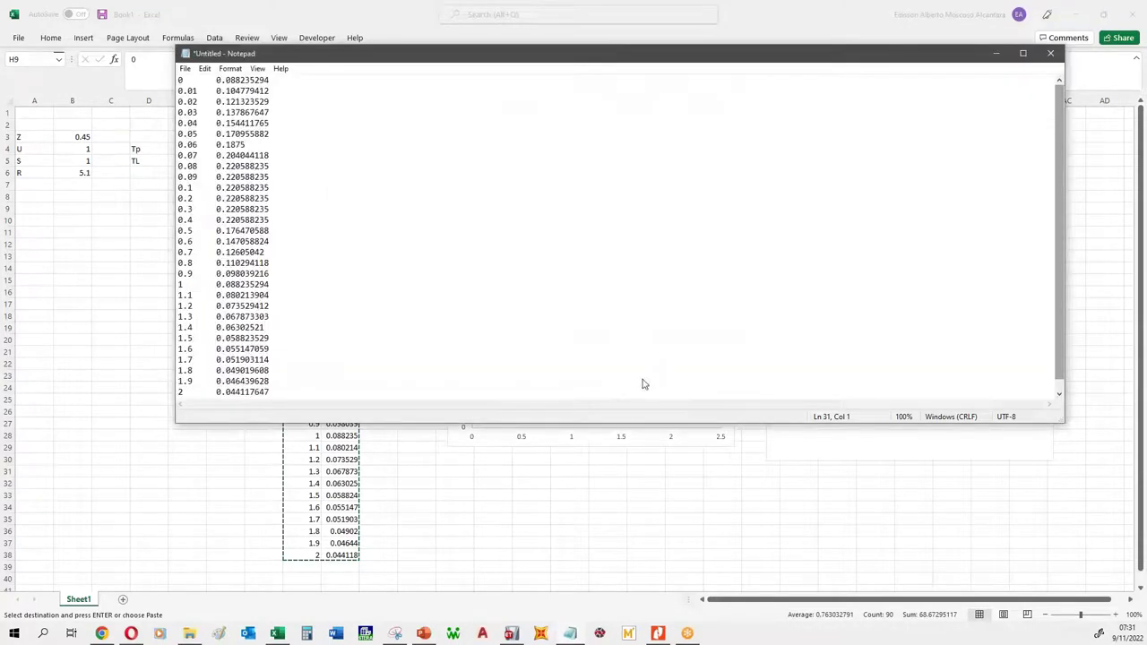
{"action": "left_click", "coordinate": [1051, 53]}
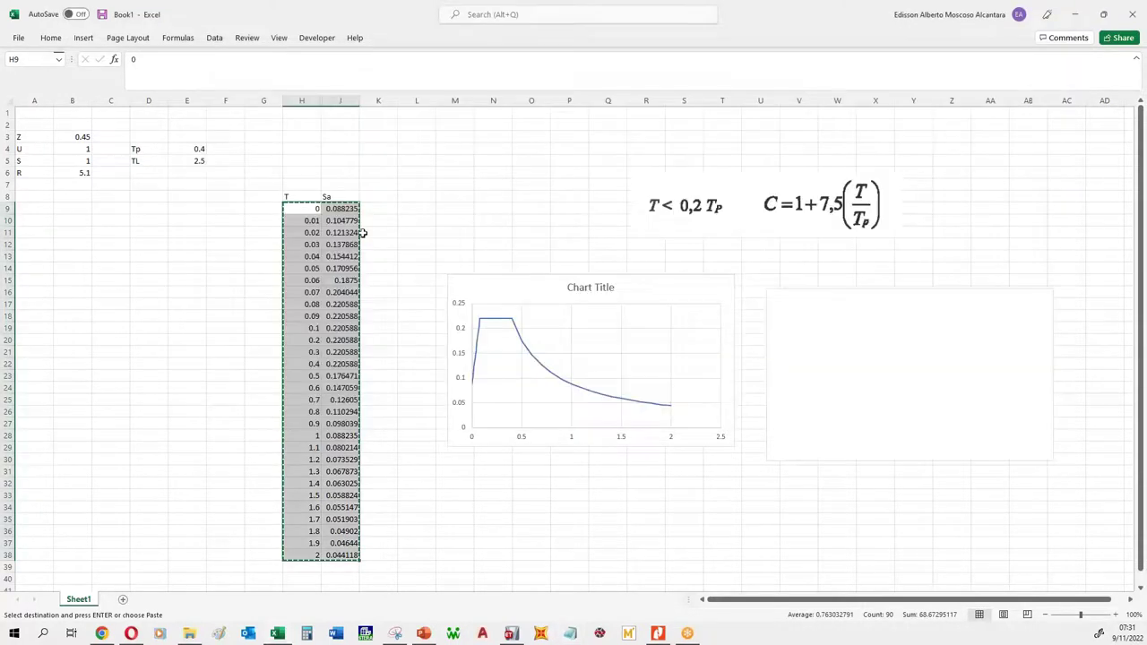
Step: Clear the copy marquee around the T and Sa values in rows 9 to 38
{"action": "left_click", "coordinate": [185, 182]}
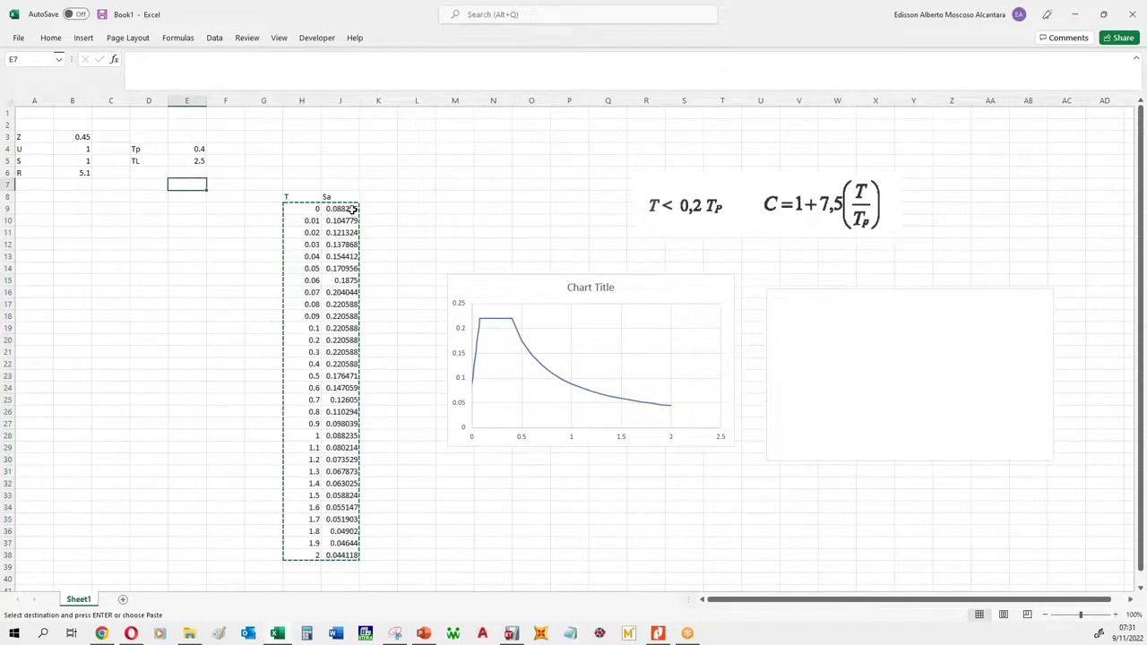
{"action": "key", "text": "Escape"}
{"action": "left_click_drag", "start_coordinate": [305, 207], "coordinate": [340, 556]}
{"action": "left_click", "coordinate": [187, 196]}
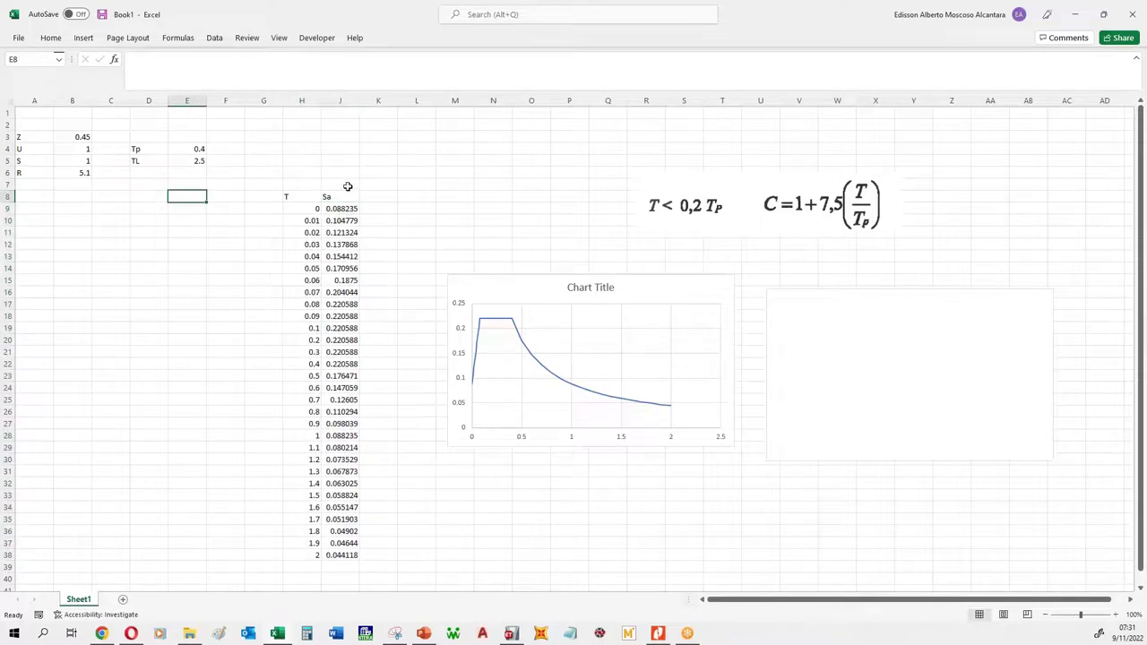
Step: Try adding a *2/3 factor to the Sa formula in J9, and take it out again
{"action": "left_click", "coordinate": [345, 209]}
{"action": "left_click", "coordinate": [263, 57]}
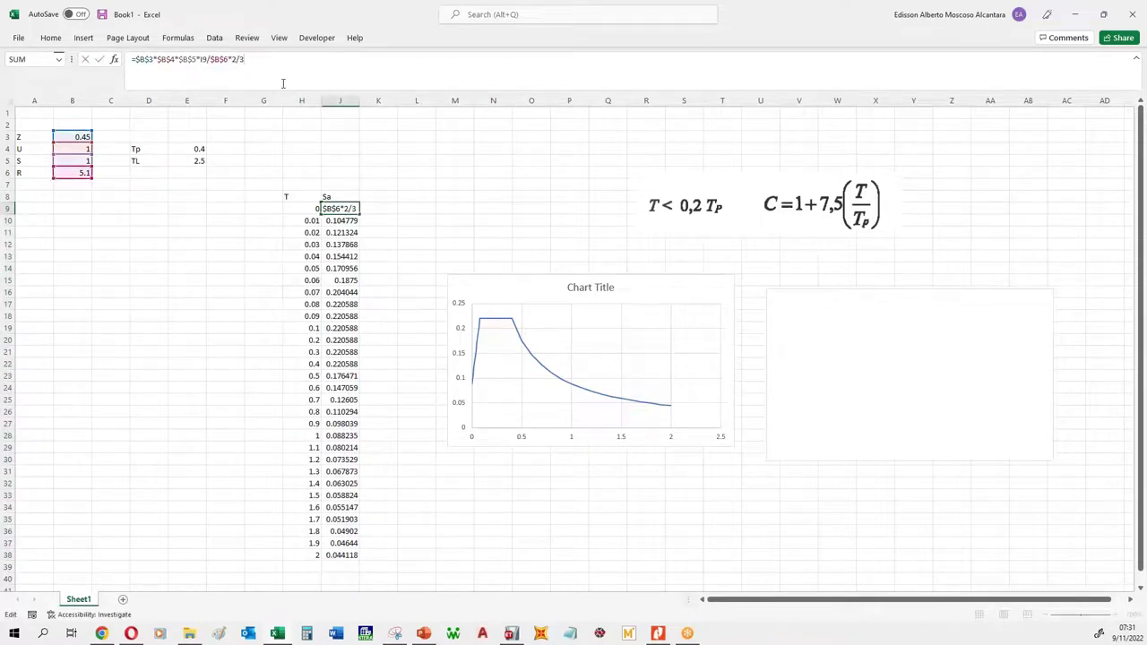
{"action": "key", "text": "BackSpace"}
{"action": "key", "text": "BackSpace"}
{"action": "key", "text": "BackSpace"}
{"action": "key", "text": "BackSpace"}
{"action": "key", "text": "ctrl+Return"}
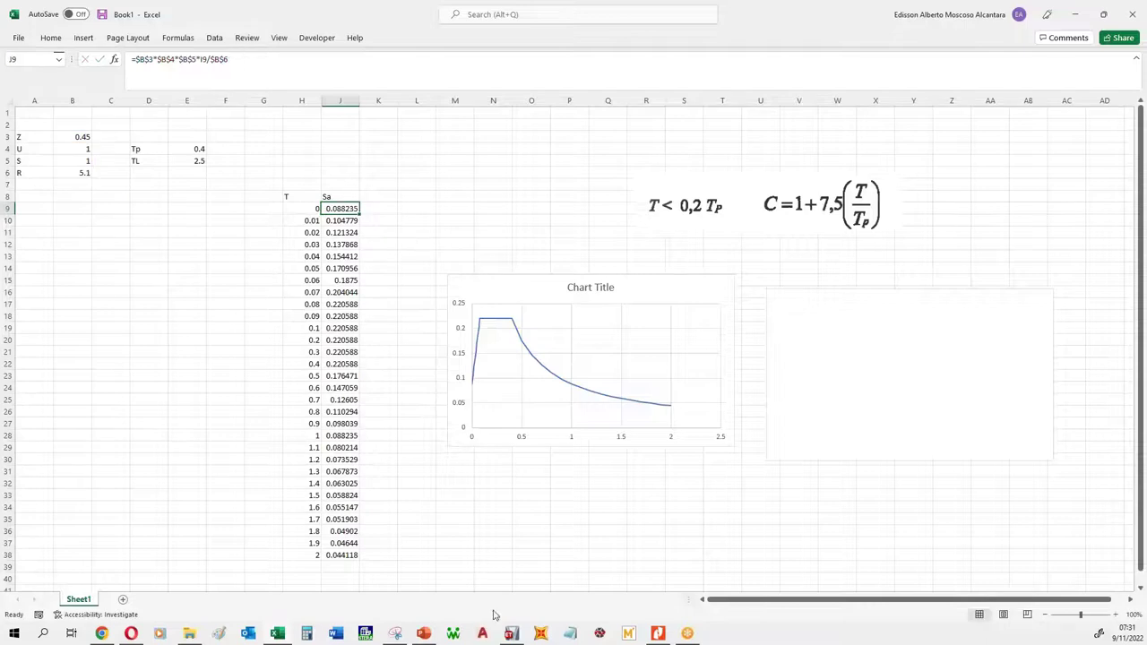
Step: Switch to the building model in ETABS and unlock it for editing
{"action": "left_click", "coordinate": [510, 634]}
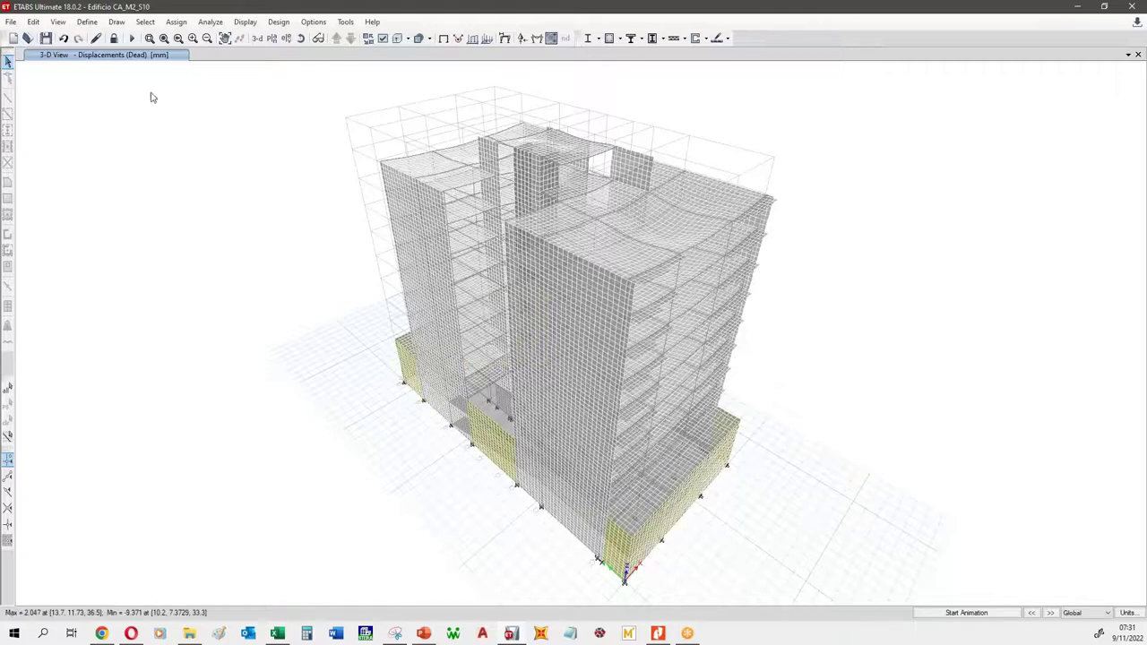
{"action": "left_click", "coordinate": [114, 39]}
{"action": "left_click", "coordinate": [596, 360]}
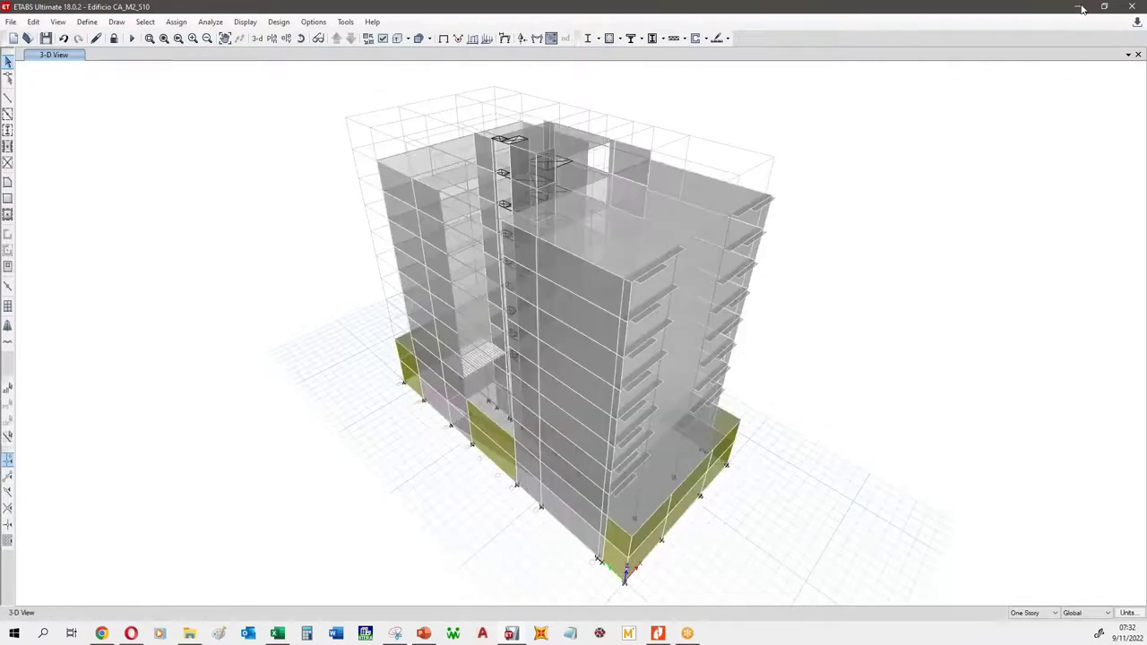
Step: Set the scale factor of the U3 acceleration in load case SZ_Din to 9806.67*(2/3), and accept the load cases
{"action": "left_click", "coordinate": [87, 22]}
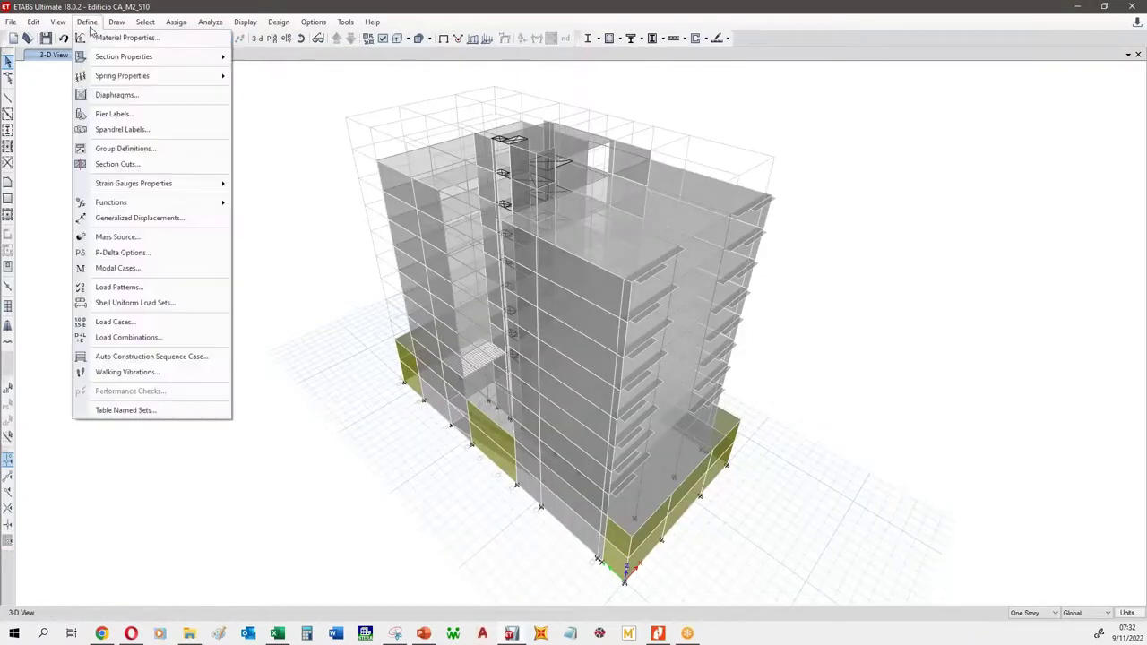
{"action": "left_click", "coordinate": [170, 324]}
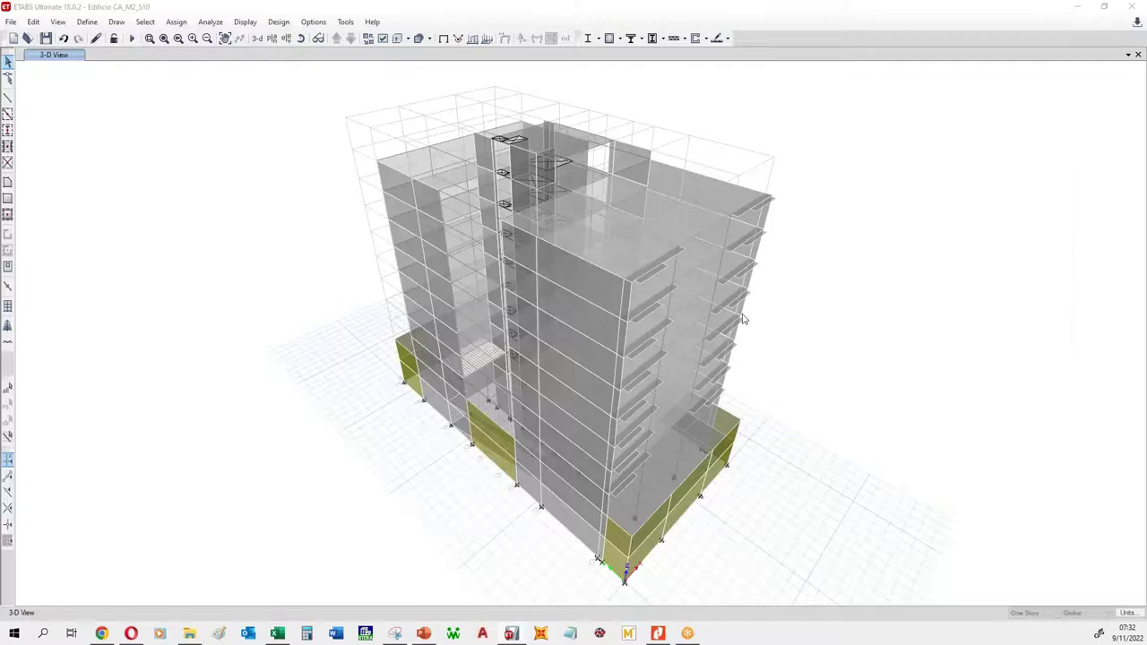
{"action": "left_click", "coordinate": [267, 289]}
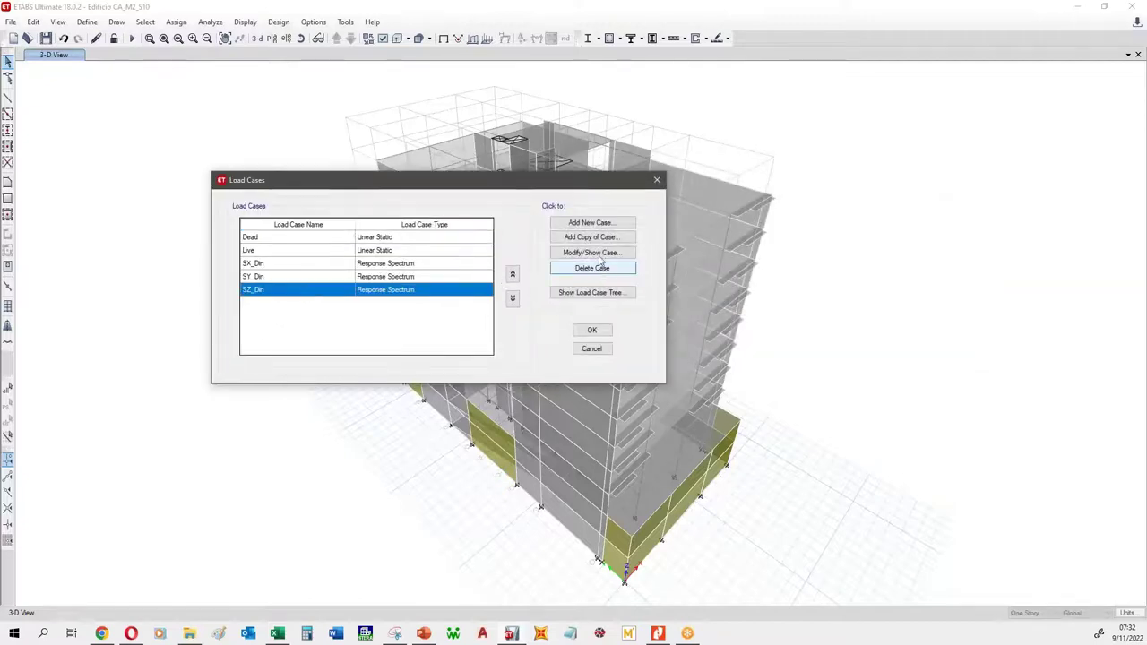
{"action": "left_click", "coordinate": [593, 253]}
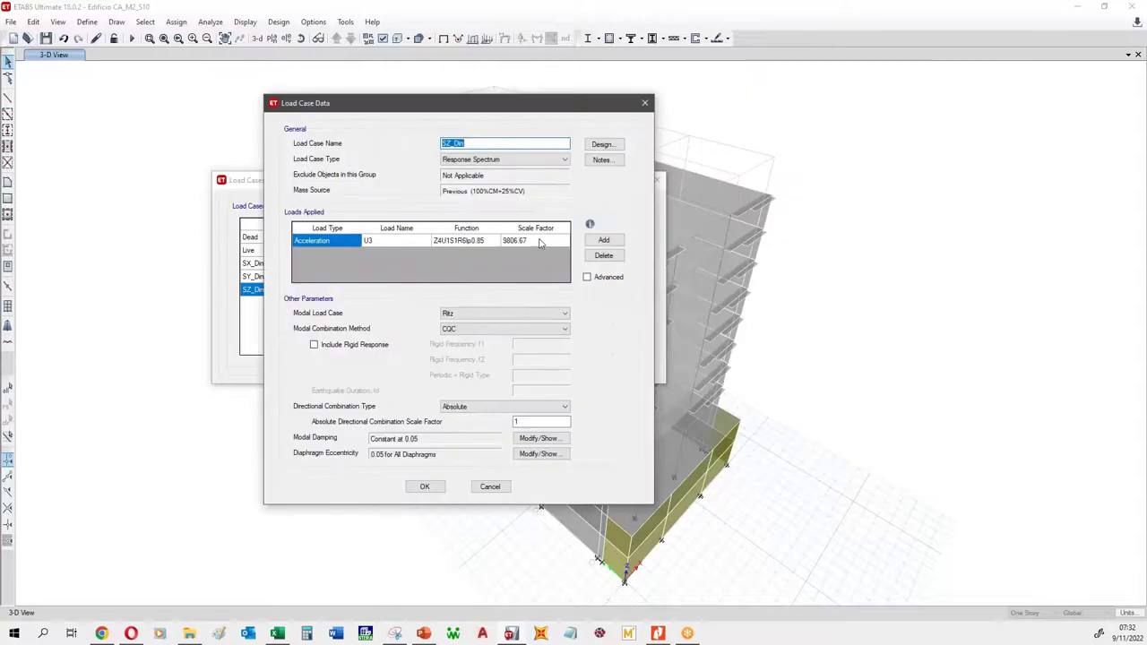
{"action": "left_click", "coordinate": [543, 240]}
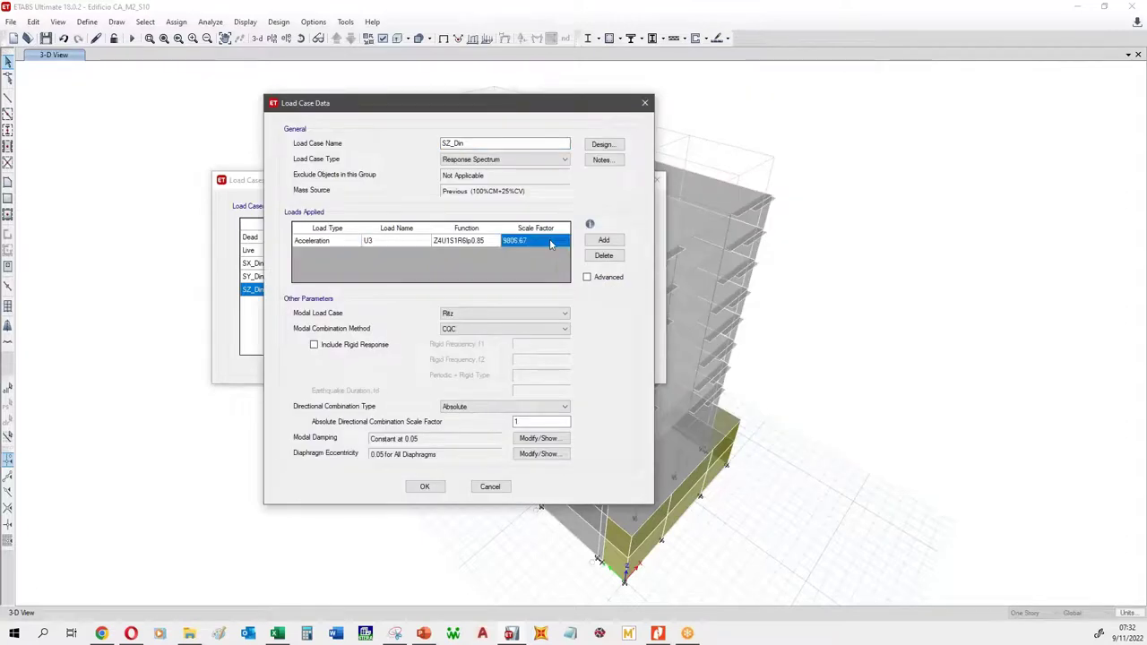
{"action": "left_click", "coordinate": [542, 240]}
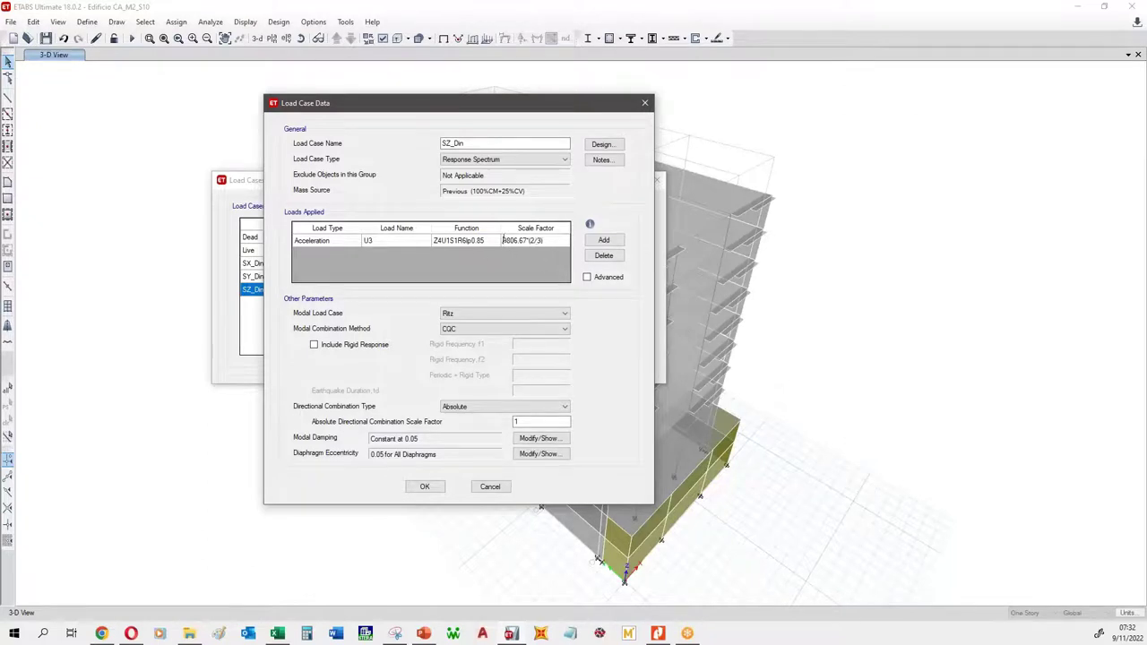
{"action": "key", "text": "Return"}
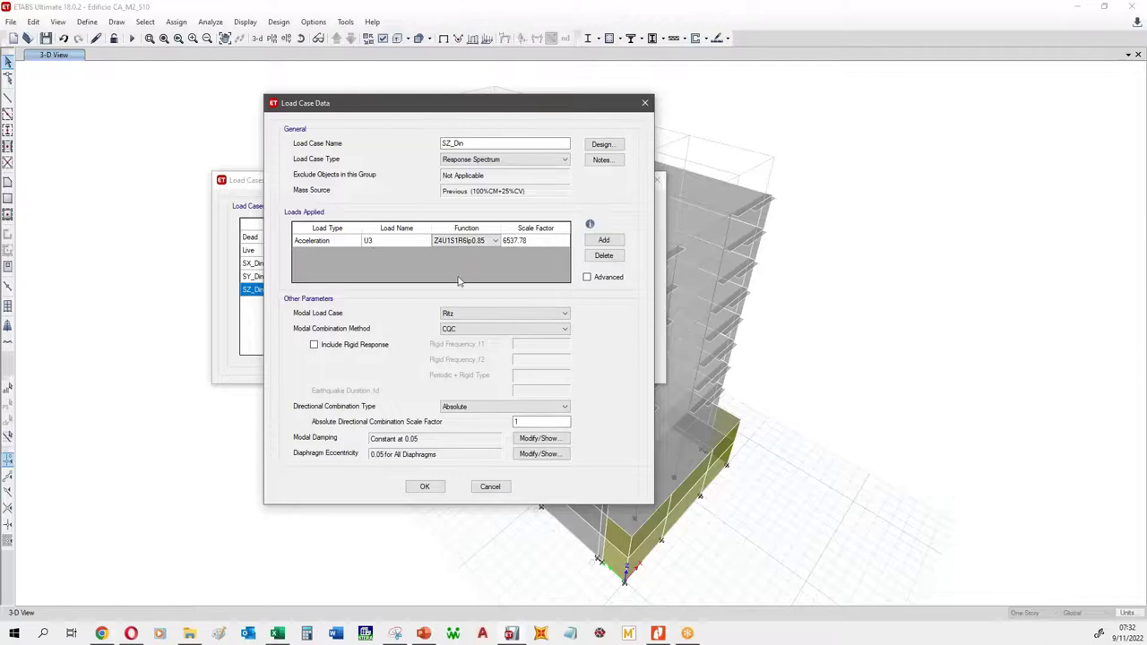
{"action": "left_click", "coordinate": [426, 487]}
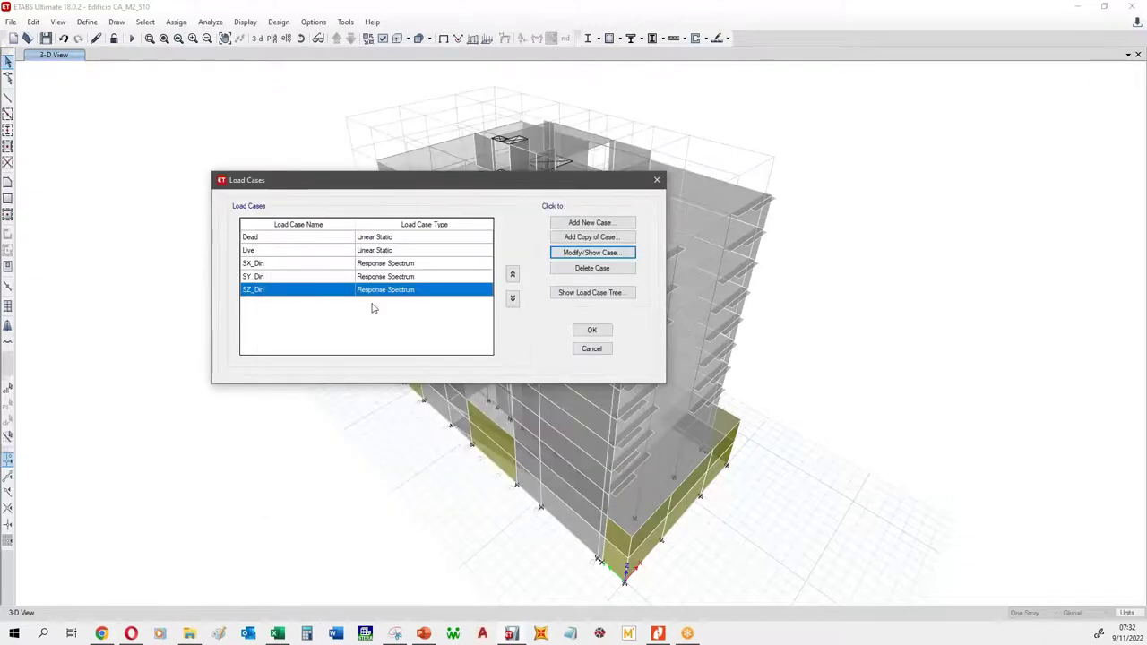
{"action": "left_click", "coordinate": [596, 332]}
Step: Start a new response spectrum function of type From File
{"action": "left_click", "coordinate": [86, 22]}
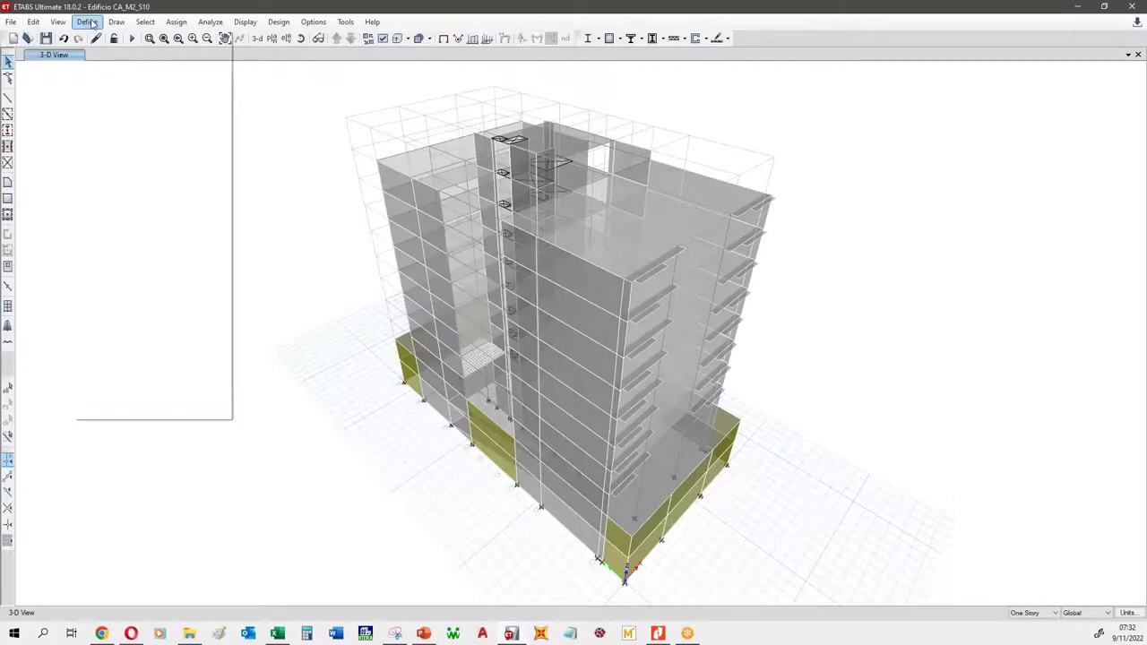
{"action": "mouse_move", "coordinate": [135, 208]}
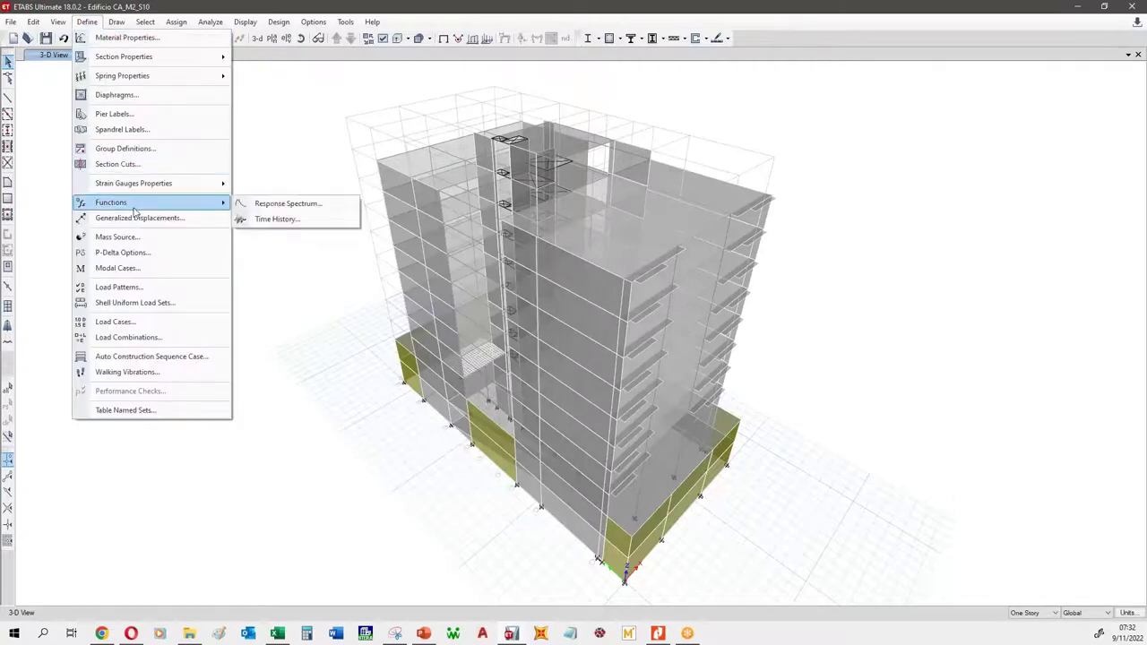
{"action": "left_click", "coordinate": [269, 205]}
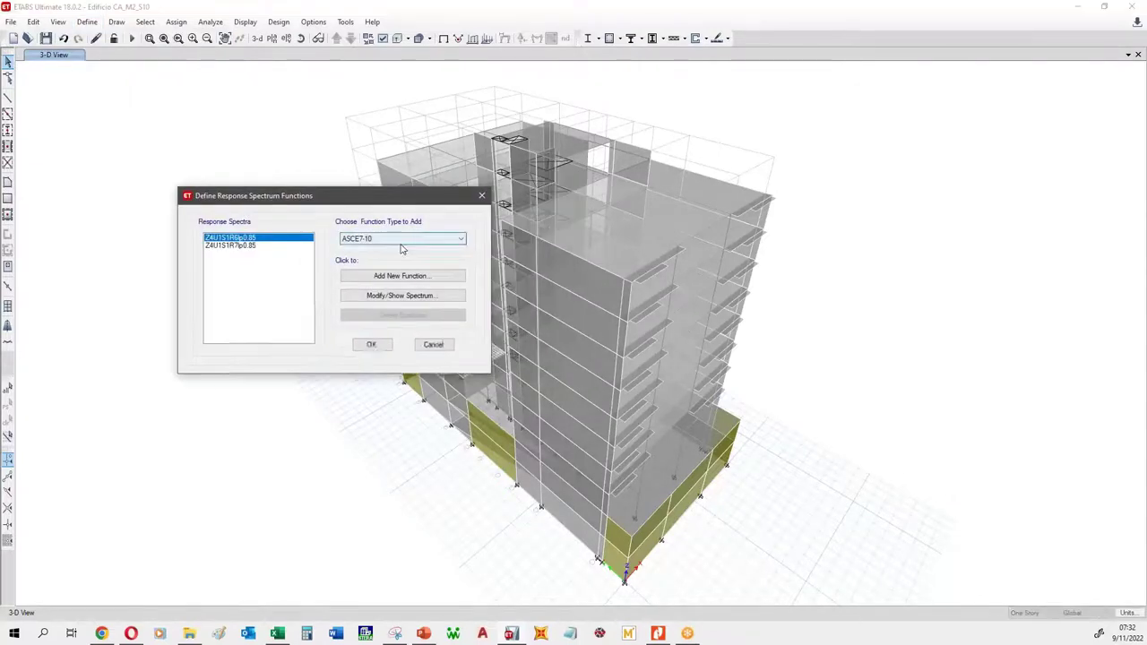
{"action": "left_click", "coordinate": [400, 239]}
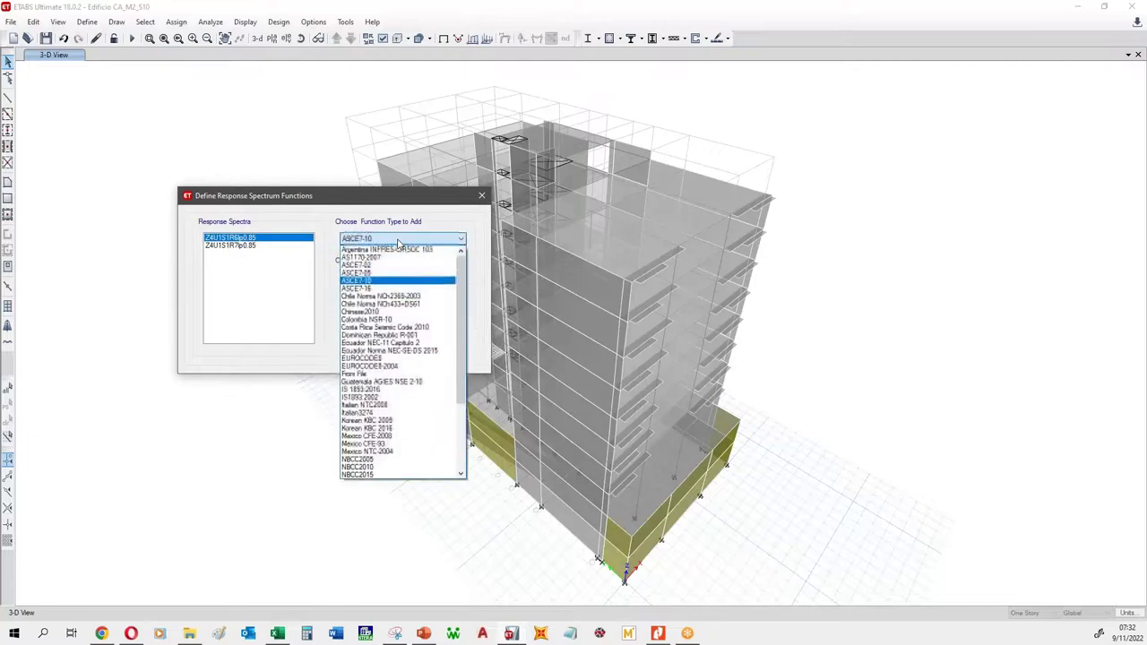
{"action": "left_click", "coordinate": [376, 373]}
{"action": "left_click", "coordinate": [410, 278]}
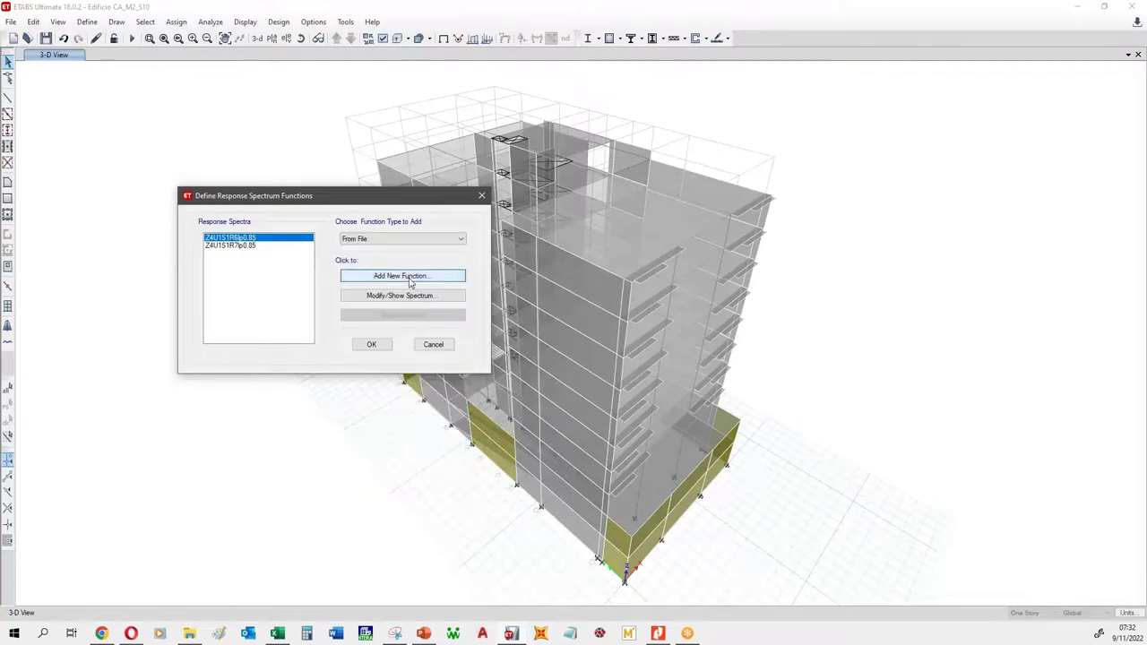
{"action": "left_click_drag", "start_coordinate": [772, 81], "coordinate": [255, 84]}
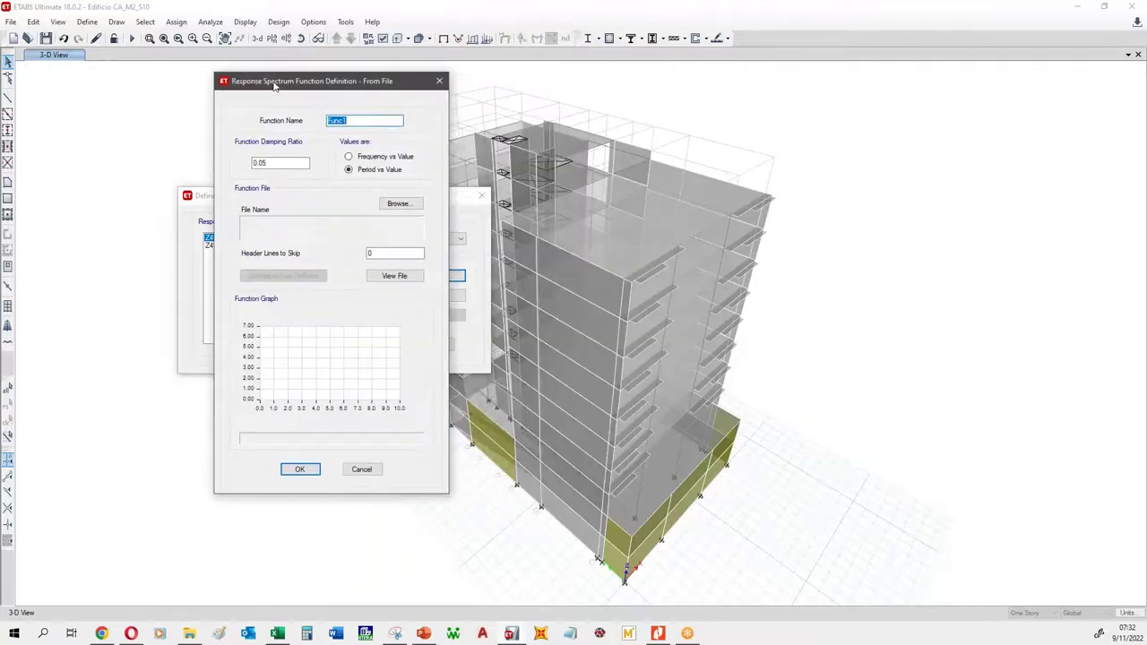
Step: Browse for the spectrum function's data file with files of all types listed
{"action": "left_click", "coordinate": [399, 206]}
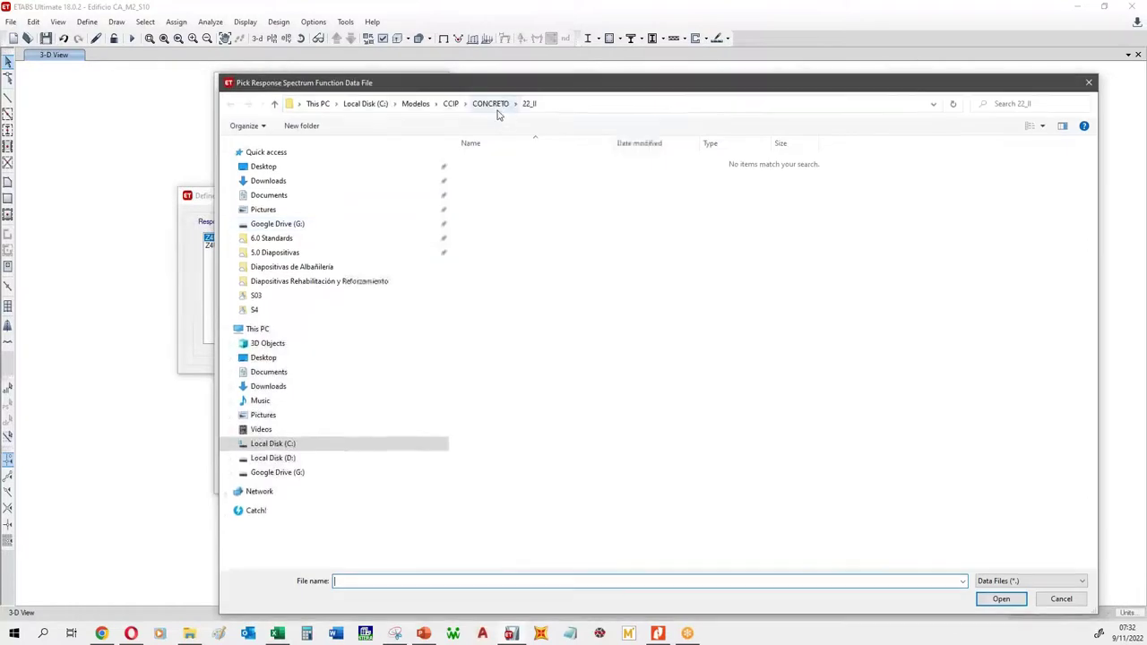
{"action": "left_click", "coordinate": [1011, 583]}
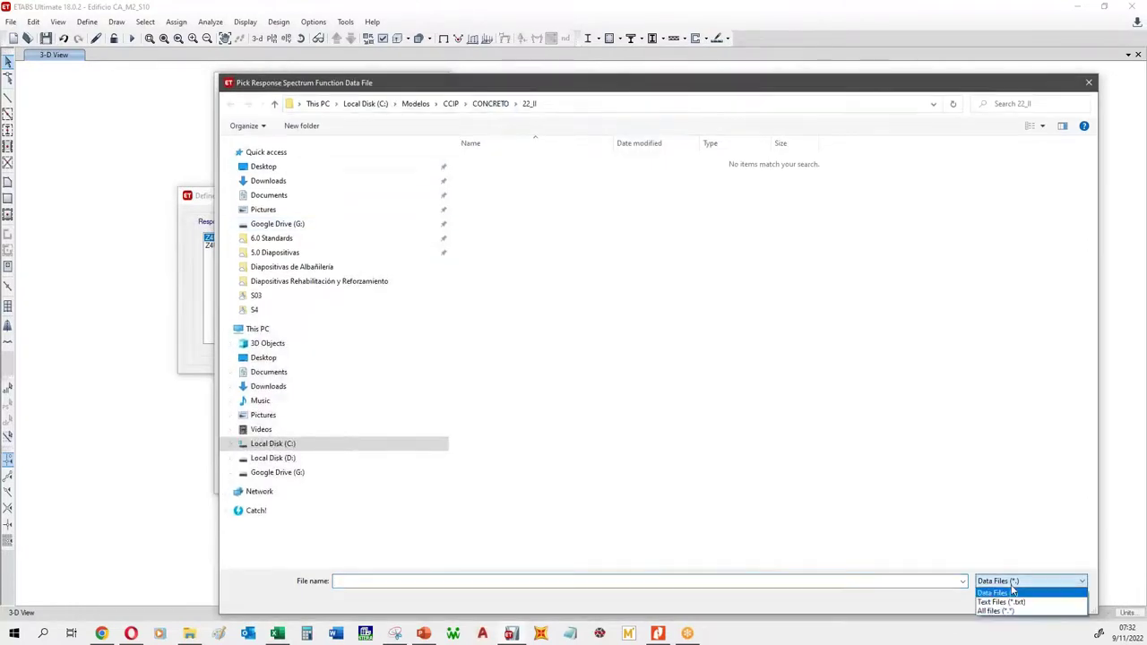
{"action": "left_click", "coordinate": [1017, 611]}
Step: Load Sismo.txt from the M3\S01 folder of 0.2 Concreto_22_II on Google Drive as the function's data file
{"action": "left_click", "coordinate": [491, 103]}
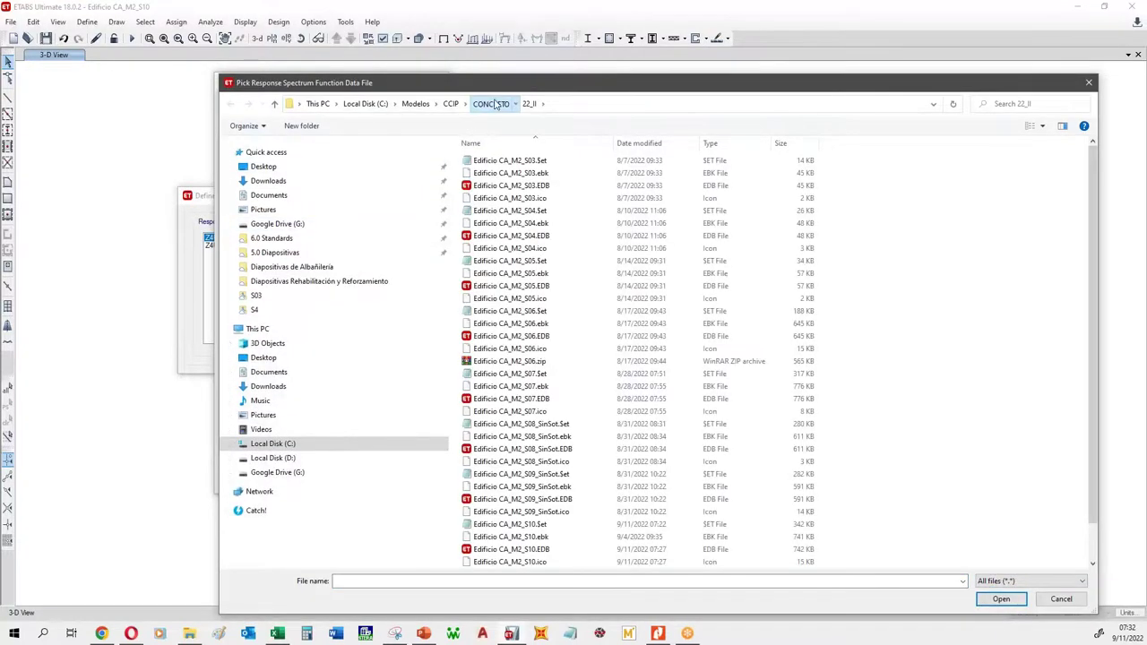
{"action": "left_click", "coordinate": [291, 309]}
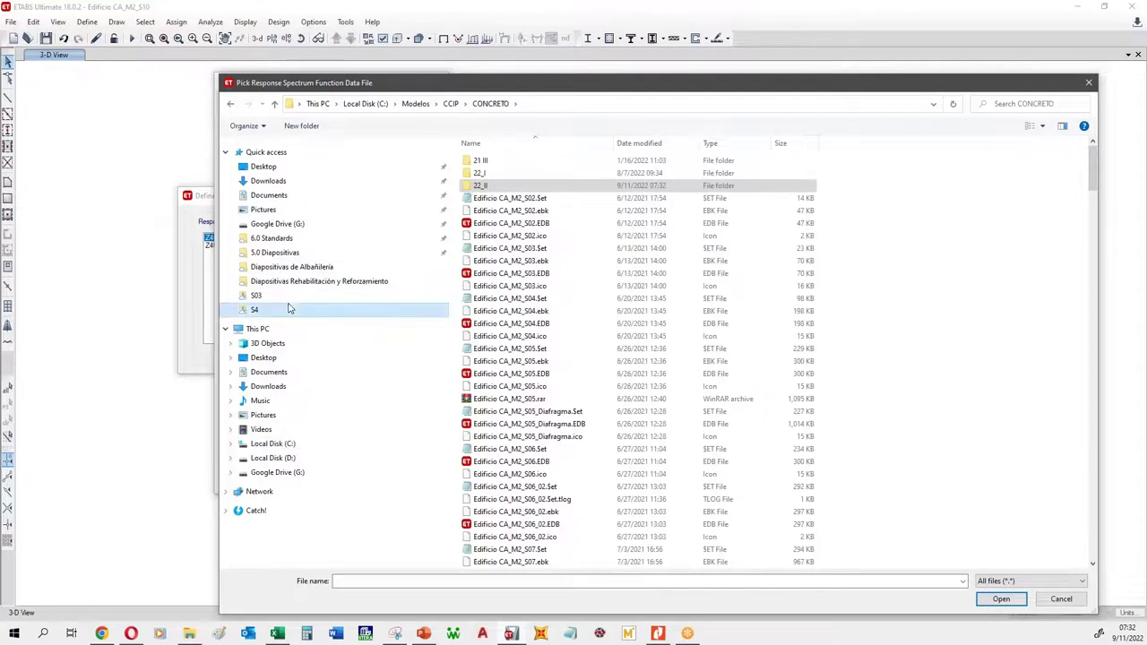
{"action": "left_click", "coordinate": [498, 105]}
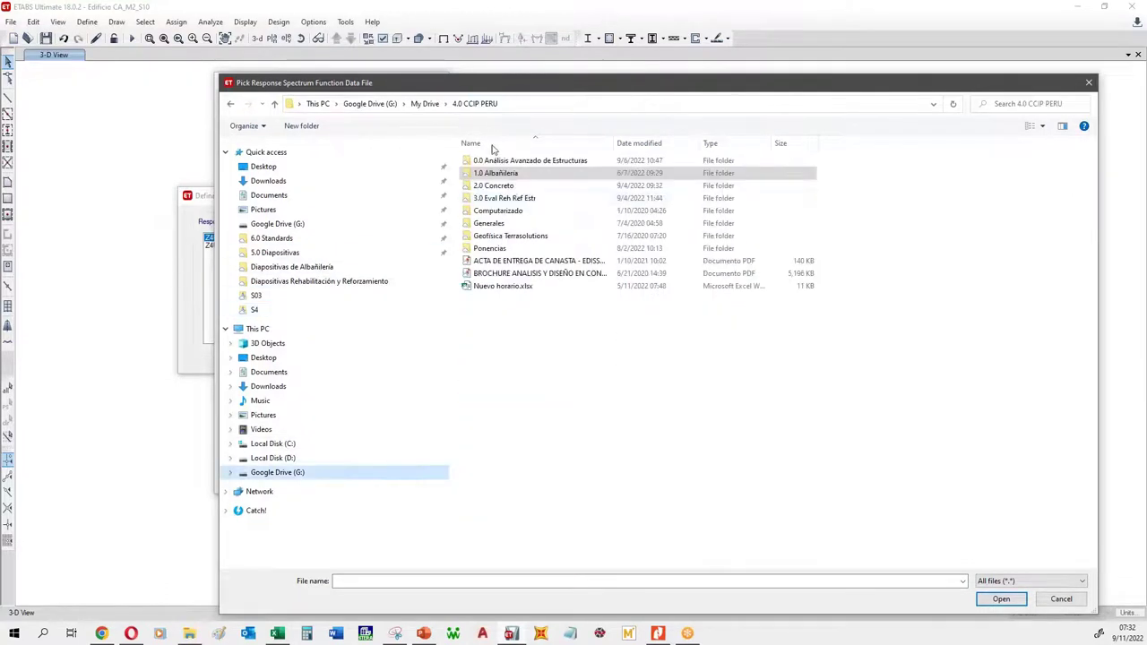
{"action": "double_click", "coordinate": [515, 187]}
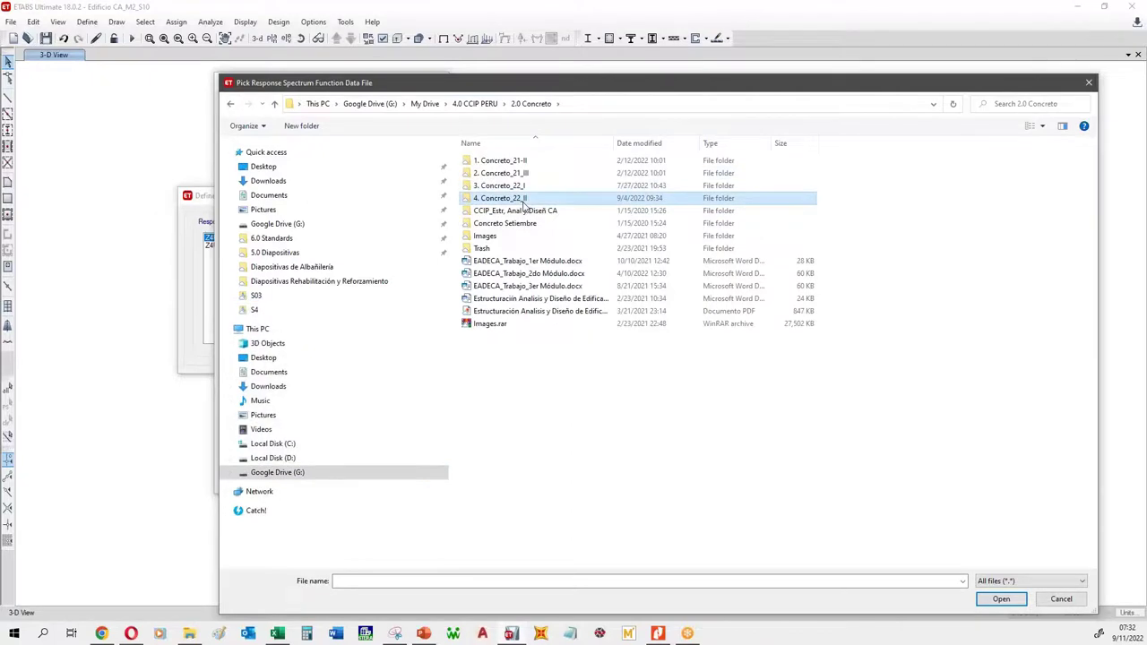
{"action": "double_click", "coordinate": [520, 197]}
{"action": "double_click", "coordinate": [516, 161]}
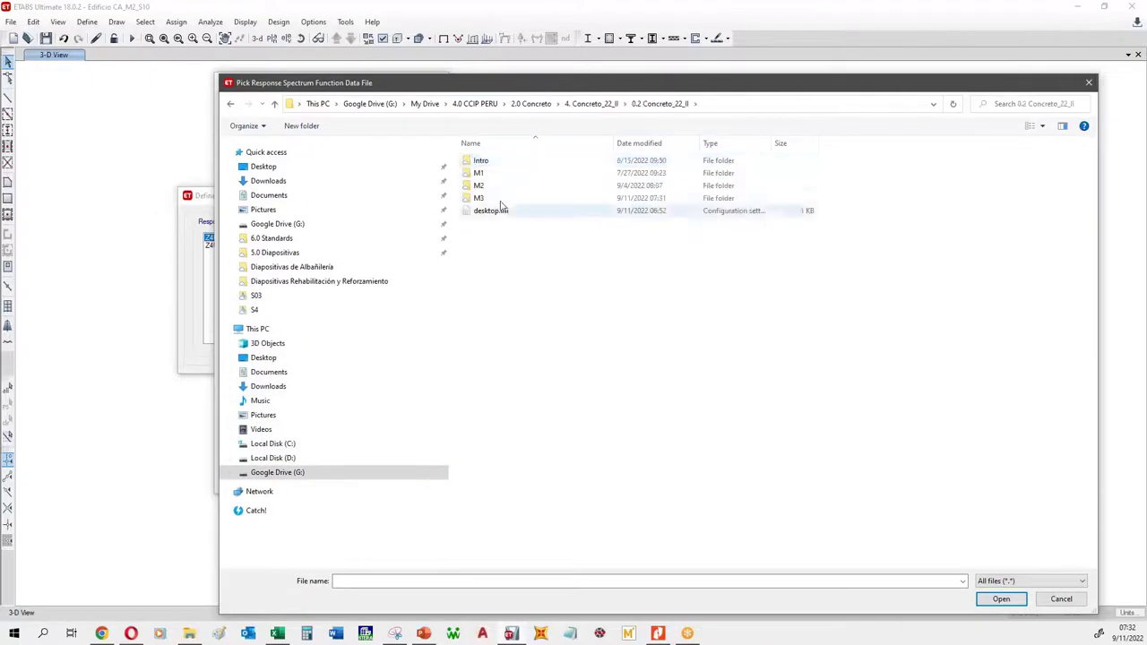
{"action": "left_click", "coordinate": [502, 199]}
{"action": "double_click", "coordinate": [502, 198]}
{"action": "double_click", "coordinate": [505, 162]}
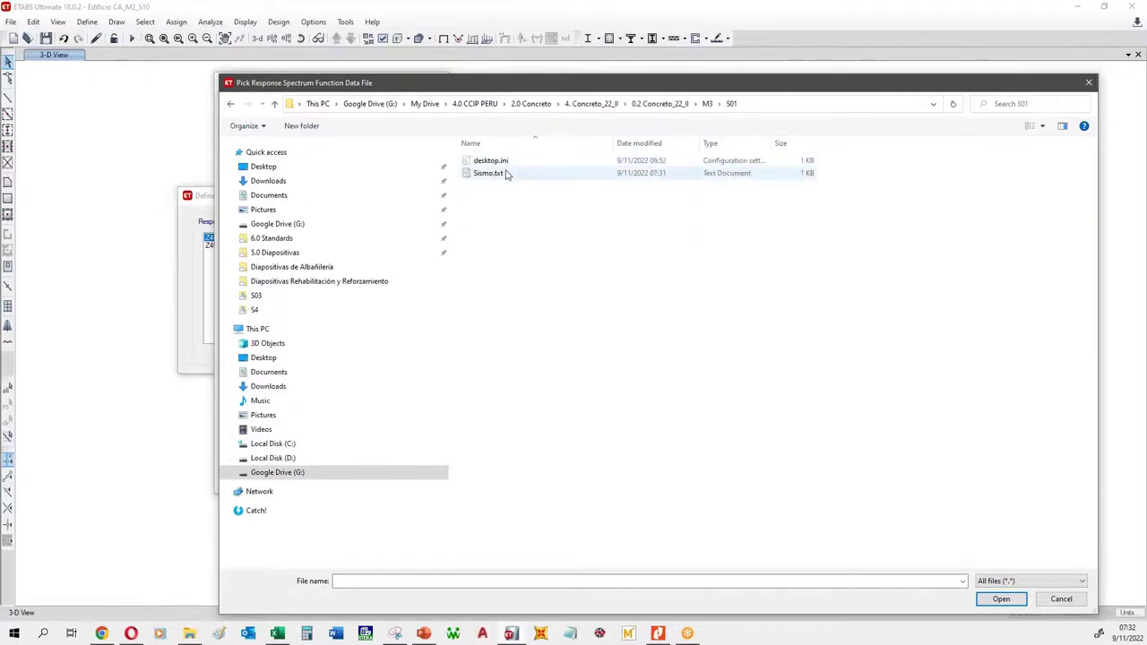
{"action": "left_click", "coordinate": [504, 173]}
{"action": "left_click", "coordinate": [1001, 598]}
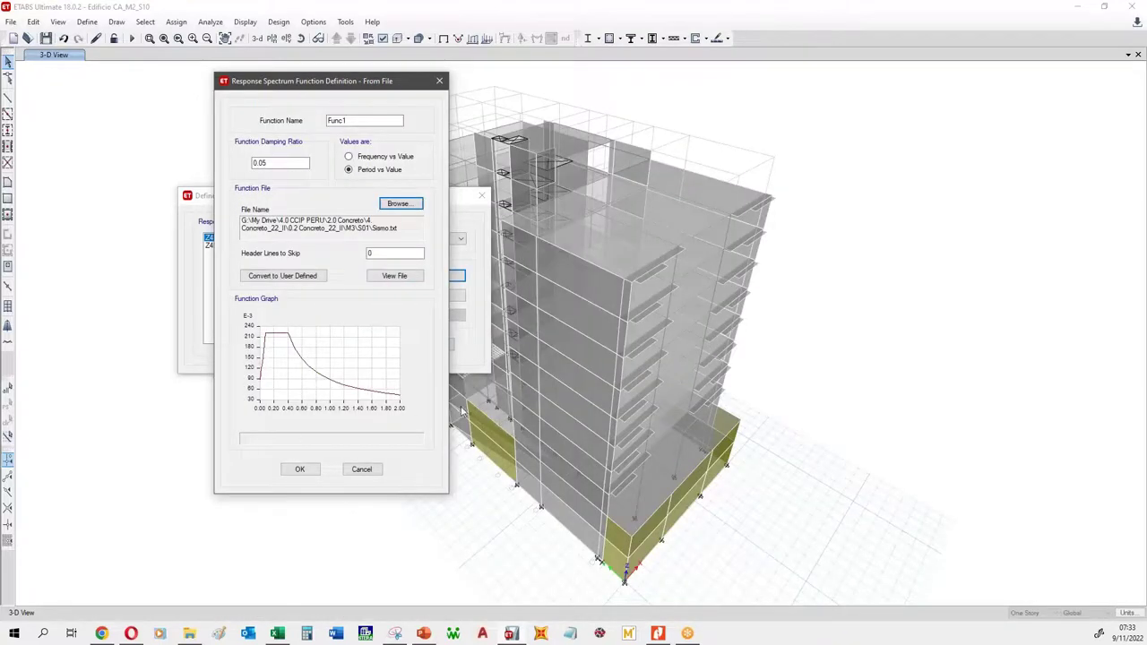
Step: Convert the imported spectrum to a user-defined function and check its value at period 0.02
{"action": "left_click", "coordinate": [316, 276]}
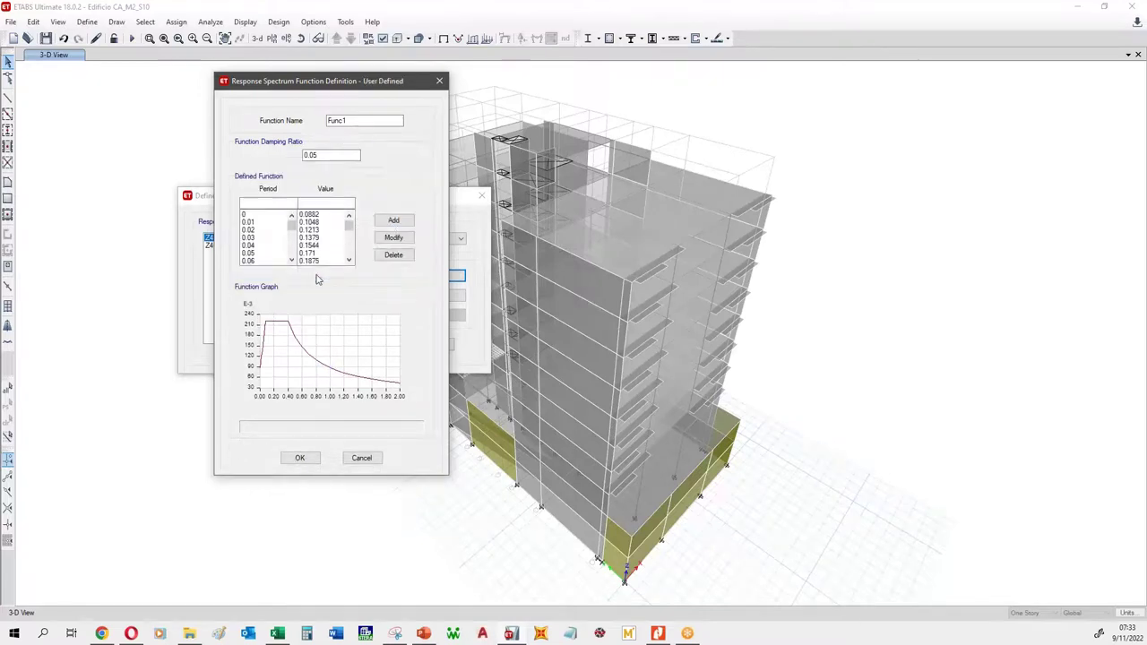
{"action": "left_click", "coordinate": [250, 216]}
{"action": "left_click", "coordinate": [248, 230]}
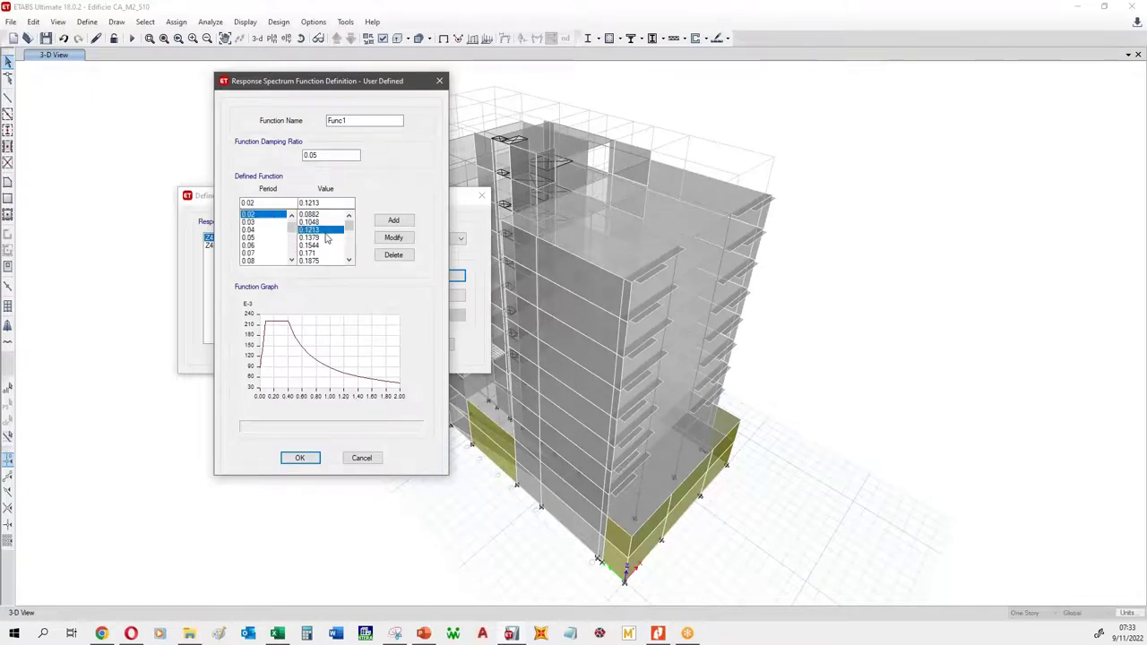
Step: Switch to the Excel workbook with the spectrum table and start saving it as a new file in a browsed location
{"action": "left_click", "coordinate": [277, 634]}
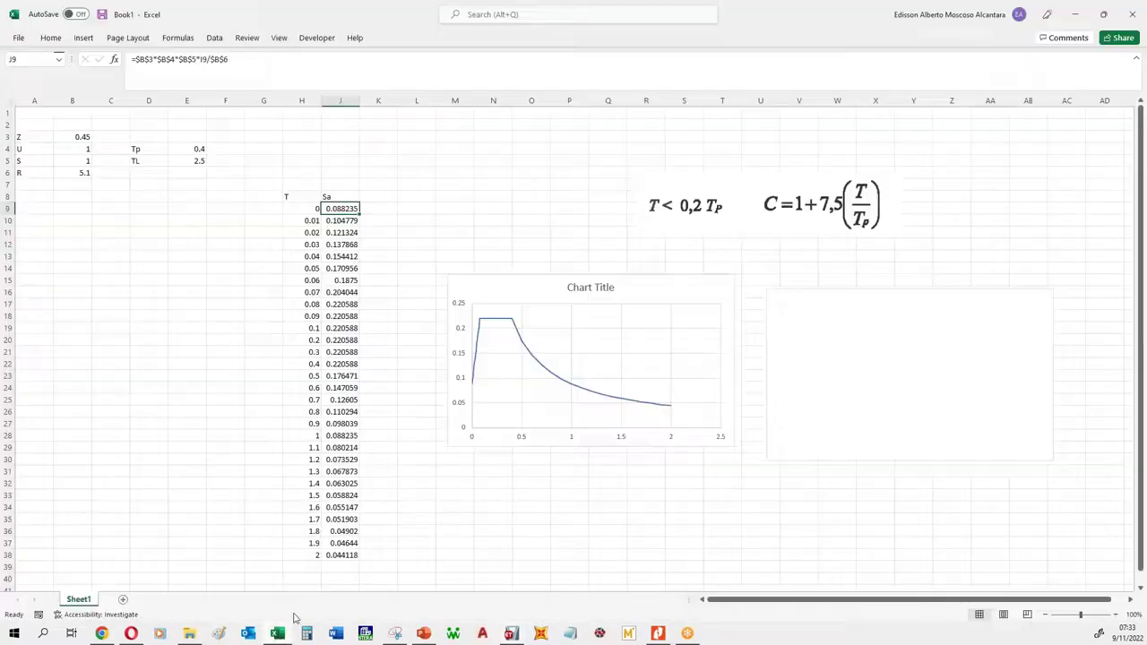
{"action": "left_click", "coordinate": [18, 37]}
{"action": "left_click", "coordinate": [35, 197]}
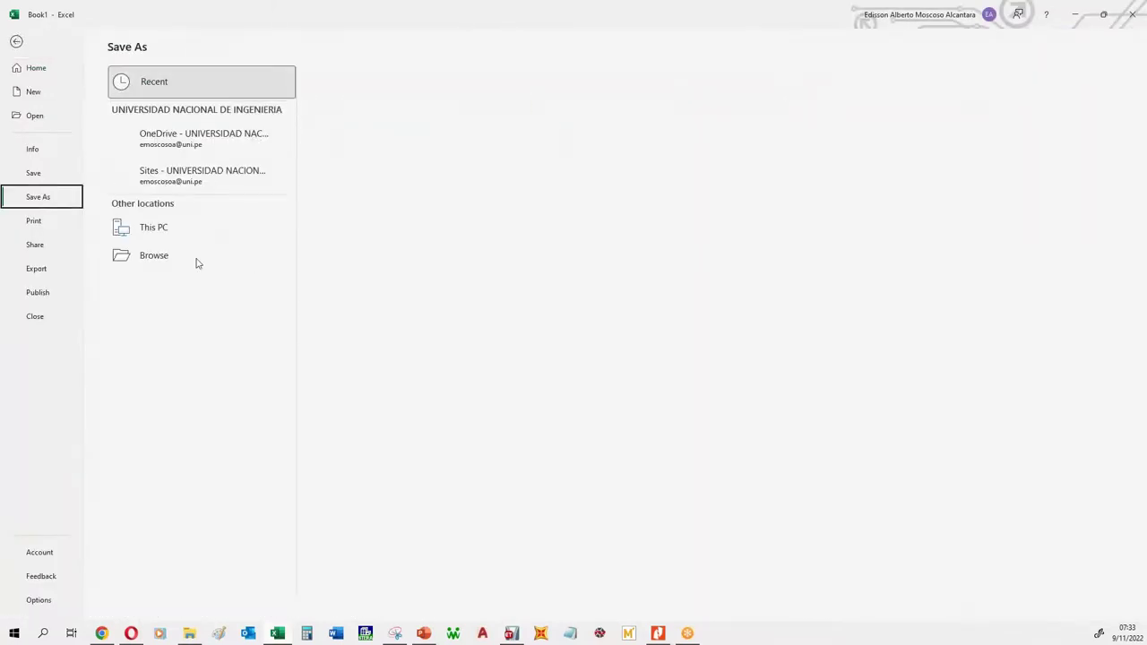
{"action": "left_click", "coordinate": [168, 259]}
{"action": "left_click", "coordinate": [197, 287]}
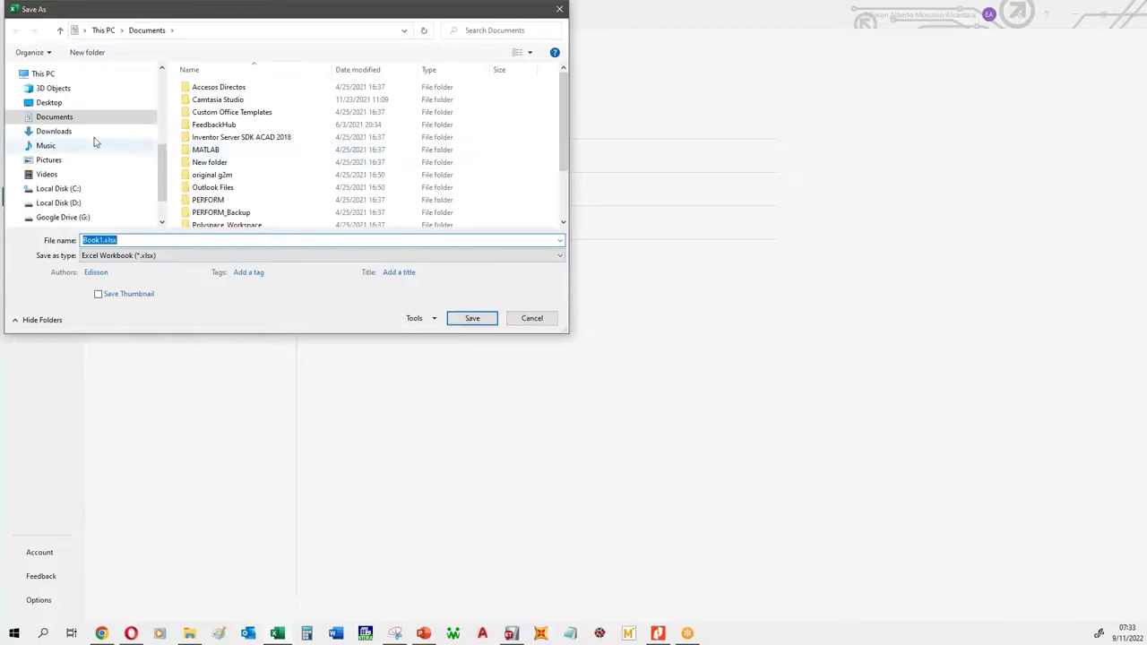
{"action": "scroll", "coordinate": [94, 141], "scroll_direction": "up", "scroll_amount": 3}
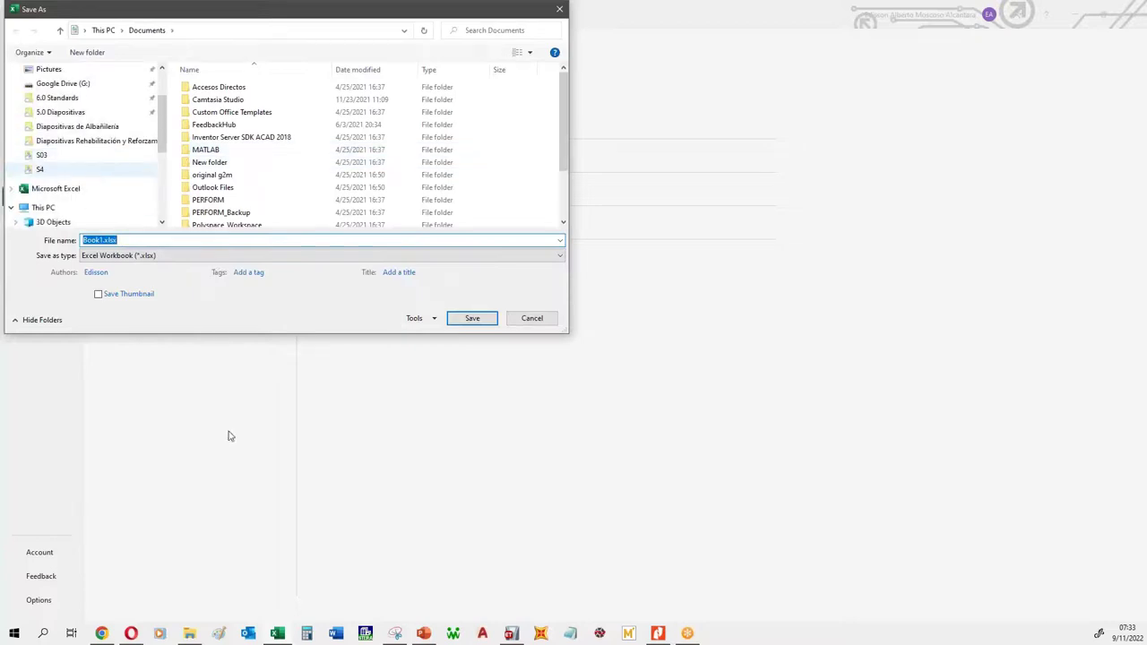
{"action": "left_click", "coordinate": [189, 633]}
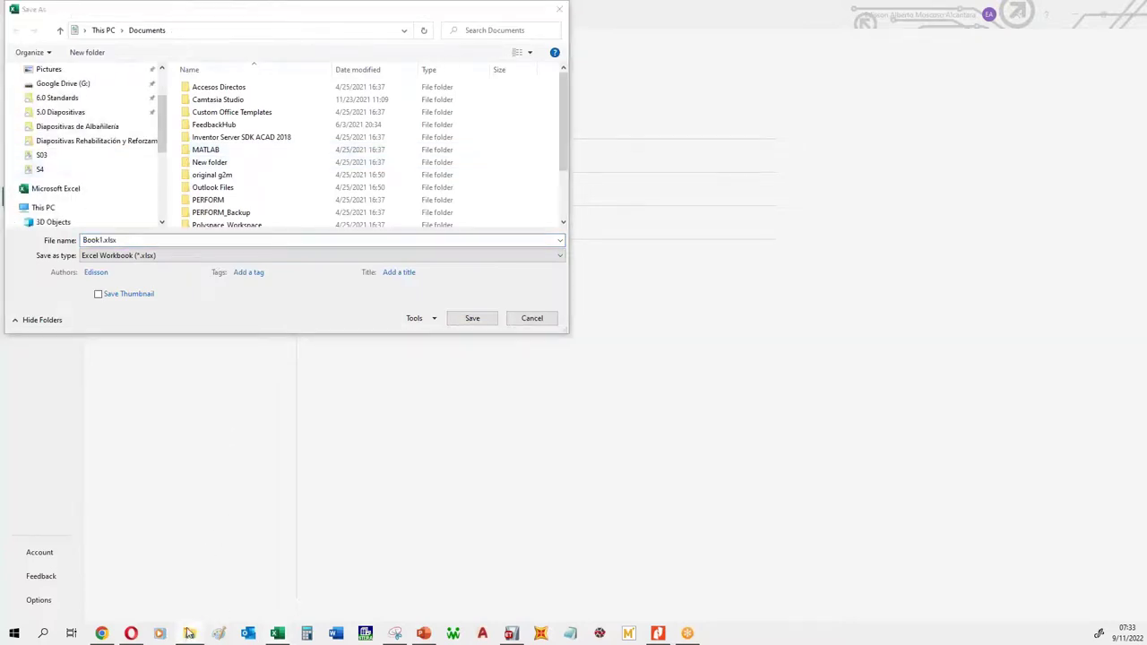
Step: Choose the Google Drive folder My Drive\4.0 CCIP PERU\2.0 Concreto\4. Concreto_22_II\0.2 Concreto_22_II\M3\S01 as the save location
{"action": "left_click", "coordinate": [78, 84]}
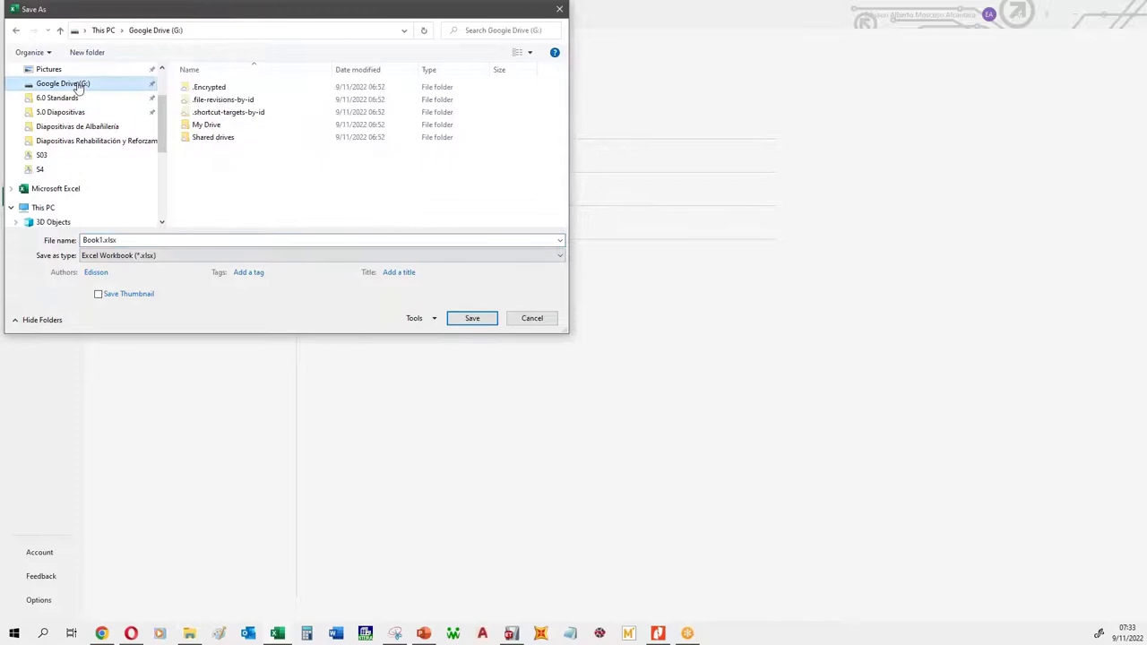
{"action": "double_click", "coordinate": [215, 125]}
{"action": "double_click", "coordinate": [220, 150]}
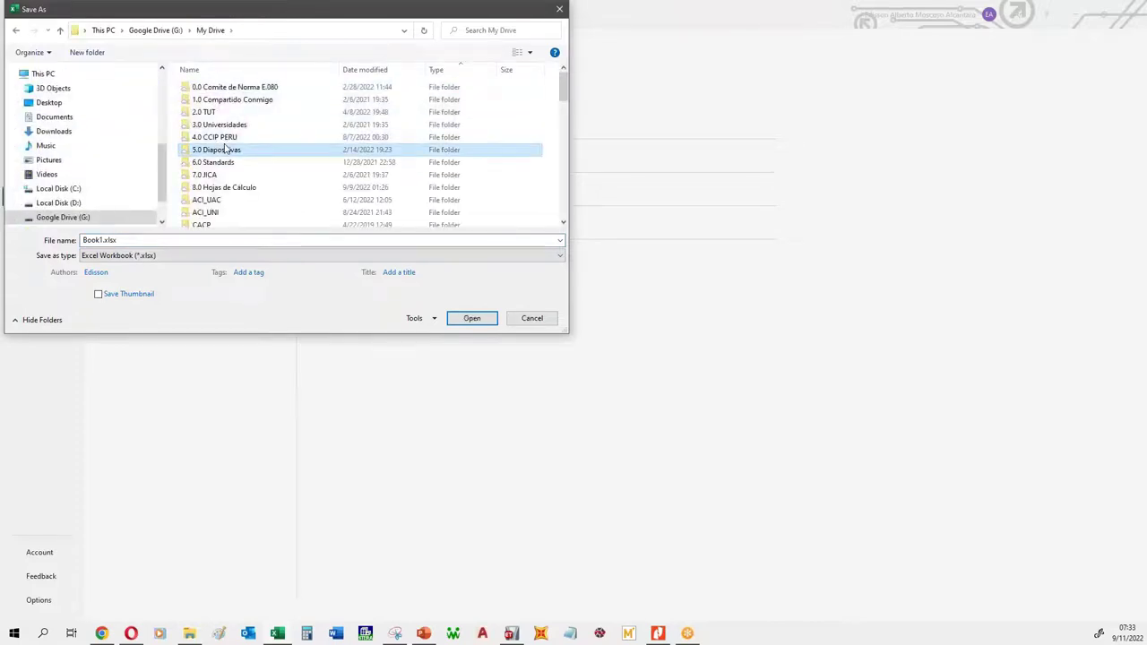
{"action": "key", "text": "alt+Up"}
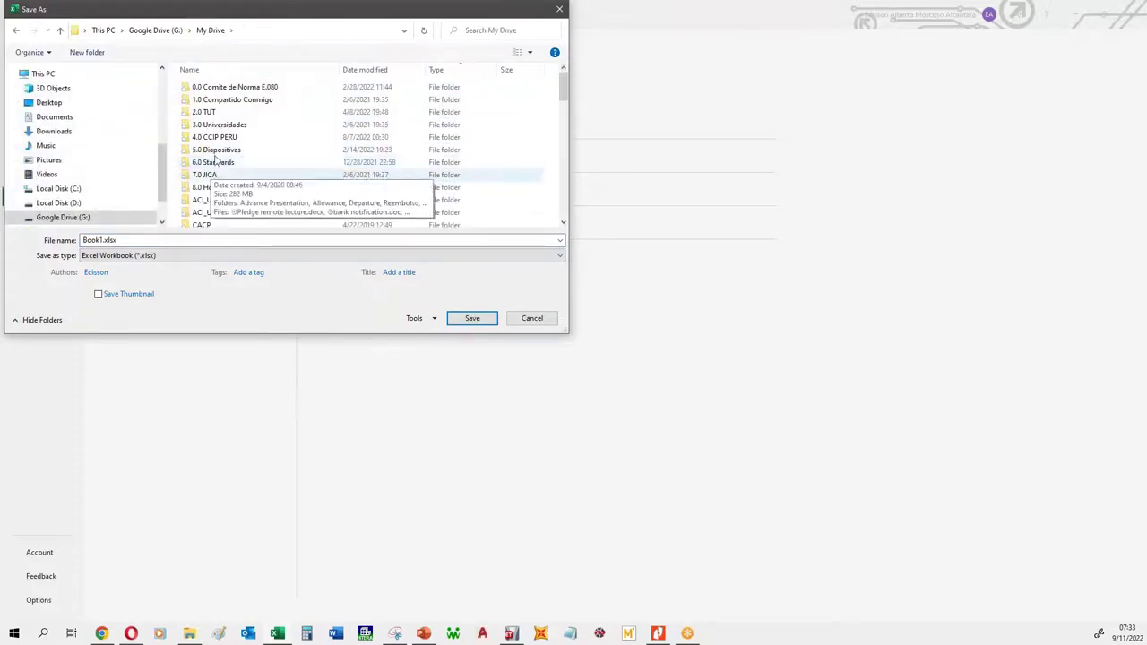
{"action": "double_click", "coordinate": [221, 138]}
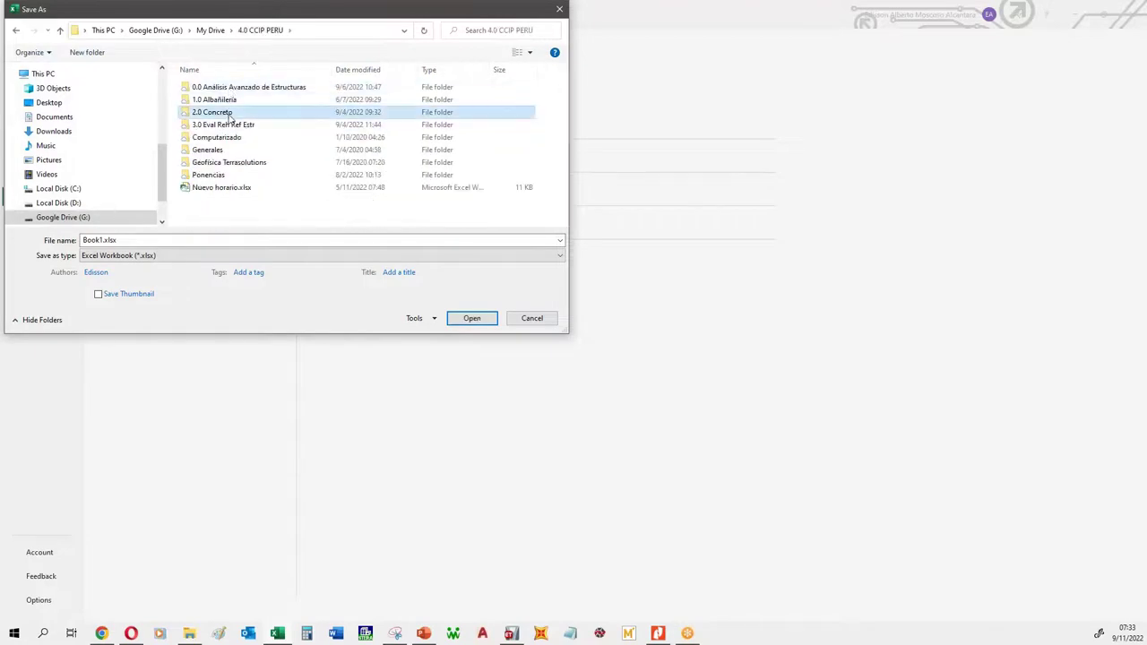
{"action": "double_click", "coordinate": [215, 112]}
{"action": "double_click", "coordinate": [229, 124]}
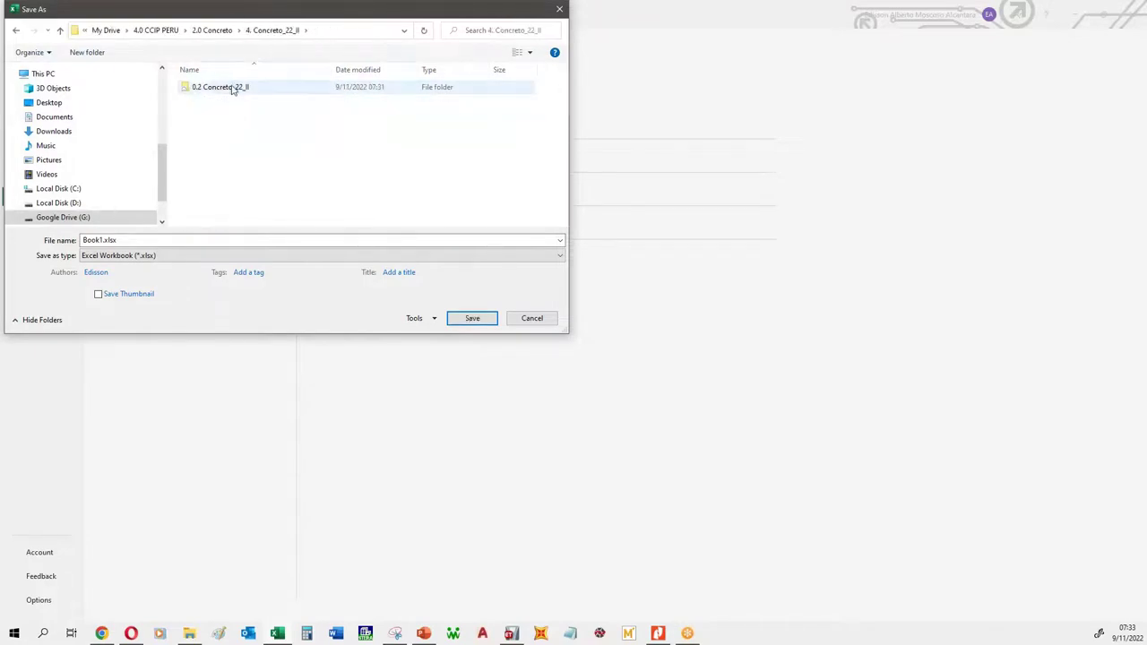
{"action": "double_click", "coordinate": [233, 87]}
{"action": "left_click", "coordinate": [215, 127]}
{"action": "double_click", "coordinate": [215, 130]}
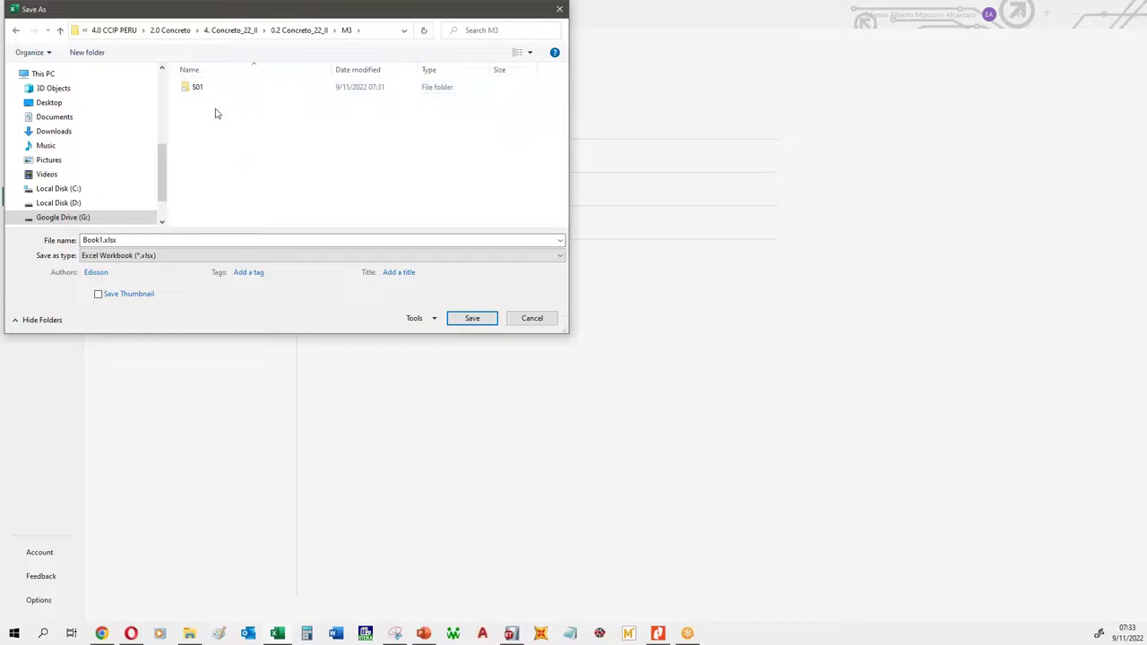
{"action": "double_click", "coordinate": [215, 90]}
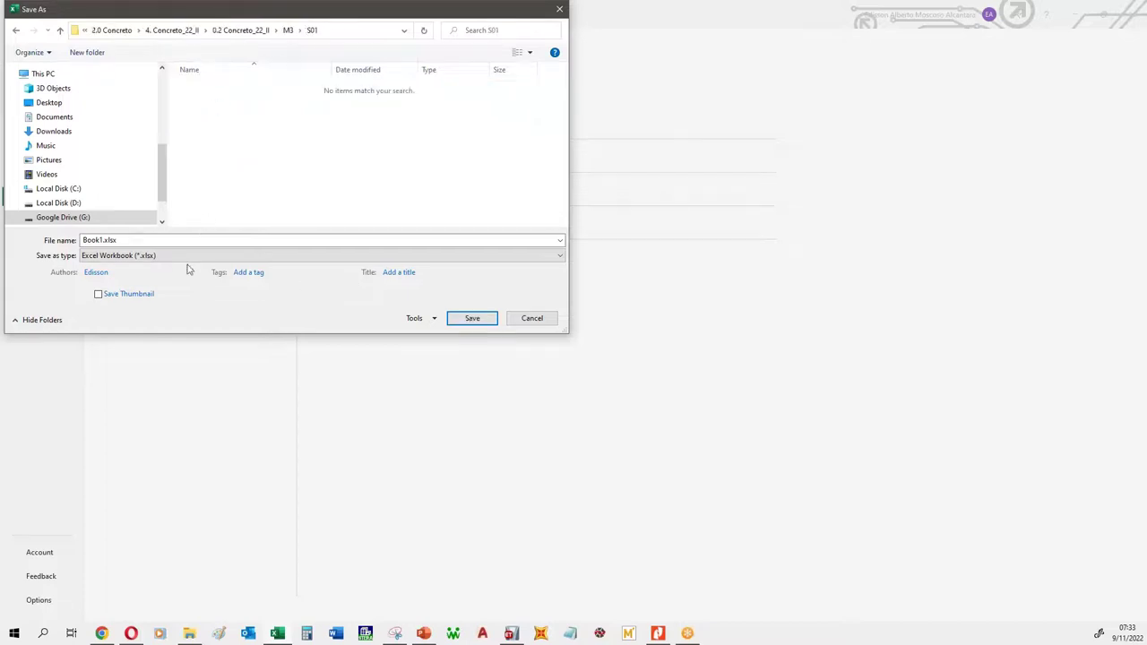
Step: Name the workbook Espectro.xlsx and save it
{"action": "left_click", "coordinate": [93, 240]}
{"action": "left_click_drag", "start_coordinate": [102, 240], "coordinate": [39, 240]}
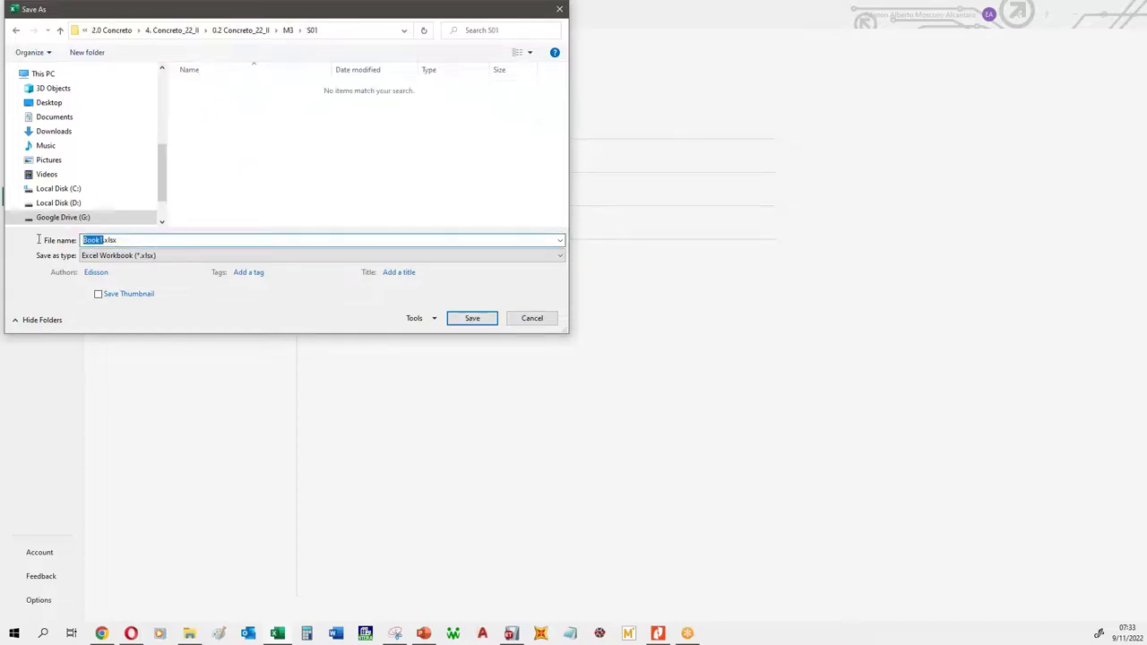
{"action": "type", "text": "Espectro"}
{"action": "key", "text": "Return"}
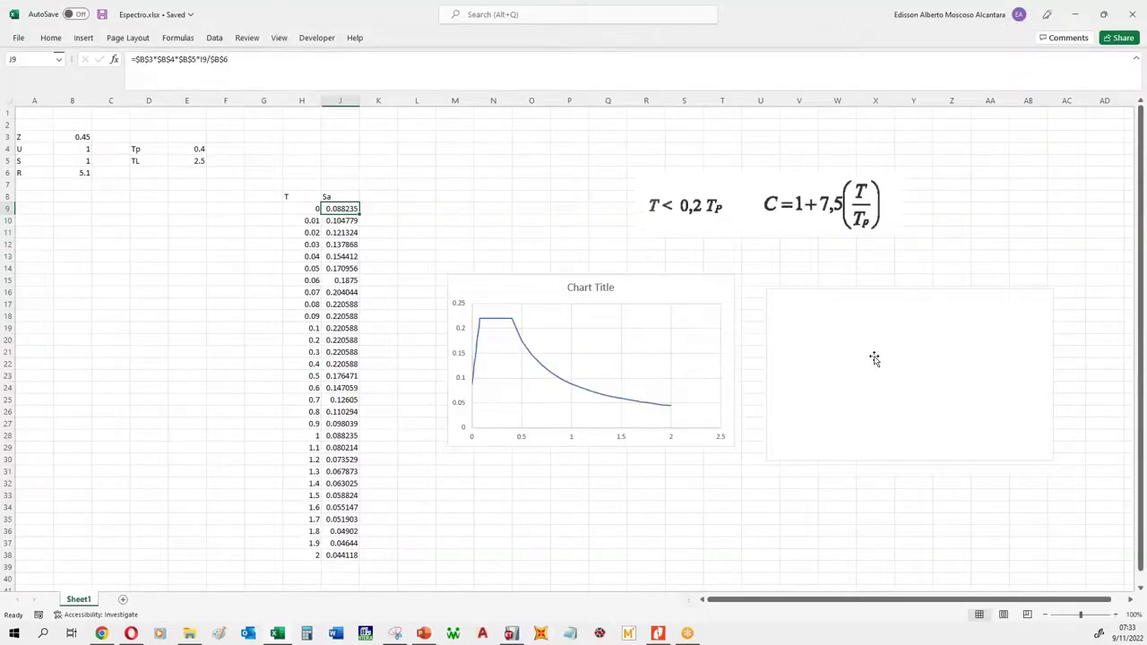
Step: Undo the deletion of the C column between the T and Sa columns
{"action": "left_click", "coordinate": [385, 150]}
{"action": "key", "text": "ctrl+z"}
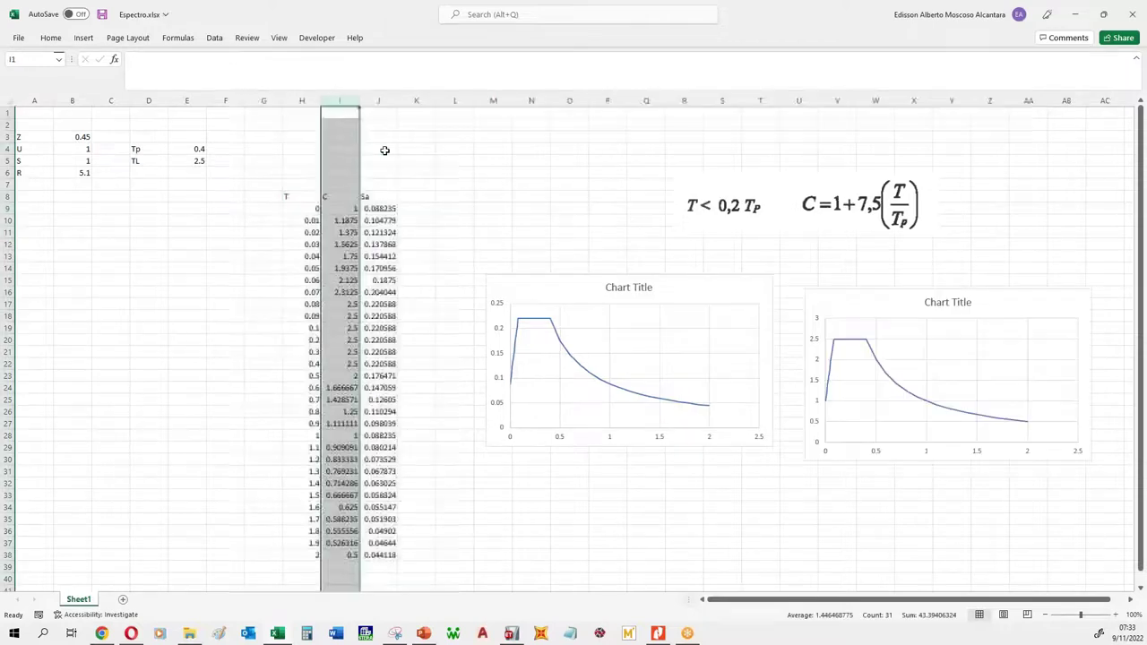
{"action": "left_click", "coordinate": [580, 199]}
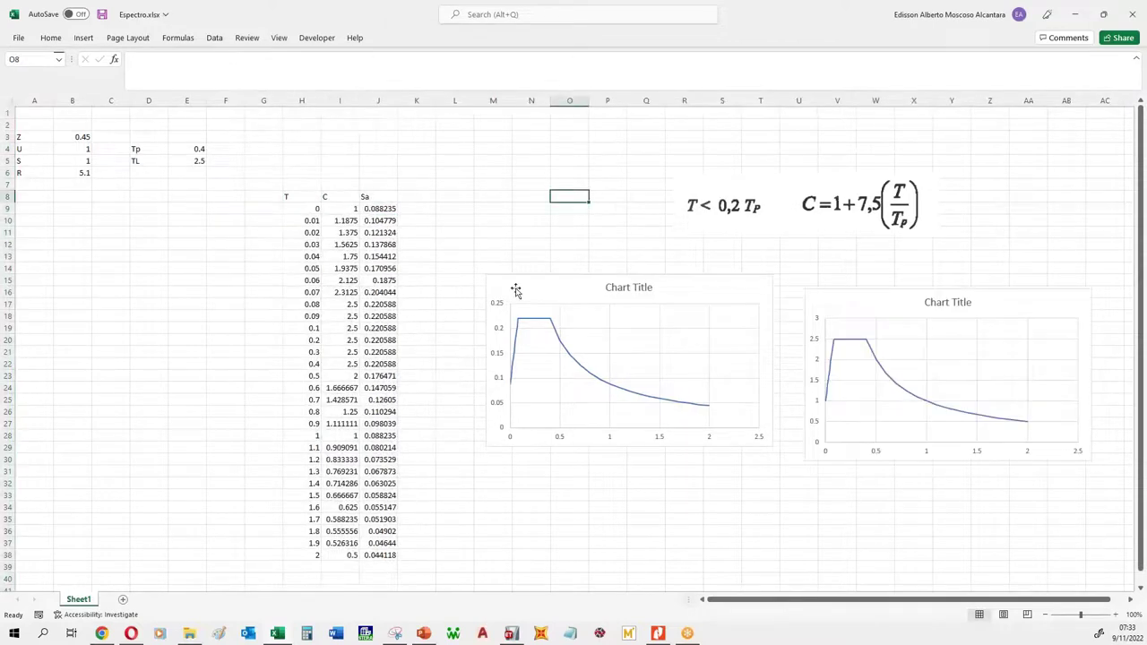
Step: Replace the title of the chart plotting the C coefficient with C
{"action": "left_click", "coordinate": [948, 301]}
{"action": "double_click", "coordinate": [936, 302]}
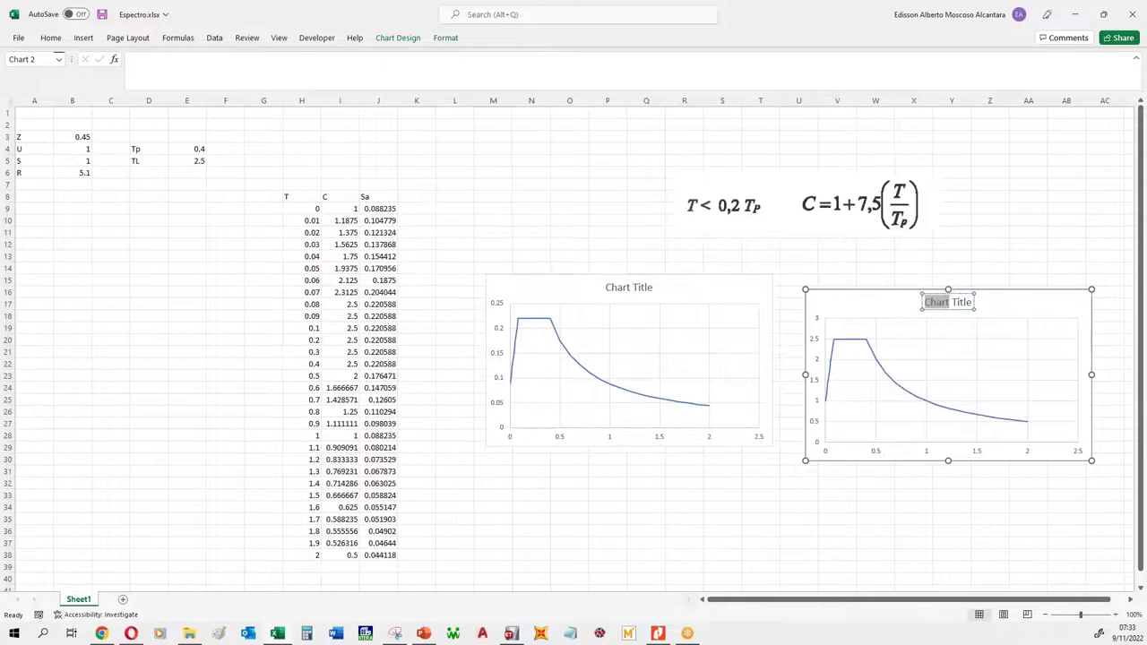
{"action": "key", "text": "shift+End"}
{"action": "key", "text": "Delete"}
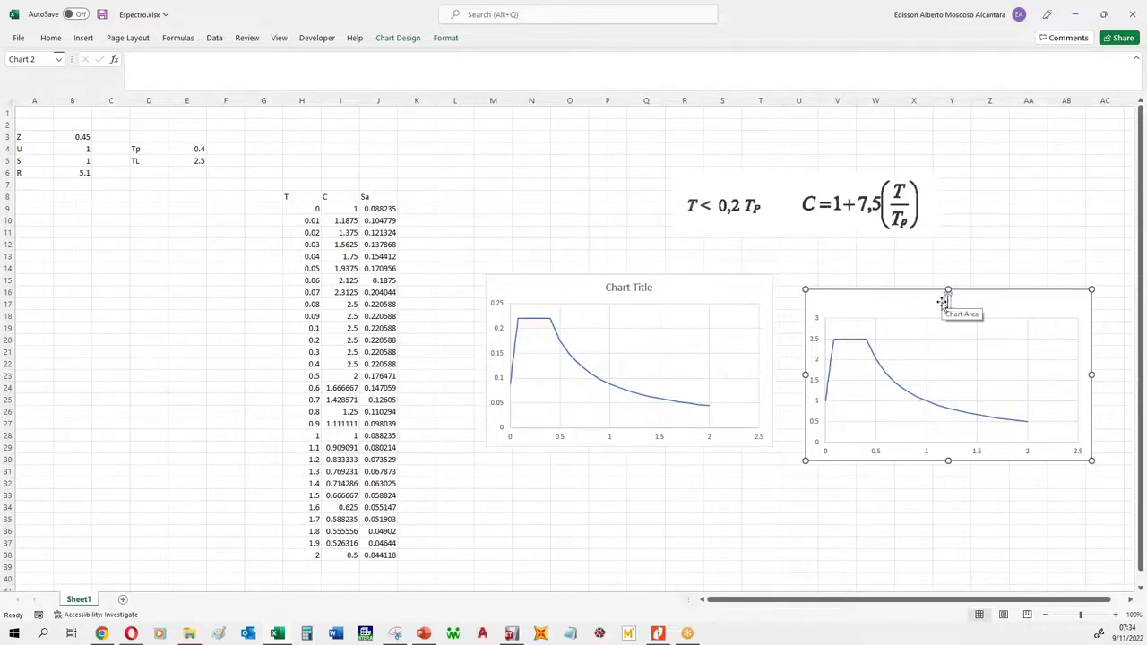
{"action": "type", "text": "C"}
{"action": "left_click", "coordinate": [951, 267]}
Step: Replace the title of the spectral acceleration chart with Sa
{"action": "left_click", "coordinate": [629, 286]}
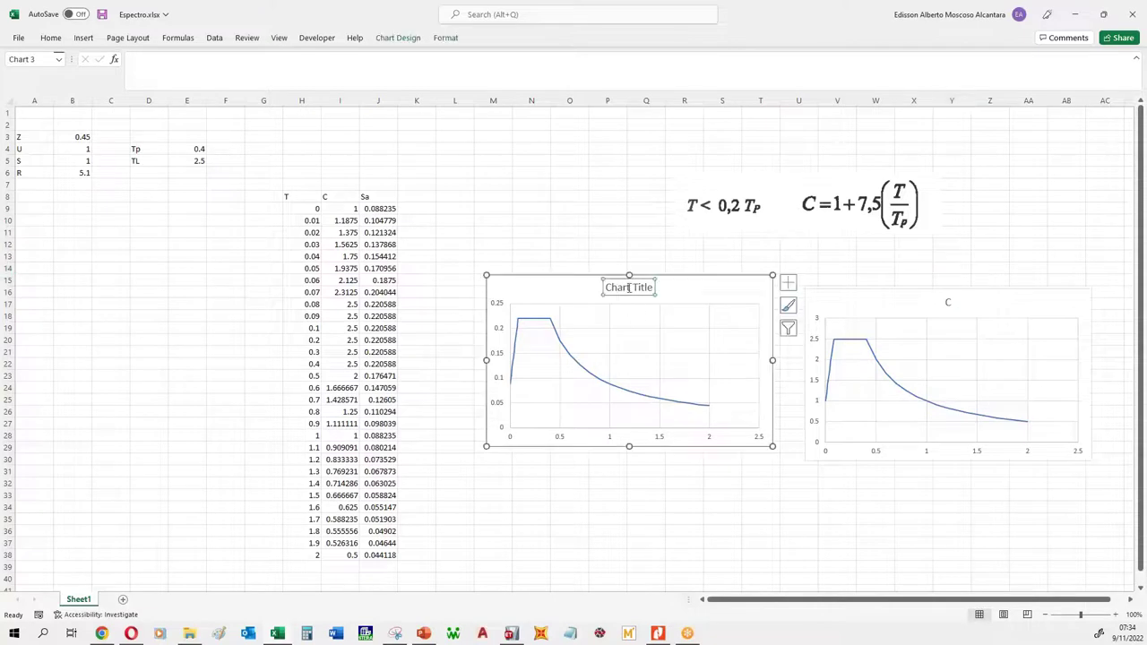
{"action": "triple_click", "coordinate": [629, 287]}
{"action": "type", "text": "S"}
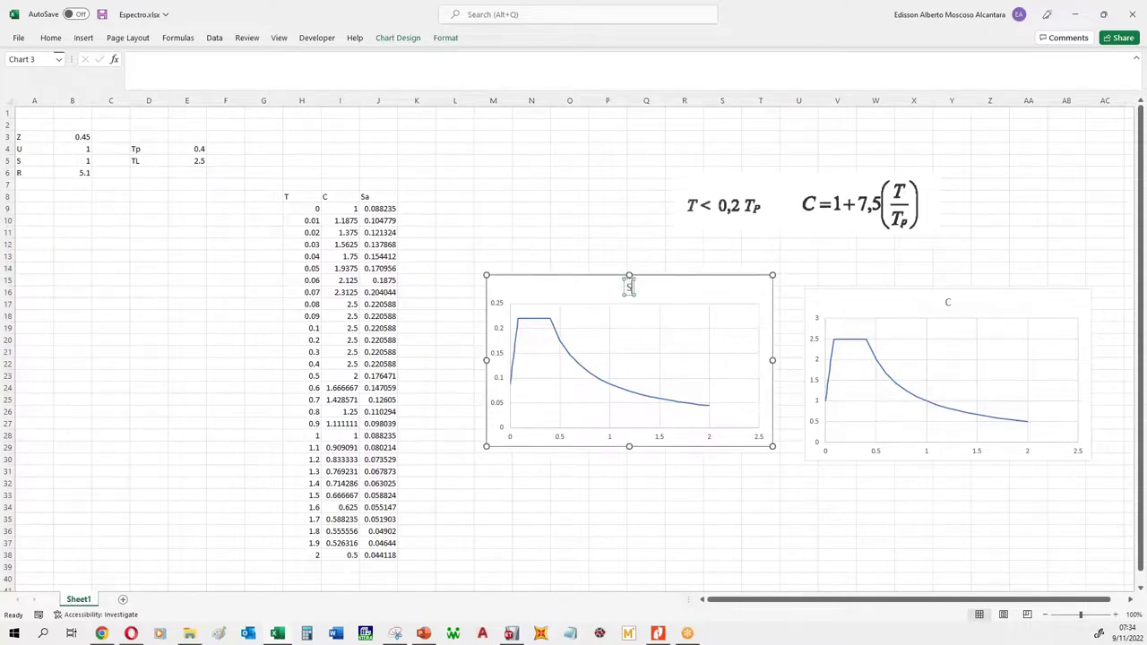
{"action": "type", "text": "a"}
{"action": "left_click", "coordinate": [636, 247]}
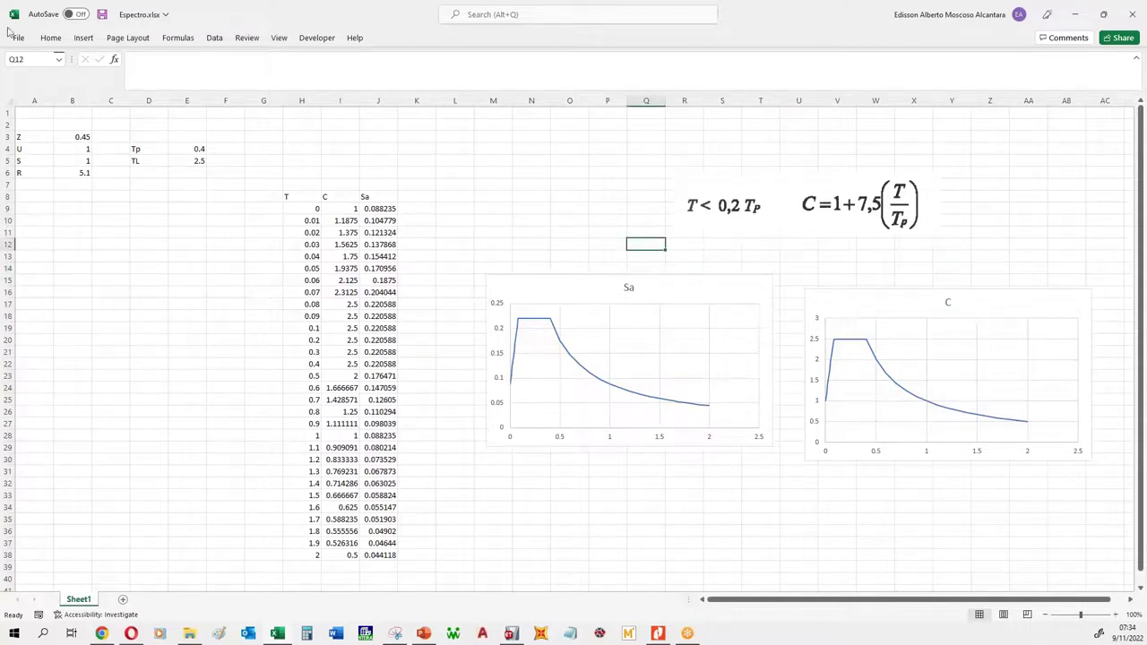
Step: Save and close the workbook, and accept the user-defined spectrum function in ETABS
{"action": "left_click", "coordinate": [100, 15]}
{"action": "left_click", "coordinate": [1132, 15]}
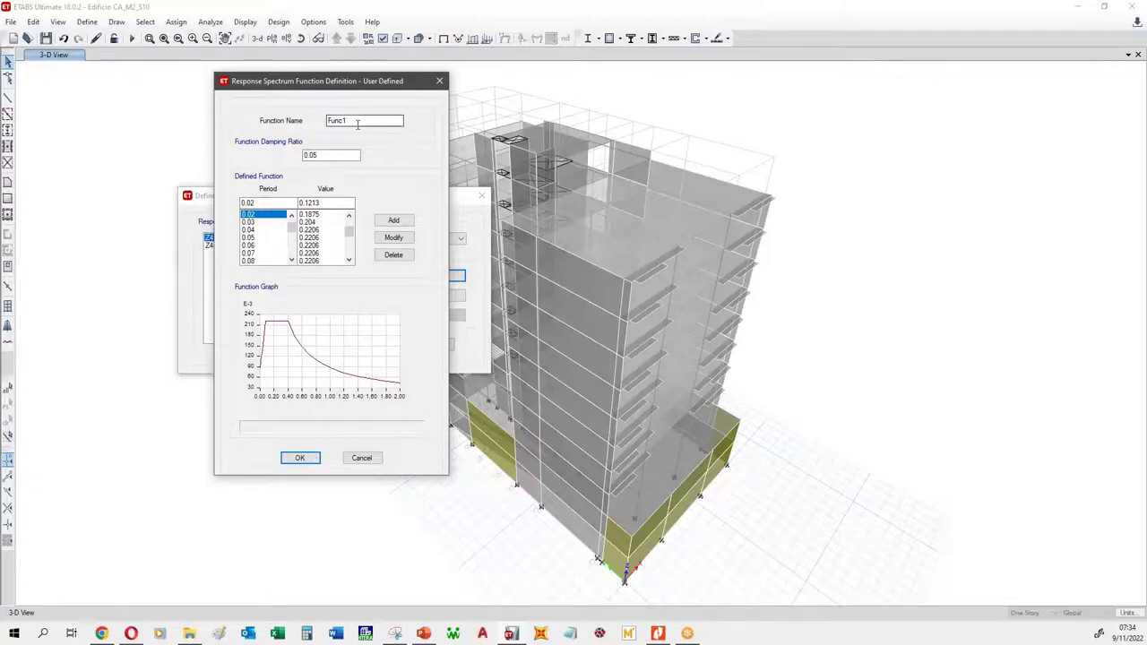
{"action": "left_click", "coordinate": [299, 458]}
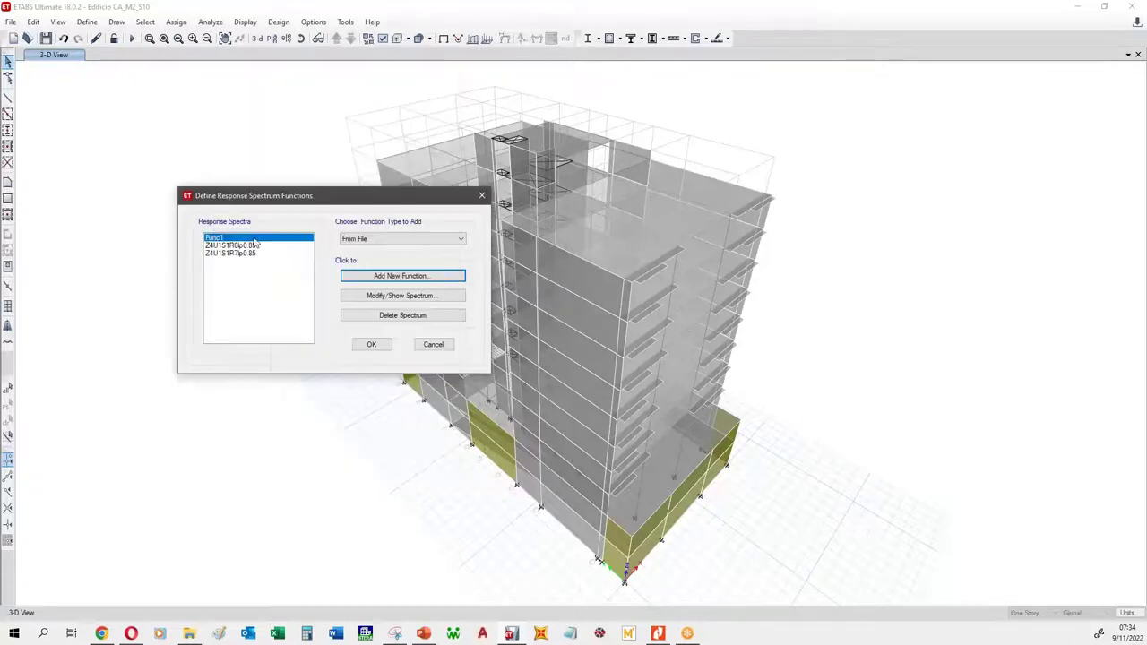
Step: Review the national code options offered as response spectrum function types, such as the Guatemala and Mexico codes
{"action": "left_click", "coordinate": [401, 238]}
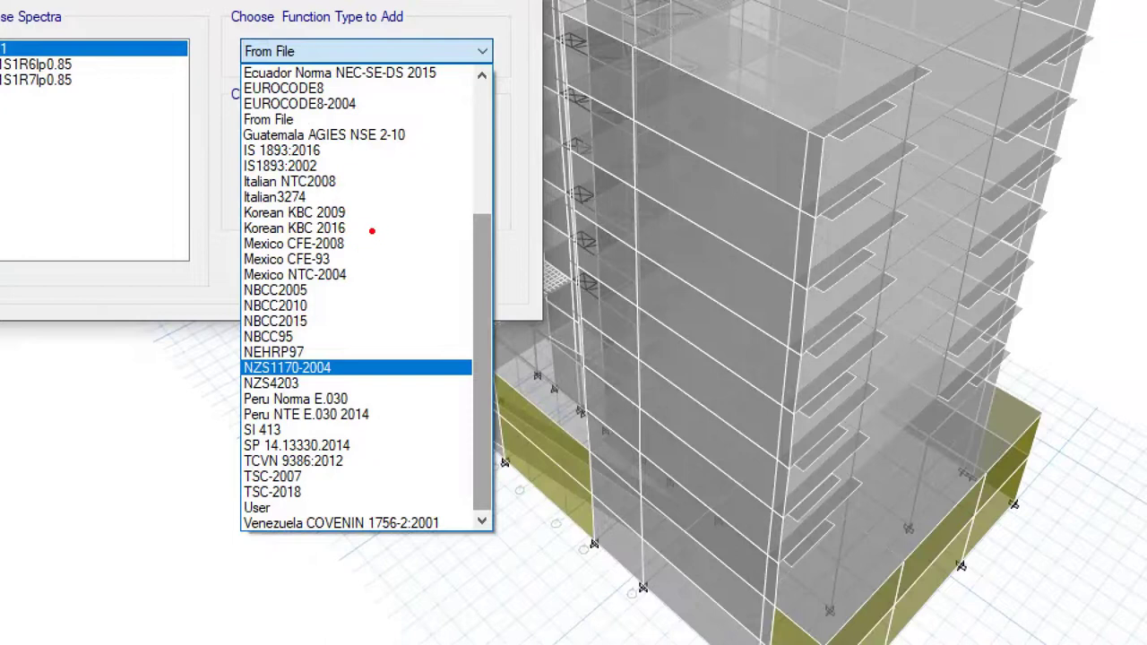
{"action": "left_click_drag", "start_coordinate": [372, 231], "coordinate": [374, 277]}
{"action": "mouse_move", "coordinate": [355, 203]}
{"action": "left_mouse_down"}
{"action": "mouse_move", "coordinate": [380, 204]}
{"action": "mouse_move", "coordinate": [397, 173]}
{"action": "left_mouse_up"}
{"action": "left_click_drag", "start_coordinate": [417, 129], "coordinate": [439, 122]}
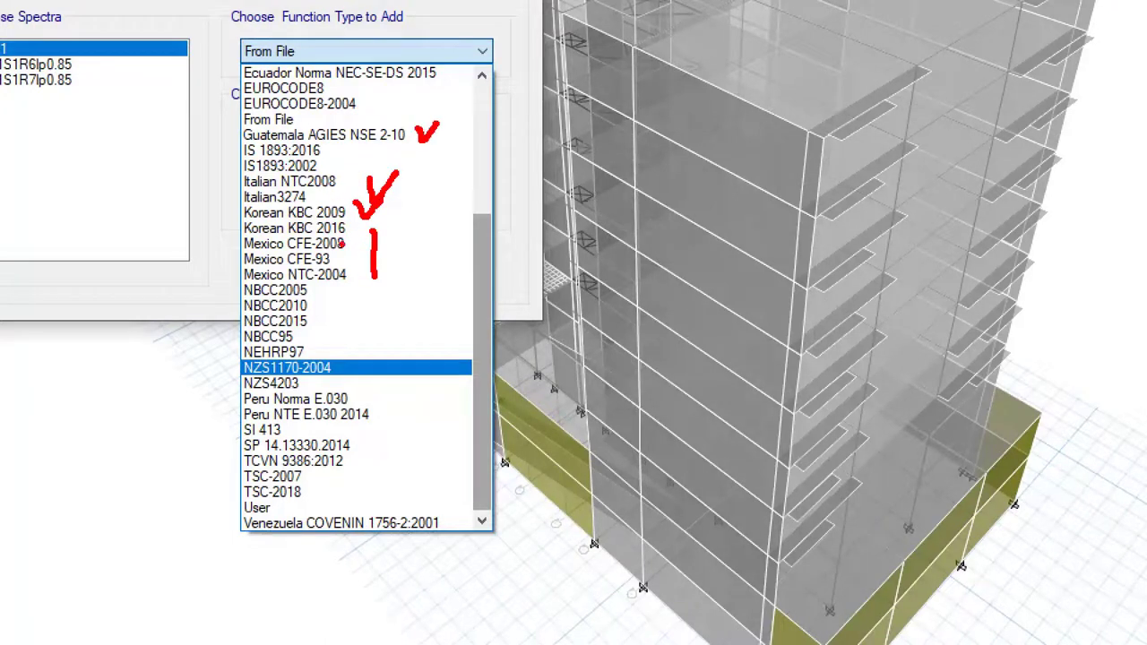
{"action": "left_click_drag", "start_coordinate": [451, 66], "coordinate": [478, 43]}
{"action": "mouse_move", "coordinate": [382, 398]}
{"action": "left_mouse_down"}
{"action": "mouse_move", "coordinate": [390, 417]}
{"action": "mouse_move", "coordinate": [410, 383]}
{"action": "left_mouse_up"}
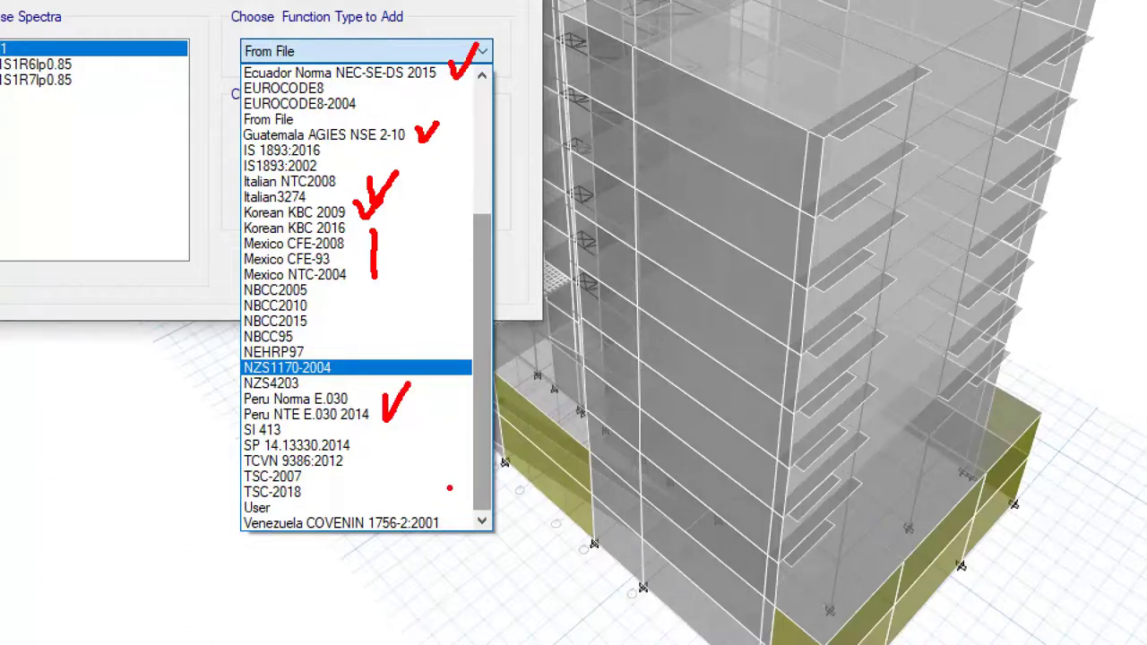
{"action": "left_click_drag", "start_coordinate": [448, 489], "coordinate": [469, 469]}
{"action": "left_click_drag", "start_coordinate": [229, 424], "coordinate": [230, 497]}
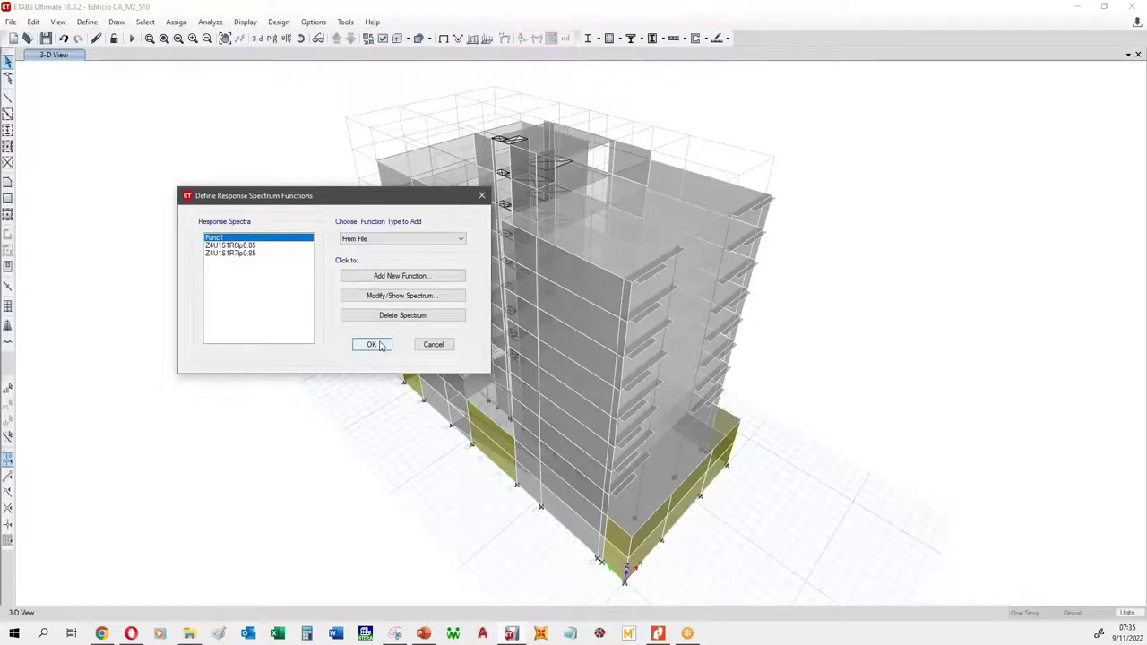
Step: Select the Z4U1S1R6Ip0.85 and Z4U1S1R7Ip0.85 response spectra in turn and close the spectrum function definitions
{"action": "left_click", "coordinate": [251, 252]}
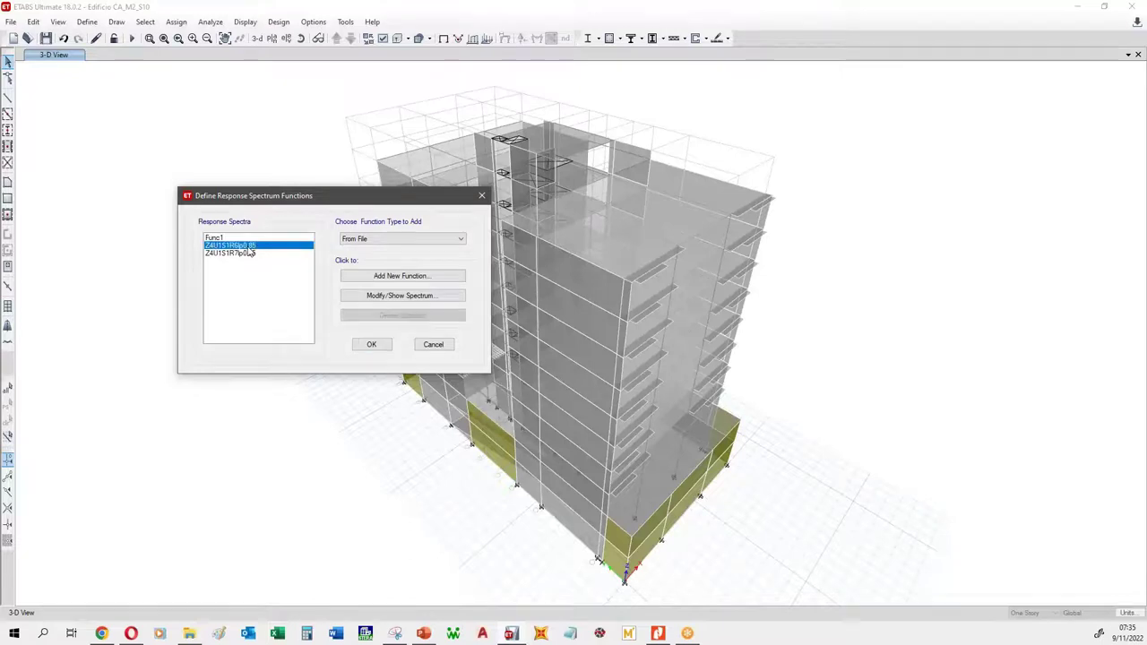
{"action": "left_click", "coordinate": [245, 245]}
{"action": "left_click", "coordinate": [250, 253]}
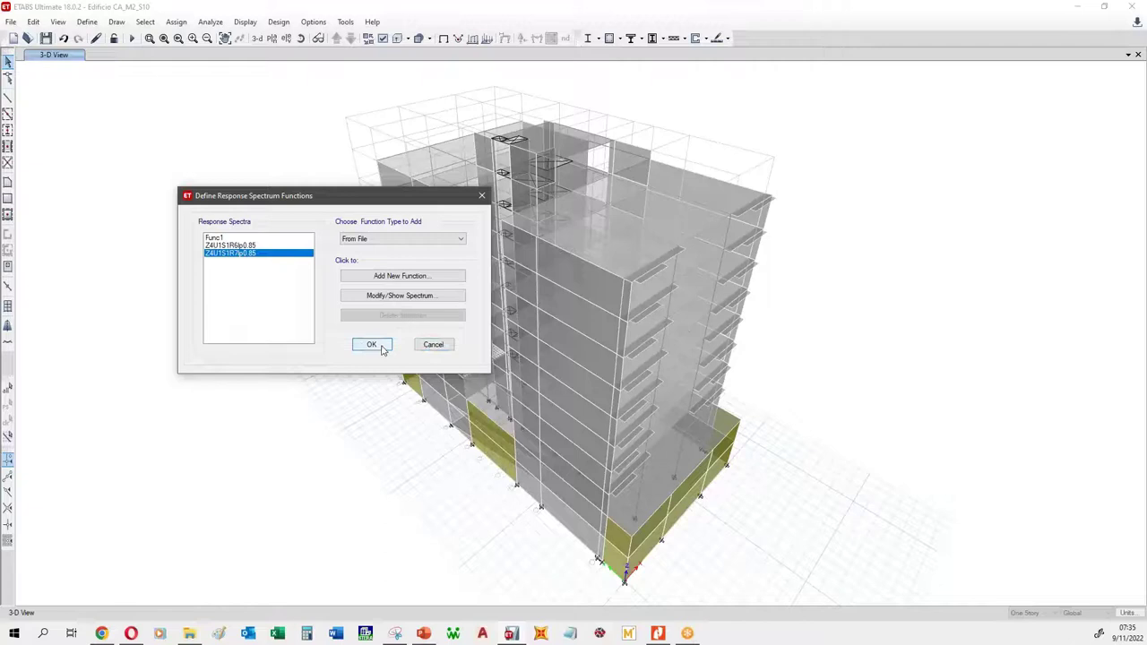
{"action": "left_click", "coordinate": [372, 345]}
Step: Examine the applied loads and function of the SZ_Din response spectrum load case, closing the load cases without changes
{"action": "left_click", "coordinate": [86, 22]}
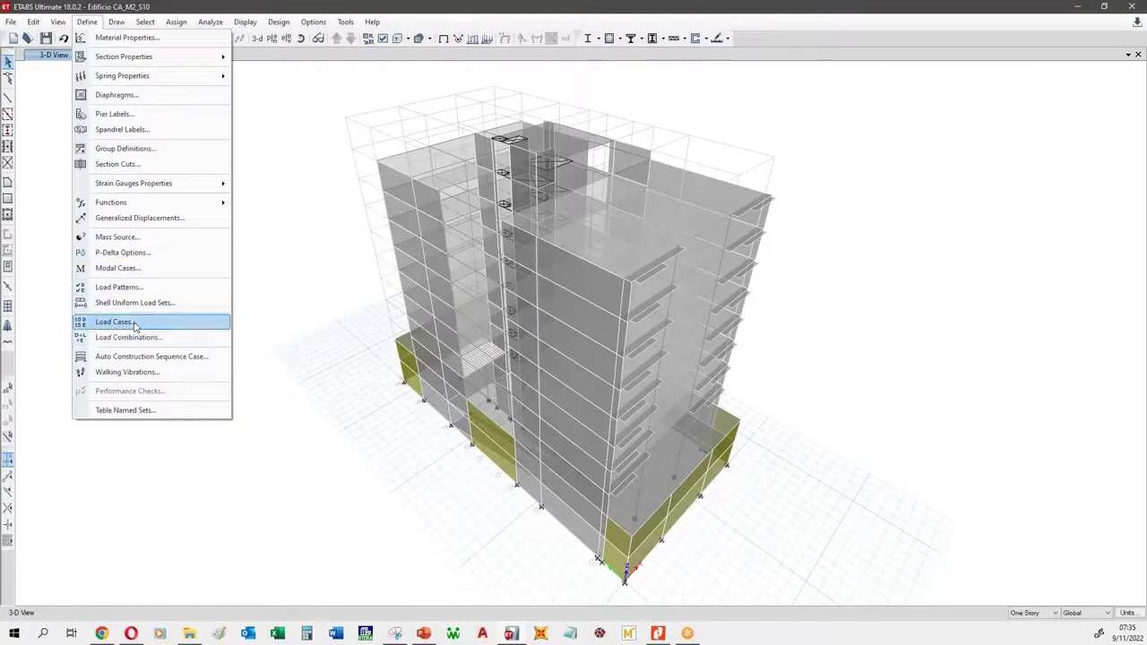
{"action": "left_click", "coordinate": [114, 322]}
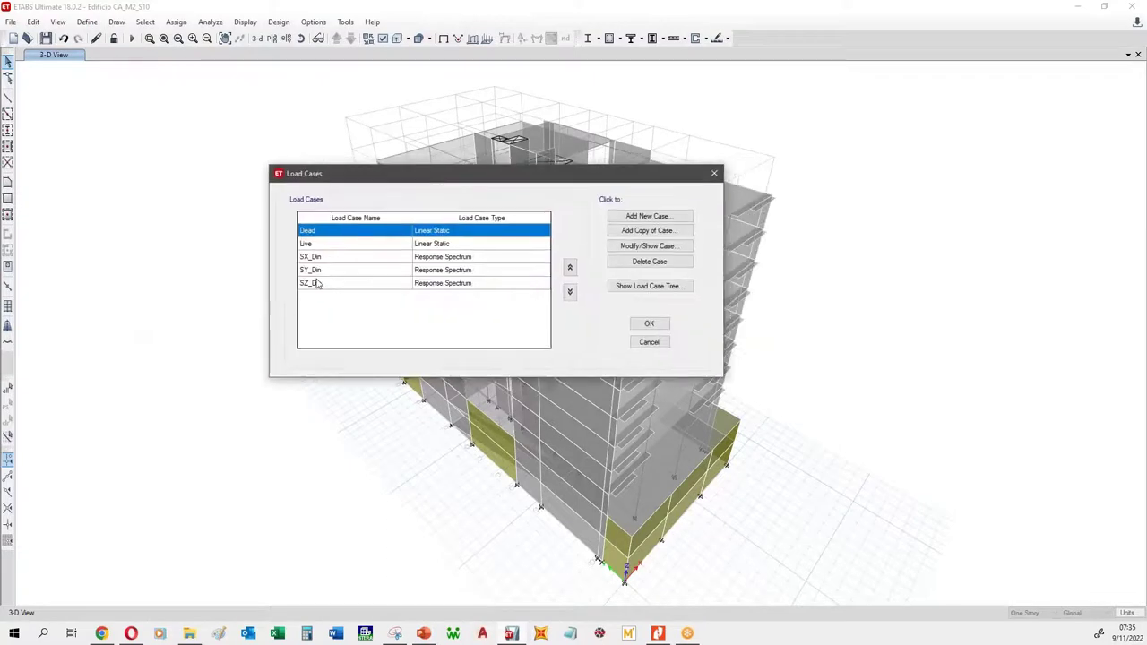
{"action": "left_click", "coordinate": [316, 283]}
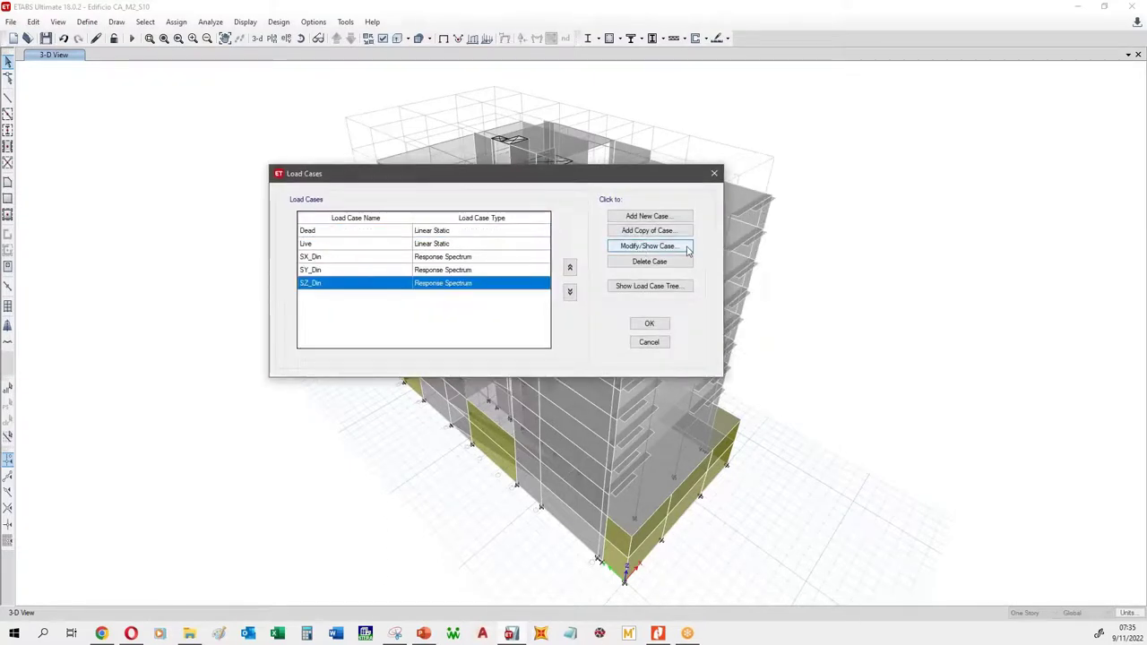
{"action": "left_click", "coordinate": [687, 248]}
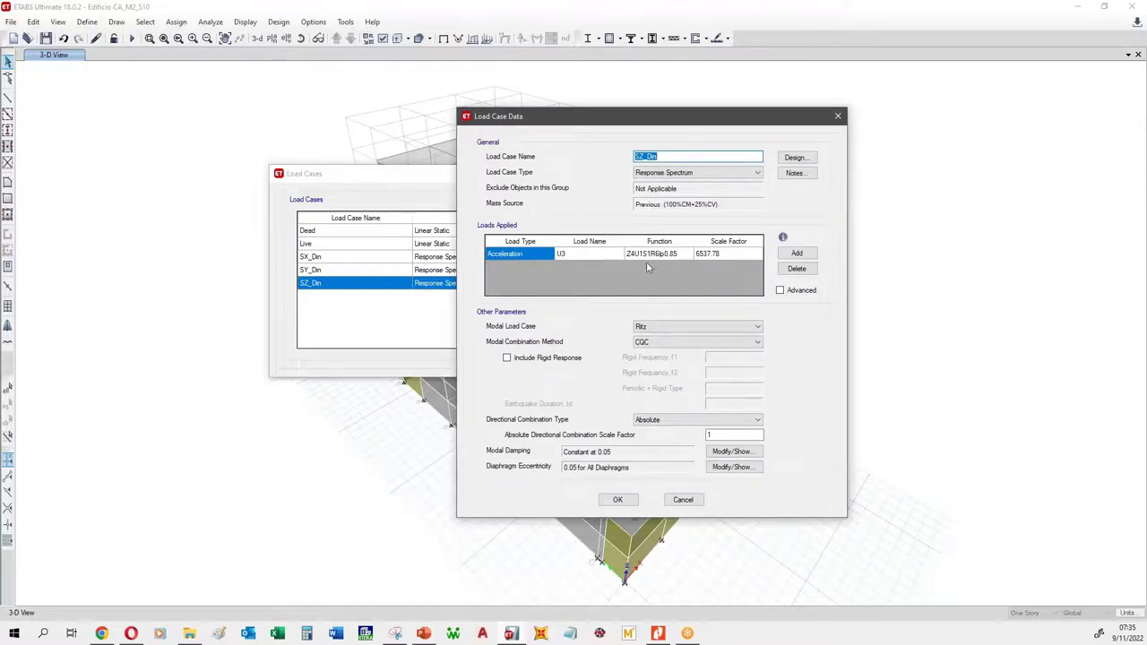
{"action": "left_click", "coordinate": [838, 116]}
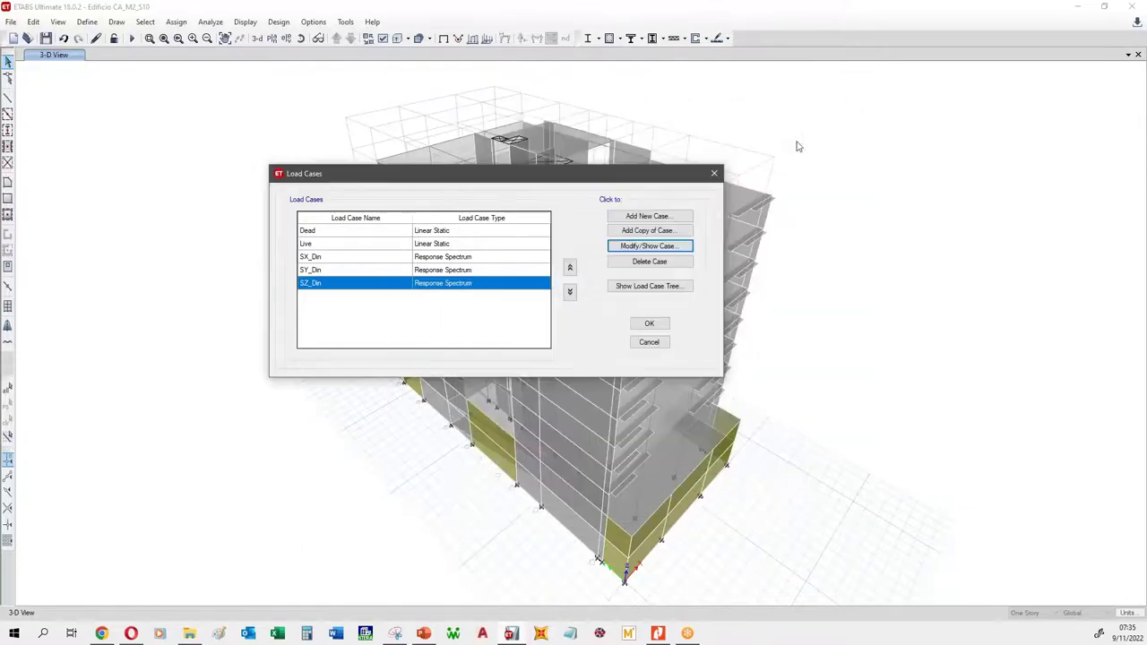
{"action": "left_click", "coordinate": [649, 344]}
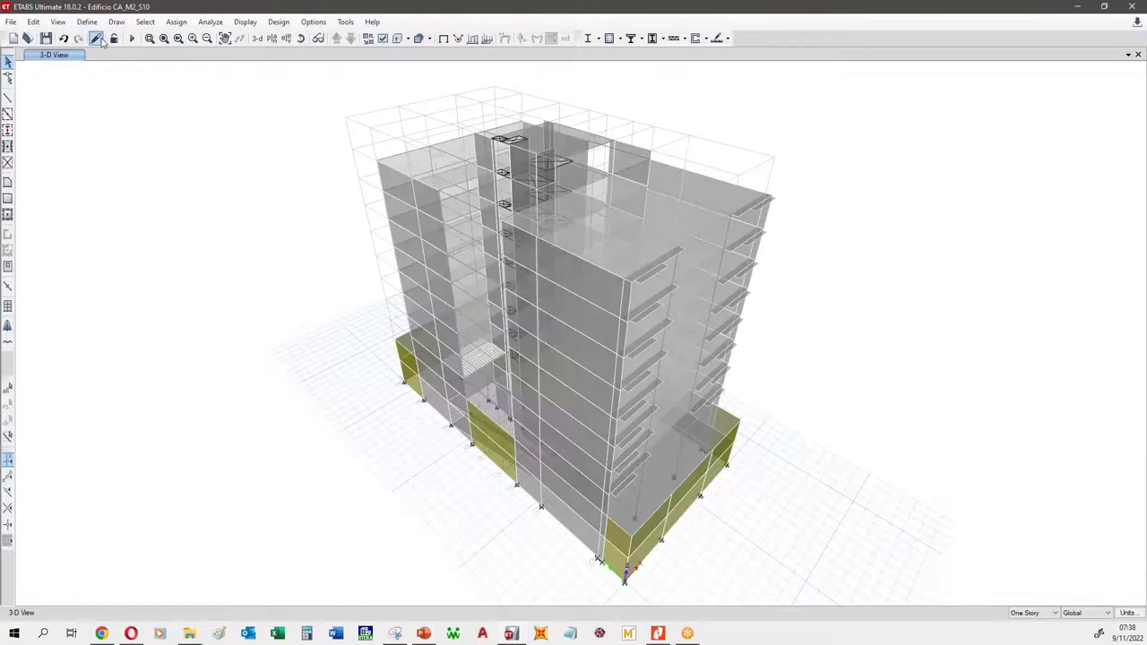
{"action": "left_click", "coordinate": [88, 21]}
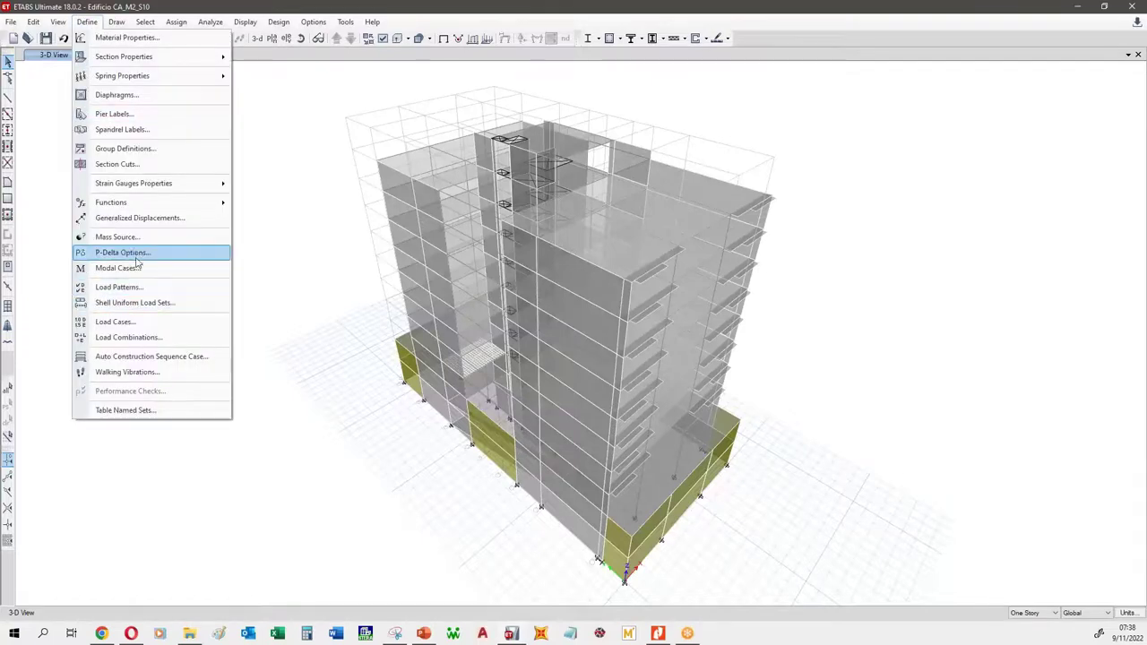
{"action": "left_click", "coordinate": [138, 290]}
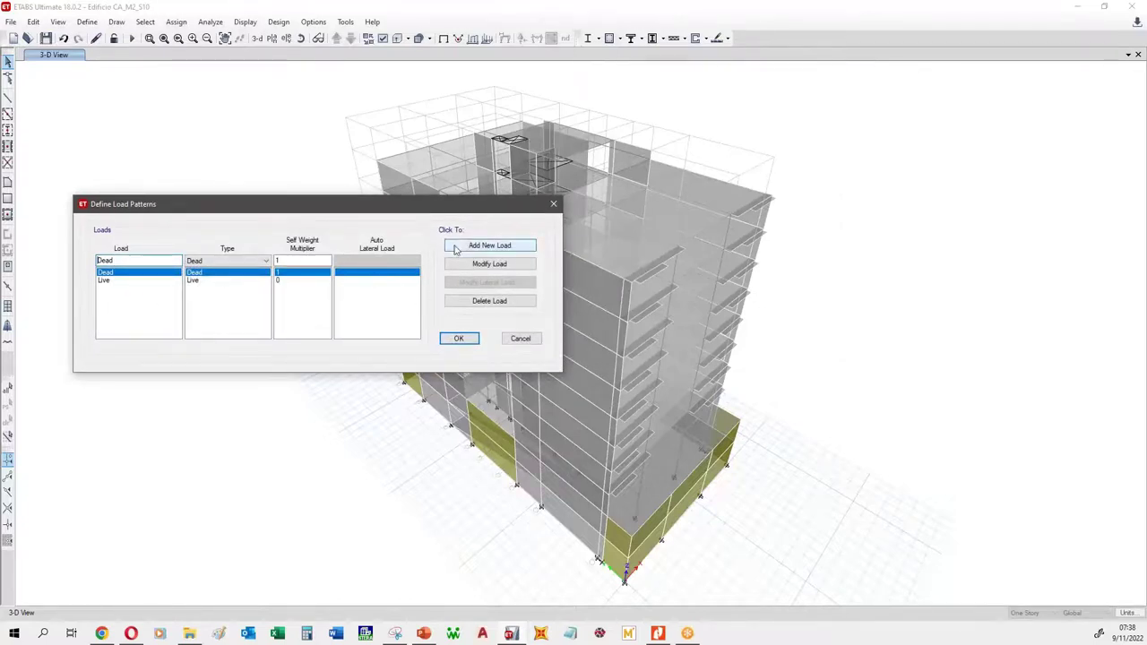
{"action": "left_click", "coordinate": [520, 339]}
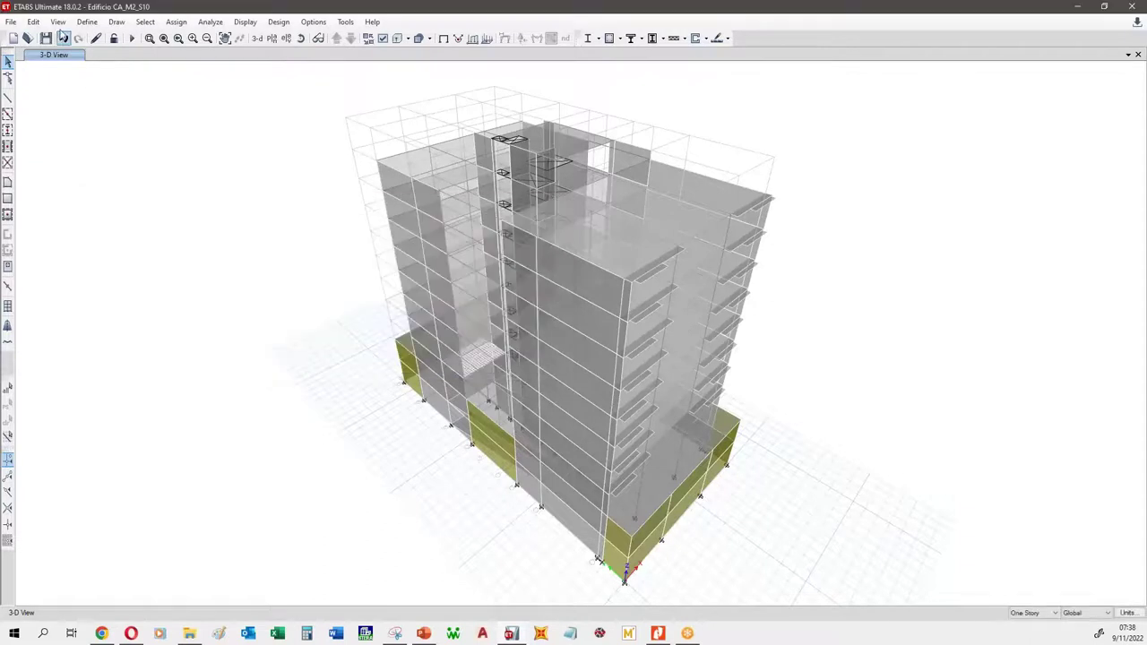
Step: Add a load pattern named s with the Seismic type and User Coefficient as its auto lateral load
{"action": "left_click", "coordinate": [87, 21]}
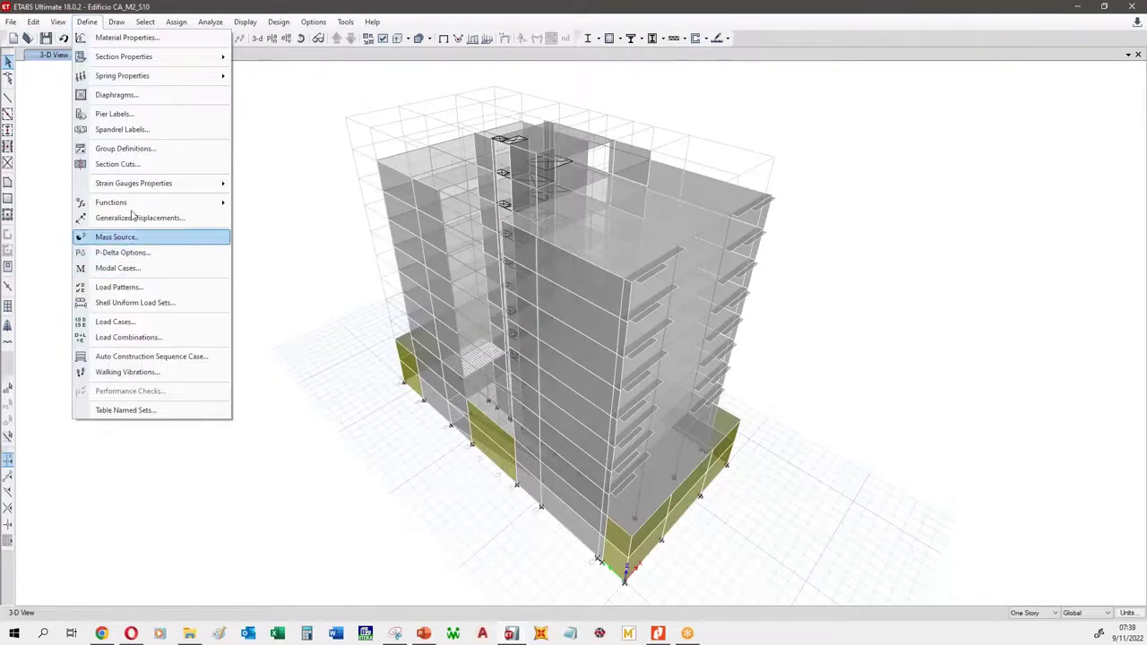
{"action": "left_click", "coordinate": [323, 296]}
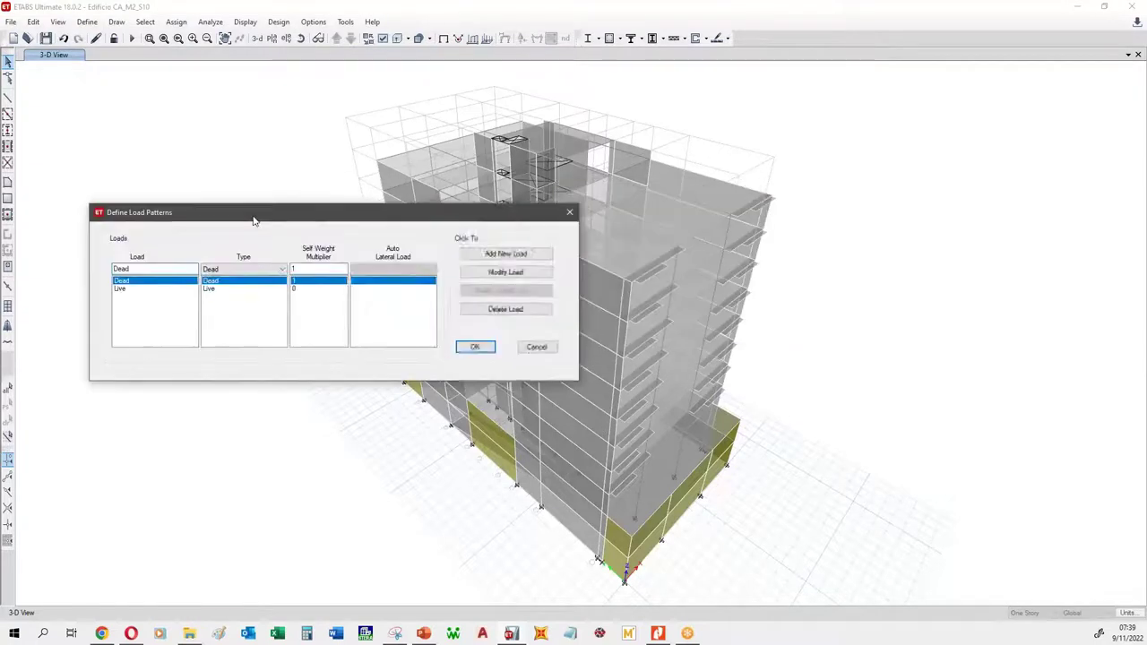
{"action": "left_click", "coordinate": [292, 283]}
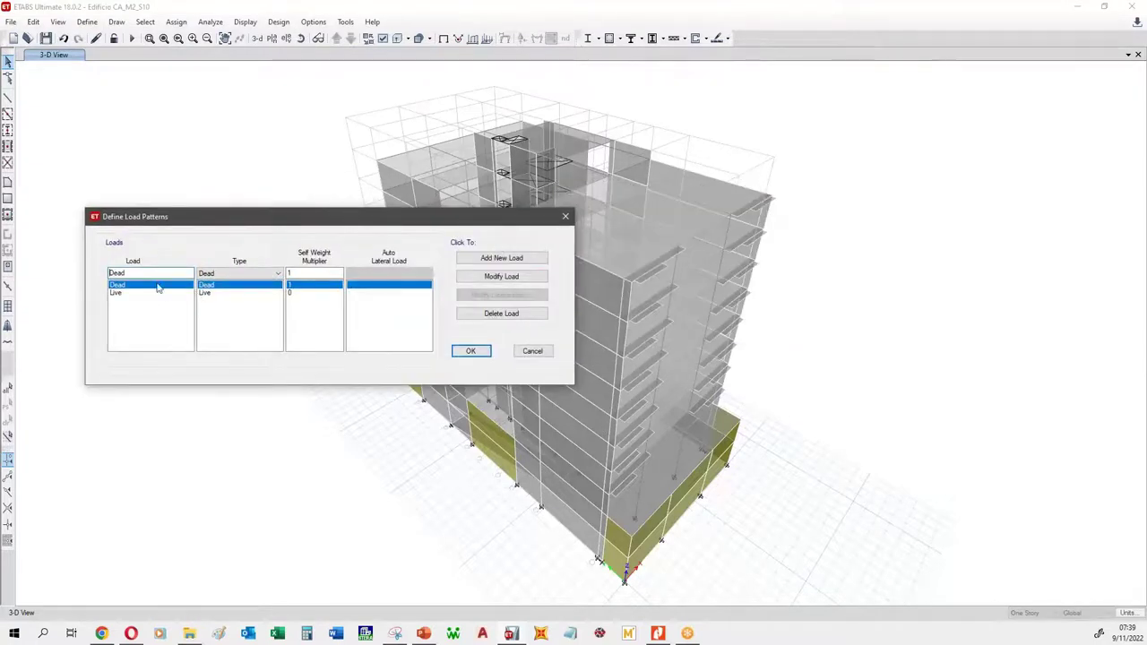
{"action": "left_click", "coordinate": [241, 273]}
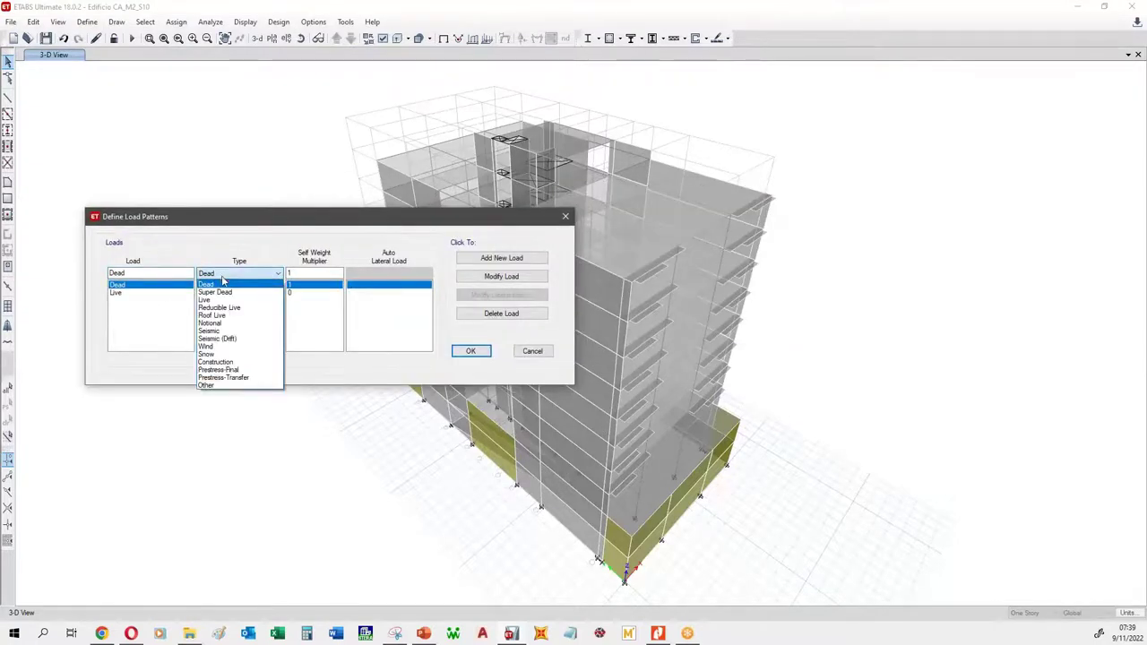
{"action": "left_click", "coordinate": [210, 331]}
{"action": "type", "text": "s"}
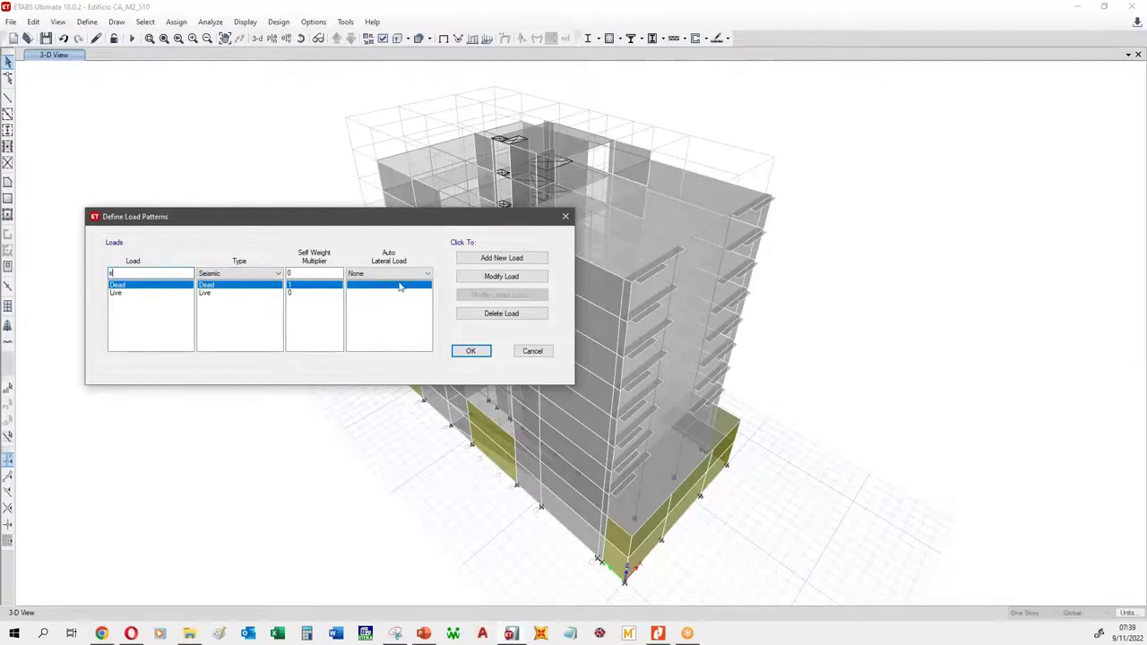
{"action": "left_click", "coordinate": [397, 274]}
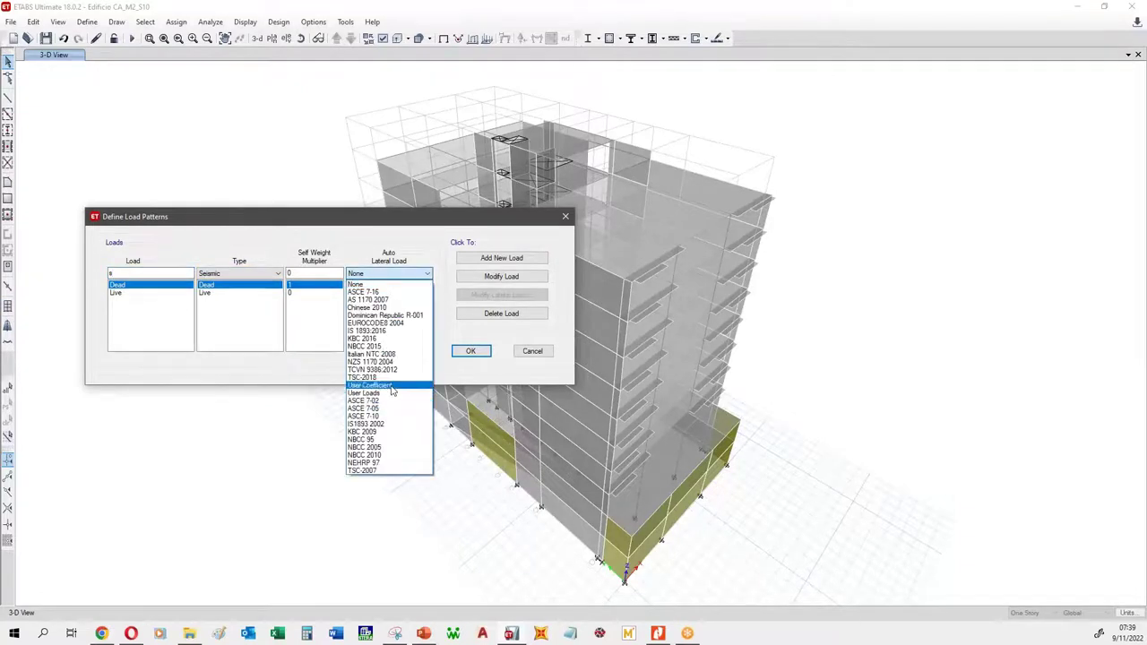
{"action": "left_click", "coordinate": [390, 386]}
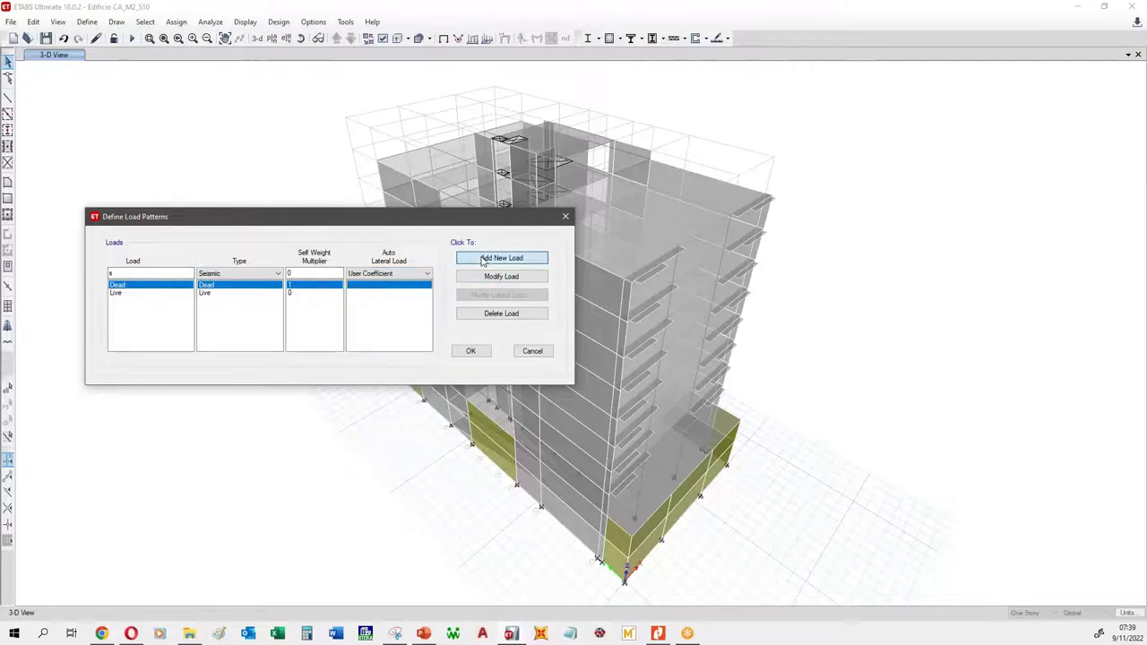
{"action": "left_click", "coordinate": [501, 258]}
Step: Examine the seismic pattern's base shear coefficient C and building height exponent K, and discard the new load pattern
{"action": "left_click", "coordinate": [535, 295]}
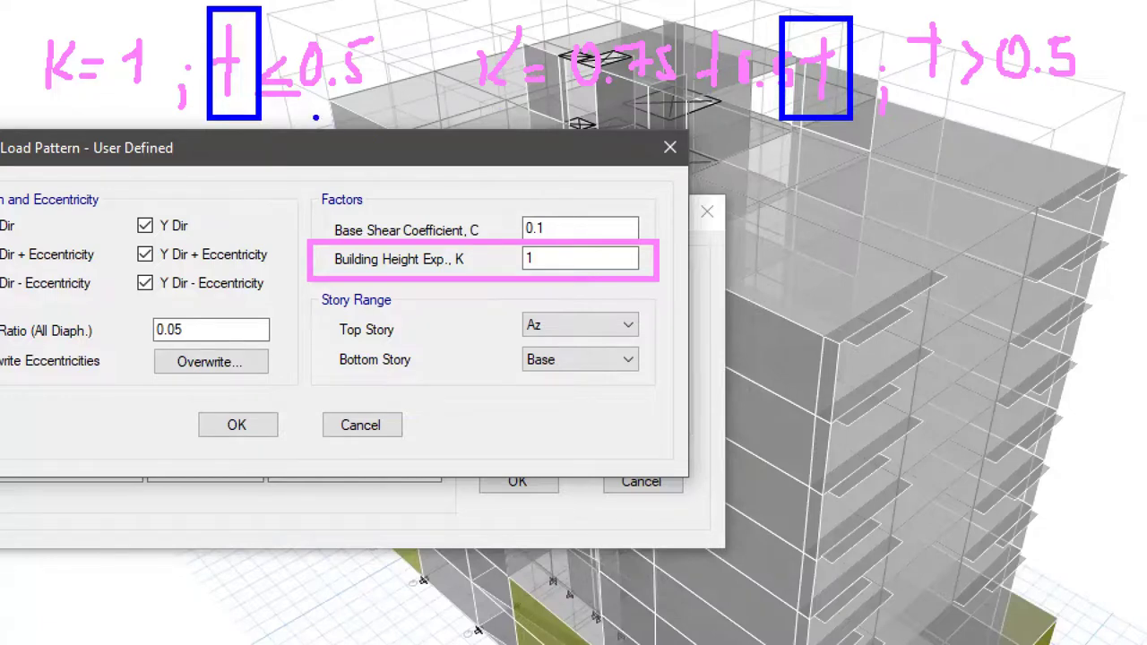
{"action": "left_click_drag", "start_coordinate": [54, 115], "coordinate": [135, 88]}
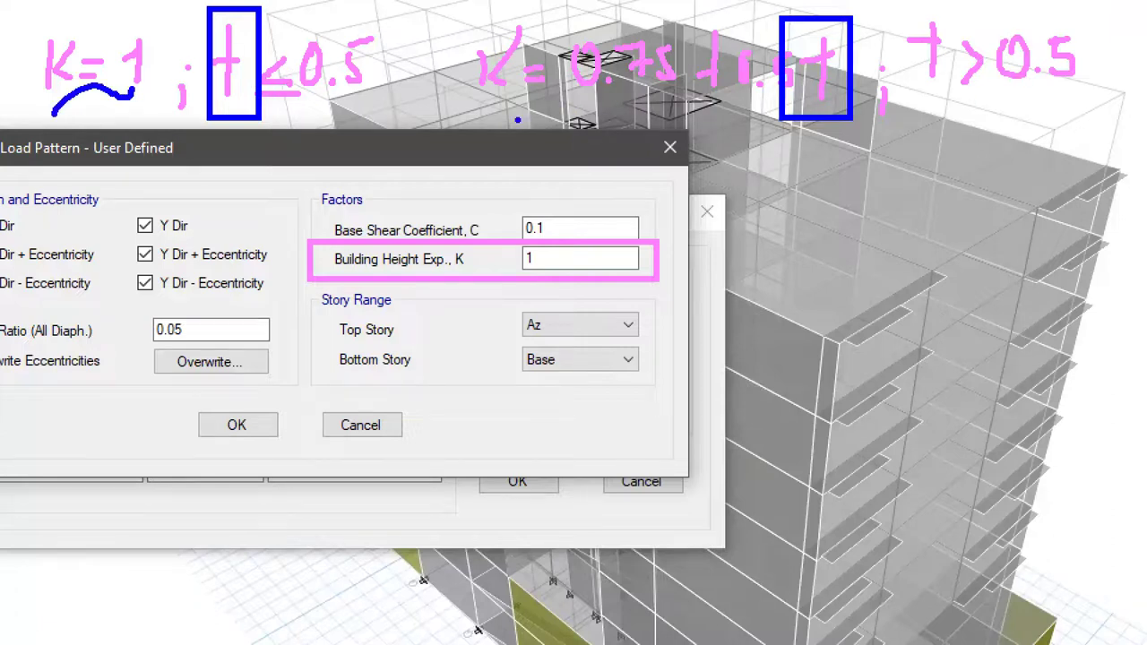
{"action": "mouse_move", "coordinate": [518, 119]}
{"action": "left_mouse_down"}
{"action": "mouse_move", "coordinate": [664, 114]}
{"action": "mouse_move", "coordinate": [717, 98]}
{"action": "mouse_move", "coordinate": [728, 174]}
{"action": "mouse_move", "coordinate": [659, 269]}
{"action": "mouse_move", "coordinate": [694, 275]}
{"action": "left_mouse_up"}
{"action": "mouse_move", "coordinate": [466, 223]}
{"action": "left_mouse_down"}
{"action": "mouse_move", "coordinate": [482, 250]}
{"action": "mouse_move", "coordinate": [445, 302]}
{"action": "left_mouse_up"}
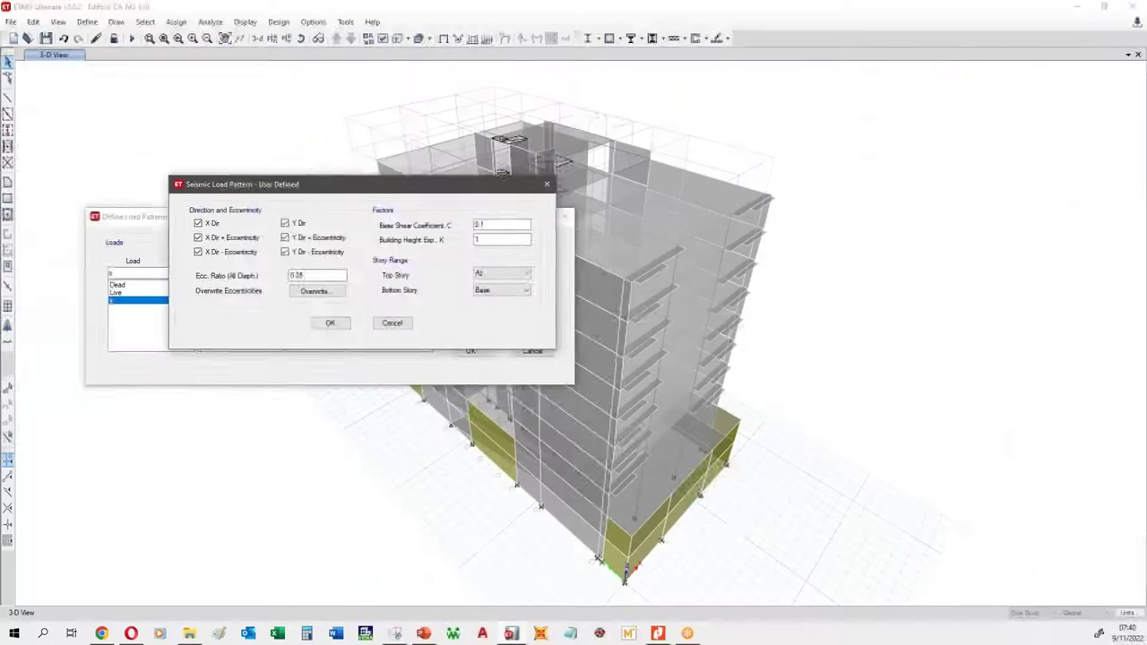
{"action": "left_click", "coordinate": [236, 425]}
{"action": "left_click", "coordinate": [517, 481]}
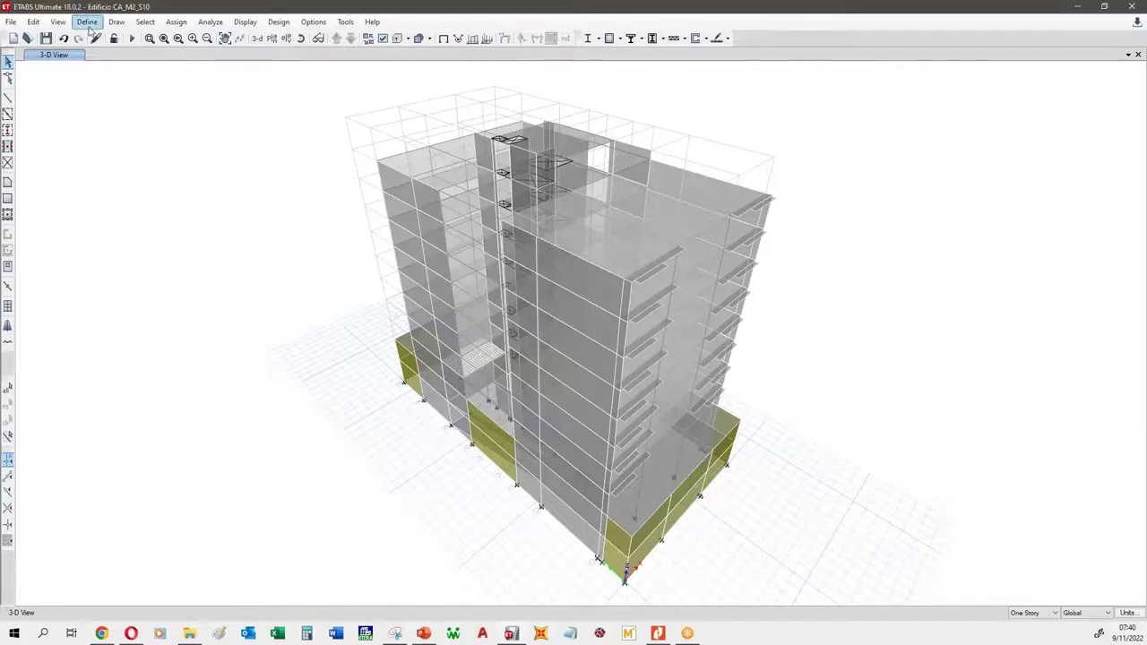
{"action": "left_click", "coordinate": [87, 21]}
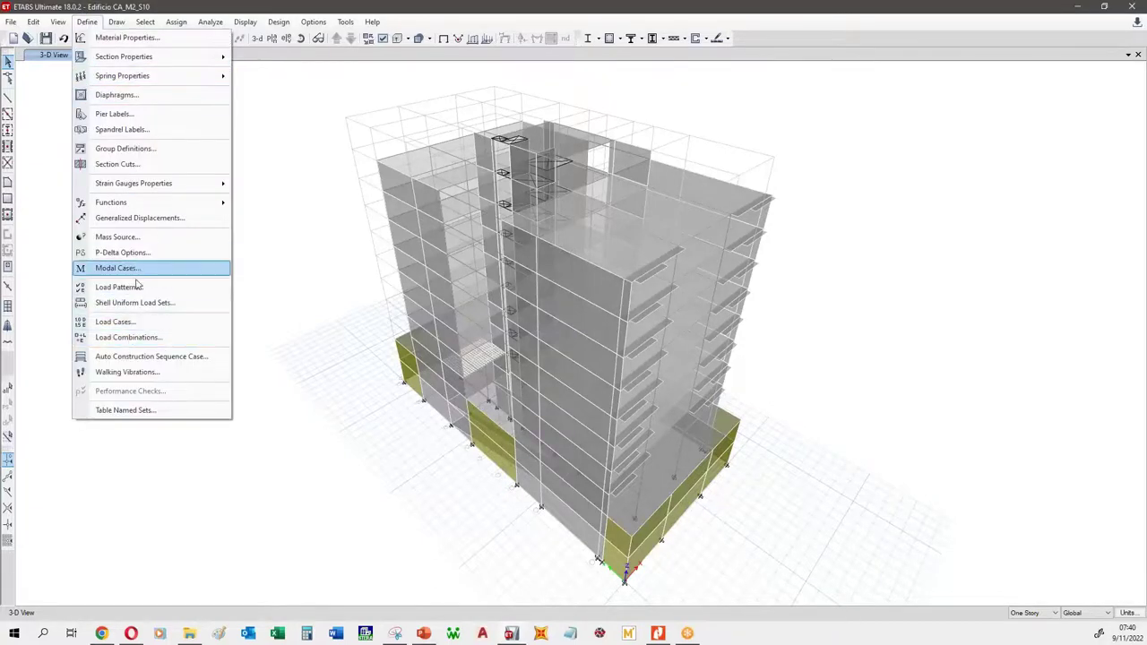
{"action": "left_click", "coordinate": [130, 322]}
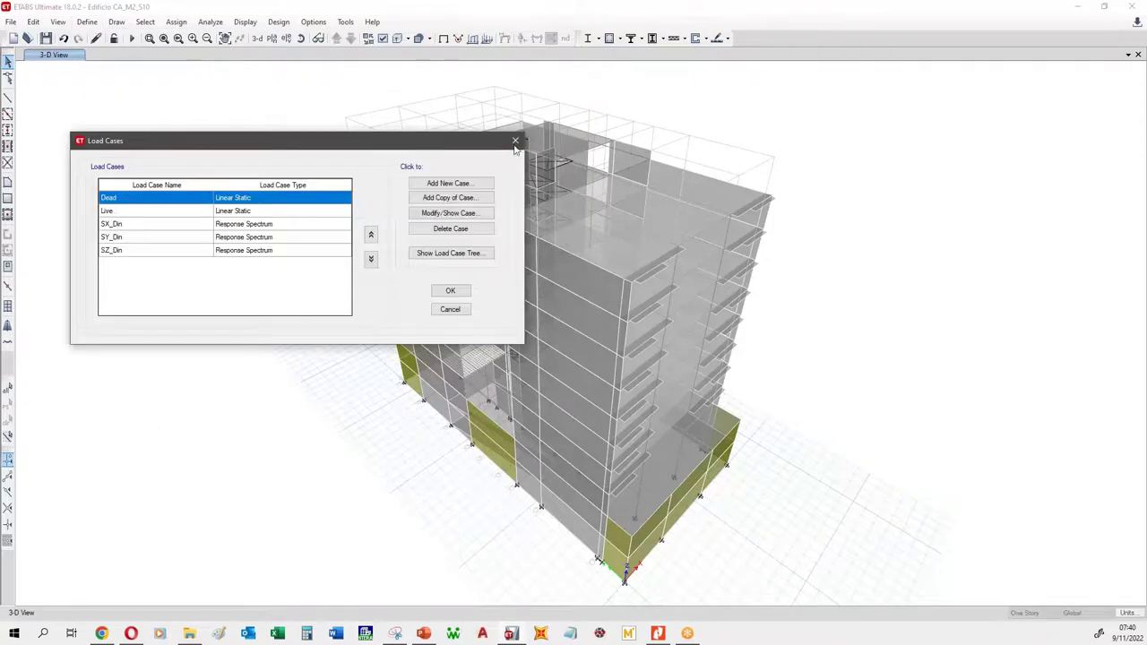
{"action": "left_click", "coordinate": [518, 143]}
Step: Examine the Peru NTE E.030 2014 parameters and graph of the Z4U1S1R6Ip0.85 response spectrum, closing the definitions without changes
{"action": "left_click", "coordinate": [87, 21]}
{"action": "mouse_move", "coordinate": [162, 203]}
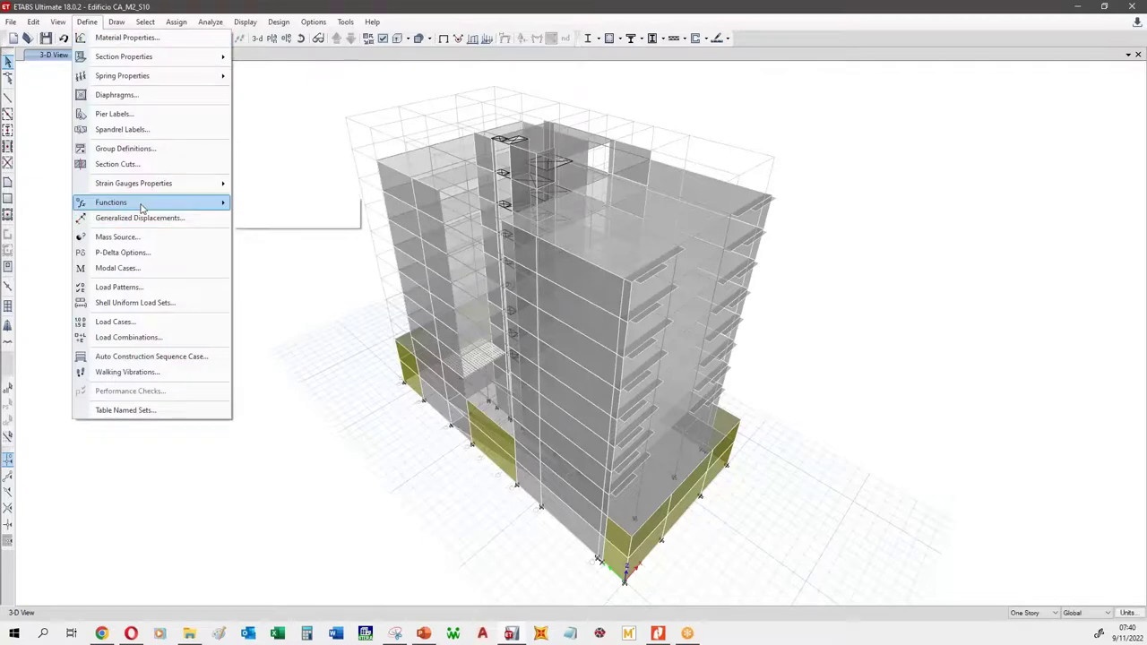
{"action": "left_click", "coordinate": [291, 203]}
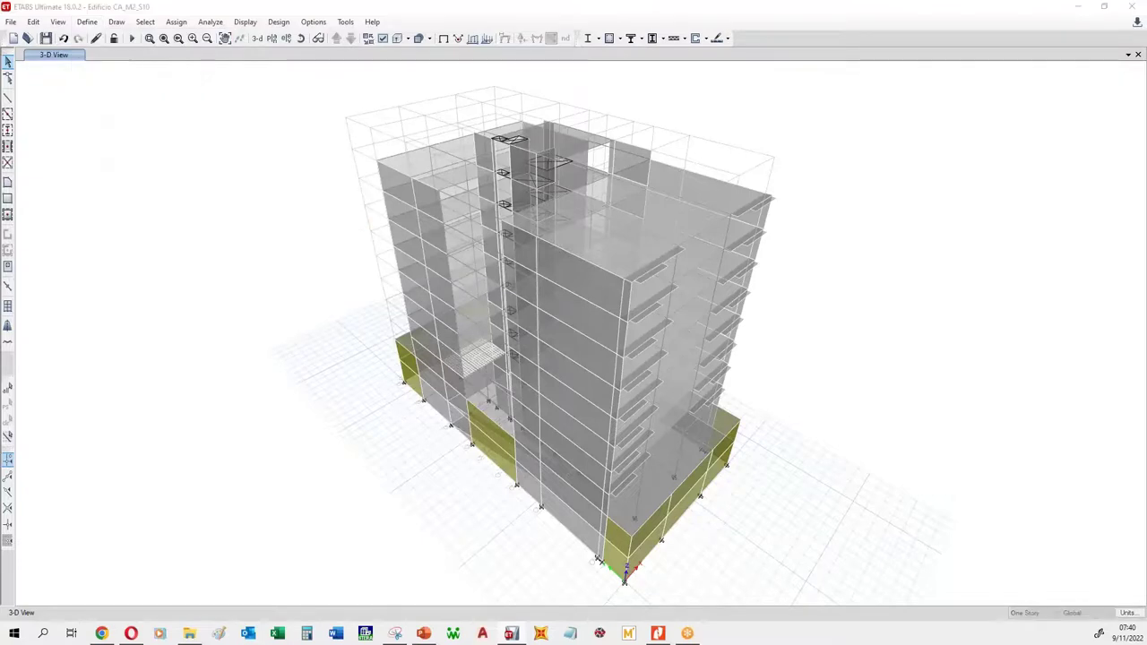
{"action": "left_click", "coordinate": [298, 211]}
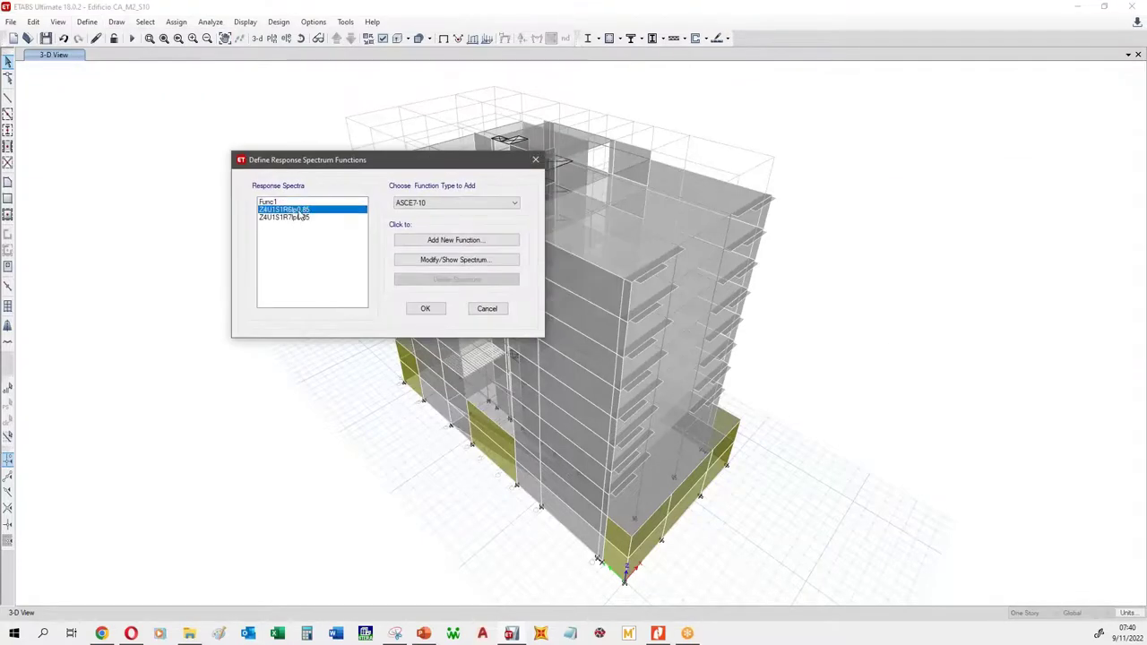
{"action": "left_click", "coordinate": [422, 260]}
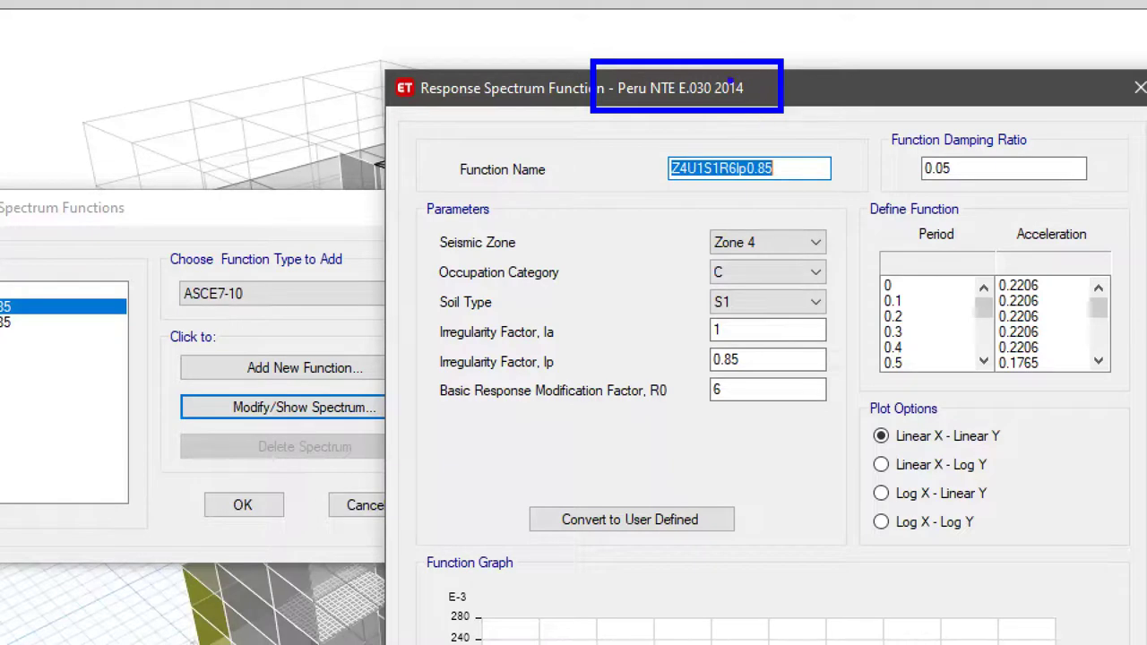
{"action": "mouse_move", "coordinate": [713, 57]}
{"action": "left_mouse_down"}
{"action": "mouse_move", "coordinate": [558, 12]}
{"action": "mouse_move", "coordinate": [491, 45]}
{"action": "left_mouse_up"}
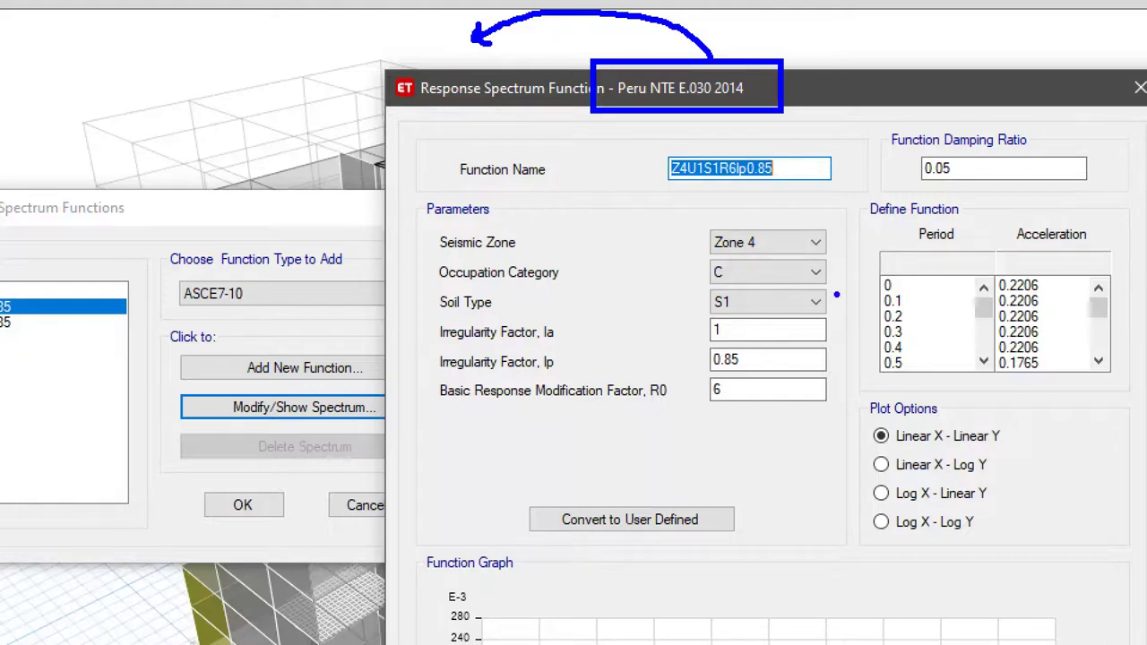
{"action": "mouse_move", "coordinate": [835, 300]}
{"action": "left_mouse_down"}
{"action": "mouse_move", "coordinate": [850, 269]}
{"action": "mouse_move", "coordinate": [873, 253]}
{"action": "mouse_move", "coordinate": [854, 235]}
{"action": "mouse_move", "coordinate": [856, 248]}
{"action": "mouse_move", "coordinate": [877, 217]}
{"action": "left_mouse_up"}
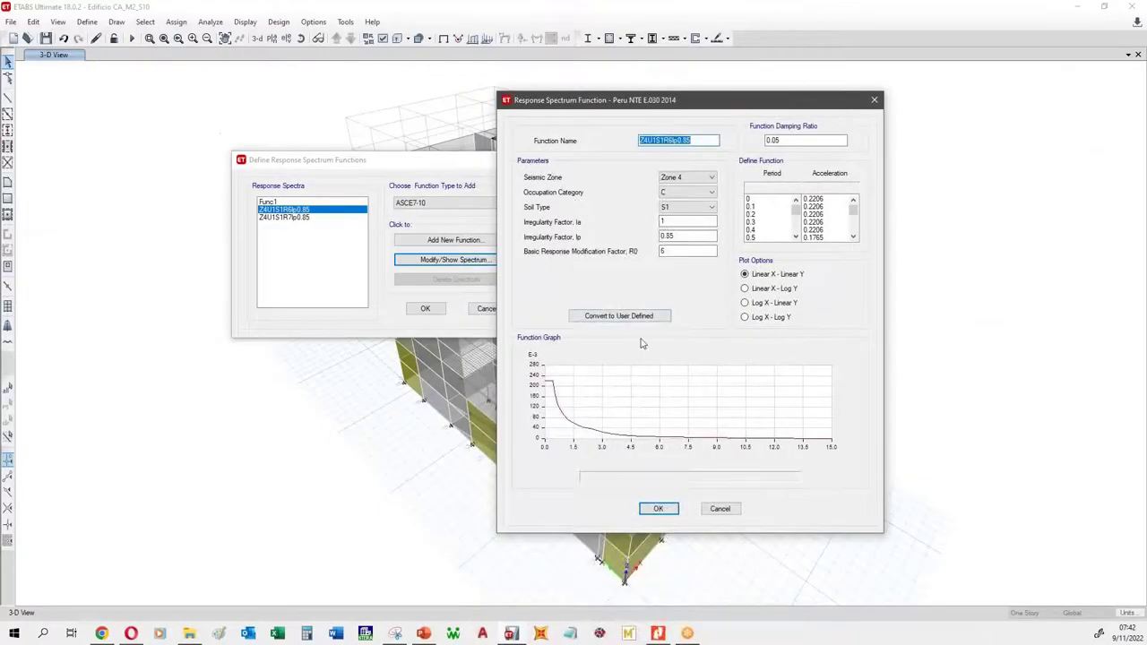
{"action": "left_click", "coordinate": [720, 509]}
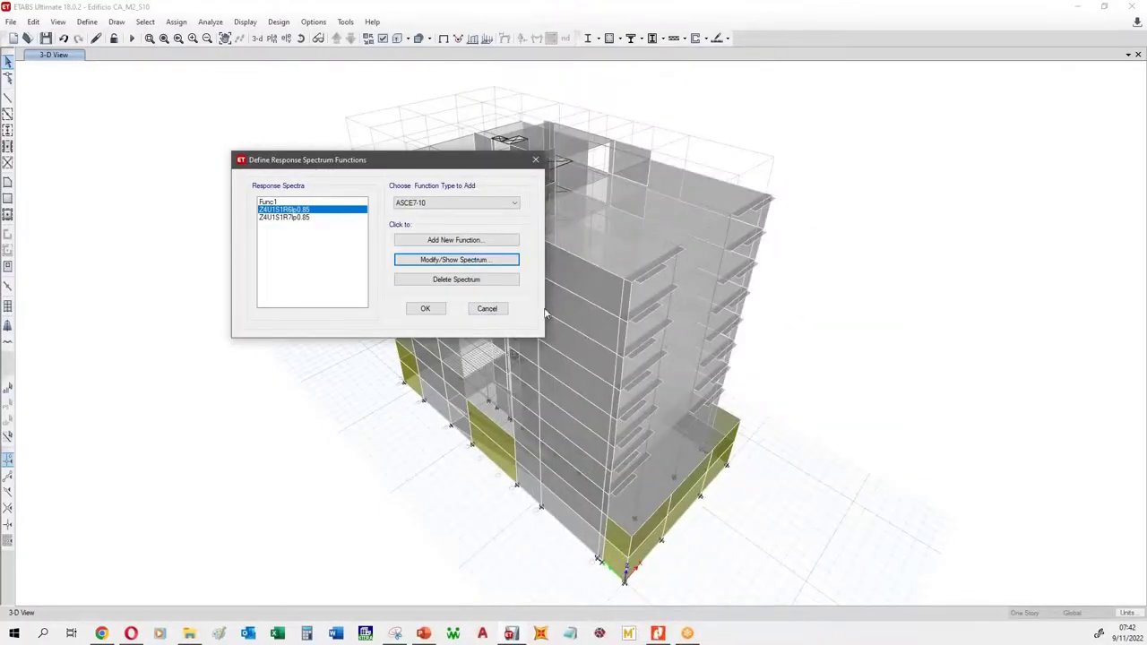
{"action": "left_click", "coordinate": [486, 309]}
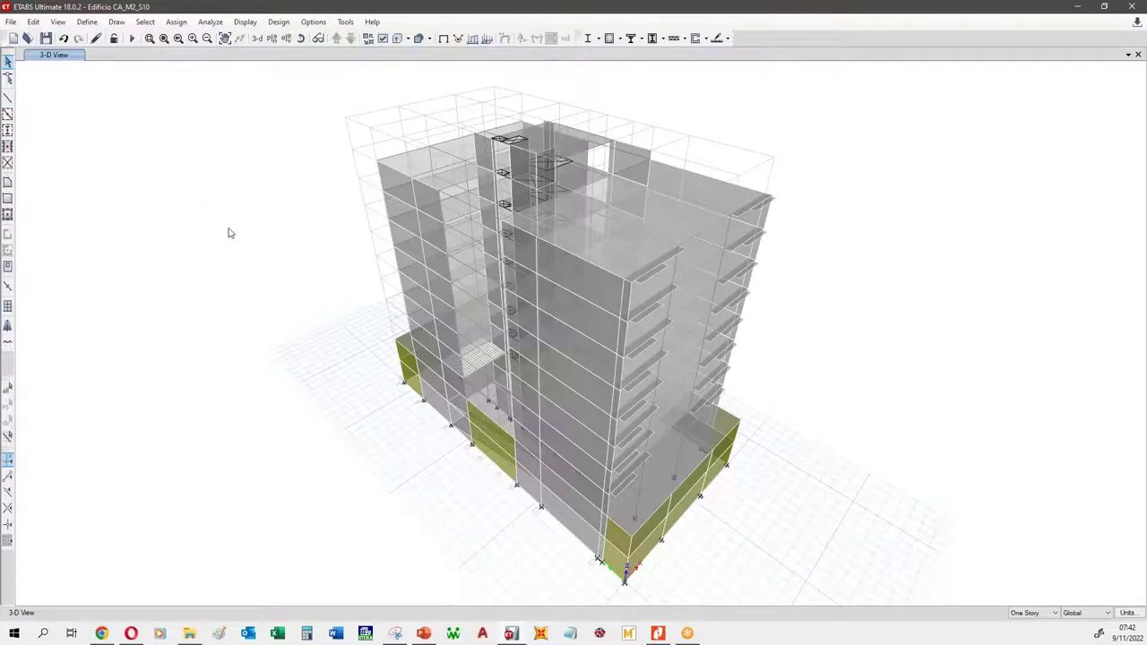
Step: Discard the open snip without saving, switch to the Diseño a Flexión presentation in PowerPoint and start its slide show
{"action": "left_click", "coordinate": [1084, 7]}
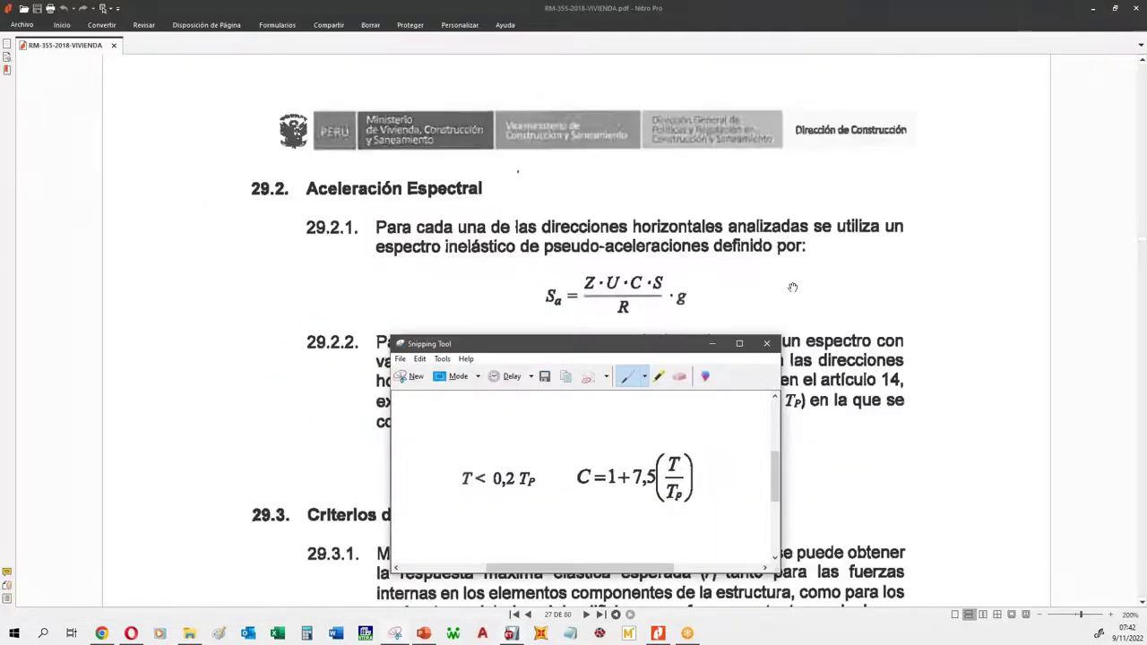
{"action": "left_click", "coordinate": [767, 345]}
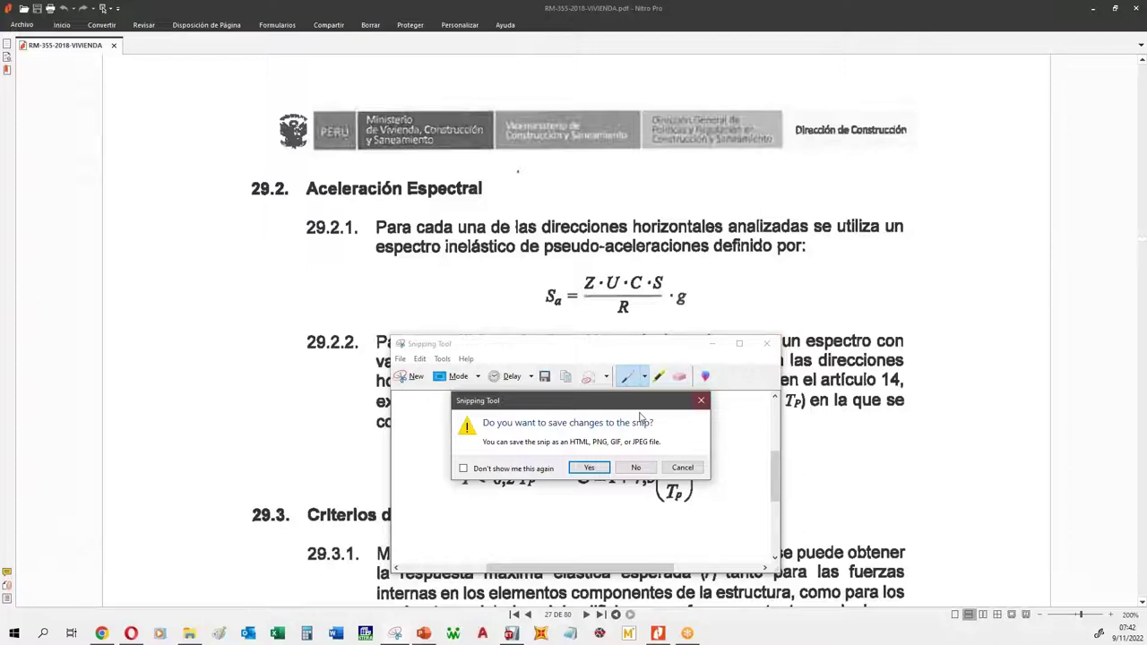
{"action": "left_click", "coordinate": [635, 467]}
{"action": "left_click", "coordinate": [1092, 9]}
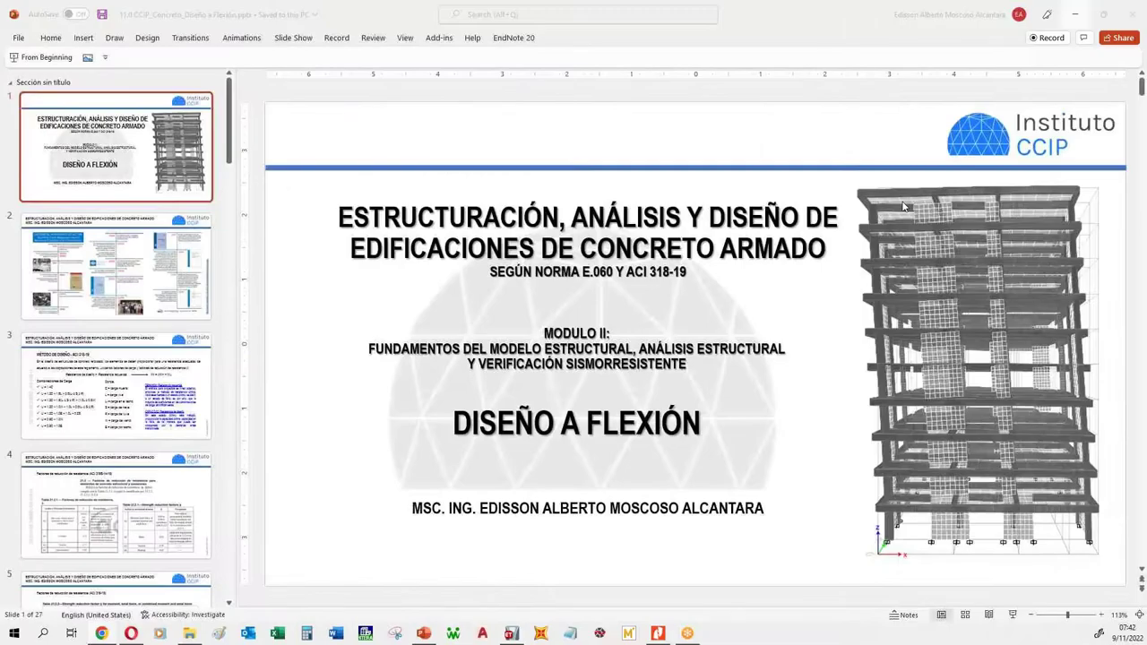
{"action": "left_click", "coordinate": [1012, 615]}
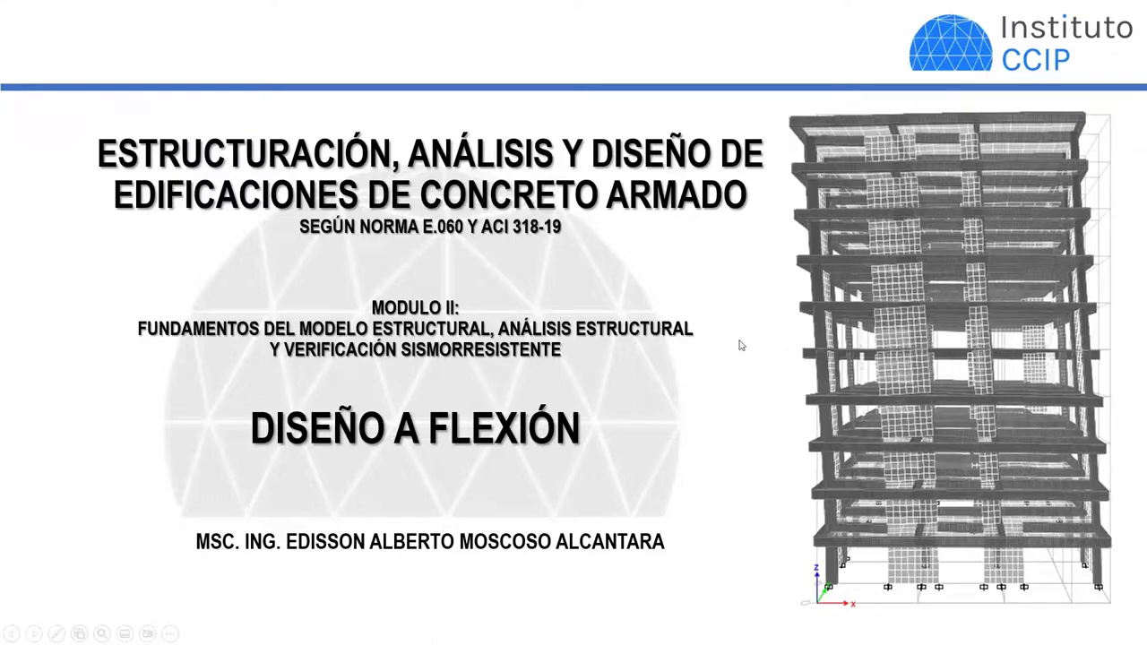
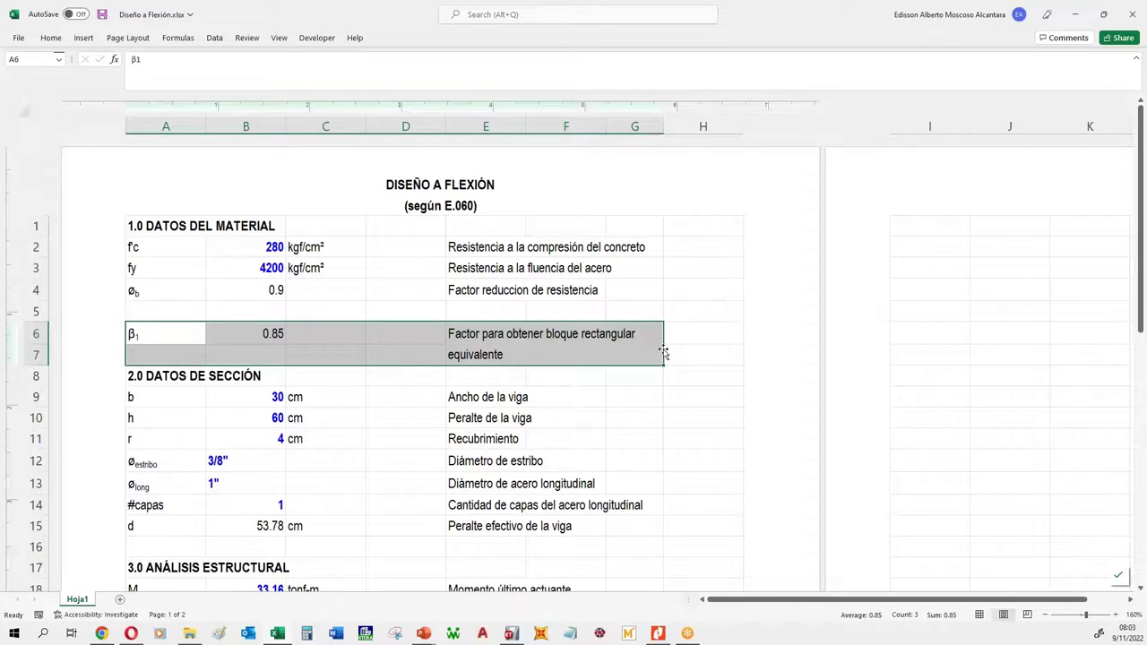
Step: Inspect the β1 formula in the Diseño a Flexión workbook and test concrete strengths f'c of 210 and 290 kgf/cm²
{"action": "left_click", "coordinate": [258, 335]}
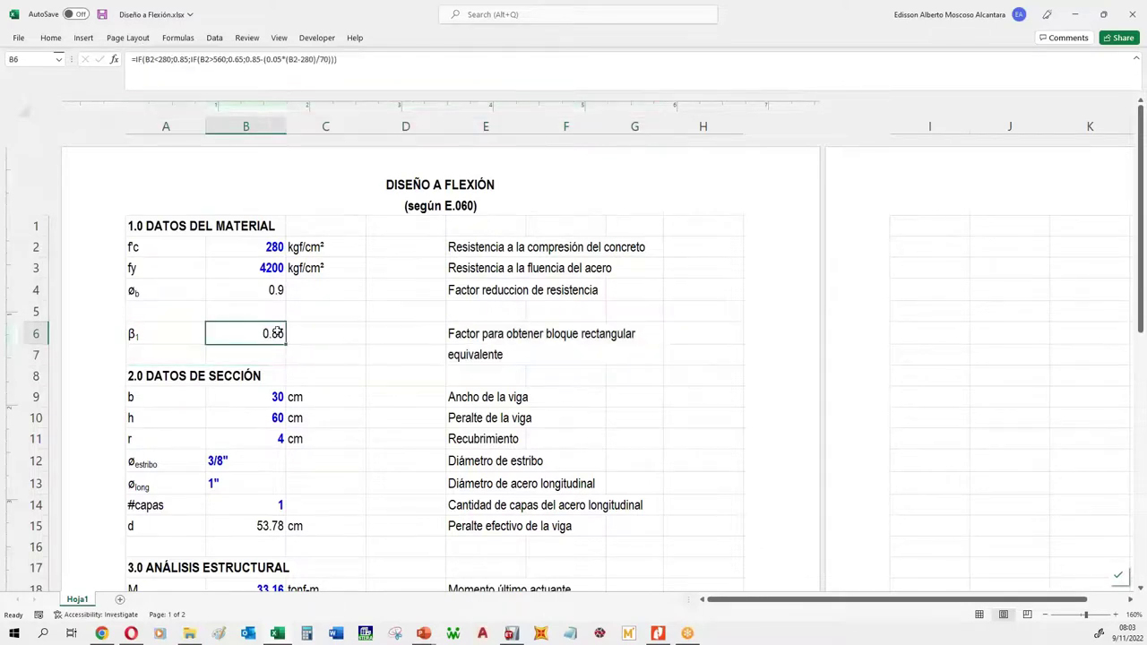
{"action": "left_click", "coordinate": [262, 254]}
{"action": "type", "text": "210"}
{"action": "key", "text": "Return"}
{"action": "key", "text": "Up"}
{"action": "key", "text": "Up"}
{"action": "key", "text": "Down"}
{"action": "type", "text": "290"}
{"action": "key", "text": "Return"}
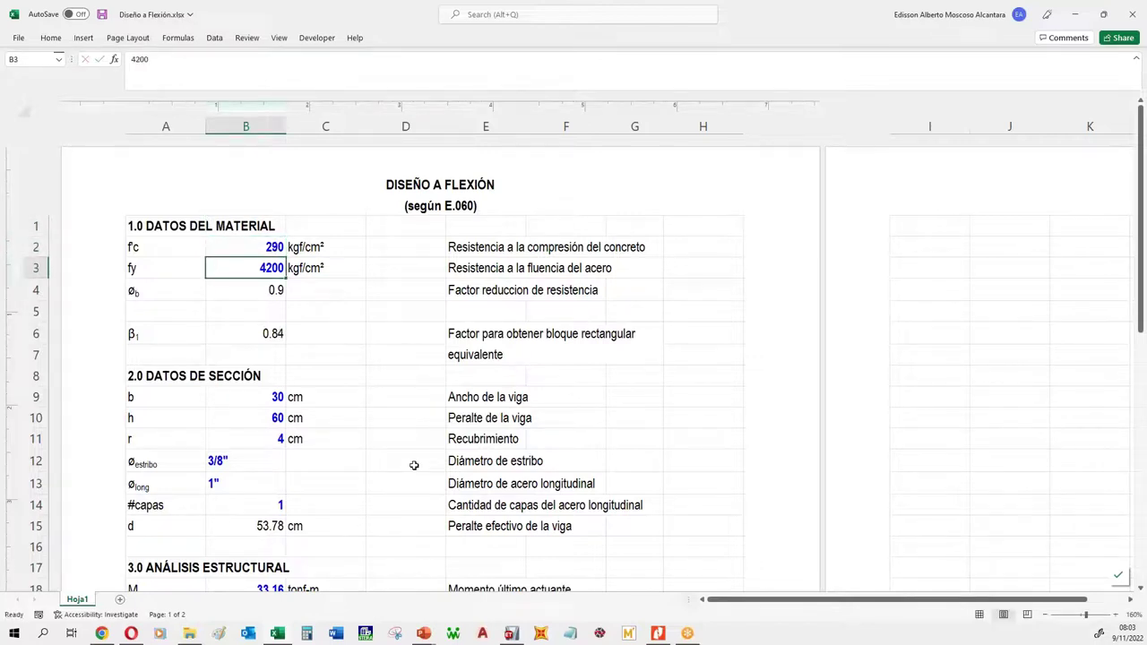
Step: Test how β1 responds to higher concrete strengths f'c, including 325 and 560 kgf/cm²
{"action": "key", "text": "Up"}
{"action": "type", "text": "3"}
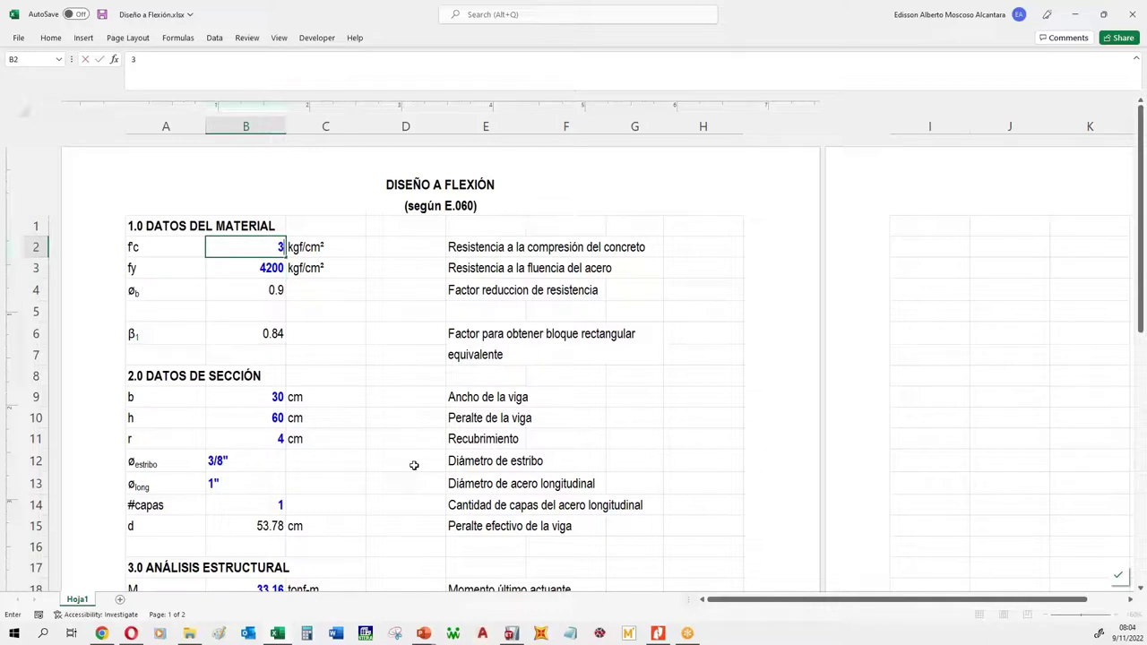
{"action": "type", "text": "25"}
{"action": "key", "text": "Return"}
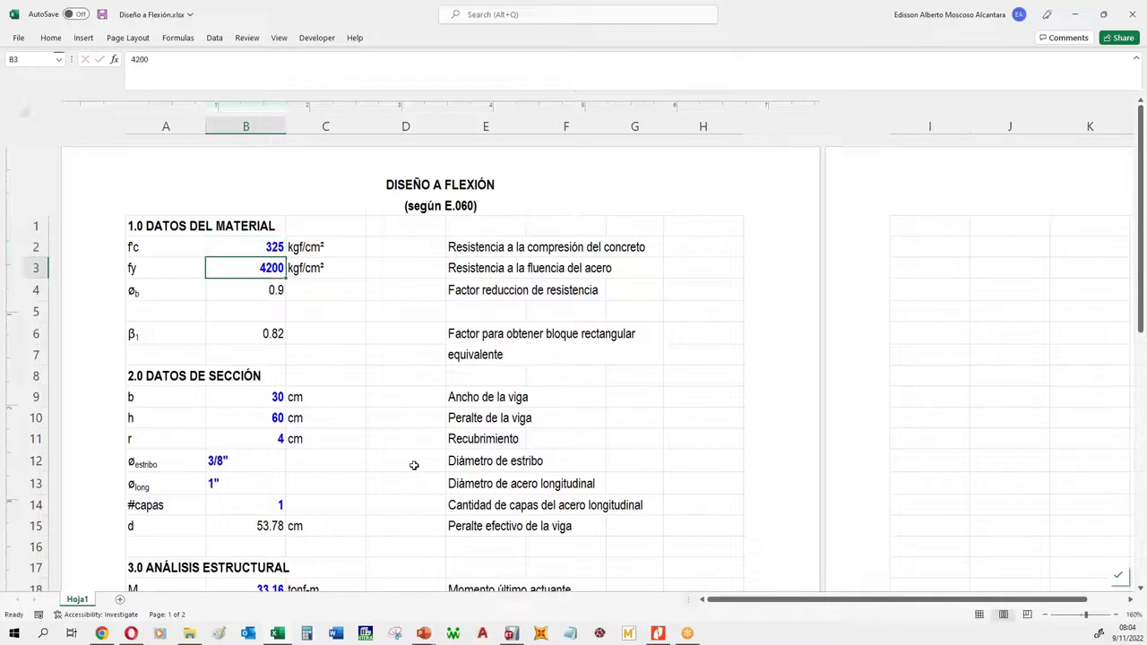
{"action": "key", "text": "Up"}
{"action": "type", "text": "55"}
{"action": "key", "text": "Return"}
{"action": "key", "text": "Up"}
{"action": "type", "text": "560"}
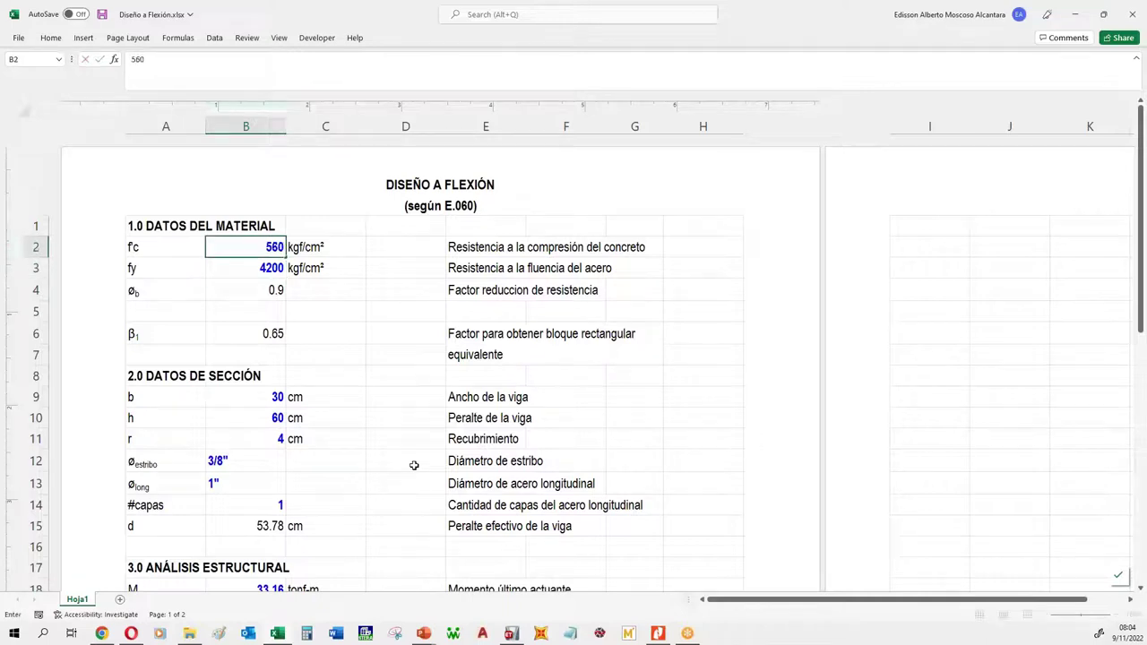
Step: Test the β1 factor with concrete strengths f'c of 800 and 500 kgf/cm²
{"action": "key", "text": "Up"}
{"action": "key", "text": "Down"}
{"action": "type", "text": "800"}
{"action": "key", "text": "Return"}
{"action": "key", "text": "Up"}
{"action": "type", "text": "500"}
{"action": "key", "text": "Return"}
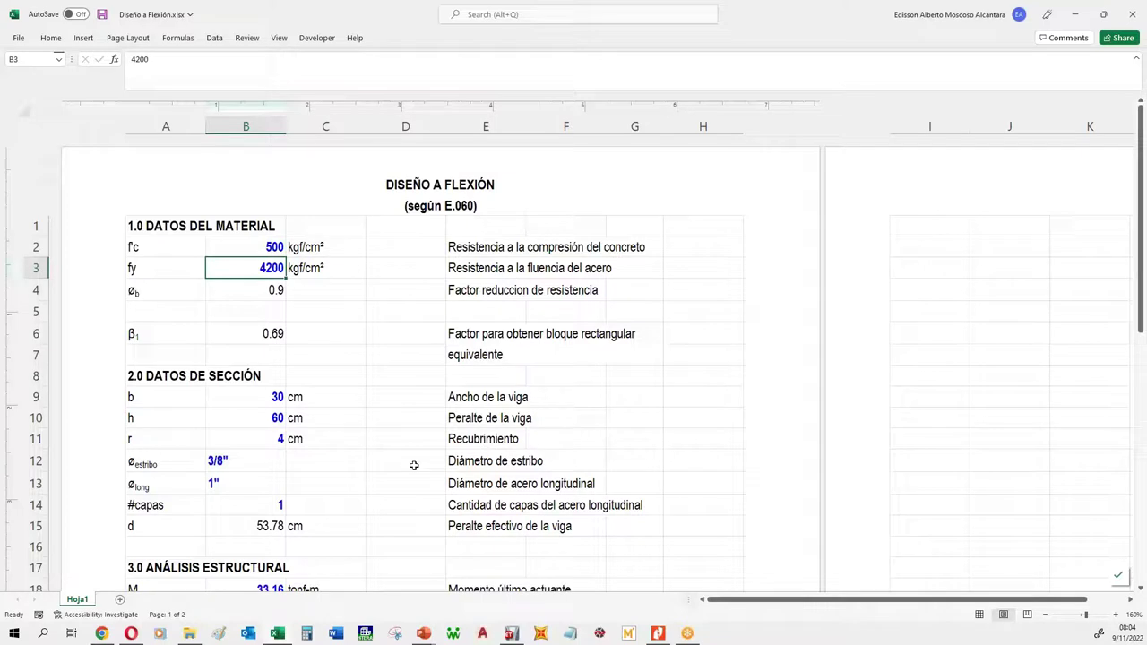
Step: Set the concrete strength f'c to 280 kgf/cm² and check the β1 formula
{"action": "key", "text": "Up"}
{"action": "type", "text": "280"}
{"action": "key", "text": "Return"}
{"action": "left_click", "coordinate": [271, 335]}
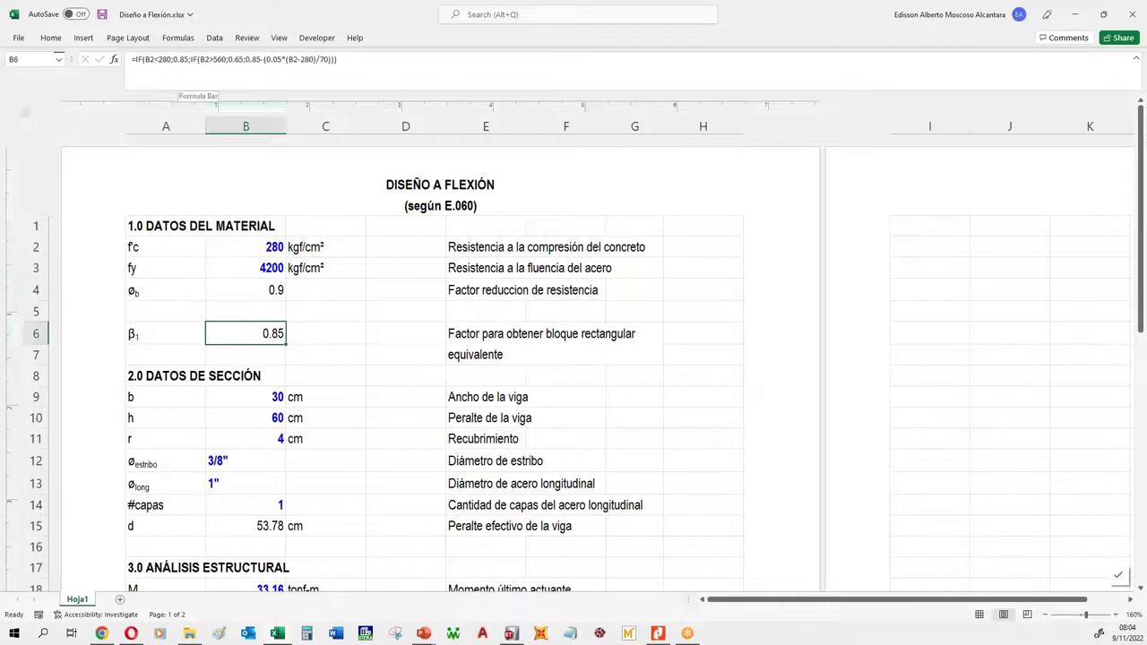
Step: Review the beam width, height and cover, and right-align the stirrup and longitudinal bar diameters in the section data
{"action": "scroll", "coordinate": [318, 357], "scroll_direction": "down", "scroll_amount": 2}
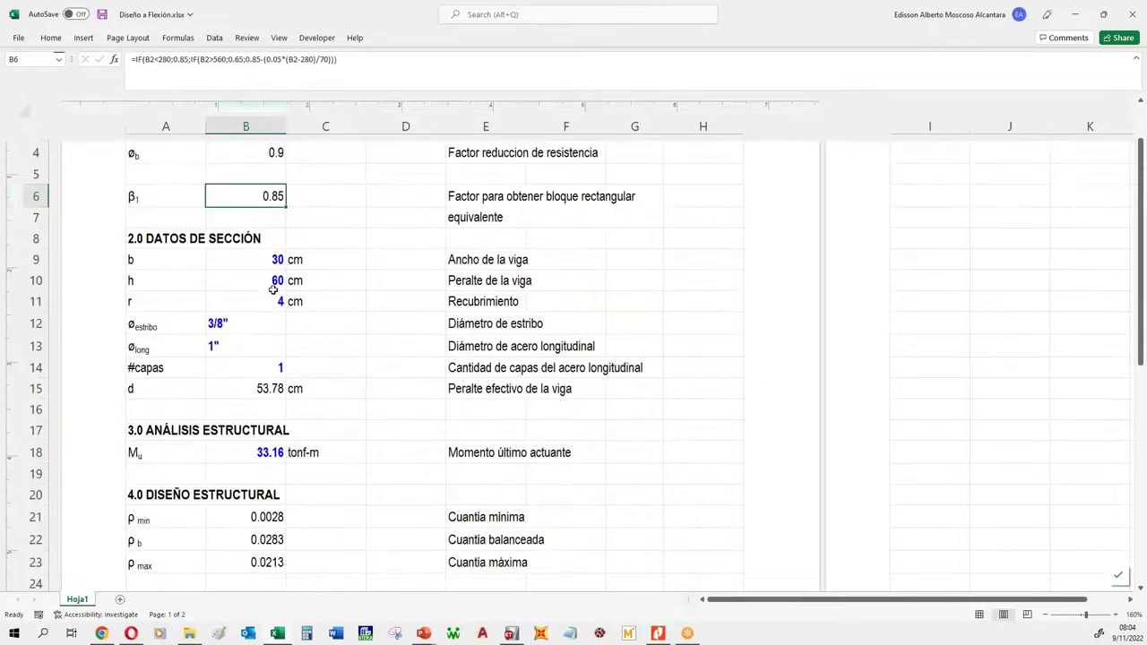
{"action": "left_click_drag", "start_coordinate": [271, 261], "coordinate": [272, 282]}
{"action": "left_click", "coordinate": [268, 301]}
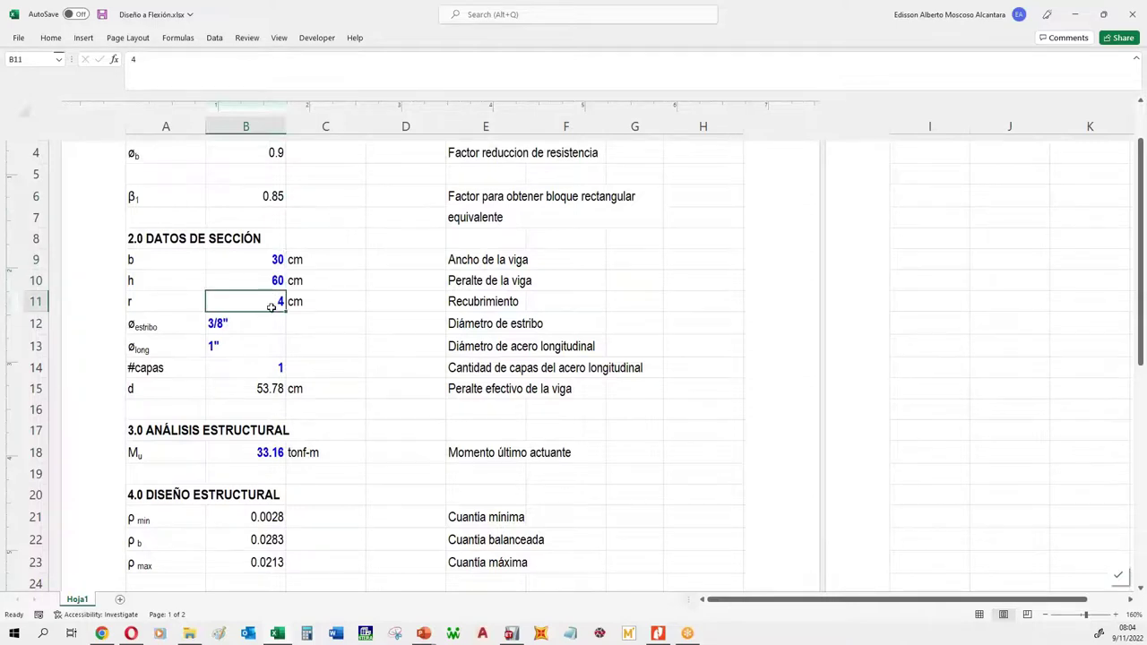
{"action": "left_click_drag", "start_coordinate": [223, 321], "coordinate": [235, 342]}
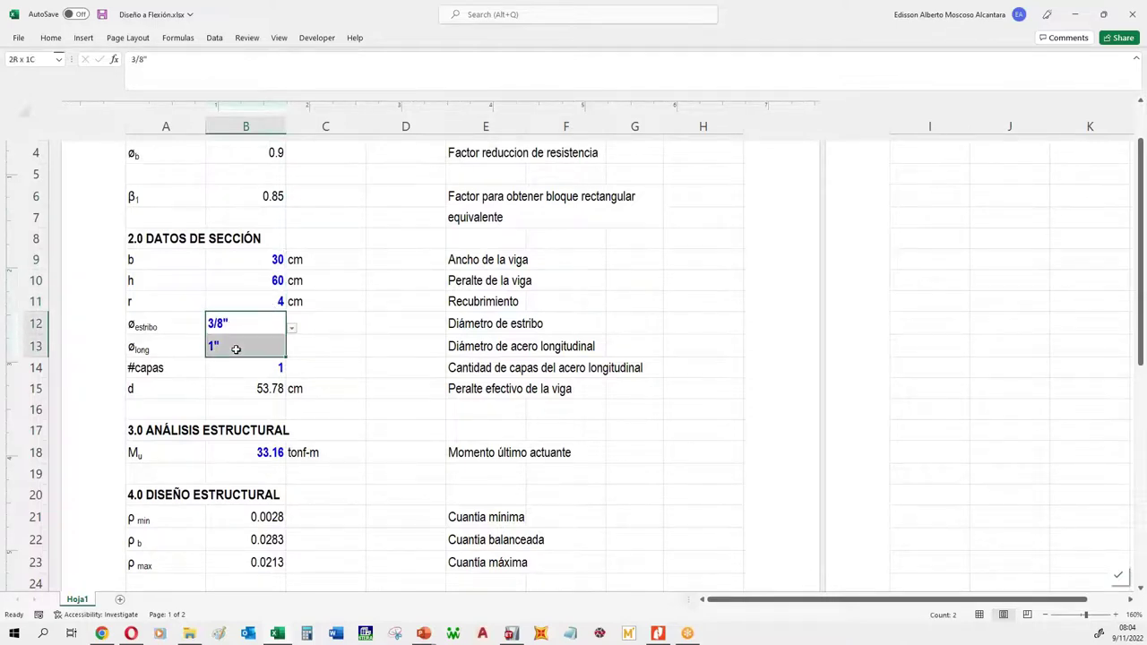
{"action": "left_click", "coordinate": [50, 38]}
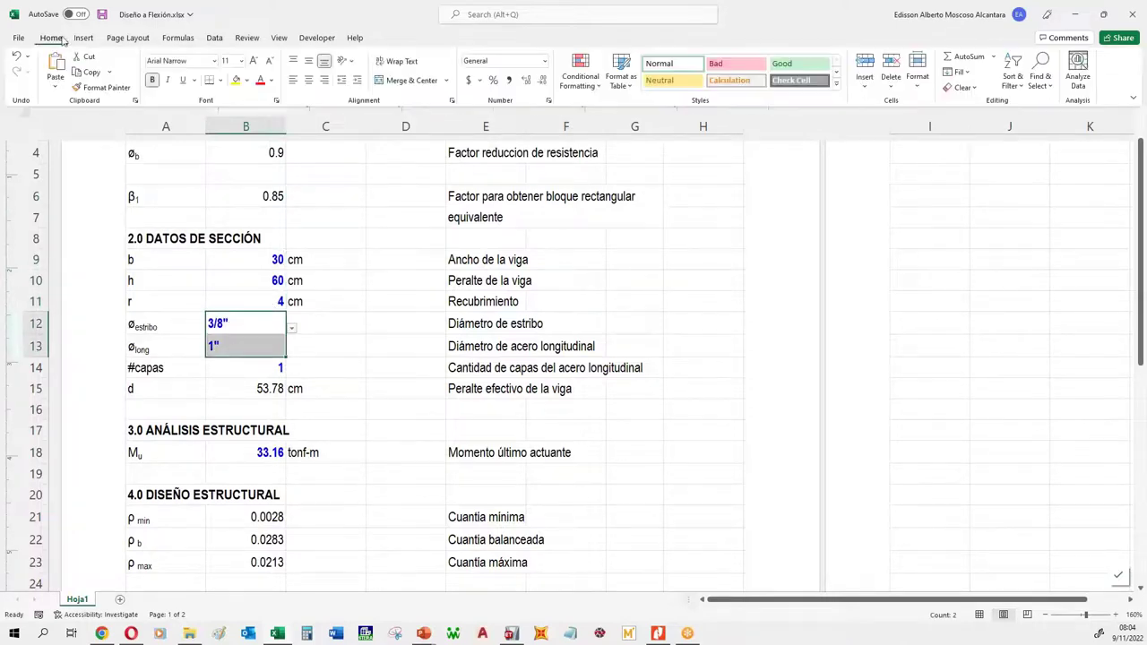
{"action": "left_click", "coordinate": [324, 81]}
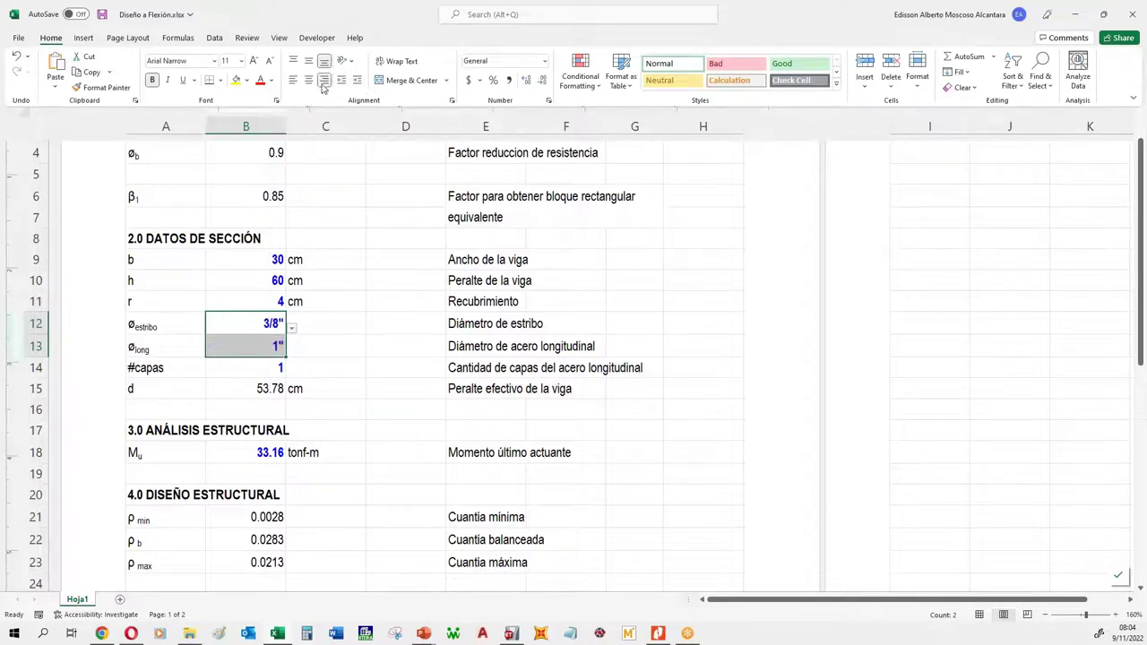
{"action": "left_click", "coordinate": [328, 389]}
Step: Examine the stirrup and longitudinal bar diameters and the formula for the beam's effective depth d
{"action": "left_click", "coordinate": [158, 328]}
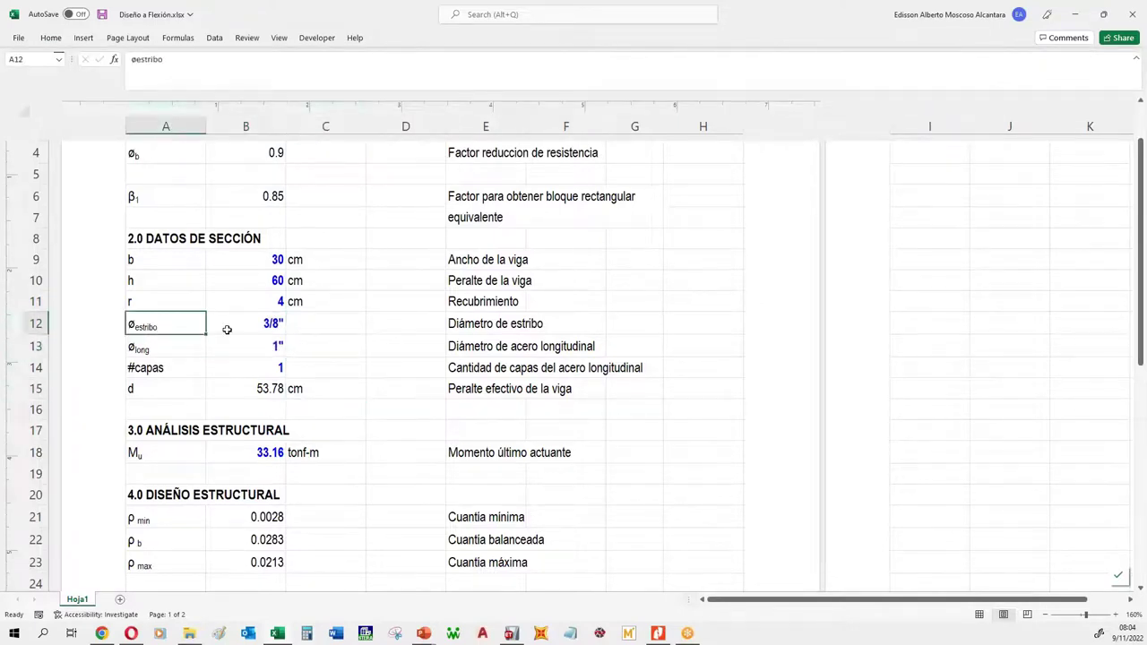
{"action": "left_click", "coordinate": [260, 323]}
{"action": "left_click", "coordinate": [165, 347]}
{"action": "left_click", "coordinate": [271, 345]}
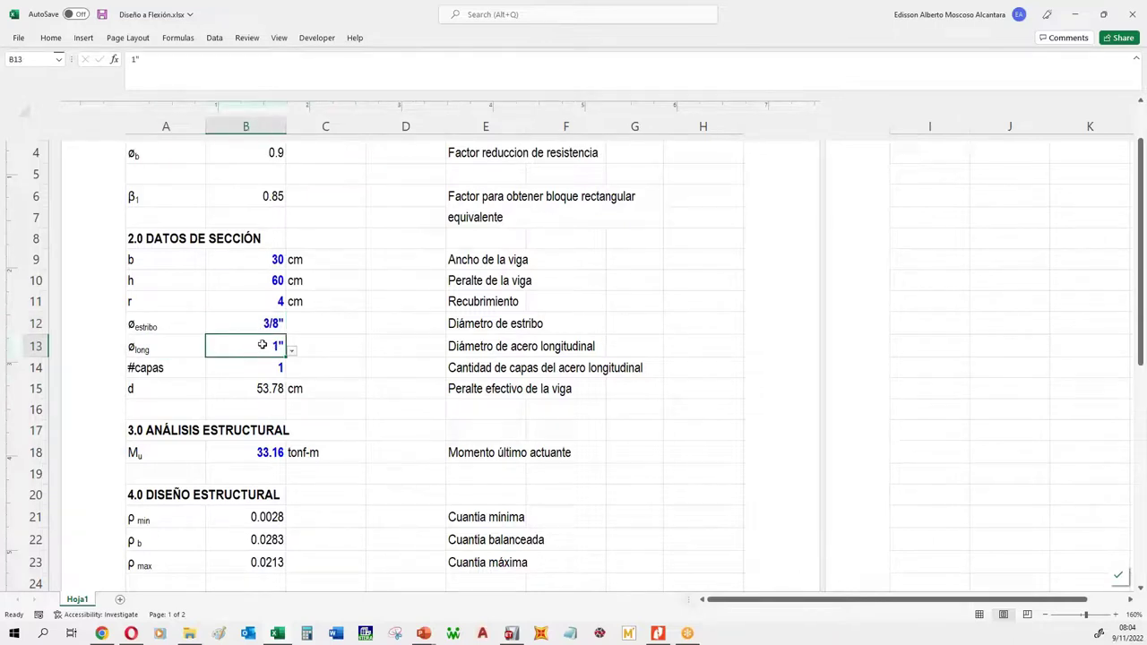
{"action": "left_click", "coordinate": [267, 324]}
{"action": "left_click", "coordinate": [267, 346]}
{"action": "left_click", "coordinate": [267, 324]}
{"action": "left_click", "coordinate": [267, 346]}
{"action": "left_click", "coordinate": [268, 323]}
{"action": "left_click", "coordinate": [265, 348]}
{"action": "left_click", "coordinate": [265, 325]}
{"action": "left_click", "coordinate": [265, 348]}
{"action": "left_click", "coordinate": [265, 325]}
{"action": "left_click", "coordinate": [261, 351]}
{"action": "left_click", "coordinate": [158, 395]}
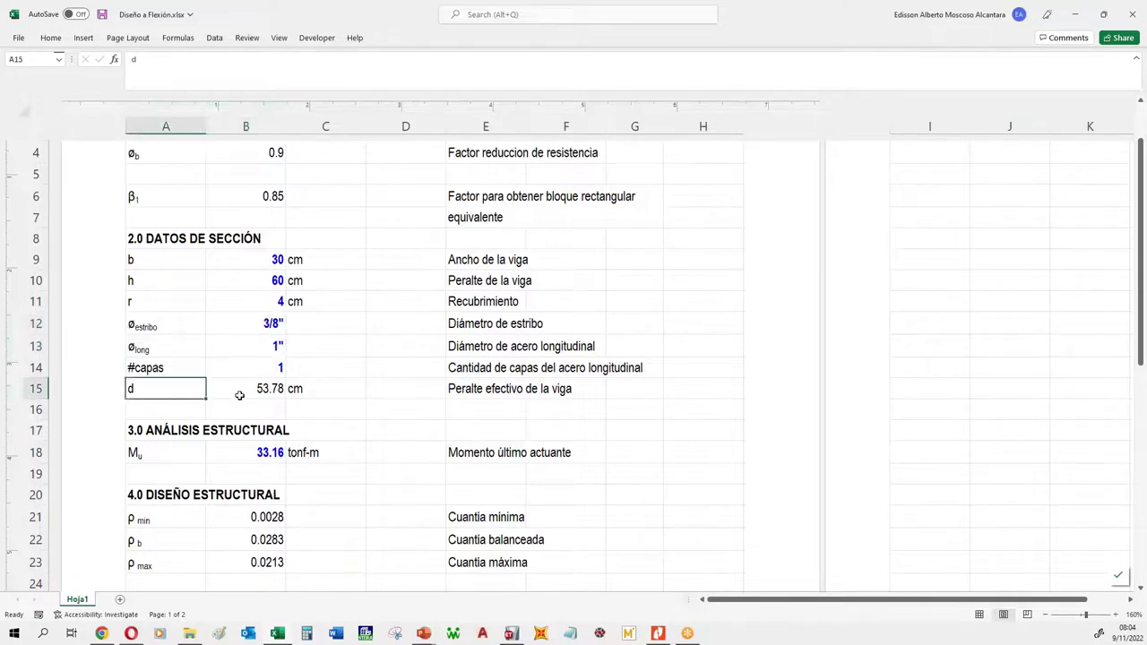
{"action": "left_click", "coordinate": [240, 394]}
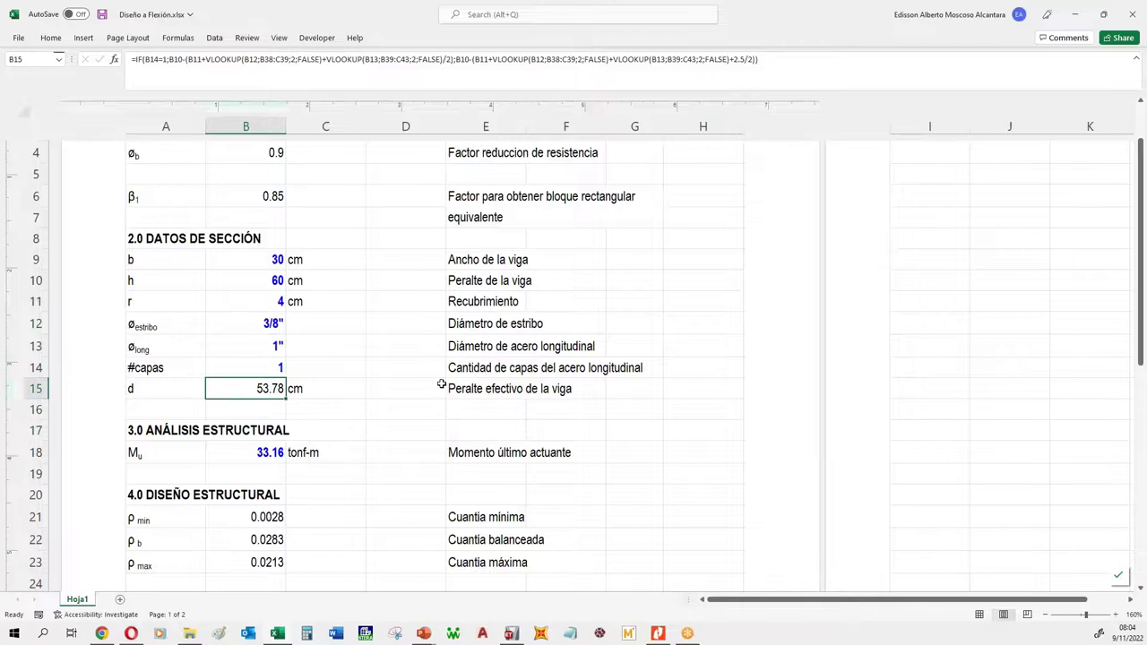
Step: Draw a rectangle about 3.3 in wide and 2.2 in high in the empty columns I to M beside the calculations
{"action": "left_click_drag", "start_coordinate": [901, 603], "coordinate": [719, 639]}
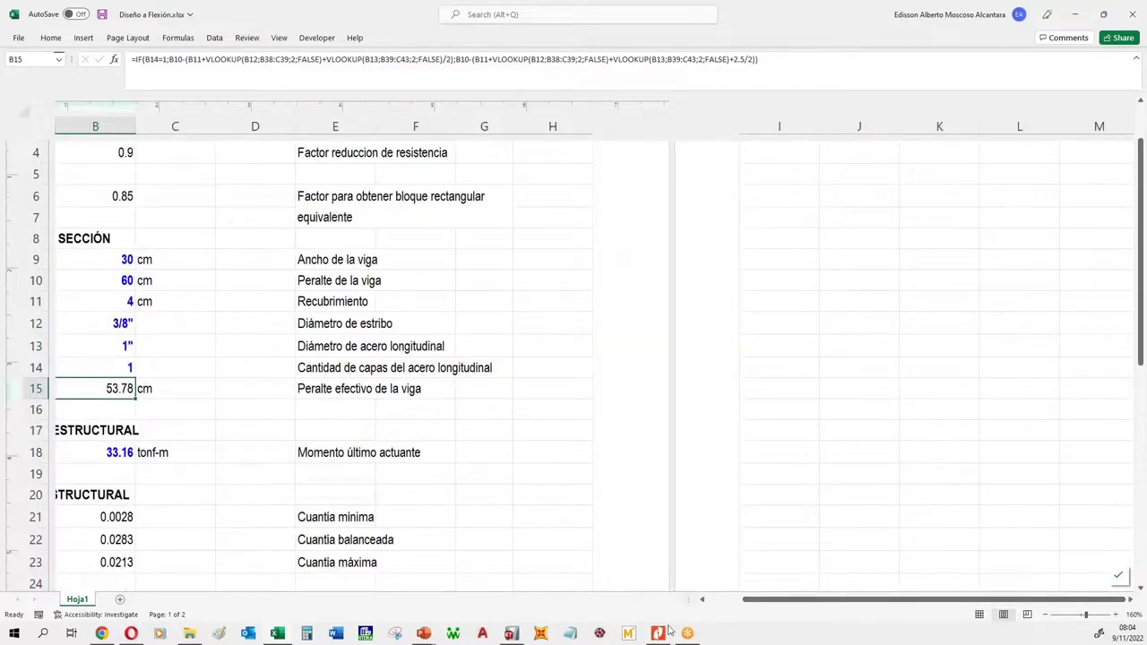
{"action": "left_click", "coordinate": [837, 246]}
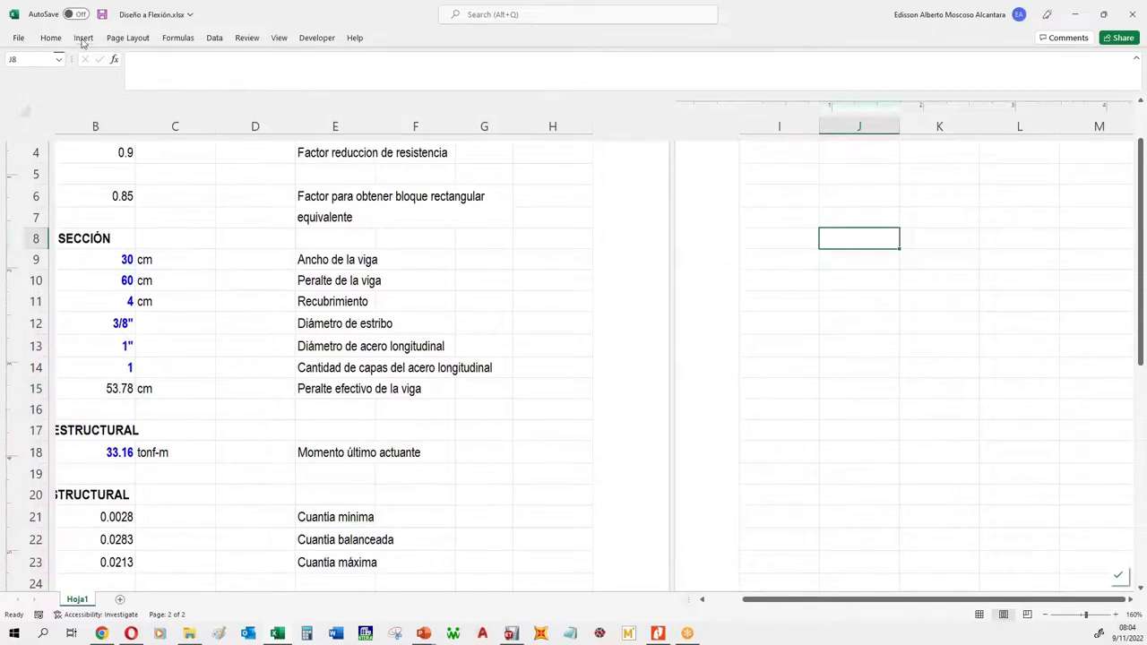
{"action": "left_click", "coordinate": [83, 38]}
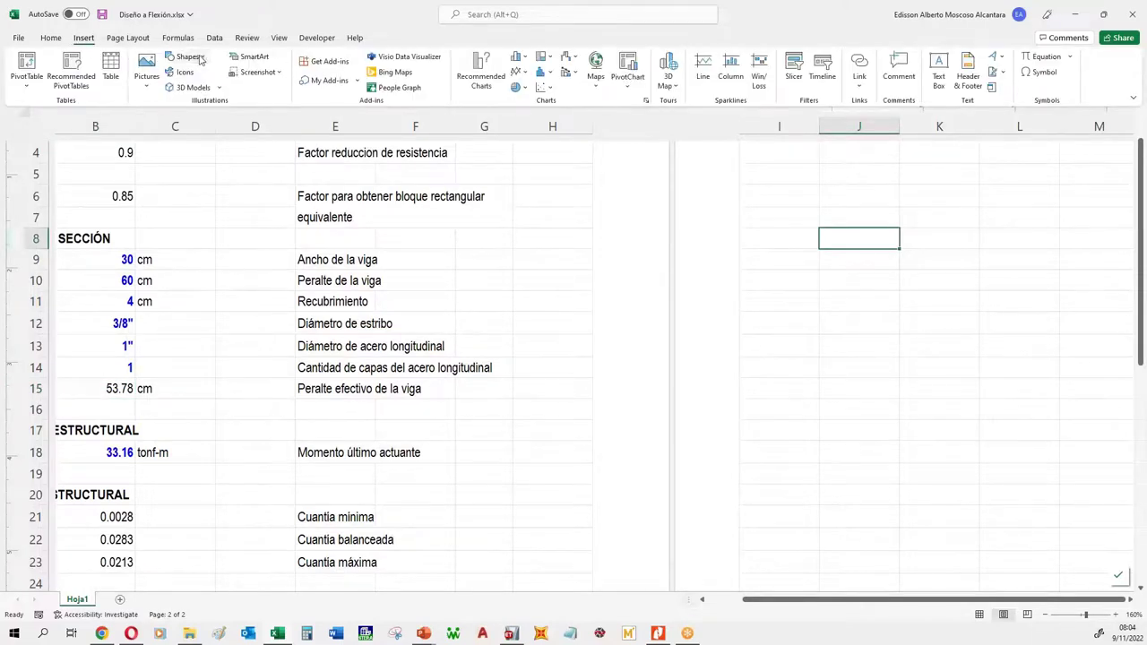
{"action": "left_click", "coordinate": [188, 57]}
{"action": "left_click", "coordinate": [206, 87]}
{"action": "left_click_drag", "start_coordinate": [782, 236], "coordinate": [1086, 440]}
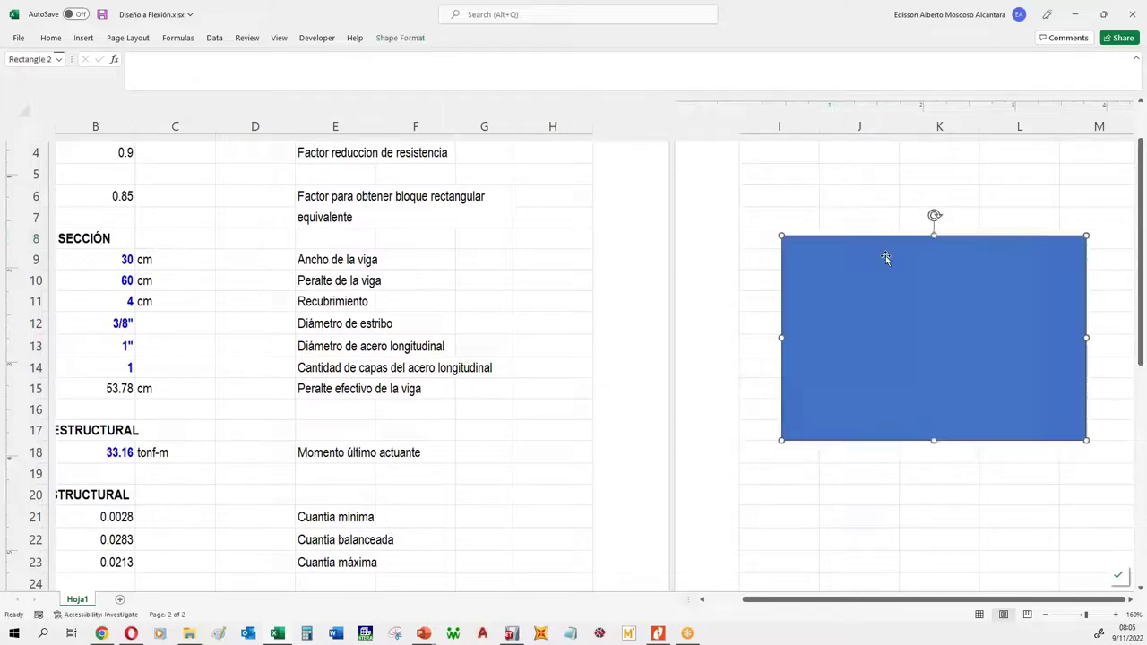
Step: Give the rectangle the grey shape style and a grey outline
{"action": "left_click", "coordinate": [401, 37]}
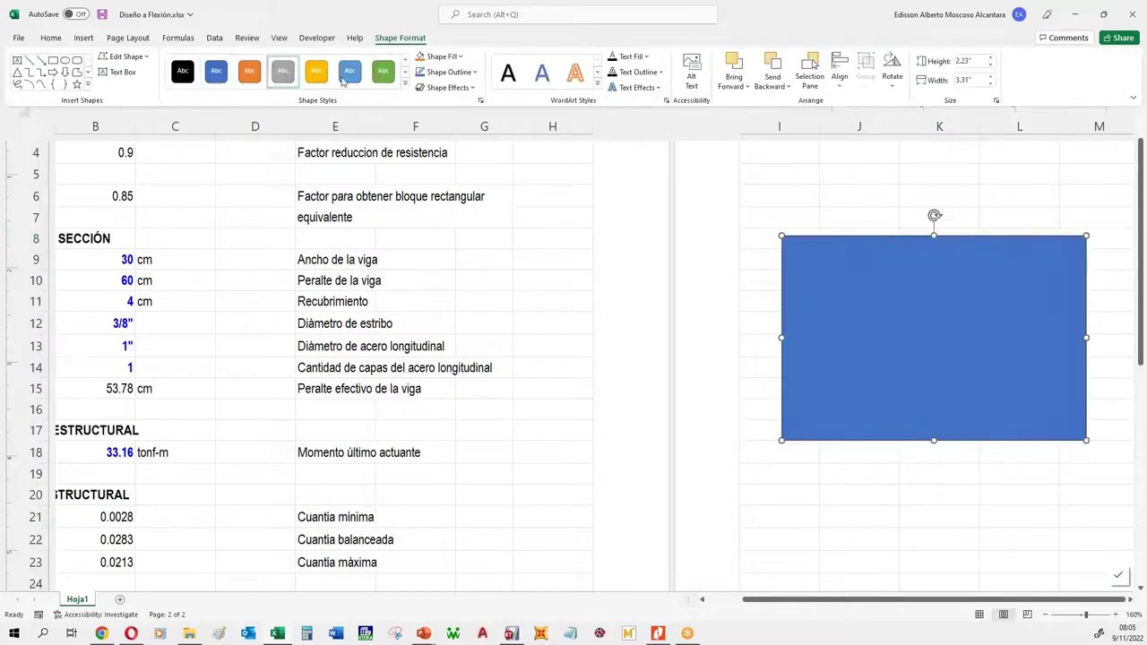
{"action": "left_click", "coordinate": [282, 71]}
{"action": "left_click", "coordinate": [448, 72]}
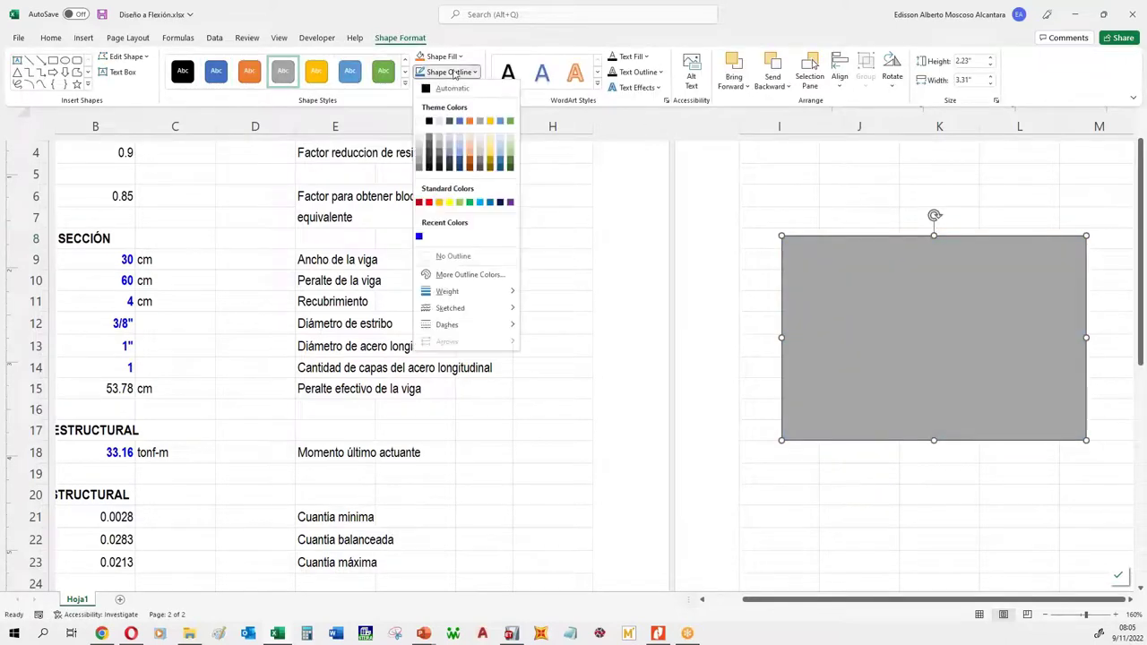
{"action": "left_click", "coordinate": [441, 150]}
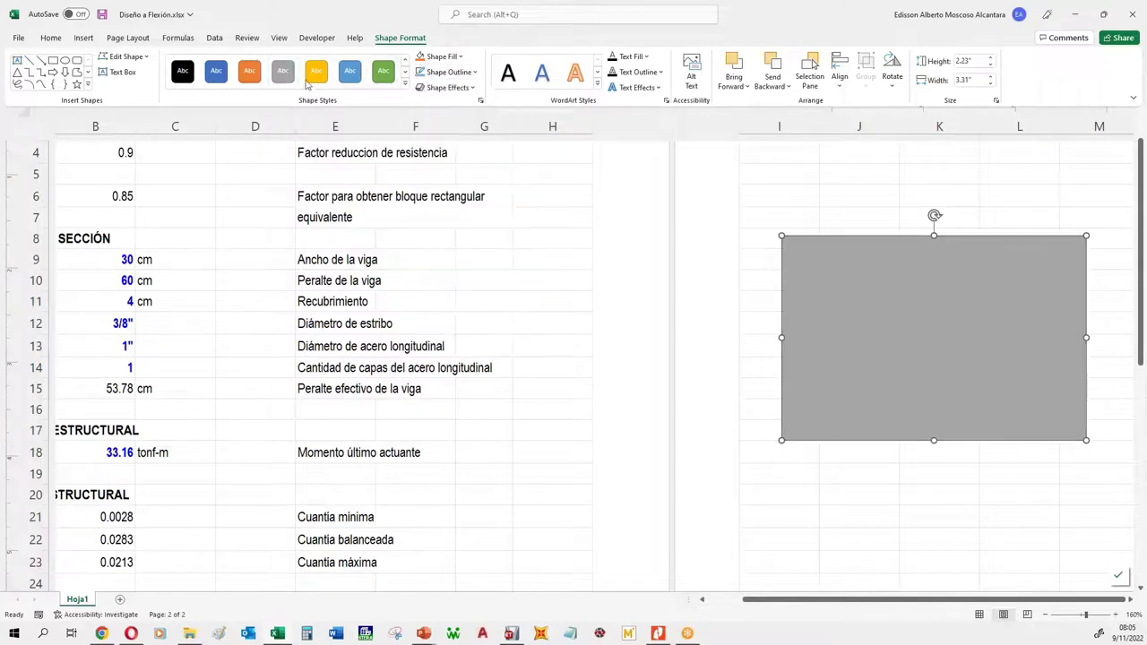
Step: Insert a Frame shape over the grey rectangle to represent the stirrup and make its border thinner
{"action": "left_click", "coordinate": [84, 38]}
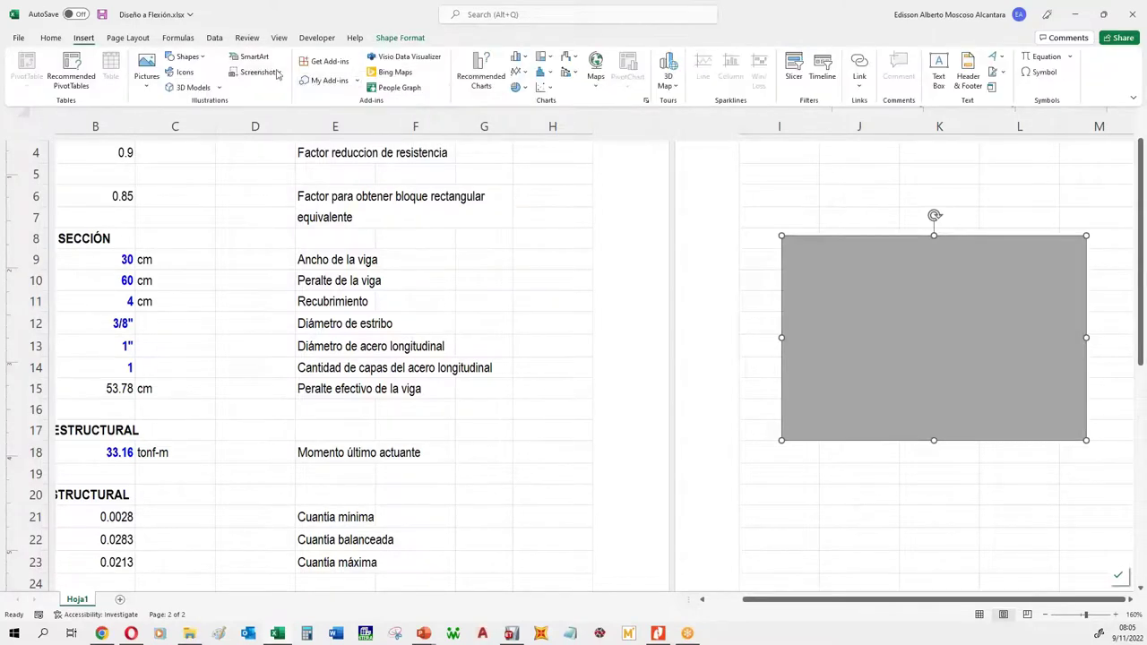
{"action": "left_click", "coordinate": [185, 56]}
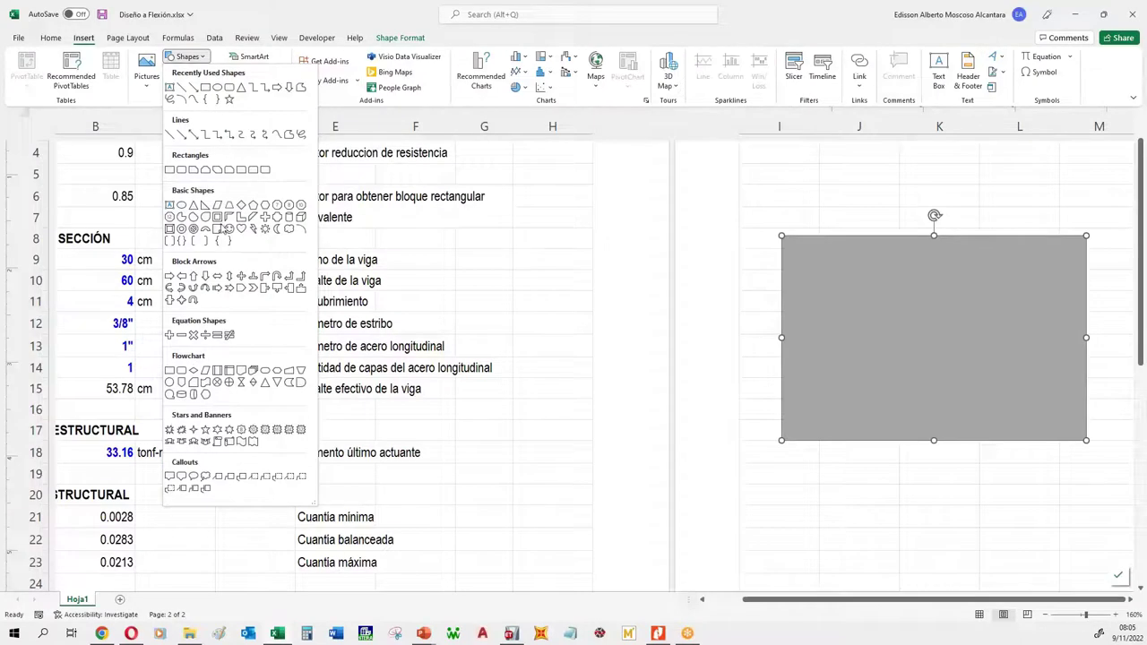
{"action": "left_click", "coordinate": [217, 217]}
{"action": "left_click_drag", "start_coordinate": [848, 262], "coordinate": [1052, 408]}
{"action": "left_click_drag", "start_coordinate": [843, 215], "coordinate": [837, 216]}
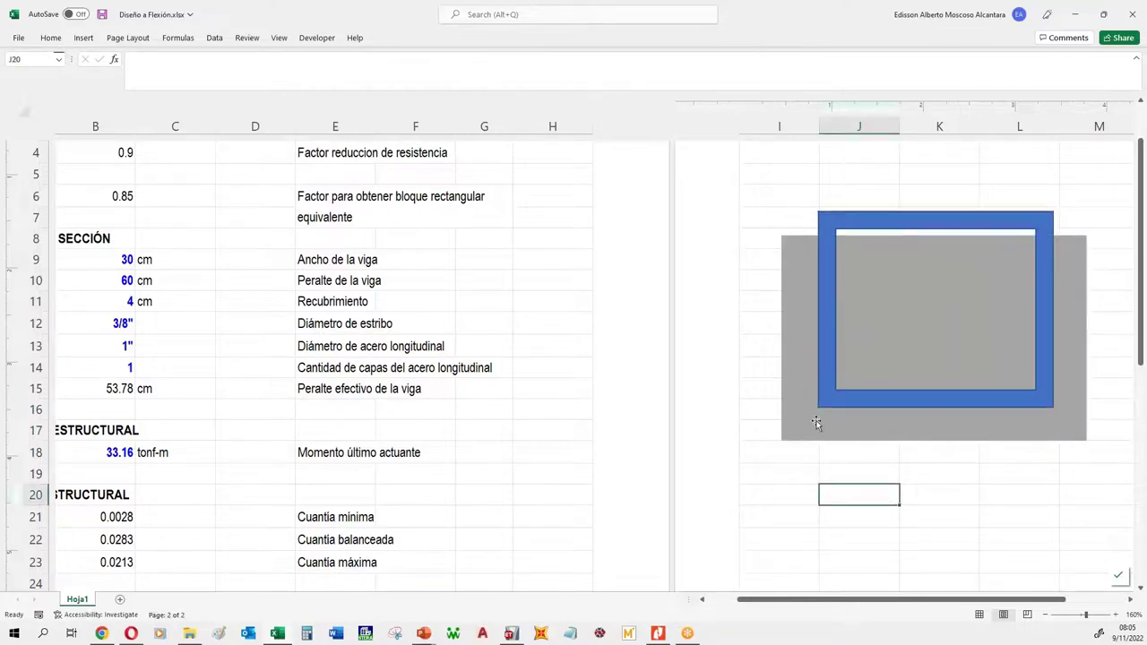
Step: Stretch the grey rectangle and the frame upward so the frame lies fully inside the rectangle
{"action": "left_click_drag", "start_coordinate": [935, 211], "coordinate": [927, 148]}
{"action": "left_click", "coordinate": [965, 237]}
{"action": "left_click", "coordinate": [935, 240]}
{"action": "left_click_drag", "start_coordinate": [936, 240], "coordinate": [930, 179]}
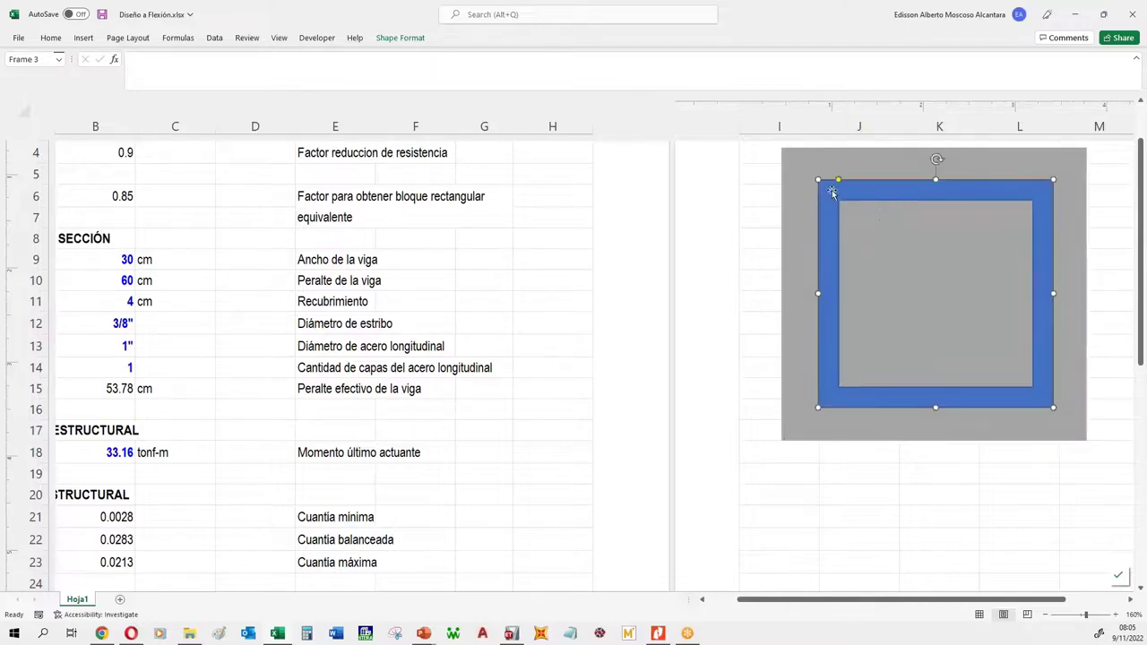
Step: Thin the frame's border slightly and apply the black shape style to it
{"action": "left_click_drag", "start_coordinate": [840, 183], "coordinate": [834, 181]}
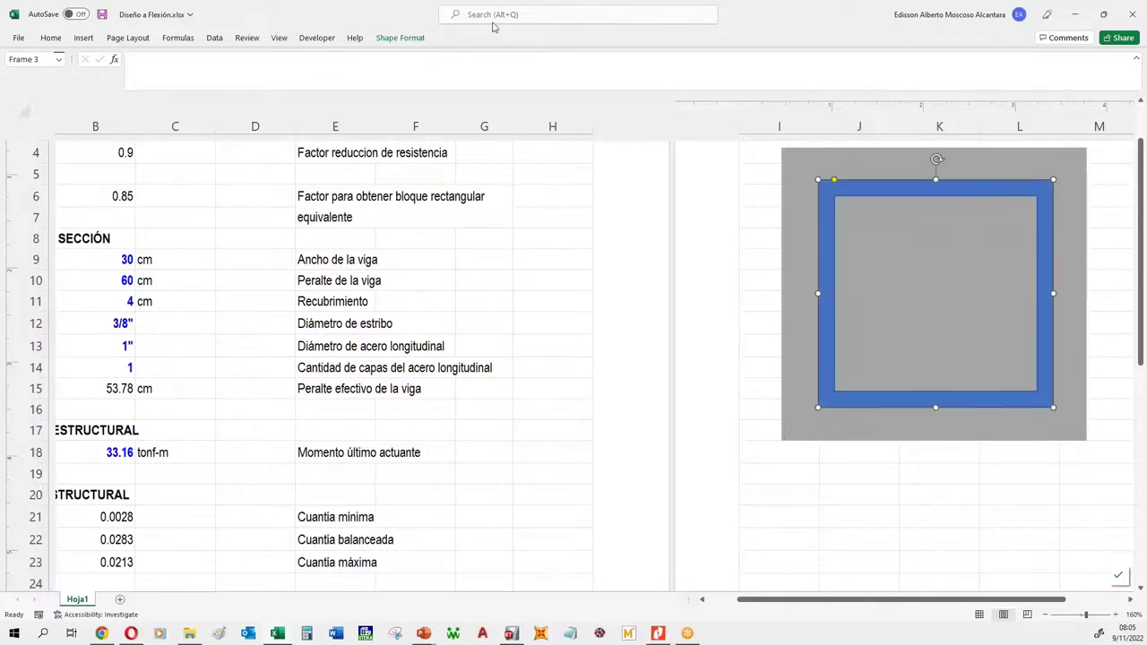
{"action": "left_click", "coordinate": [399, 37]}
{"action": "left_click", "coordinate": [182, 70]}
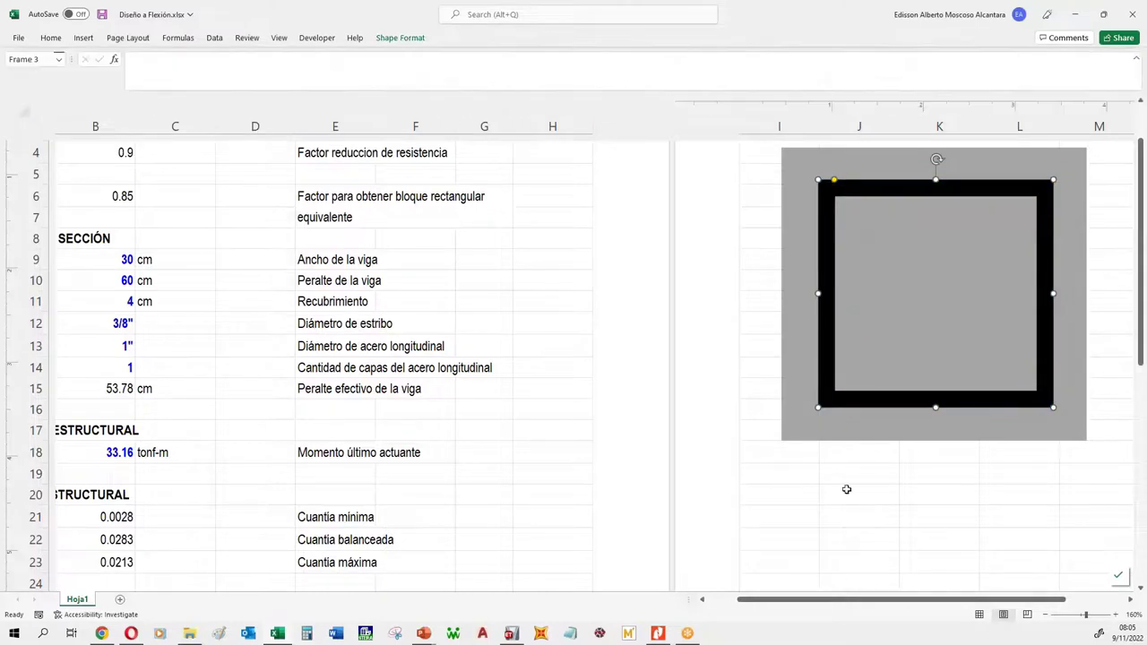
Step: Draw a small circle as a longitudinal bar in the stirrup's lower-left inside corner and duplicate it into the lower-right corner
{"action": "left_click", "coordinate": [83, 37]}
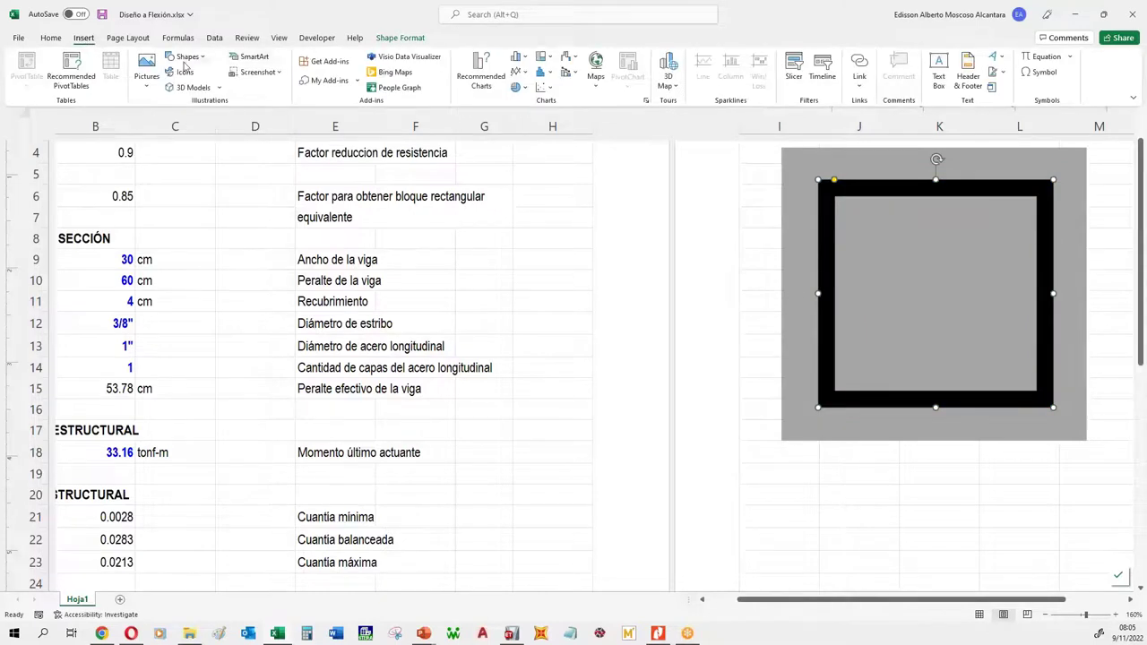
{"action": "left_click", "coordinate": [188, 58]}
{"action": "left_click", "coordinate": [229, 89]}
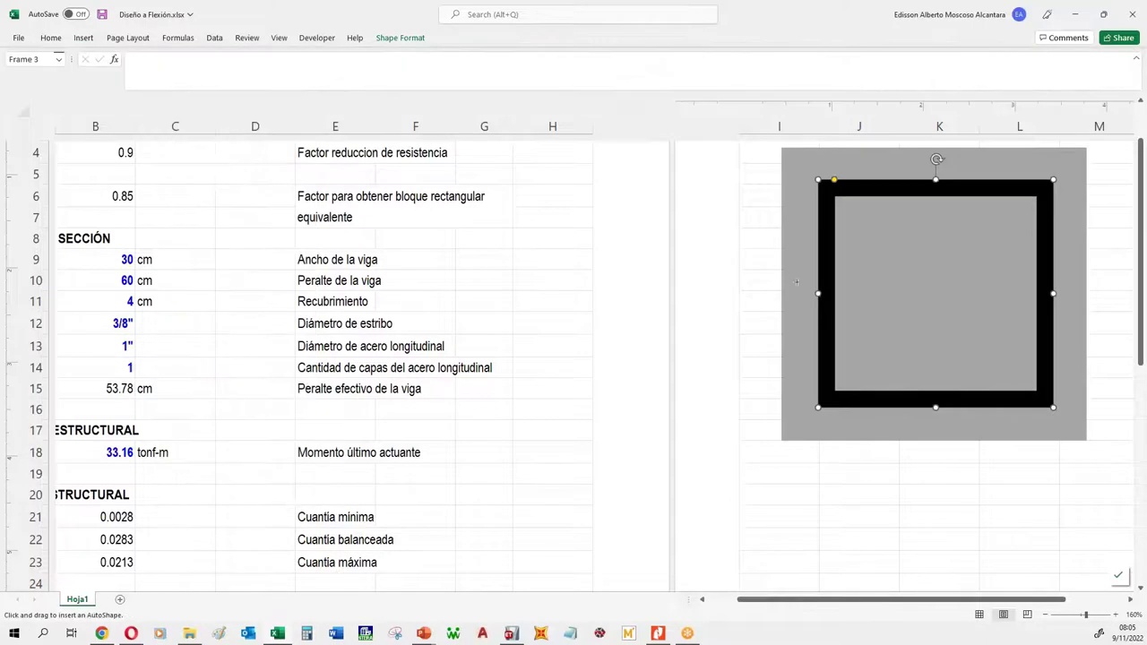
{"action": "mouse_move", "coordinate": [848, 376]}
{"action": "left_mouse_down"}
{"action": "mouse_move", "coordinate": [864, 362]}
{"action": "mouse_move", "coordinate": [850, 374]}
{"action": "left_mouse_up"}
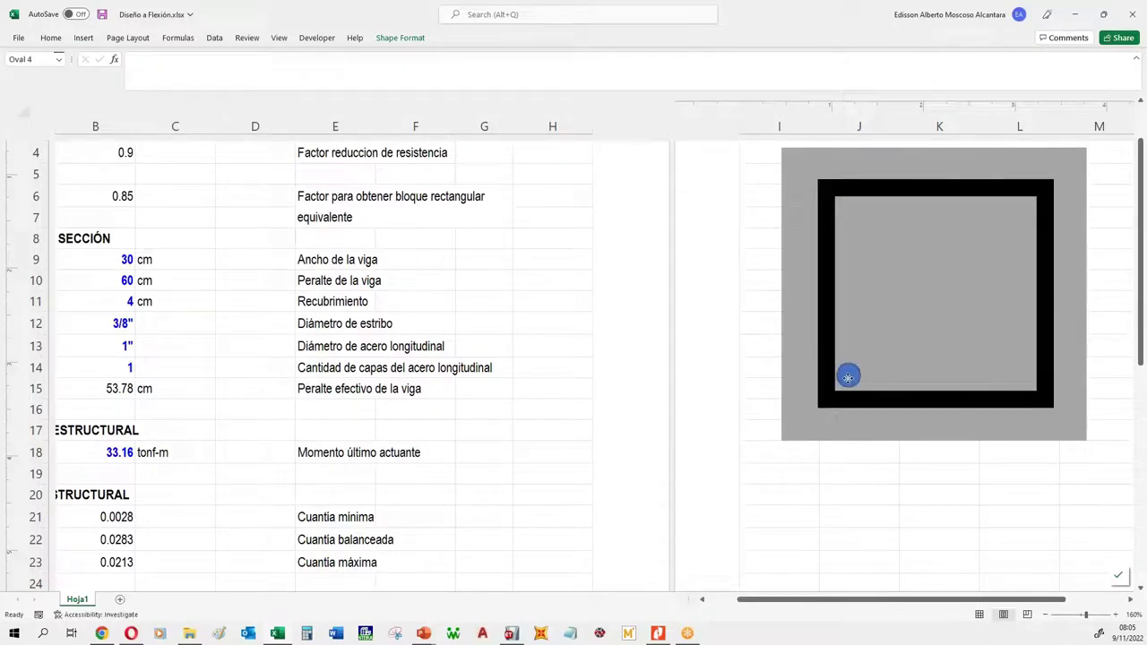
{"action": "left_click_drag", "start_coordinate": [848, 378], "coordinate": [1026, 378], "text": "ctrl"}
{"action": "left_click", "coordinate": [895, 498]}
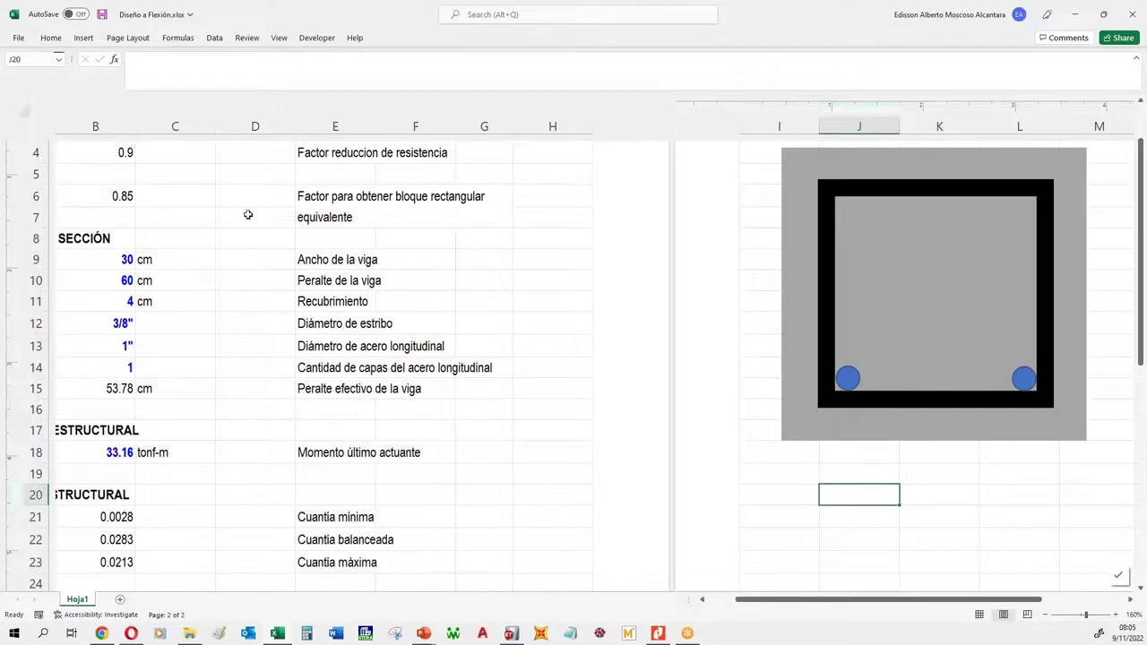
Step: Add small vertical double-headed arrows marking the bottom cover, the stirrup thickness and the bar radius, and adjust the two bar circles
{"action": "left_click", "coordinate": [83, 37]}
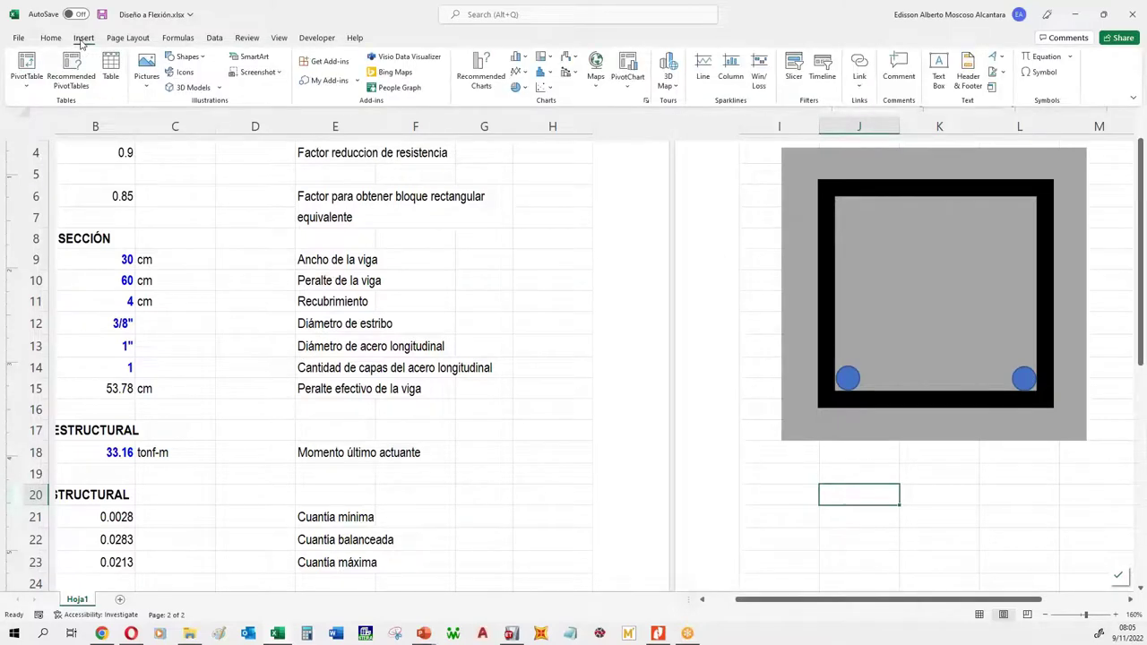
{"action": "left_click", "coordinate": [189, 57]}
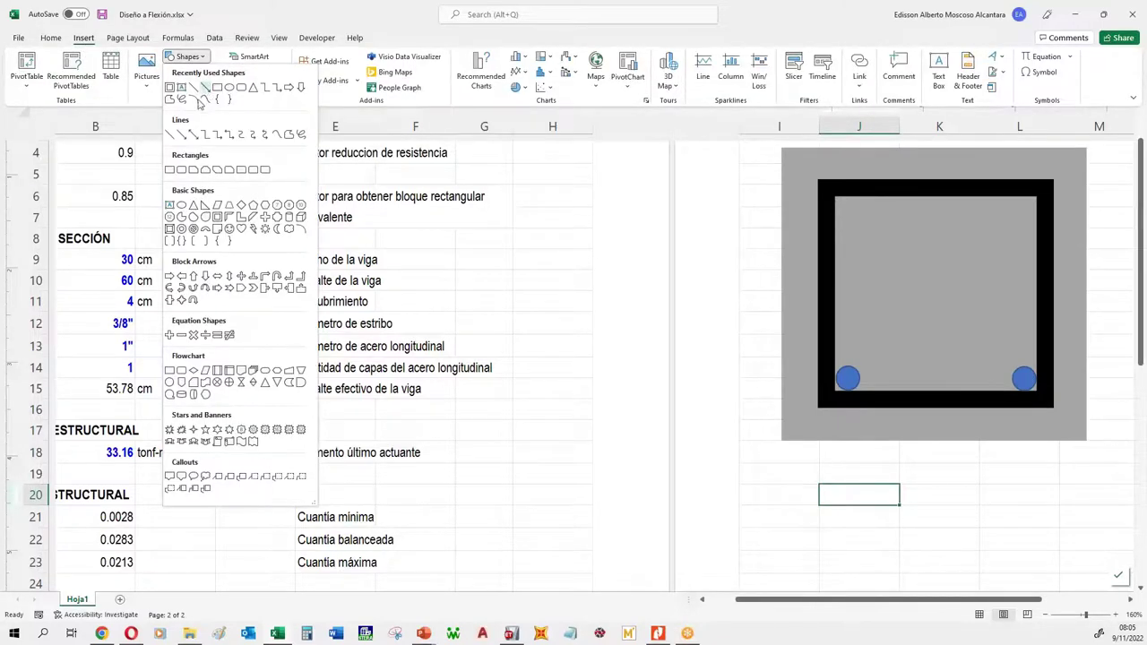
{"action": "left_click", "coordinate": [190, 134]}
{"action": "left_click_drag", "start_coordinate": [877, 435], "coordinate": [876, 384]}
{"action": "left_click", "coordinate": [846, 378]}
{"action": "left_click", "coordinate": [1016, 380]}
{"action": "left_click_drag", "start_coordinate": [1011, 372], "coordinate": [1009, 368]}
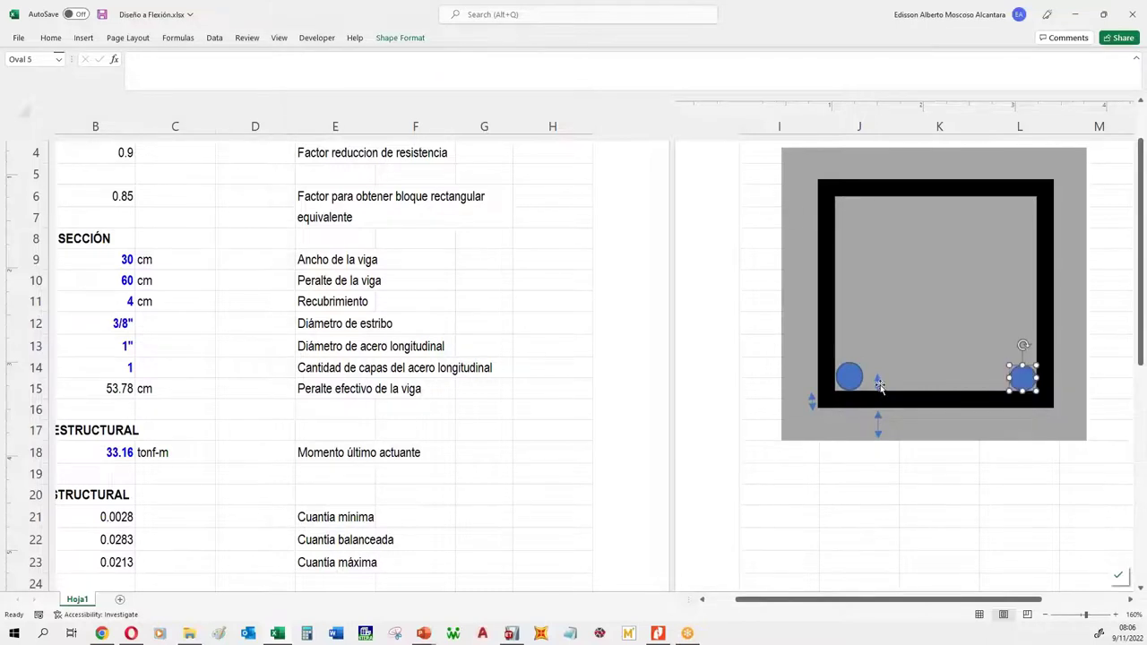
{"action": "left_click", "coordinate": [946, 490]}
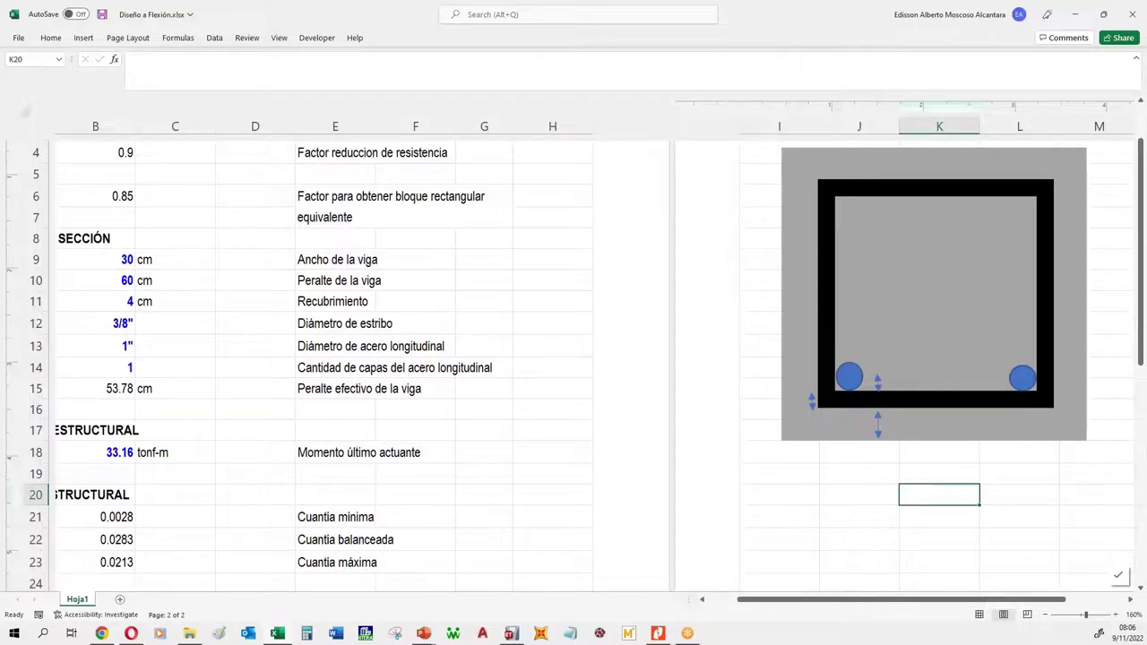
Step: Add a double-headed arrow from the section's top edge down to the left bar's centre level and give it a red outline
{"action": "left_click", "coordinate": [877, 383]}
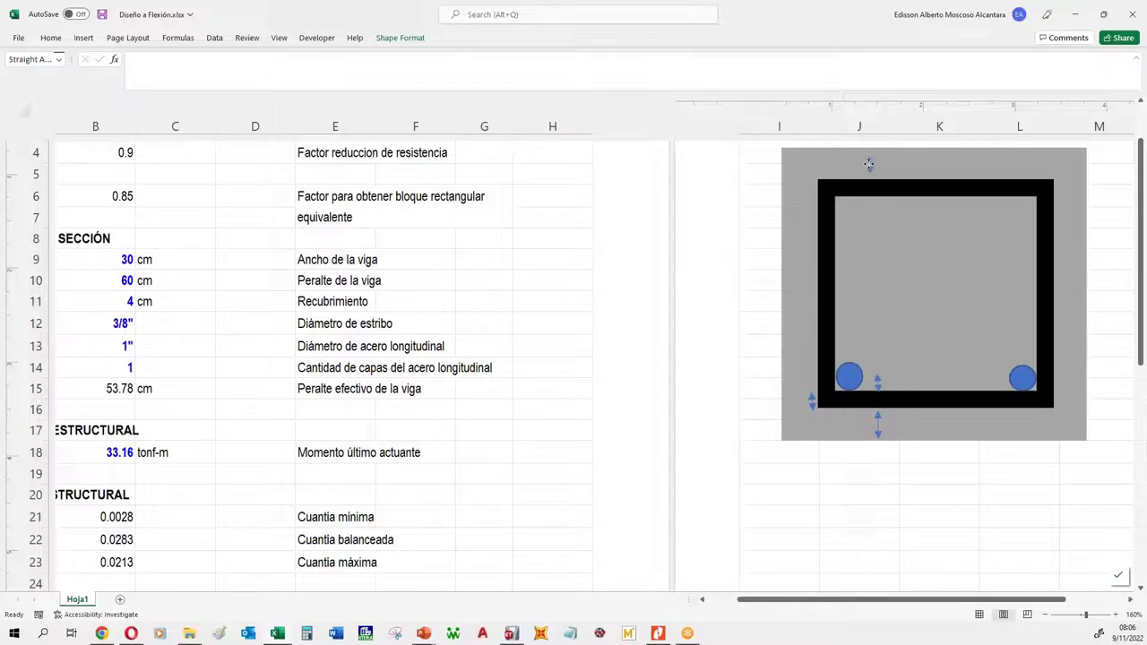
{"action": "left_click_drag", "start_coordinate": [869, 158], "coordinate": [868, 353]}
{"action": "left_click_drag", "start_coordinate": [869, 377], "coordinate": [869, 375]}
{"action": "left_click", "coordinate": [51, 39]}
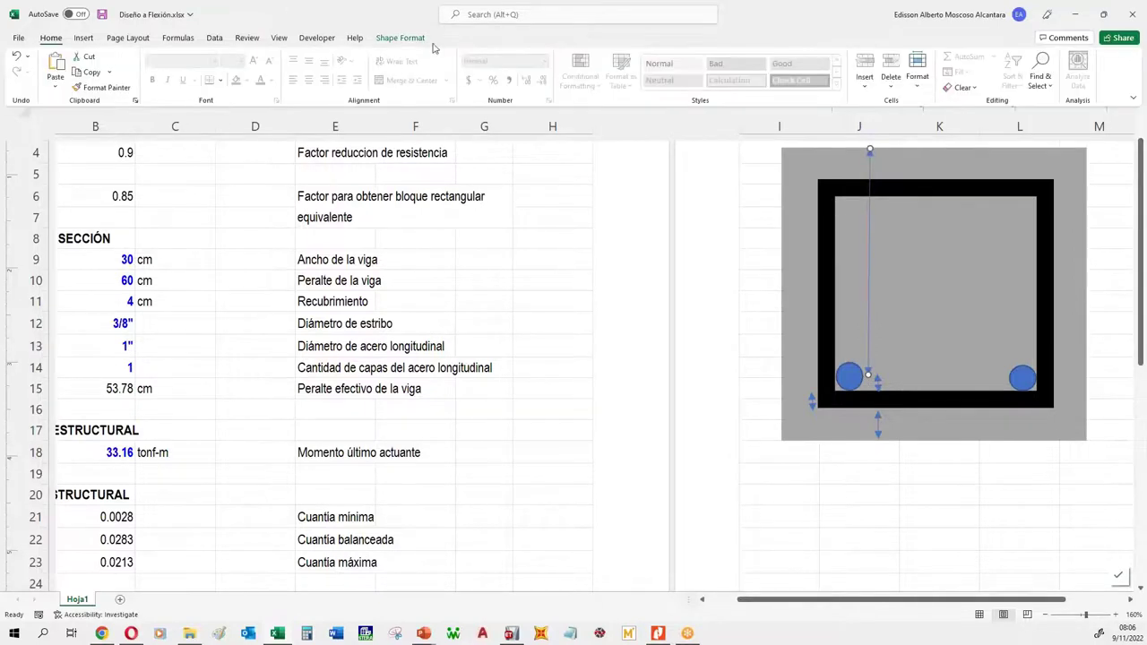
{"action": "left_click", "coordinate": [404, 40]}
{"action": "left_click", "coordinate": [440, 73]}
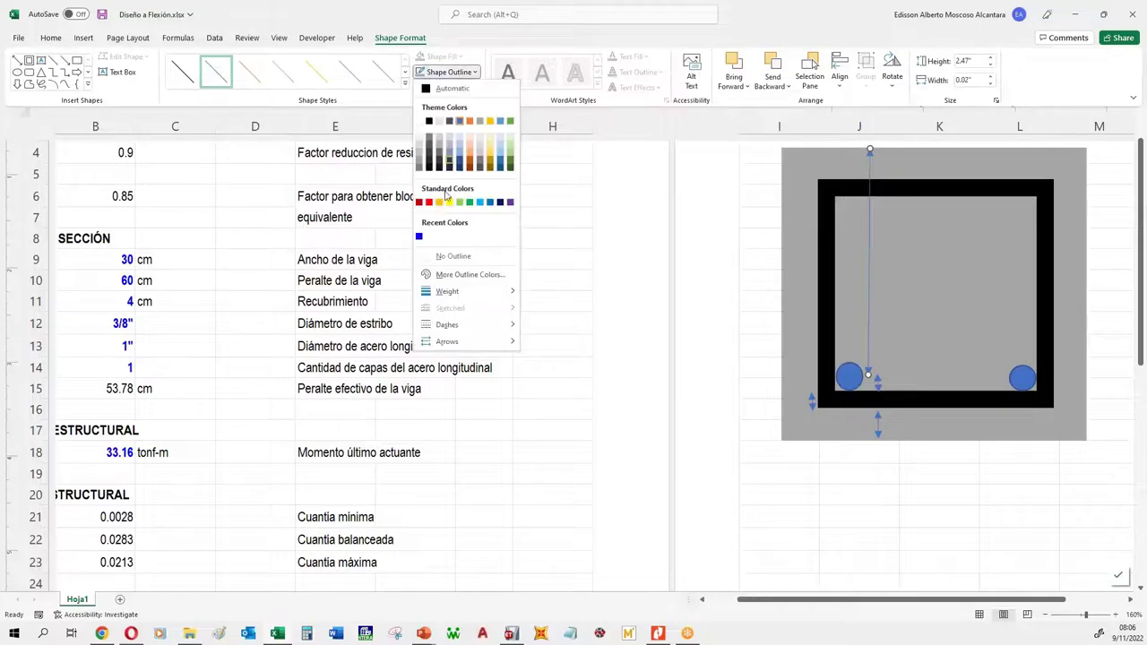
{"action": "left_click", "coordinate": [431, 200]}
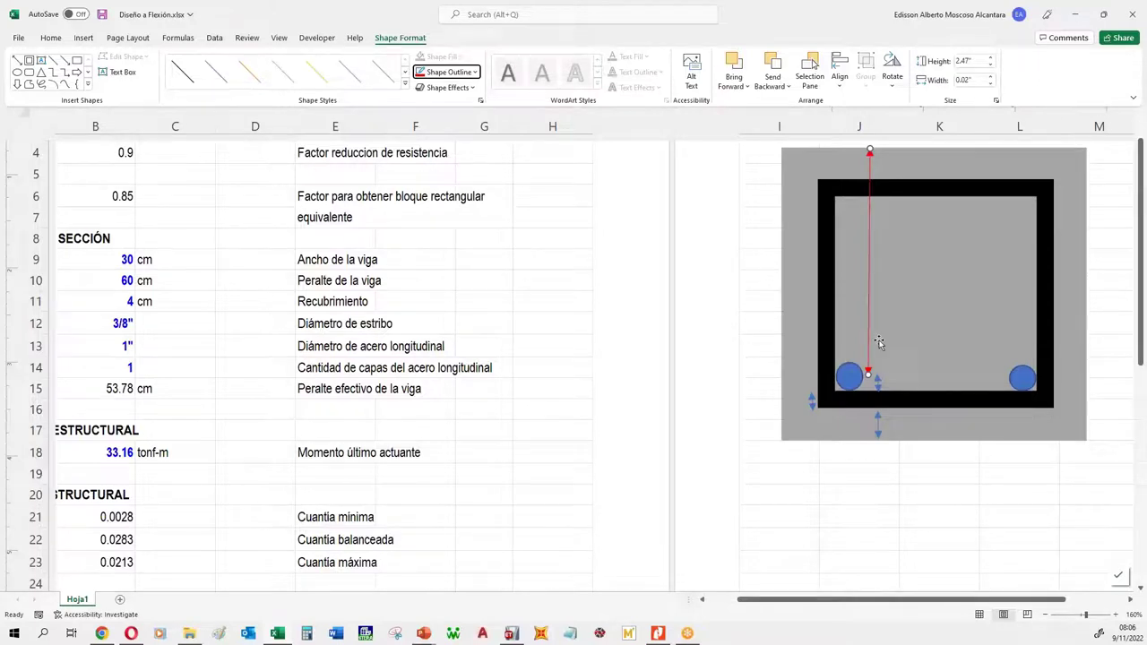
{"action": "left_click", "coordinate": [901, 473]}
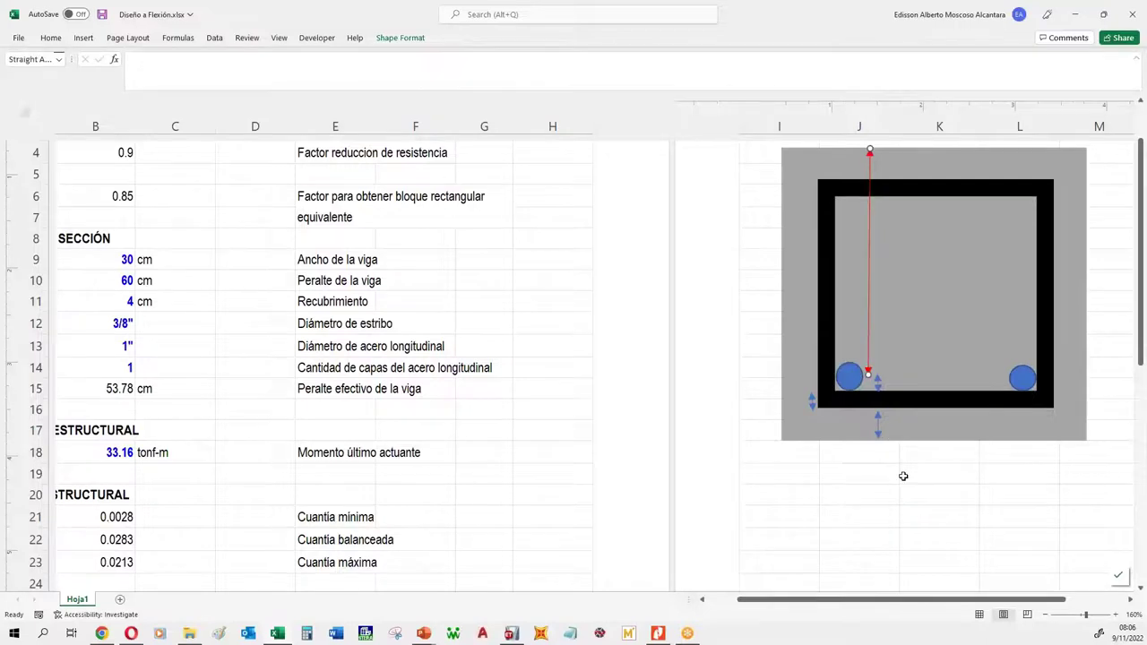
Step: Duplicate the red arrow to the left of the section and stretch it to span the grey rectangle's full height
{"action": "left_click", "coordinate": [869, 356]}
{"action": "left_click_drag", "start_coordinate": [870, 337], "coordinate": [800, 344]}
{"action": "key", "text": "ctrl+z"}
{"action": "left_click_drag", "start_coordinate": [869, 324], "coordinate": [767, 324], "text": "ctrl"}
{"action": "left_click_drag", "start_coordinate": [767, 373], "coordinate": [767, 443]}
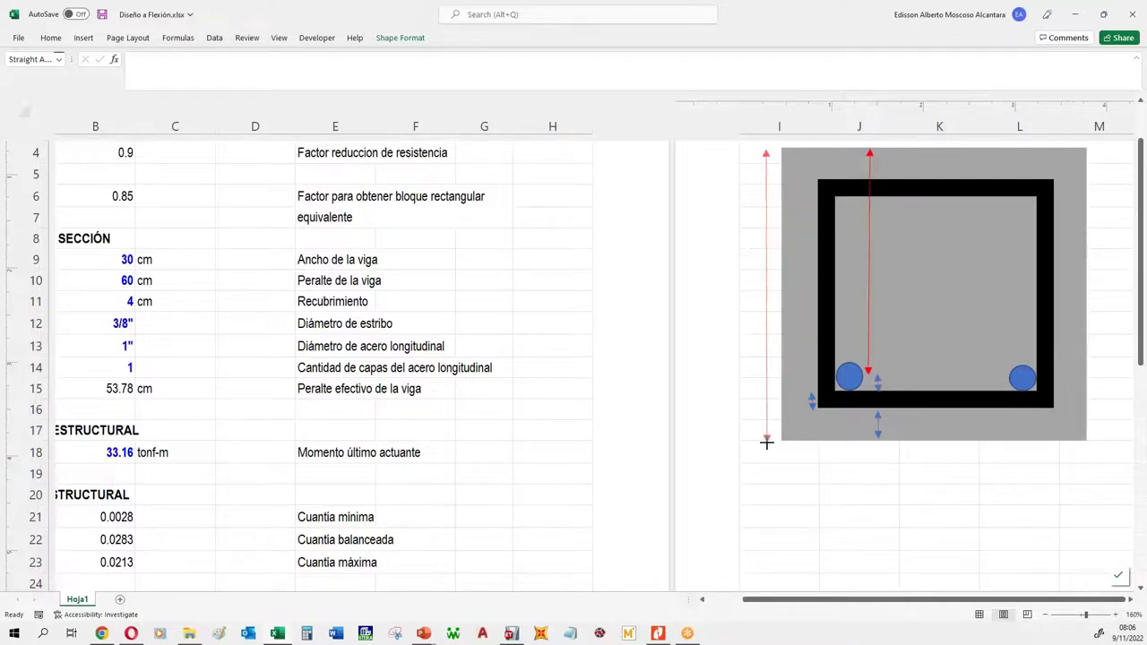
{"action": "left_click", "coordinate": [876, 494]}
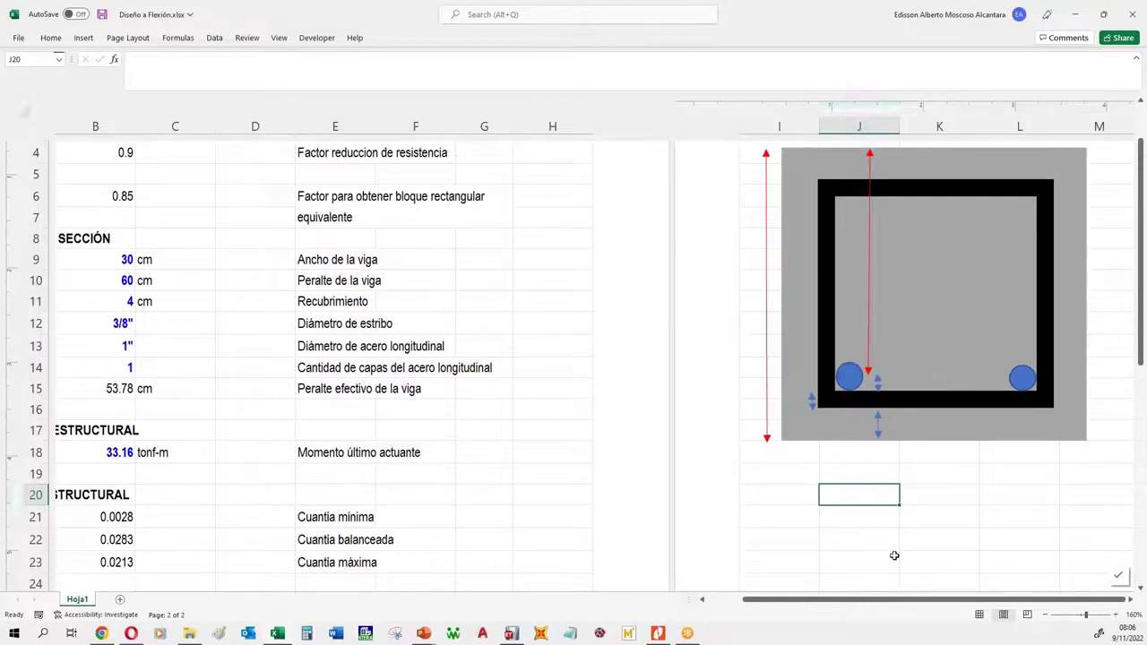
Step: Review the effective depth formula in B15 and its height, cover, stirrup and longitudinal bar inputs against the section sketch
{"action": "left_click_drag", "start_coordinate": [902, 604], "coordinate": [816, 608]}
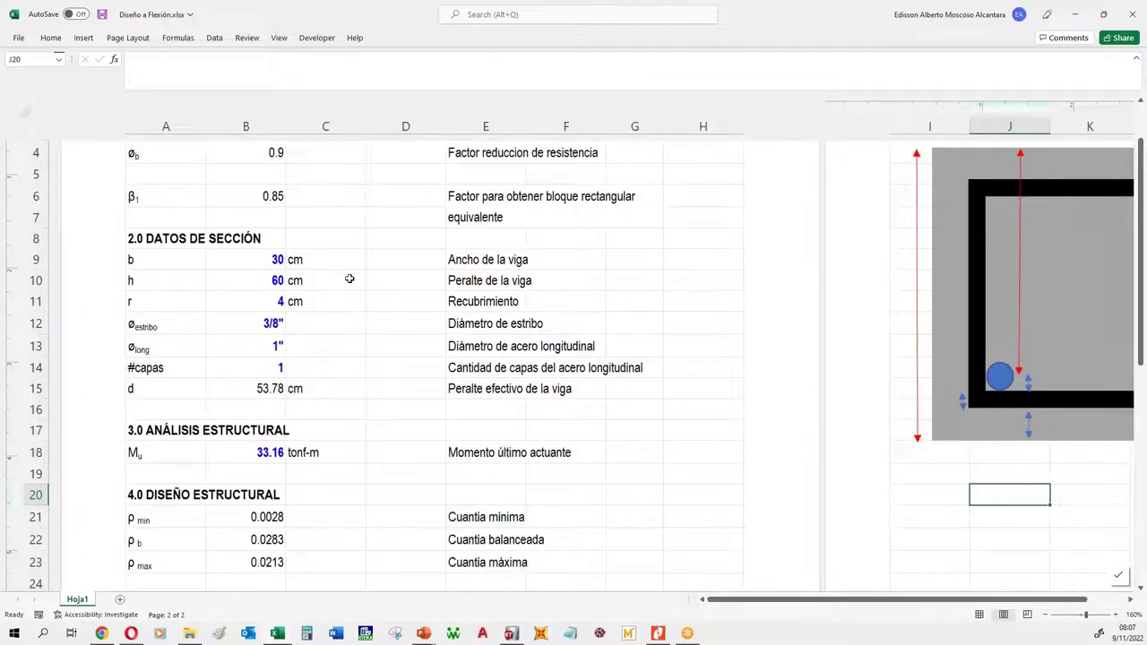
{"action": "left_click", "coordinate": [240, 385]}
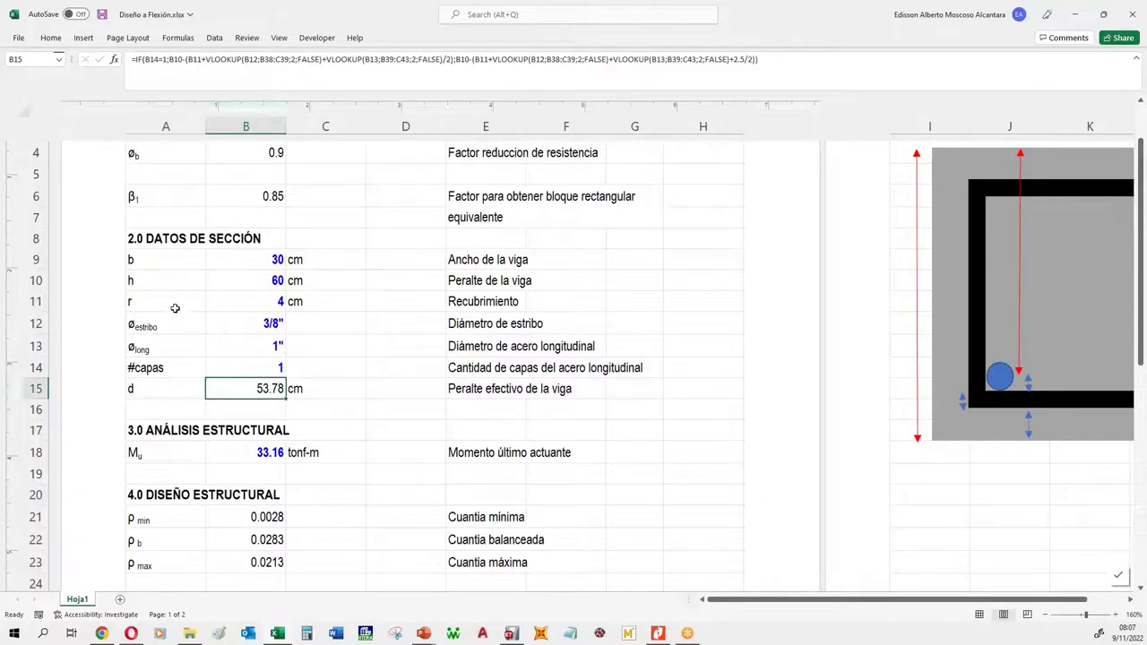
{"action": "left_click", "coordinate": [268, 280]}
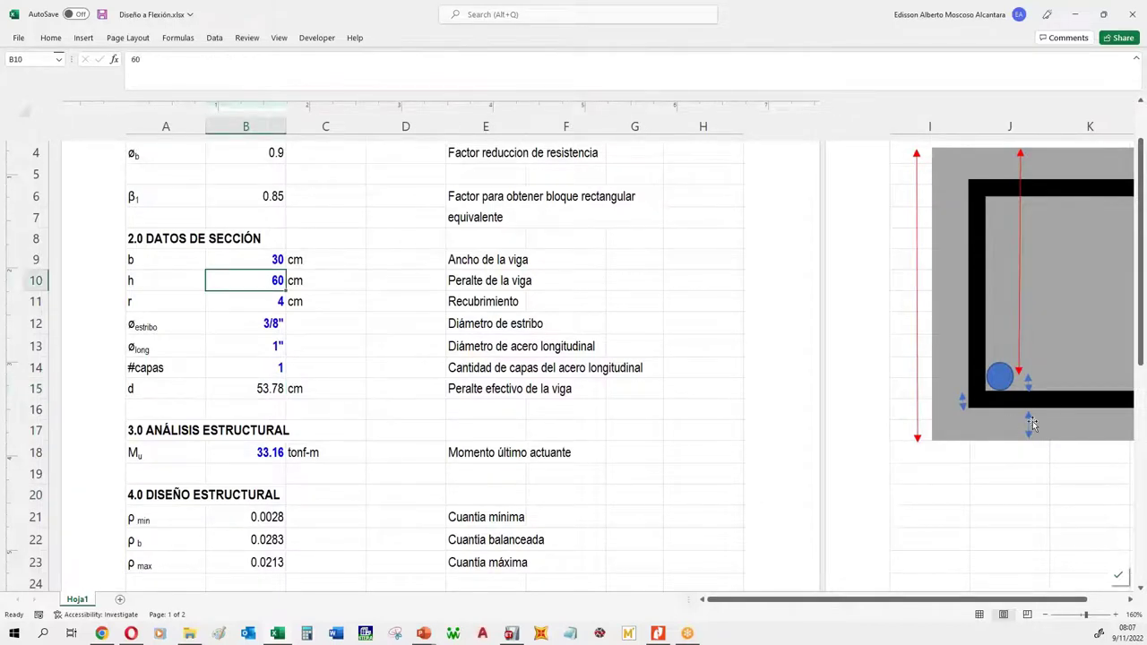
{"action": "left_click", "coordinate": [245, 305]}
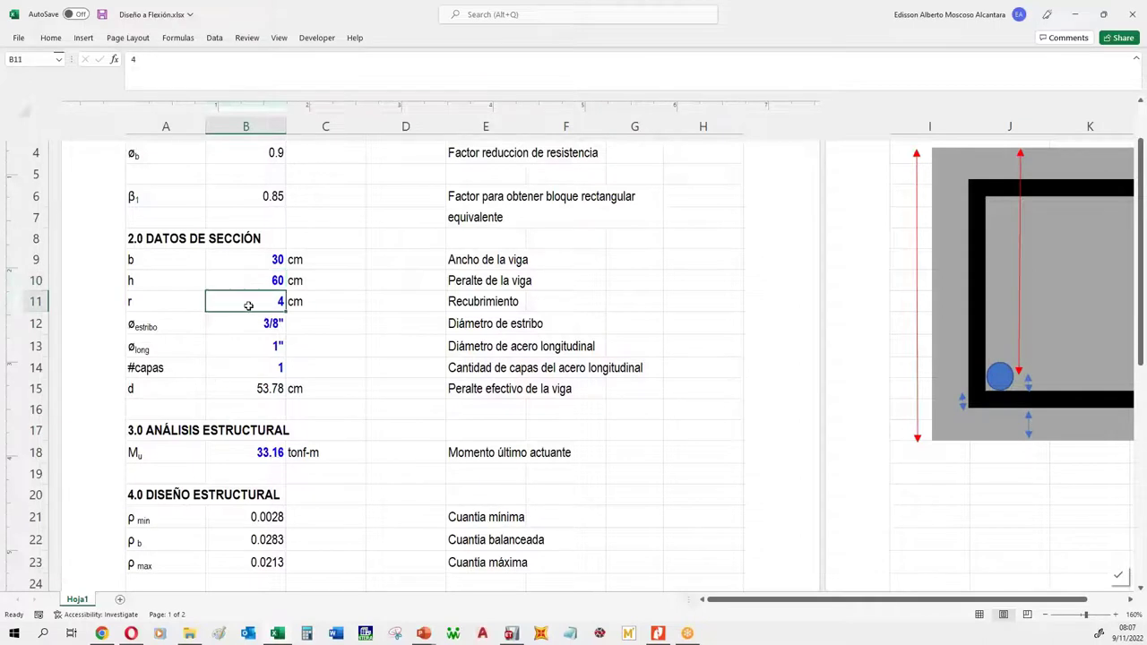
{"action": "left_click", "coordinate": [256, 326]}
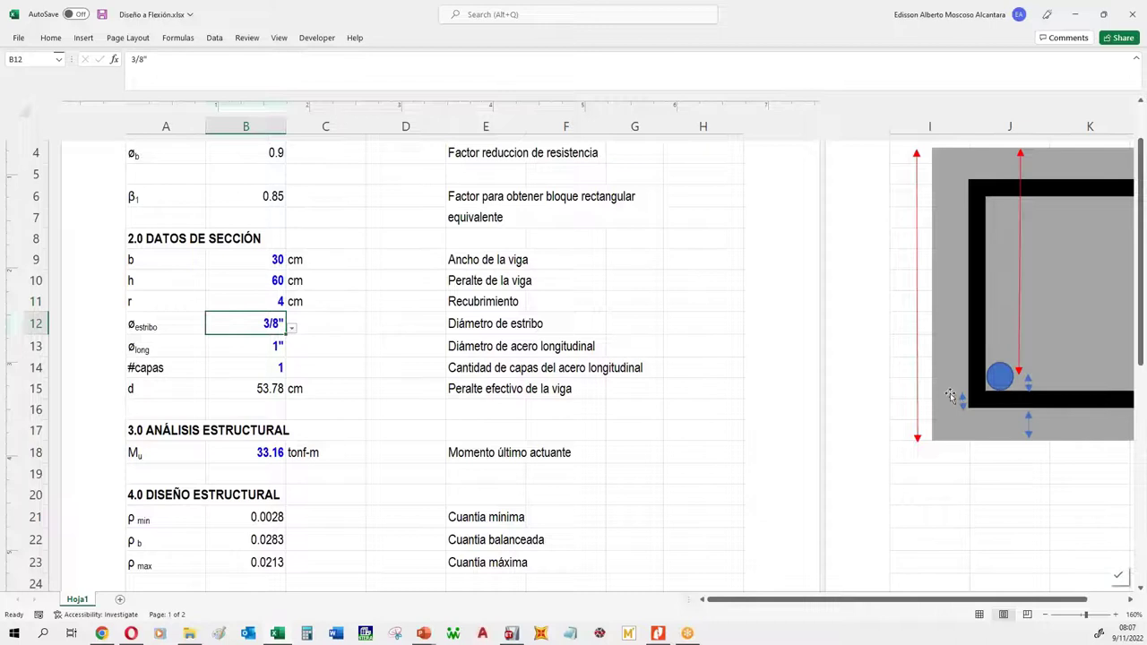
{"action": "left_click", "coordinate": [246, 346]}
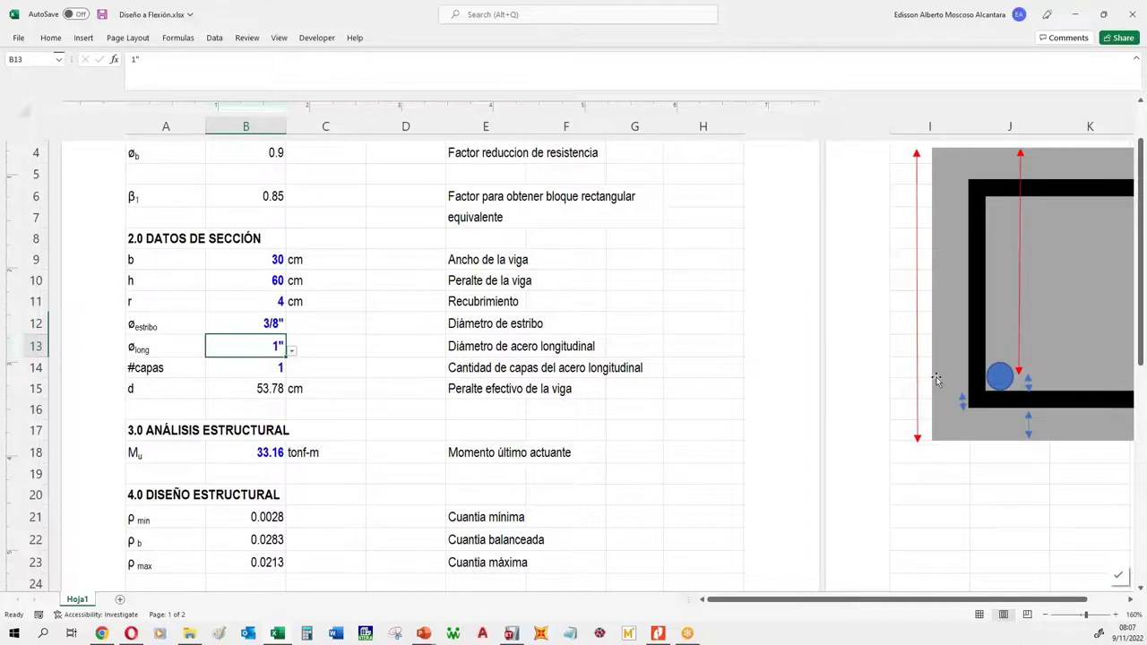
{"action": "left_click", "coordinate": [246, 389]}
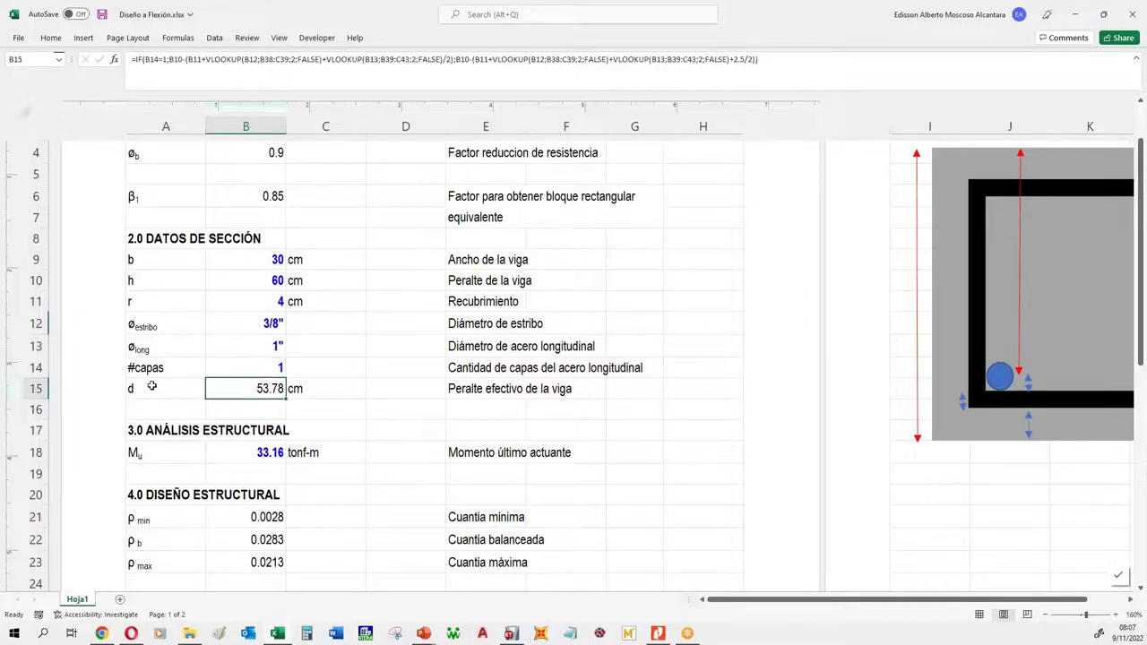
{"action": "left_click_drag", "start_coordinate": [148, 389], "coordinate": [312, 389]}
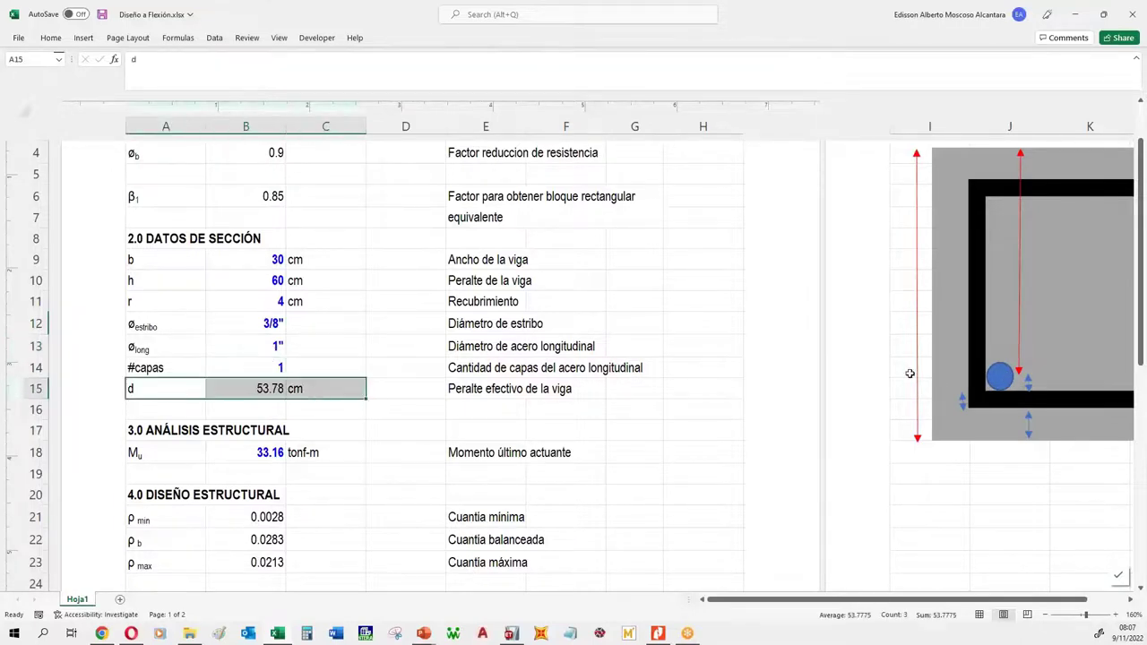
{"action": "left_click_drag", "start_coordinate": [985, 600], "coordinate": [1053, 608]}
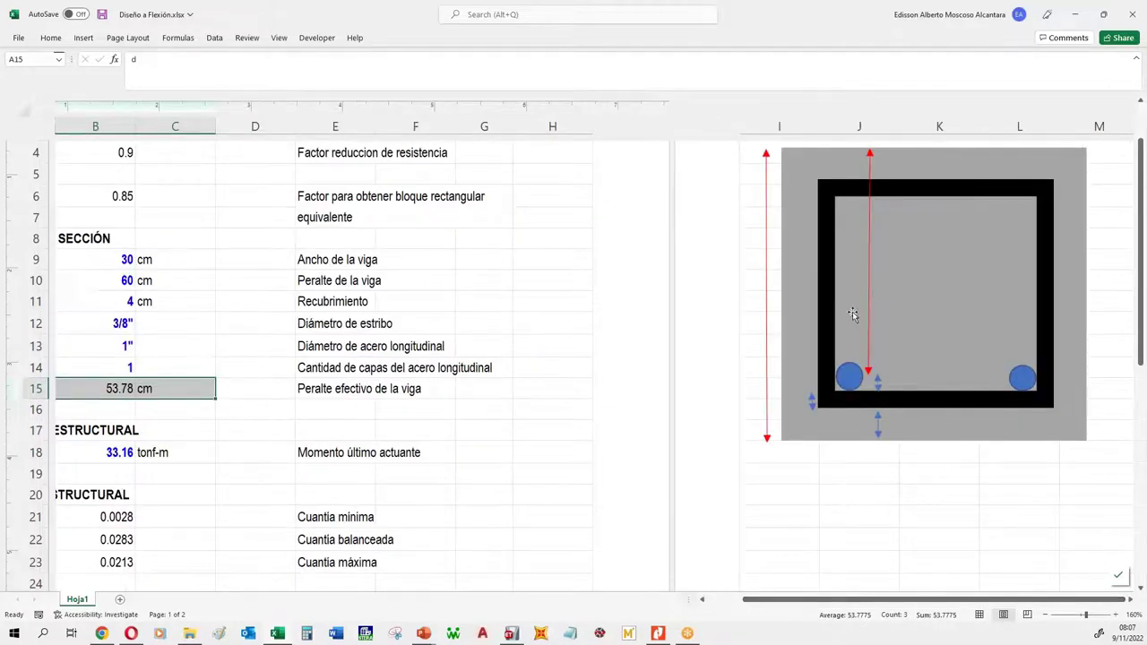
{"action": "left_click", "coordinate": [84, 38]}
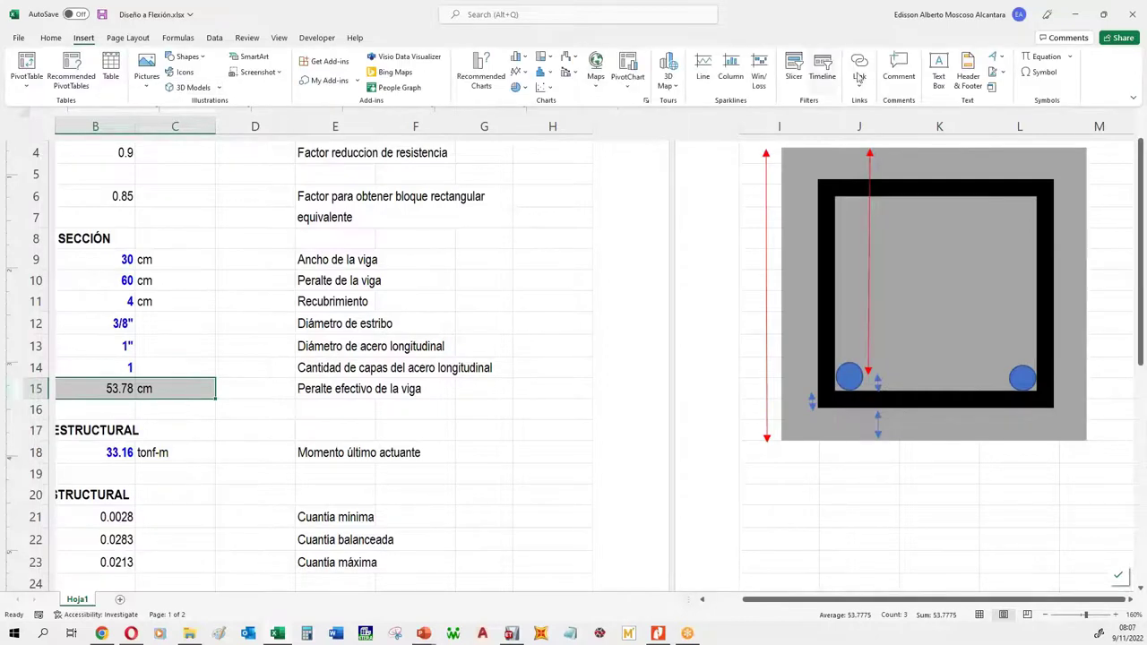
{"action": "left_click", "coordinate": [938, 76]}
{"action": "left_click", "coordinate": [909, 314]}
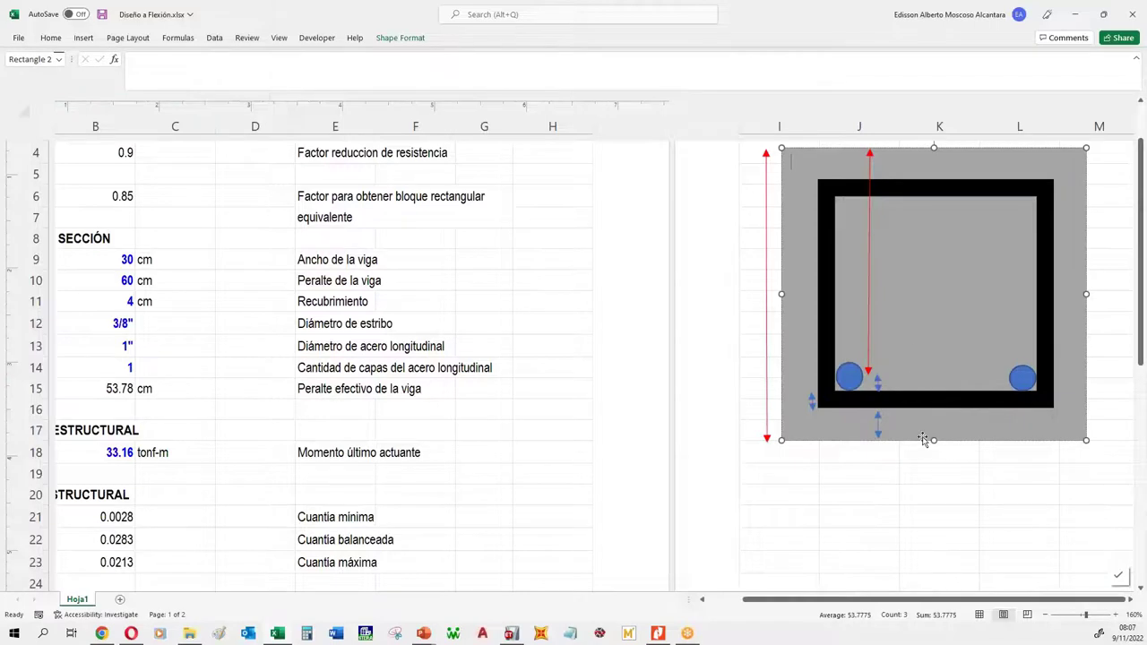
{"action": "left_click", "coordinate": [941, 509]}
Step: Insert a text box reading "d" below the section sketch and format its letter in bold Arial Narrow
{"action": "left_click", "coordinate": [83, 37]}
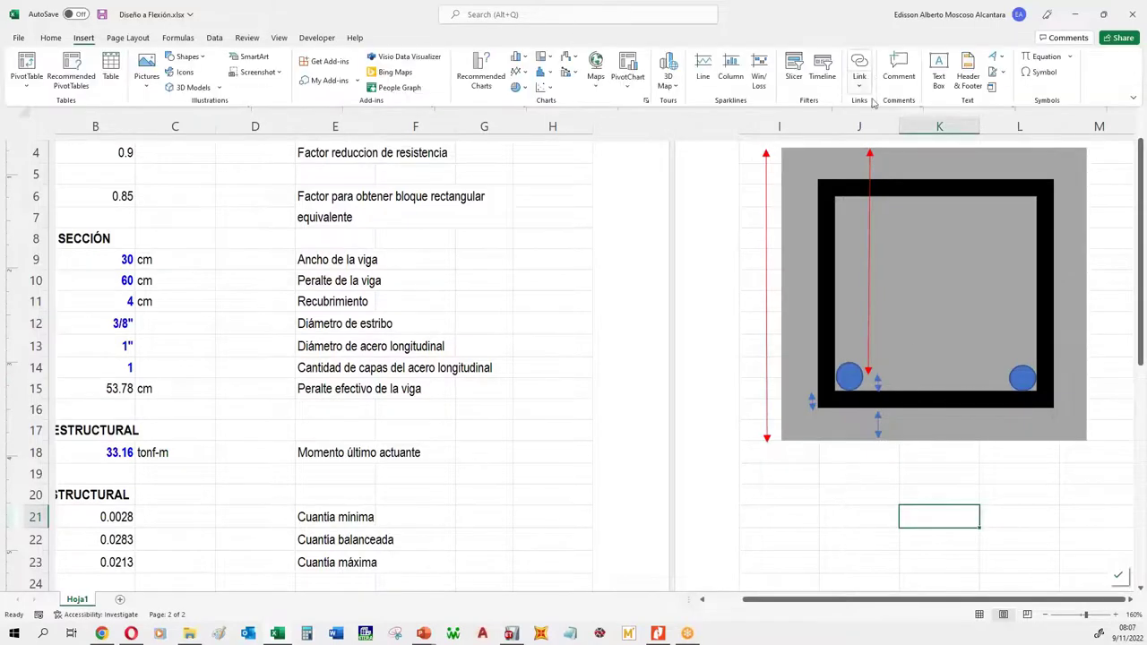
{"action": "left_click", "coordinate": [938, 72]}
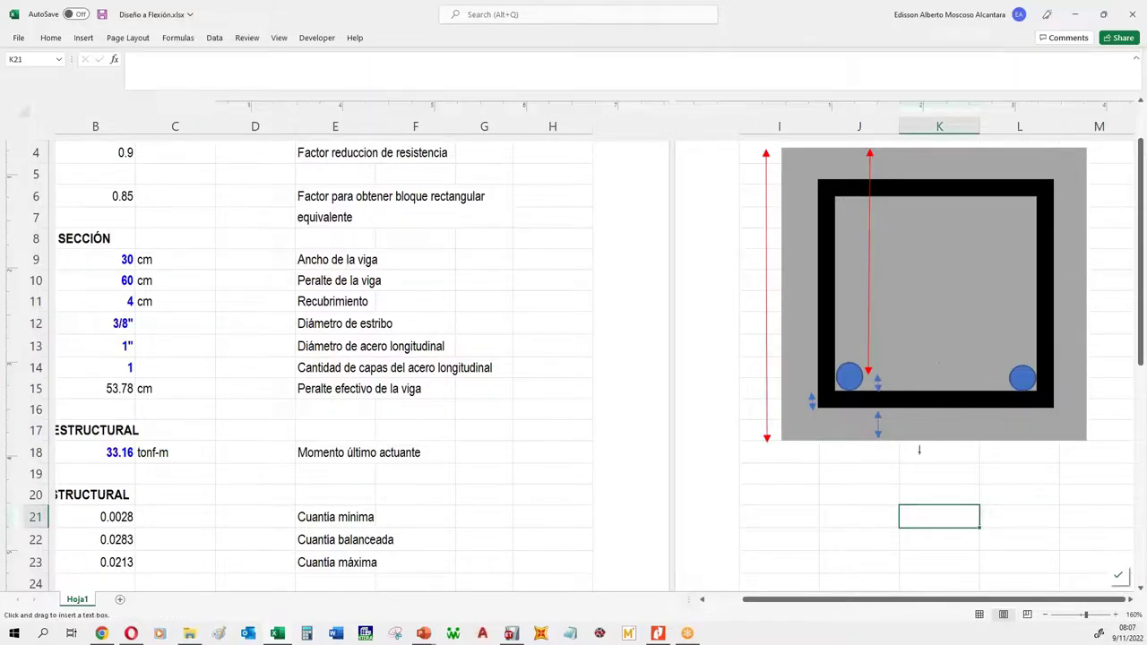
{"action": "left_click", "coordinate": [907, 491]}
{"action": "type", "text": "d"}
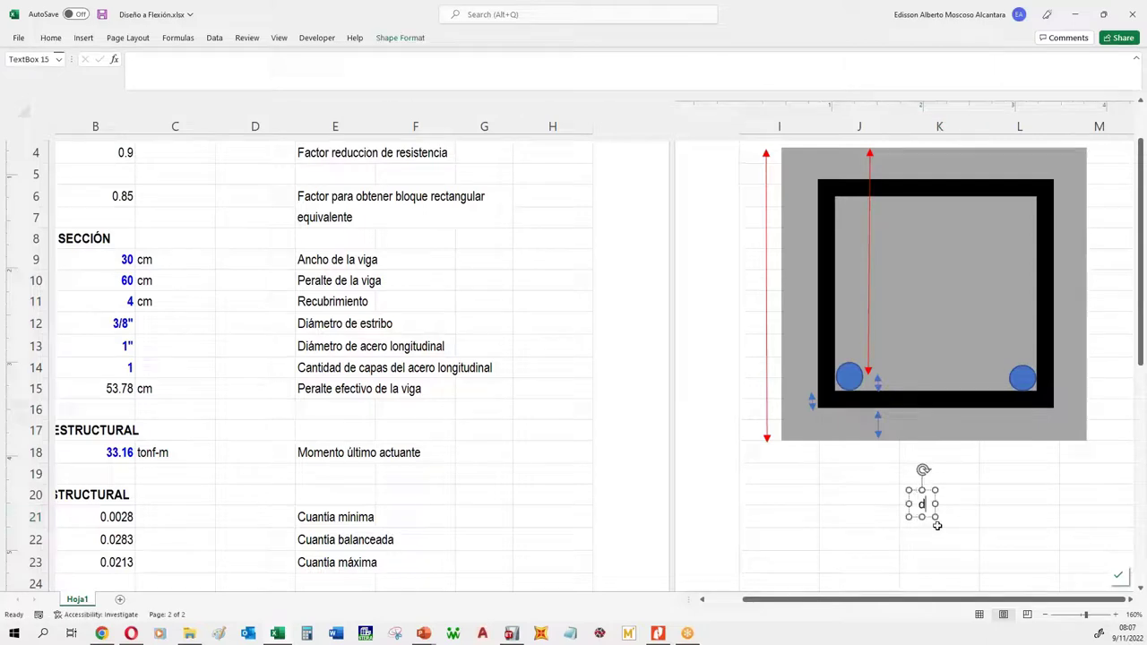
{"action": "double_click", "coordinate": [923, 504]}
{"action": "mouse_move", "coordinate": [926, 505]}
{"action": "left_click", "coordinate": [946, 471]}
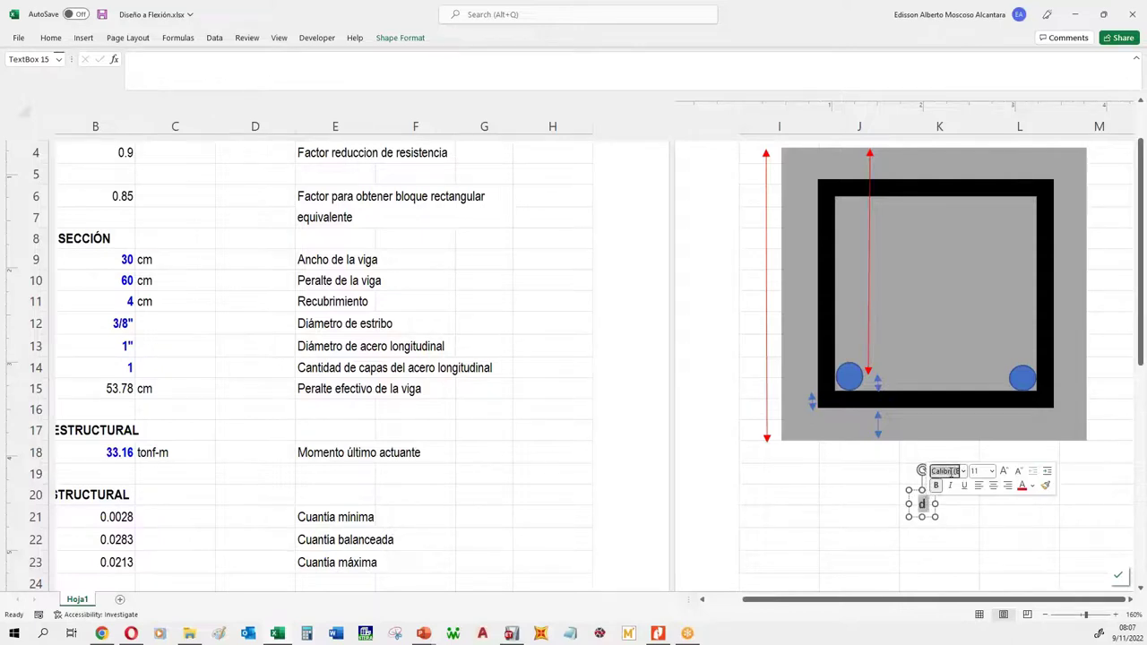
{"action": "type", "text": "Arial"}
{"action": "key", "text": "BackSpace"}
Step: Move the "d" label beside the inner red arrow and enlarge its text to 18 pt
{"action": "mouse_move", "coordinate": [935, 518]}
{"action": "left_mouse_down"}
{"action": "mouse_move", "coordinate": [900, 271]}
{"action": "mouse_move", "coordinate": [899, 288]}
{"action": "left_mouse_up"}
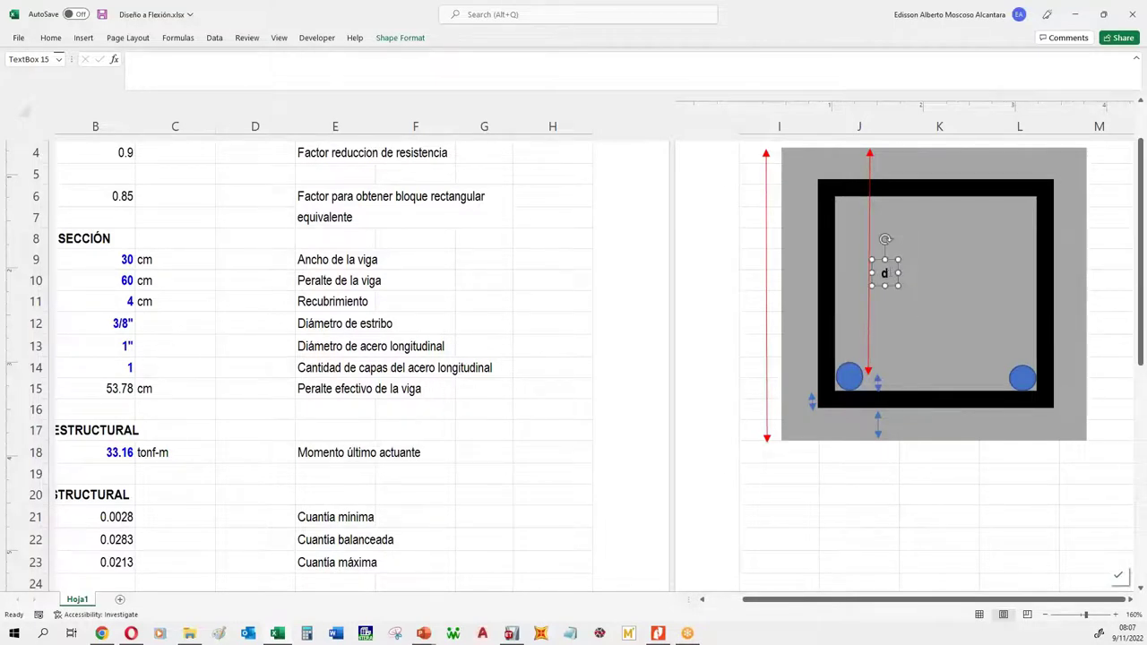
{"action": "left_click", "coordinate": [896, 273]}
{"action": "double_click", "coordinate": [884, 273]}
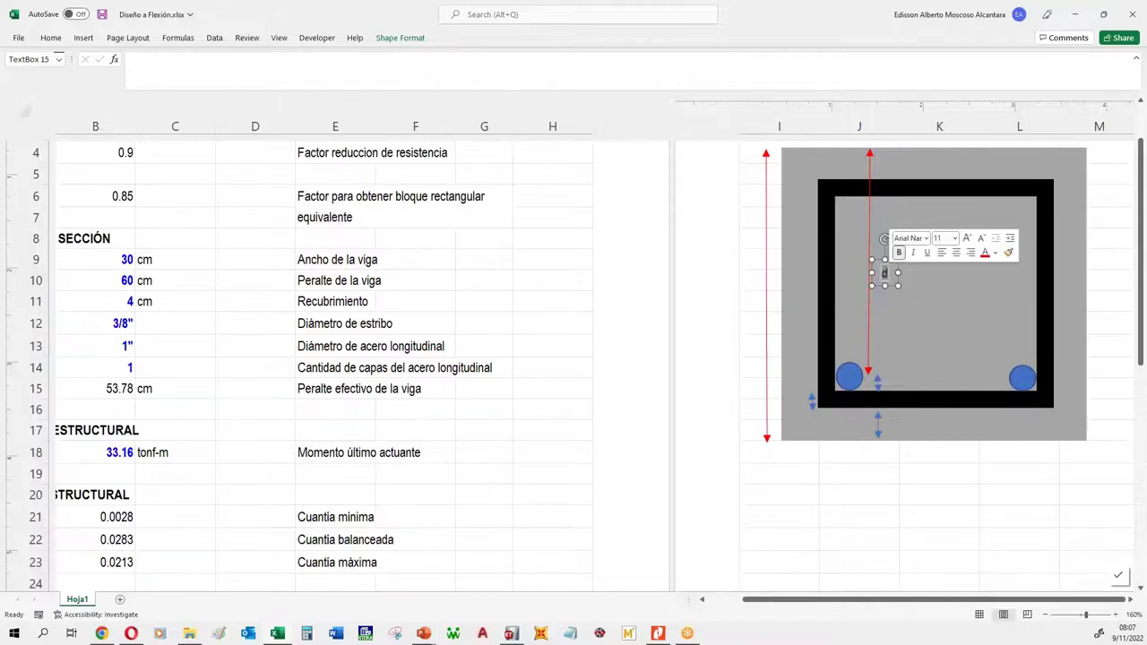
{"action": "left_click", "coordinate": [966, 238]}
{"action": "left_click", "coordinate": [968, 240]}
{"action": "left_click", "coordinate": [967, 241]}
{"action": "left_click", "coordinate": [968, 240]}
Step: Copy the "d" label to the left of the outer red arrow and change the copy's text to "h"
{"action": "key", "text": "ctrl+c"}
{"action": "key", "text": "ctrl+v"}
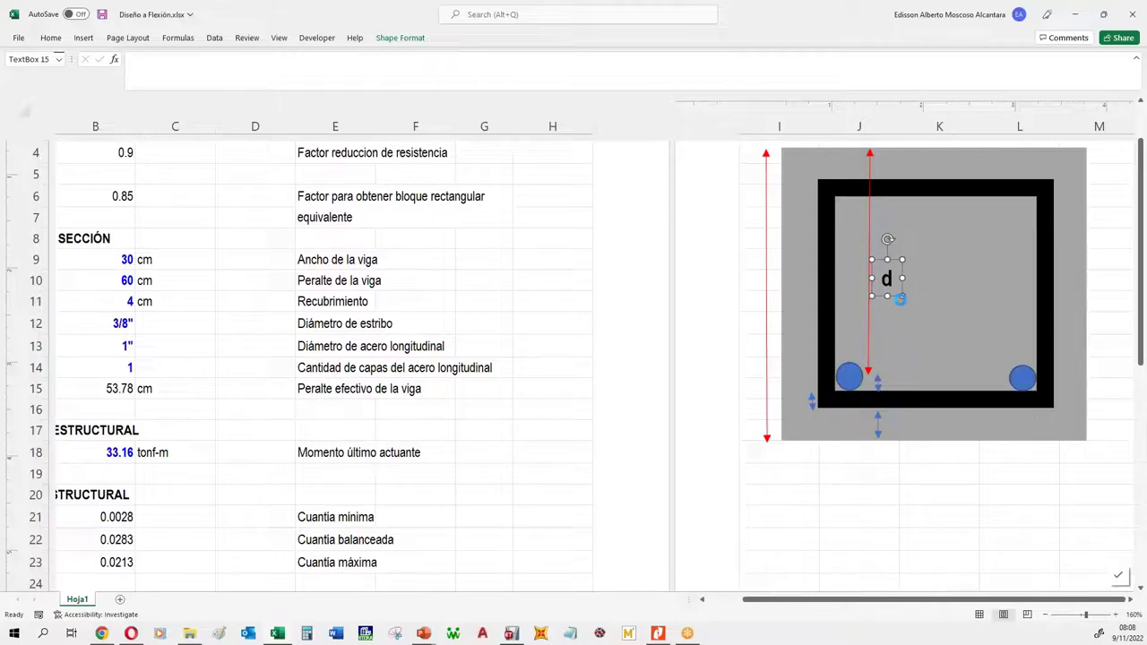
{"action": "left_click_drag", "start_coordinate": [903, 295], "coordinate": [871, 289]}
{"action": "left_click_drag", "start_coordinate": [780, 310], "coordinate": [759, 302]}
{"action": "double_click", "coordinate": [757, 296]}
{"action": "key", "text": "ctrl+a"}
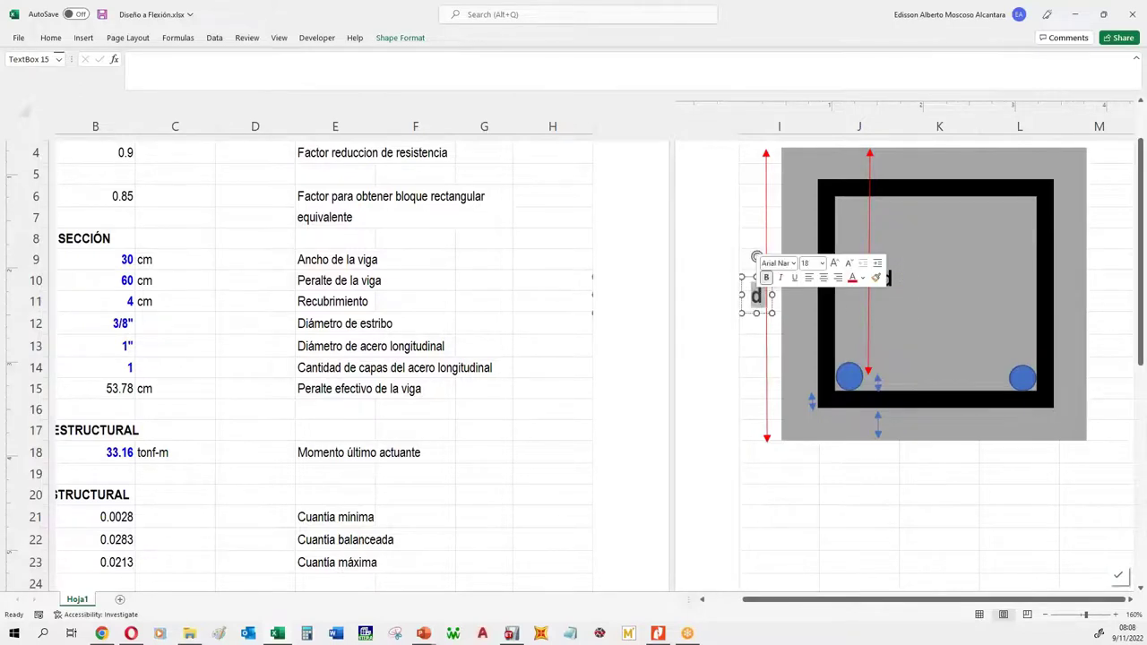
{"action": "type", "text": "h"}
{"action": "left_click", "coordinate": [865, 481]}
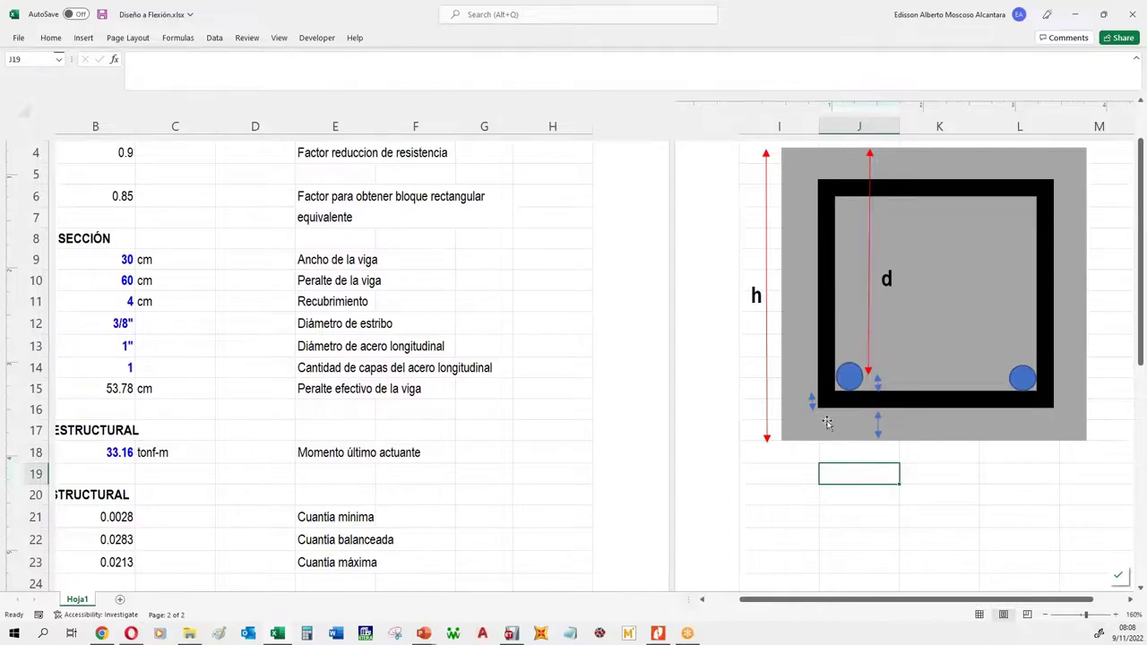
Step: Review the cover, stirrup and longitudinal bar diameters, the layer count in B14 and the effective depth formula in B15
{"action": "left_click_drag", "start_coordinate": [117, 305], "coordinate": [125, 350]}
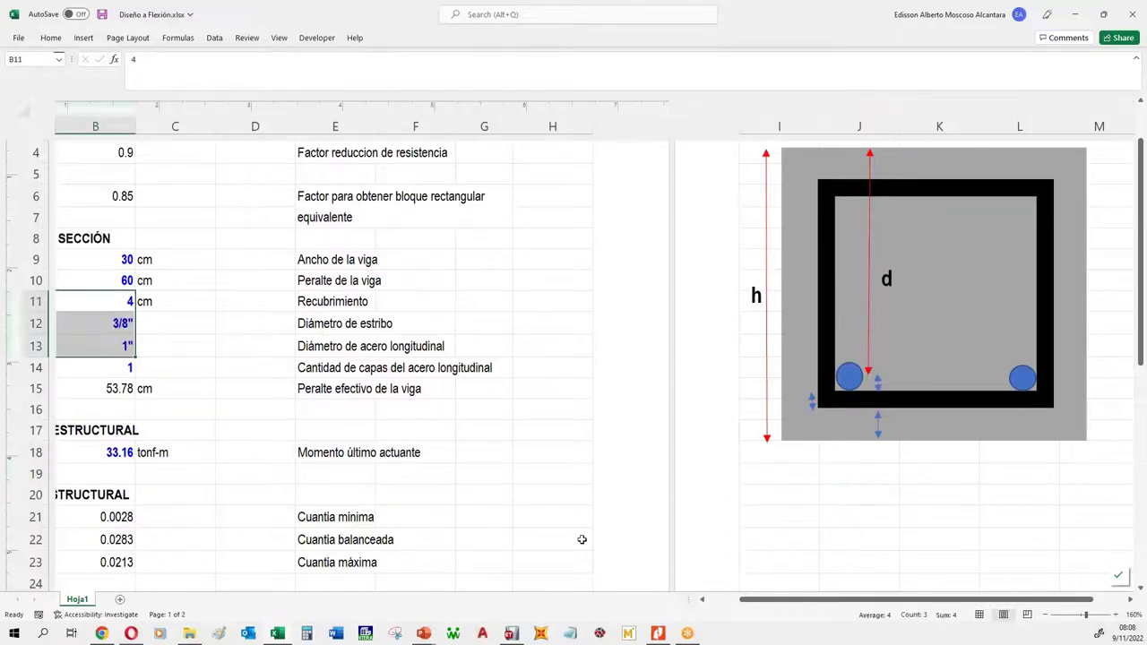
{"action": "left_click_drag", "start_coordinate": [838, 600], "coordinate": [806, 601]}
{"action": "left_click", "coordinate": [231, 371]}
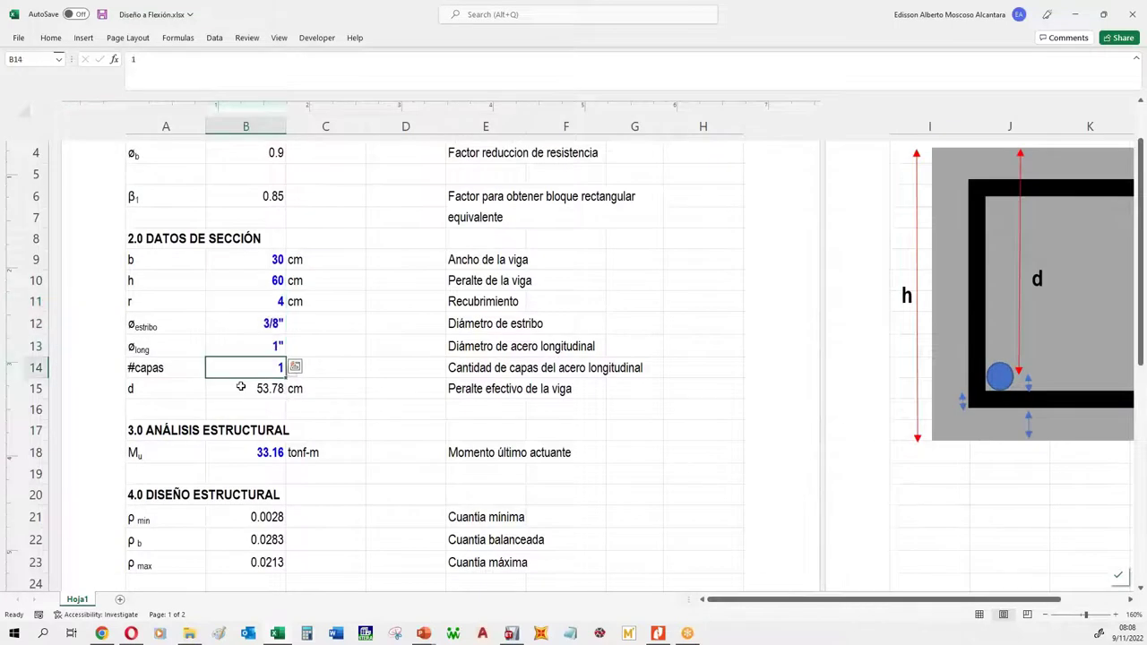
{"action": "left_click", "coordinate": [241, 386]}
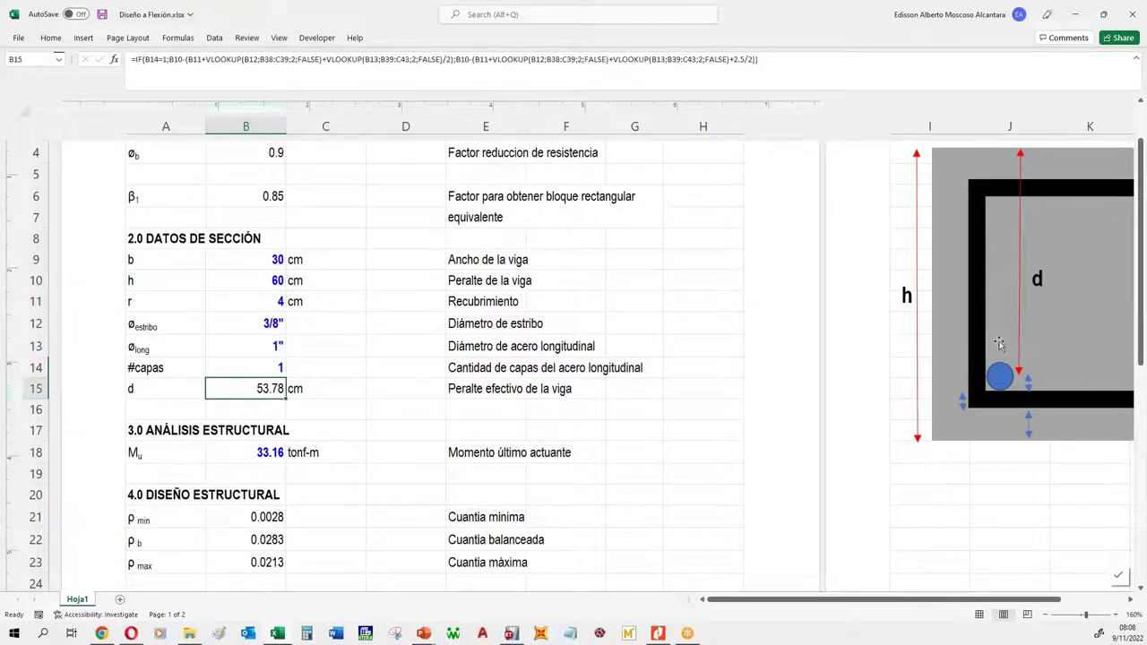
{"action": "left_click", "coordinate": [250, 368]}
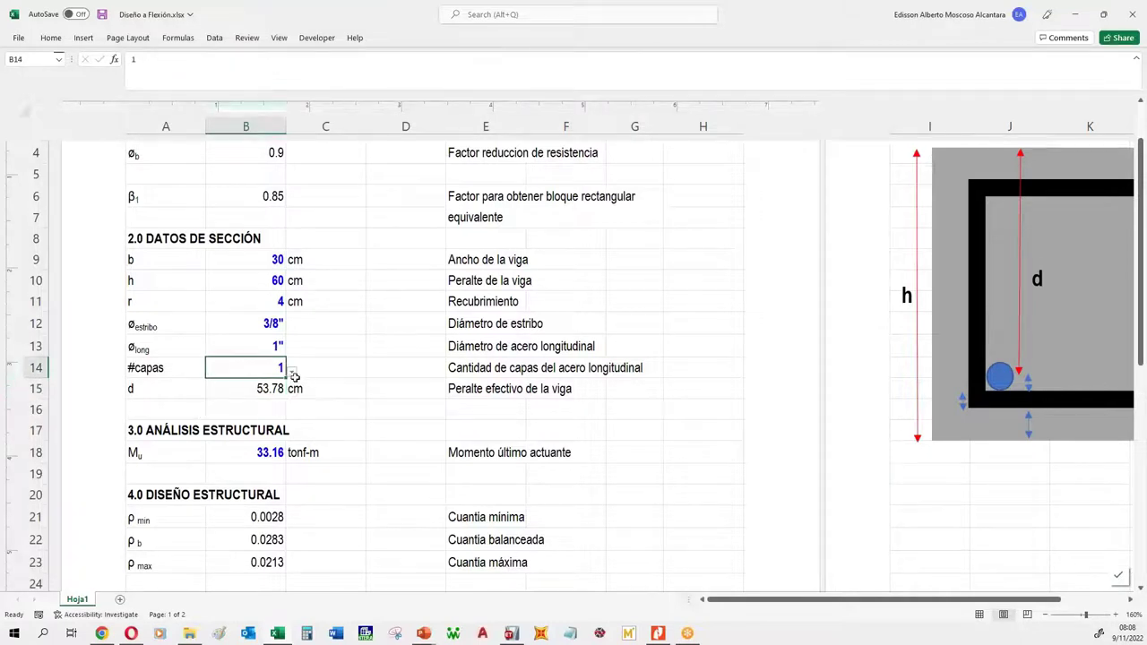
{"action": "left_click", "coordinate": [291, 371]}
{"action": "left_click", "coordinate": [291, 371]}
{"action": "left_click", "coordinate": [324, 363]}
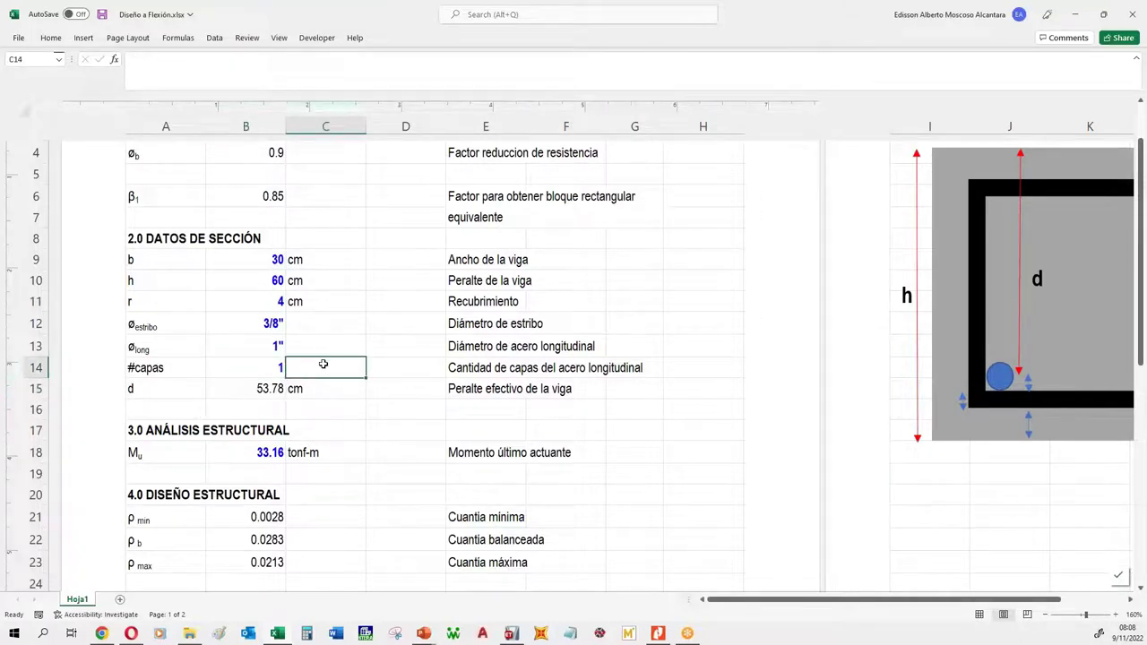
Step: Inspect the ultimate moment in B18 and the required steel area formula in B27
{"action": "left_click", "coordinate": [260, 453]}
{"action": "scroll", "coordinate": [258, 404], "scroll_direction": "down", "scroll_amount": 2}
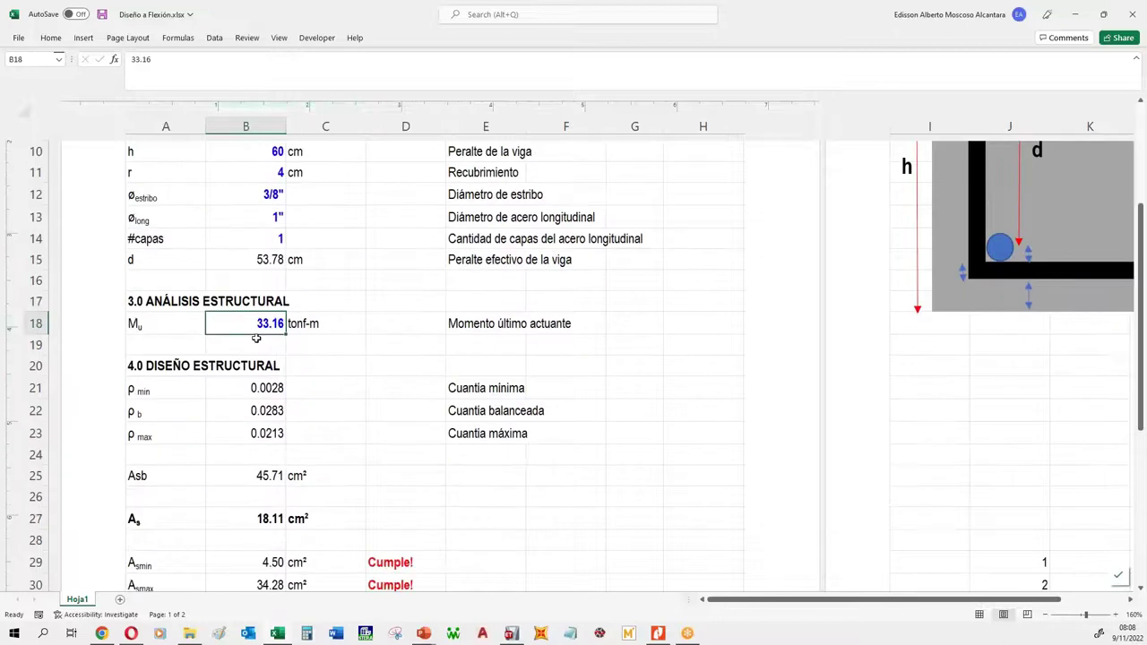
{"action": "left_click", "coordinate": [268, 515]}
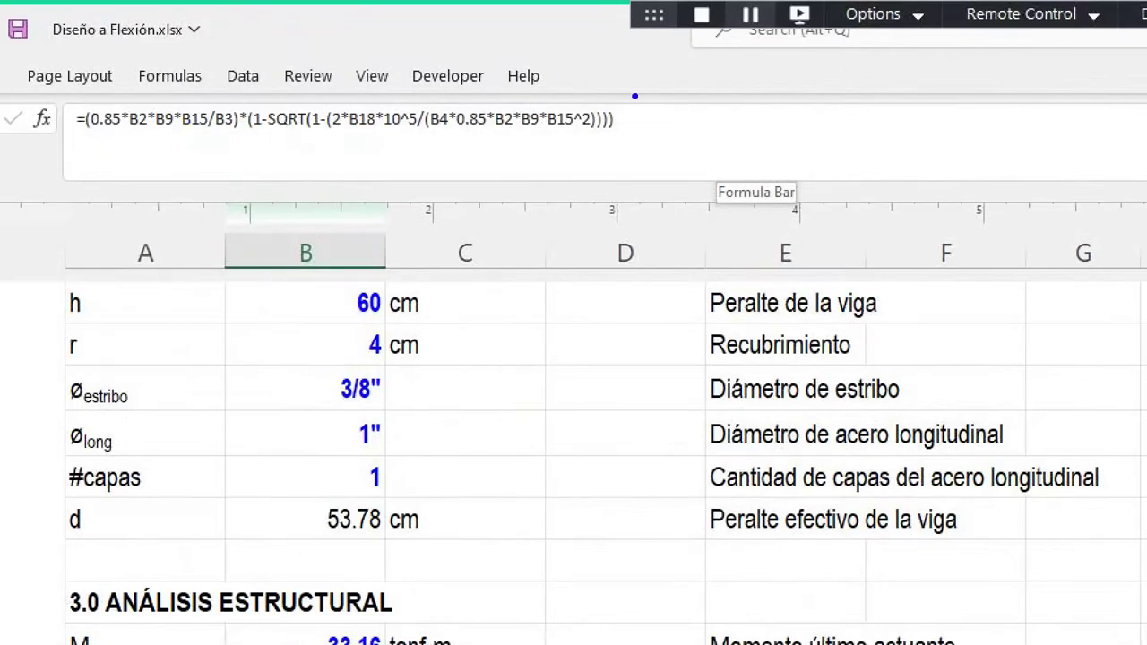
Step: Box the steel area formula in the zoomed view, handwrite 0.85f'c·b·d over fy beneath it and underline the matching terms
{"action": "left_click_drag", "start_coordinate": [658, 80], "coordinate": [34, 154]}
{"action": "mouse_move", "coordinate": [519, 315]}
{"action": "left_mouse_down"}
{"action": "mouse_move", "coordinate": [495, 330]}
{"action": "mouse_move", "coordinate": [536, 298]}
{"action": "left_mouse_up"}
{"action": "mouse_move", "coordinate": [589, 352]}
{"action": "left_mouse_down"}
{"action": "mouse_move", "coordinate": [623, 310]}
{"action": "mouse_move", "coordinate": [649, 332]}
{"action": "mouse_move", "coordinate": [704, 273]}
{"action": "mouse_move", "coordinate": [717, 339]}
{"action": "mouse_move", "coordinate": [708, 363]}
{"action": "left_mouse_up"}
{"action": "mouse_move", "coordinate": [748, 279]}
{"action": "left_mouse_down"}
{"action": "mouse_move", "coordinate": [772, 347]}
{"action": "mouse_move", "coordinate": [803, 355]}
{"action": "left_mouse_up"}
{"action": "left_click", "coordinate": [740, 359]}
{"action": "left_click_drag", "start_coordinate": [813, 273], "coordinate": [806, 352]}
{"action": "left_click_drag", "start_coordinate": [502, 392], "coordinate": [742, 382]}
{"action": "mouse_move", "coordinate": [681, 421]}
{"action": "left_mouse_down"}
{"action": "mouse_move", "coordinate": [658, 487]}
{"action": "mouse_move", "coordinate": [686, 464]}
{"action": "left_mouse_up"}
{"action": "mouse_move", "coordinate": [697, 458]}
{"action": "left_mouse_down"}
{"action": "mouse_move", "coordinate": [712, 488]}
{"action": "mouse_move", "coordinate": [686, 498]}
{"action": "left_mouse_up"}
{"action": "left_click_drag", "start_coordinate": [77, 139], "coordinate": [183, 137]}
{"action": "left_click", "coordinate": [195, 139]}
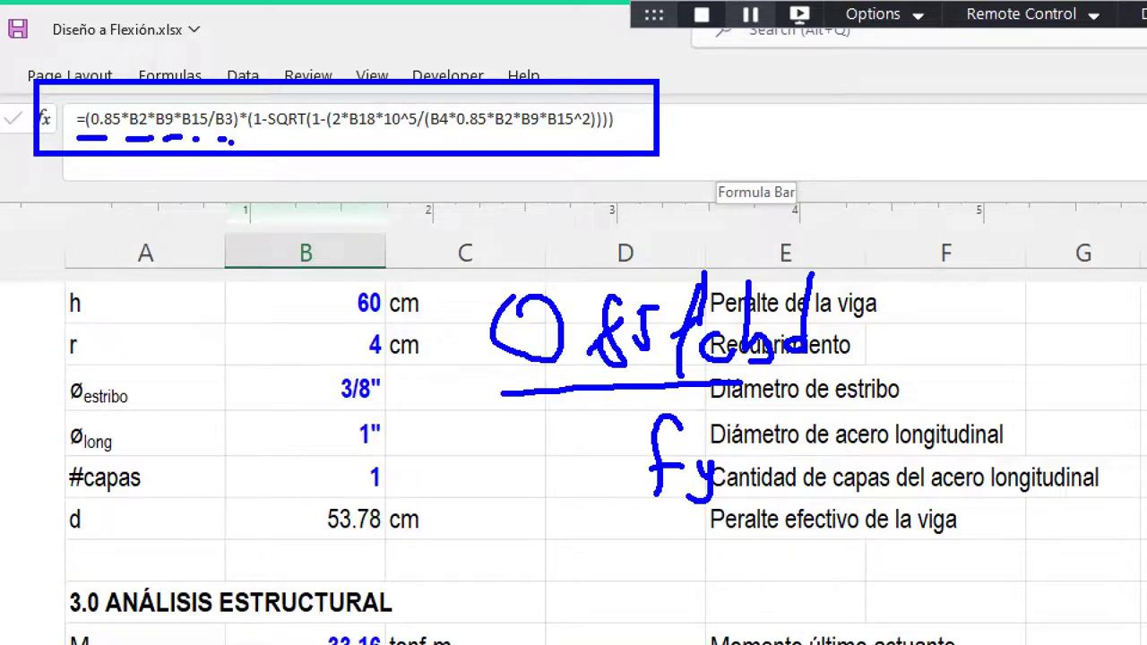
Step: Handwrite the start of the second factor, one minus the root of 1-2M, underline the corresponding formula terms, and clear the annotations
{"action": "left_click_drag", "start_coordinate": [854, 261], "coordinate": [862, 440]}
{"action": "mouse_move", "coordinate": [873, 360]}
{"action": "left_mouse_down"}
{"action": "mouse_move", "coordinate": [885, 321]}
{"action": "mouse_move", "coordinate": [889, 390]}
{"action": "left_mouse_up"}
{"action": "left_click_drag", "start_coordinate": [899, 380], "coordinate": [925, 371]}
{"action": "left_click_drag", "start_coordinate": [927, 419], "coordinate": [957, 458]}
{"action": "left_click_drag", "start_coordinate": [966, 269], "coordinate": [957, 475]}
{"action": "left_click_drag", "start_coordinate": [980, 347], "coordinate": [989, 408]}
{"action": "left_click_drag", "start_coordinate": [1015, 385], "coordinate": [1030, 382]}
{"action": "left_click_drag", "start_coordinate": [1041, 342], "coordinate": [1066, 376]}
{"action": "mouse_move", "coordinate": [1072, 369]}
{"action": "left_mouse_down"}
{"action": "mouse_move", "coordinate": [1074, 340]}
{"action": "mouse_move", "coordinate": [1082, 351]}
{"action": "left_mouse_up"}
{"action": "left_click_drag", "start_coordinate": [256, 137], "coordinate": [371, 137]}
{"action": "left_click", "coordinate": [324, 138]}
{"action": "left_click", "coordinate": [380, 138]}
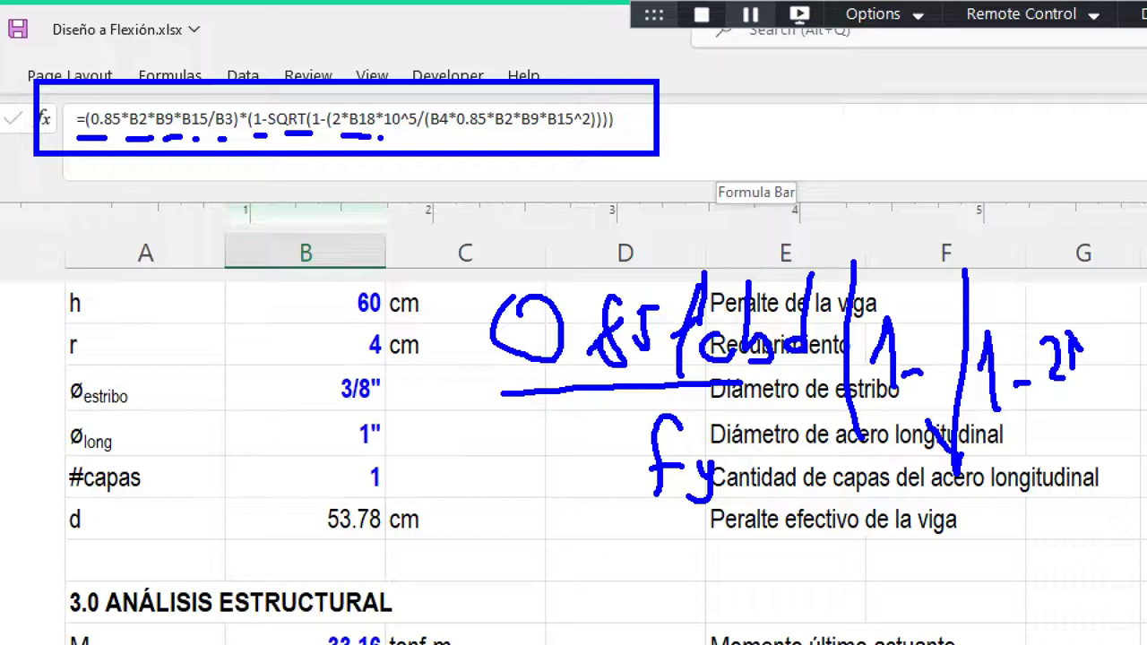
{"action": "left_click_drag", "start_coordinate": [442, 141], "coordinate": [530, 138]}
{"action": "key", "text": "Escape"}
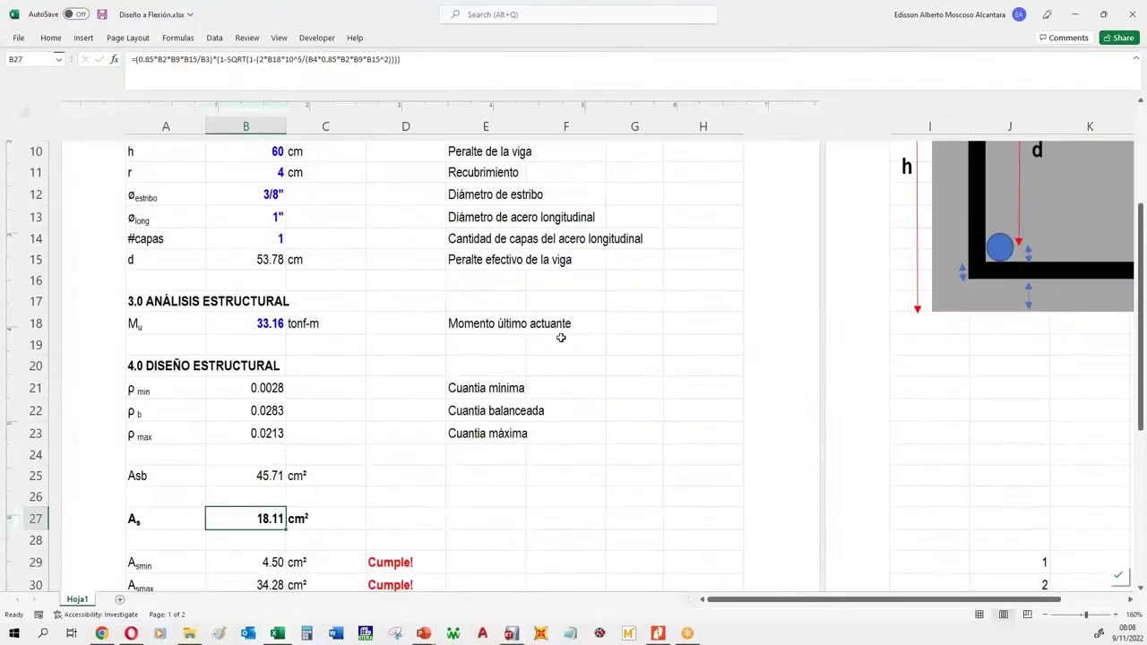
Step: Switch to the flexural design presentation in PowerPoint, check the steel area equation on slide 19, and return to Excel
{"action": "mouse_move", "coordinate": [422, 634]}
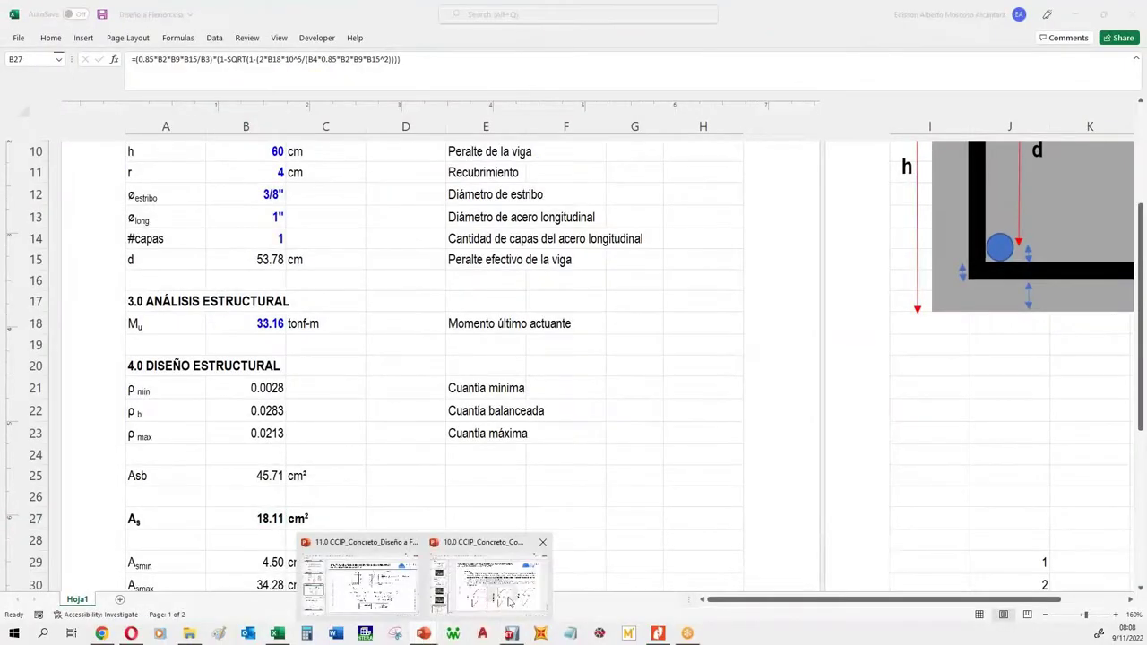
{"action": "left_click", "coordinate": [399, 593]}
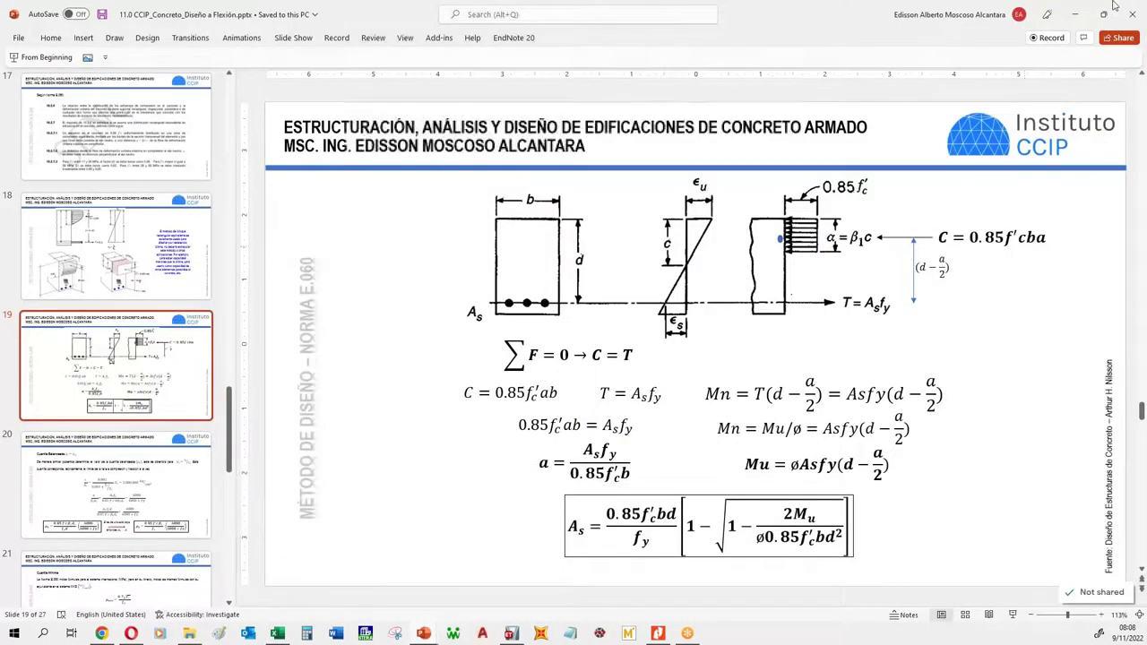
{"action": "left_click", "coordinate": [1075, 14]}
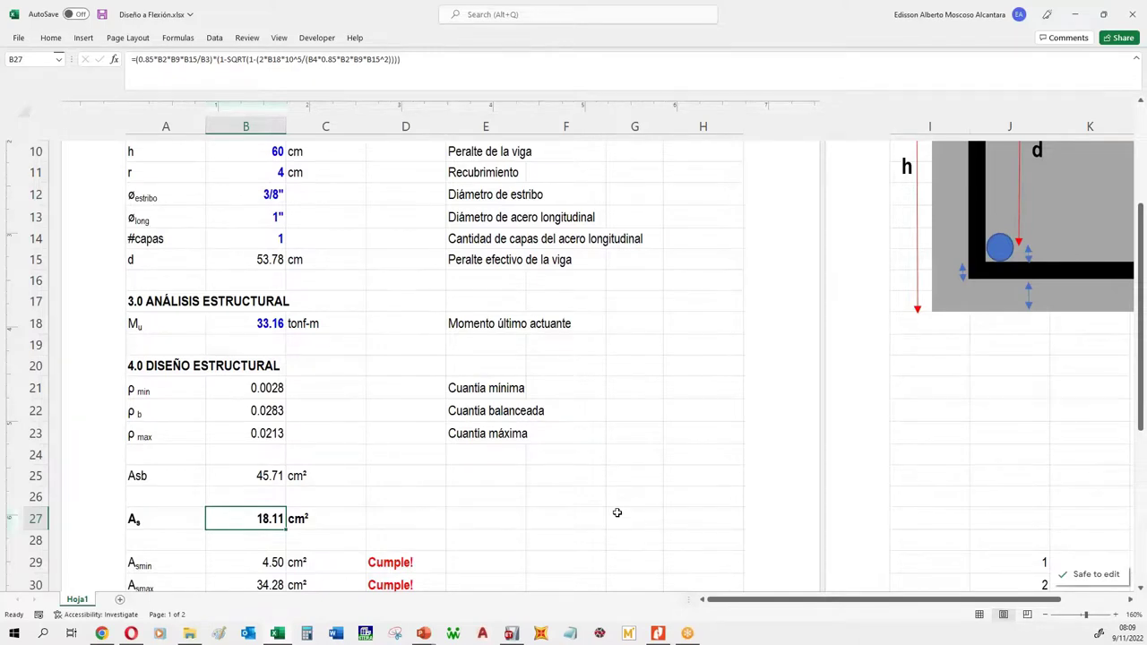
Step: Review the steel area row 27 together with the ultimate moment in B18 and the B27 formula
{"action": "left_click_drag", "start_coordinate": [160, 520], "coordinate": [301, 520]}
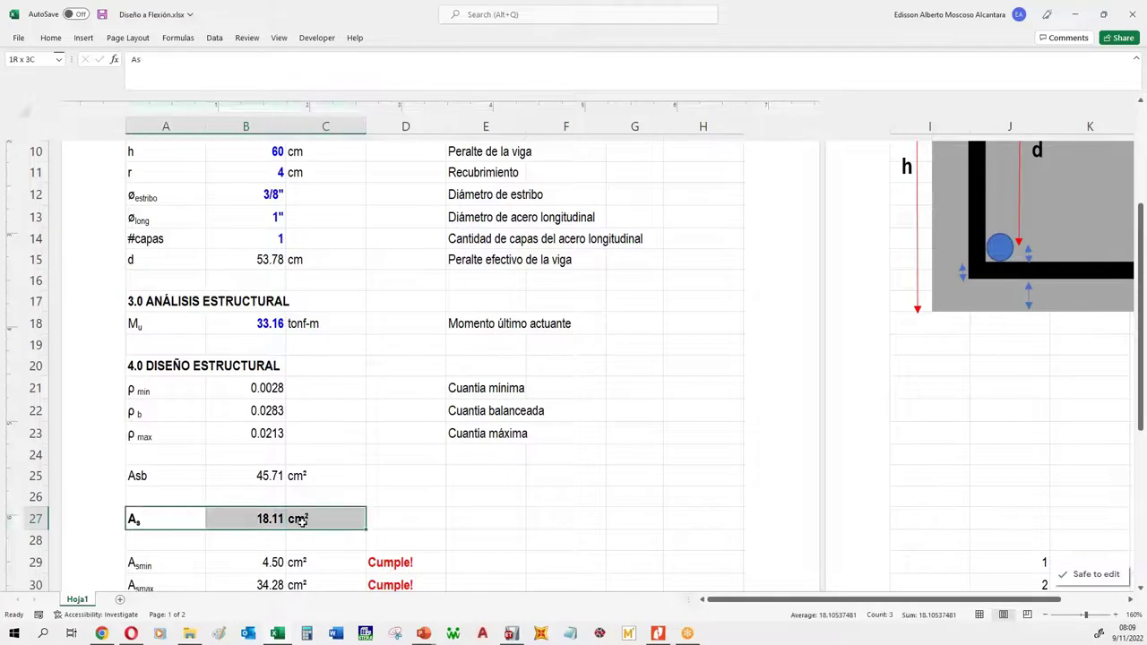
{"action": "left_click", "coordinate": [245, 519]}
{"action": "left_click", "coordinate": [252, 327]}
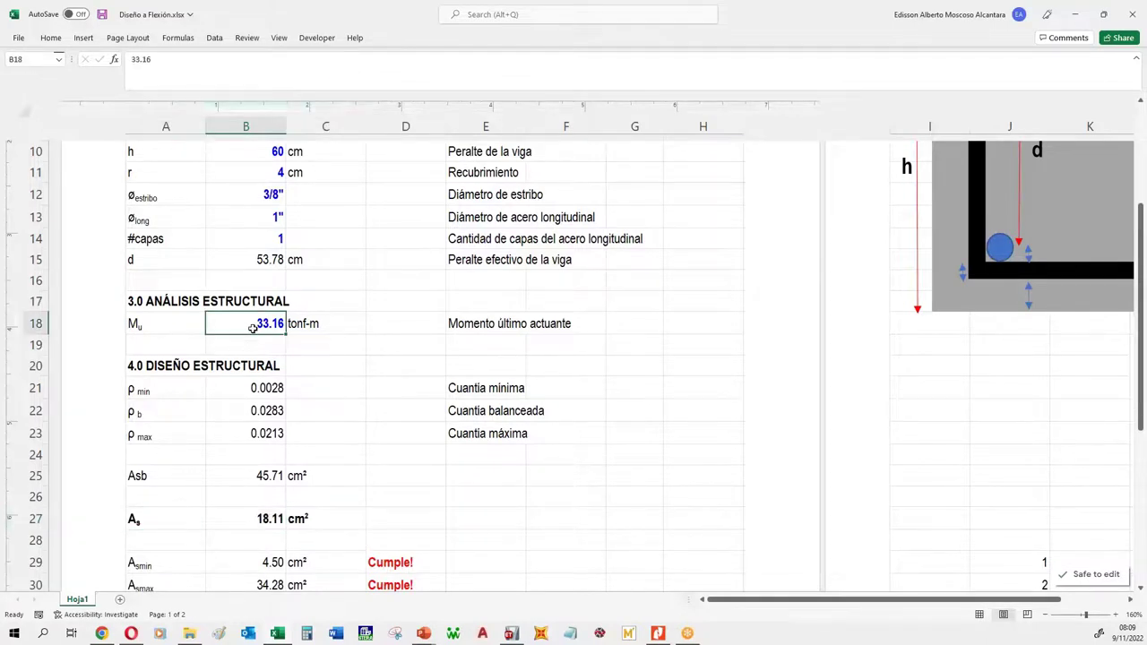
{"action": "scroll", "coordinate": [252, 328], "scroll_direction": "up", "scroll_amount": 3}
{"action": "scroll", "coordinate": [254, 328], "scroll_direction": "down", "scroll_amount": 5}
{"action": "scroll", "coordinate": [255, 331], "scroll_direction": "up", "scroll_amount": 2}
{"action": "left_click", "coordinate": [270, 516]}
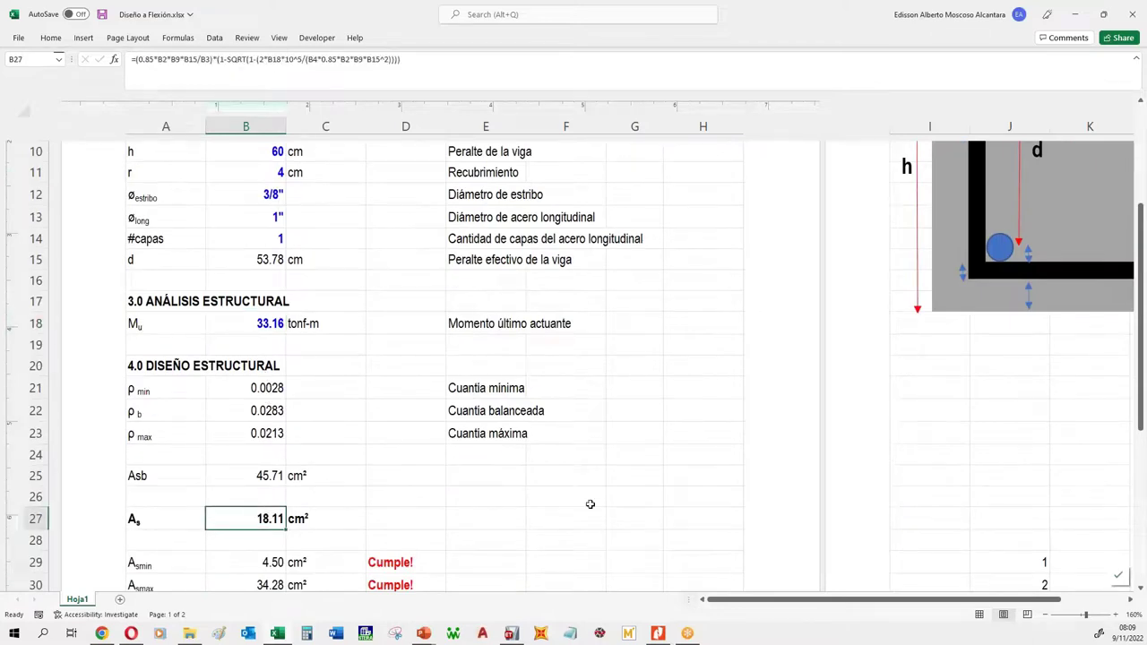
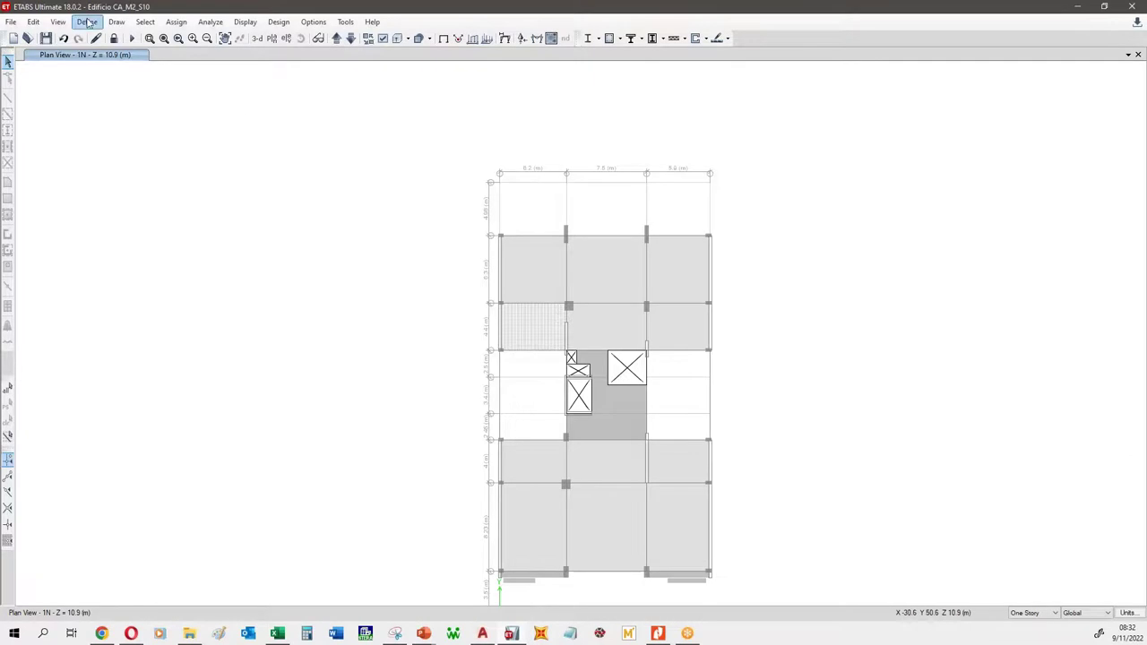
Step: In ETABS, start a new load combination named "C: 1.4CM+1.7CV"
{"action": "left_click", "coordinate": [131, 338]}
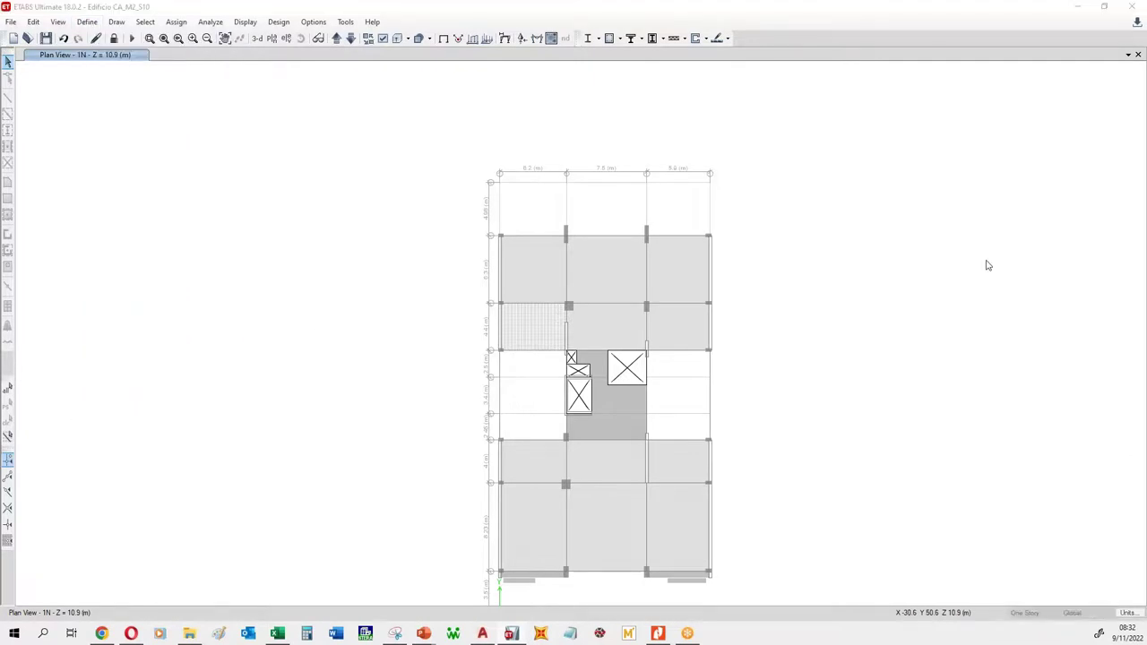
{"action": "left_click_drag", "start_coordinate": [769, 141], "coordinate": [345, 185]}
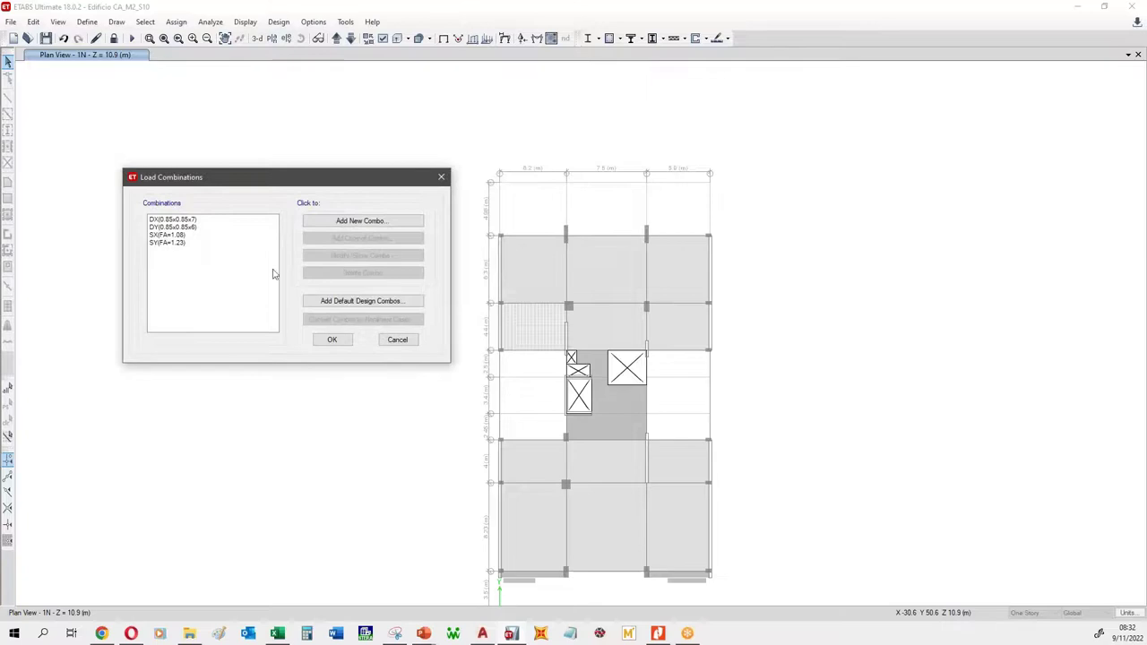
{"action": "left_click", "coordinate": [343, 222]}
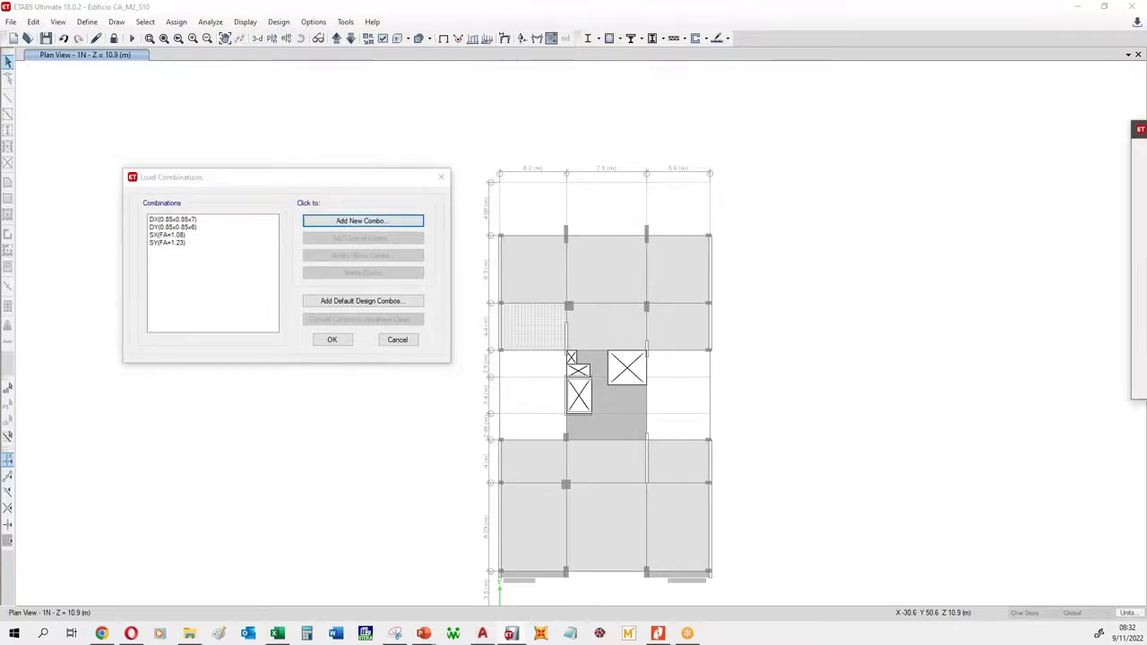
{"action": "left_click_drag", "start_coordinate": [896, 159], "coordinate": [850, 161]}
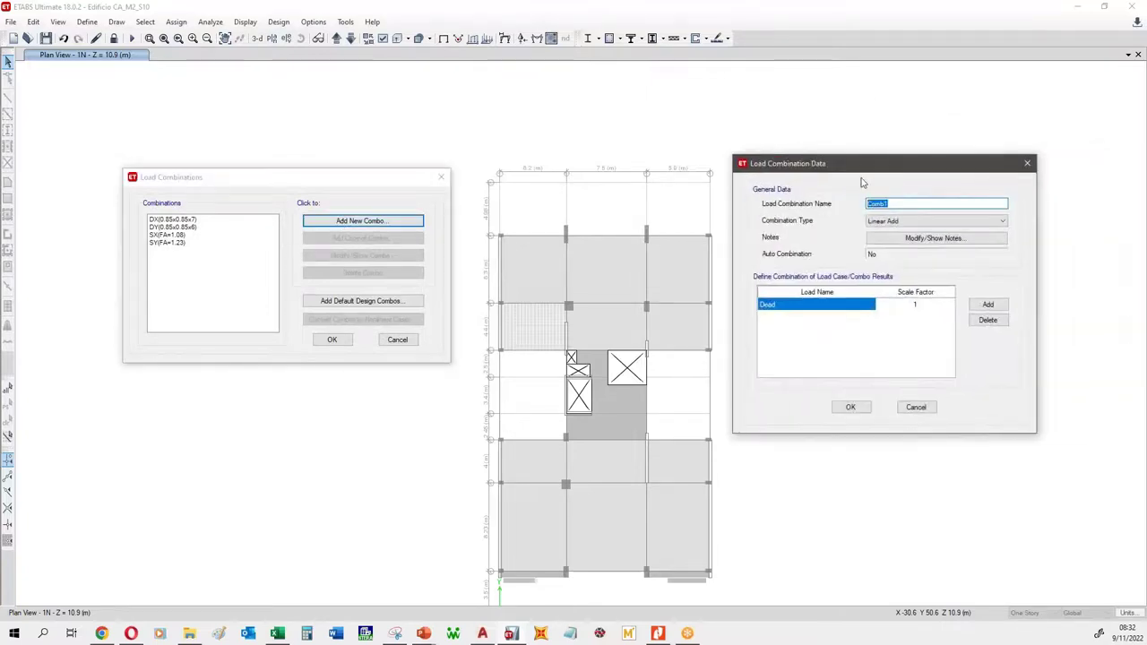
{"action": "type", "text": "C: 1.4CM+1.7CV"}
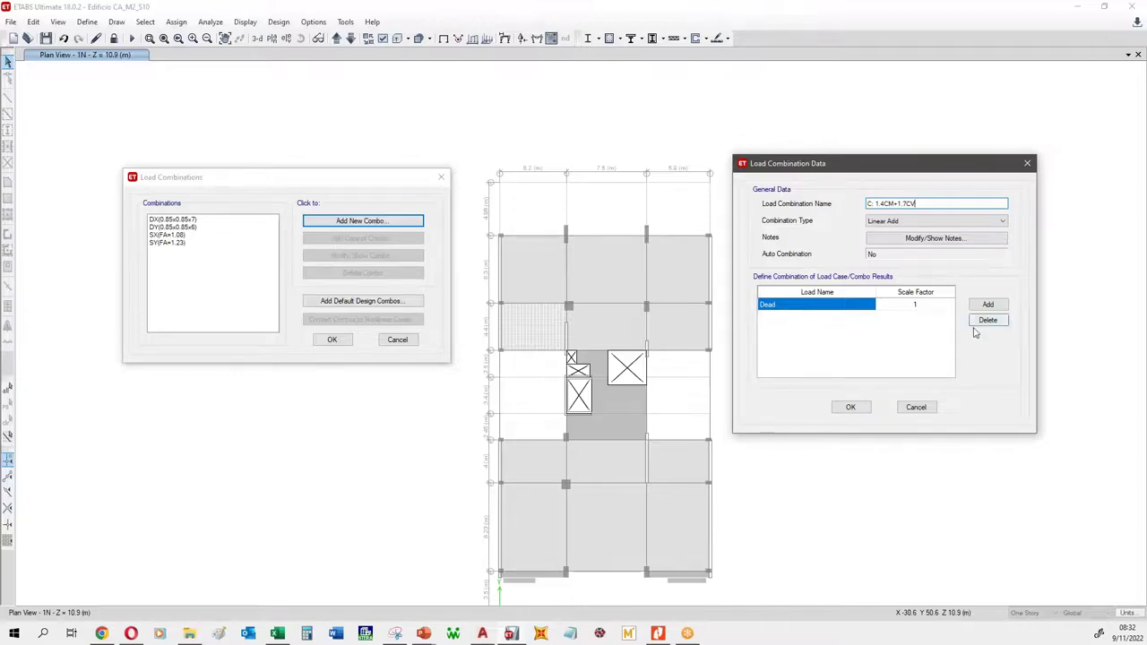
Step: Set the Dead scale factor to 1.4, add Live with factor 1.7, and save the combination
{"action": "left_click", "coordinate": [941, 307]}
{"action": "type", "text": "1.4"}
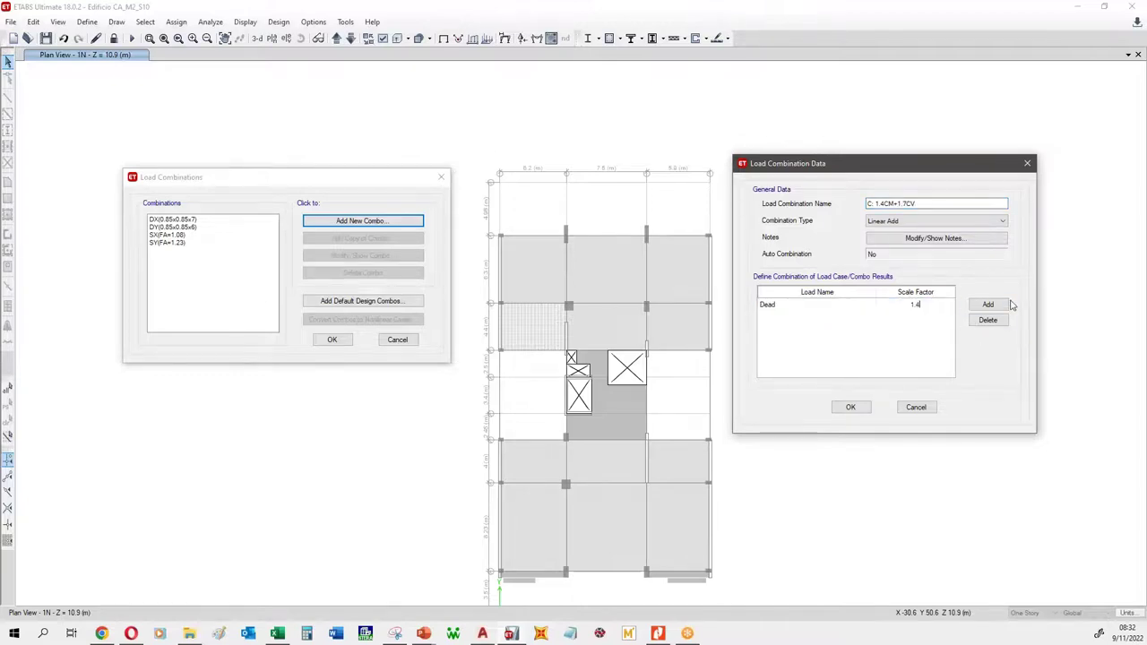
{"action": "left_click", "coordinate": [987, 304]}
{"action": "type", "text": "1.7"}
{"action": "left_click", "coordinate": [842, 317]}
{"action": "left_click", "coordinate": [844, 319]}
{"action": "left_click", "coordinate": [775, 375]}
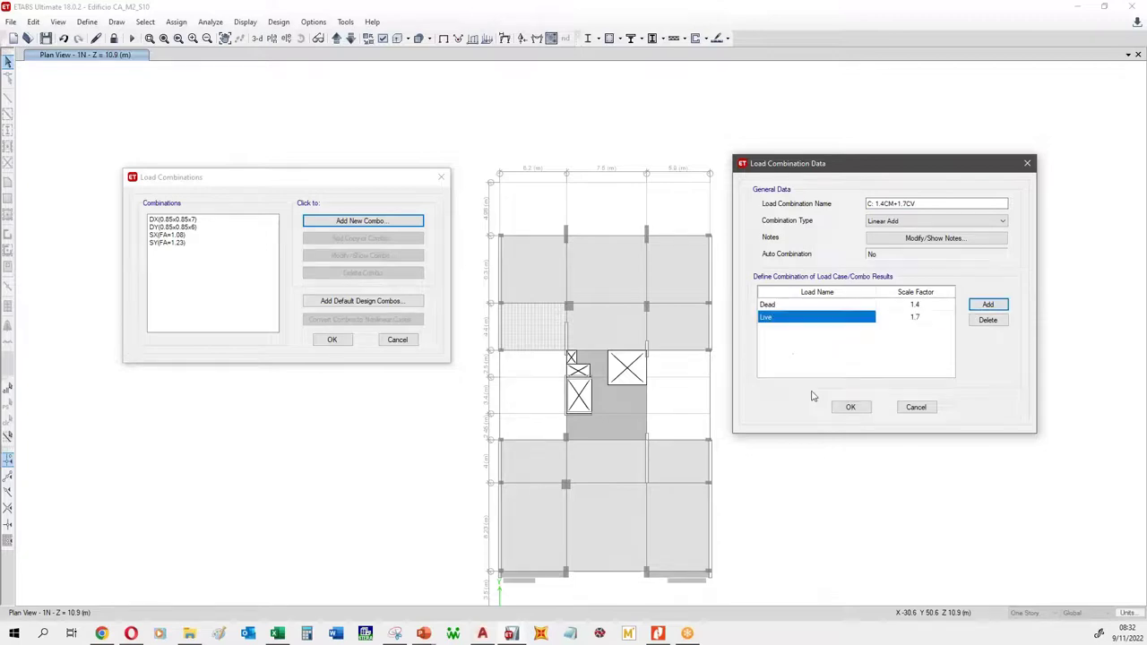
{"action": "left_click", "coordinate": [847, 407]}
Step: Copy the "C: 1.4CM+1.7CV" combination and name the copy "C: 1.25(CM+CV)+SX"
{"action": "left_click", "coordinate": [354, 239]}
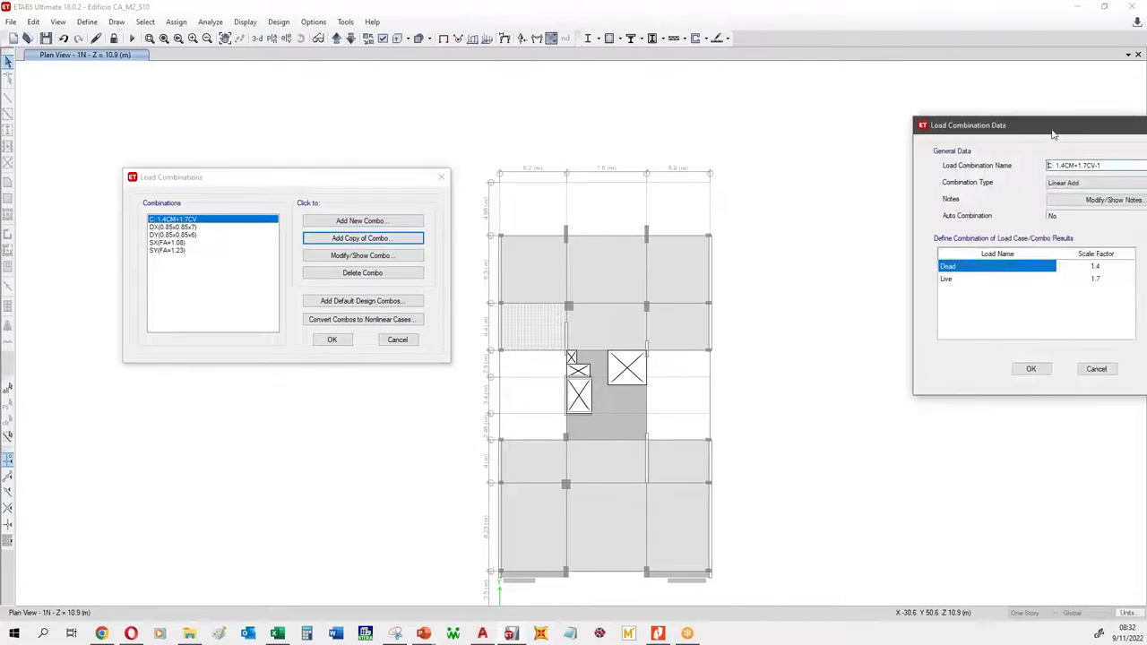
{"action": "left_click", "coordinate": [891, 198]}
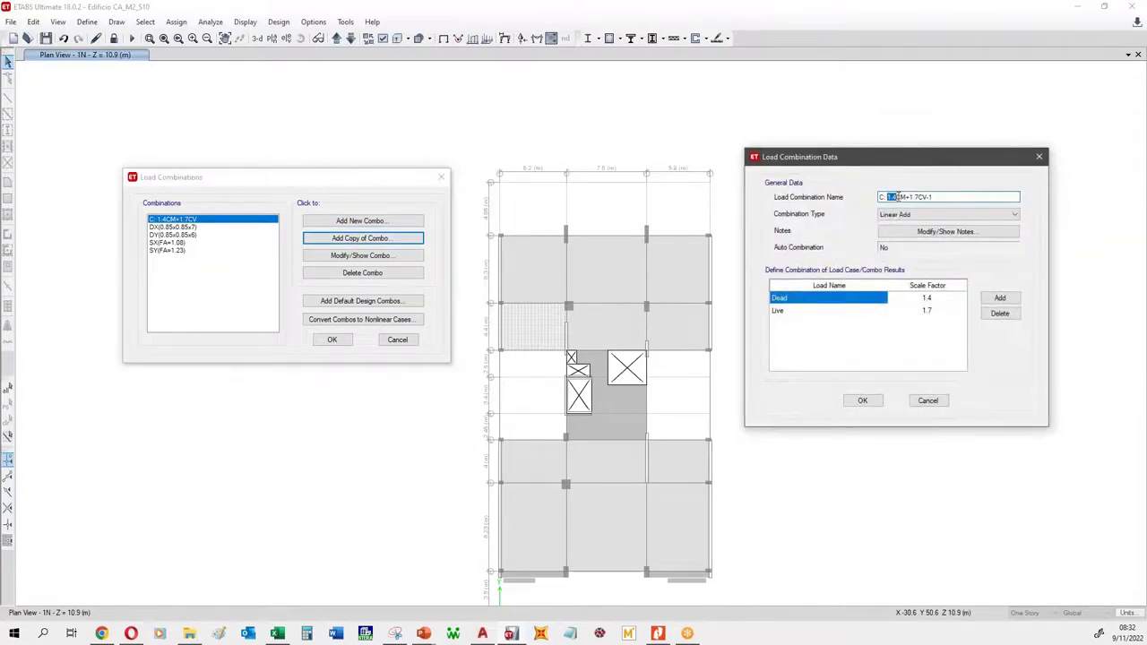
{"action": "type", "text": "1.25"}
{"action": "type", "text": ")"}
{"action": "key", "text": "BackSpace"}
{"action": "key", "text": "BackSpace"}
{"action": "key", "text": "BackSpace"}
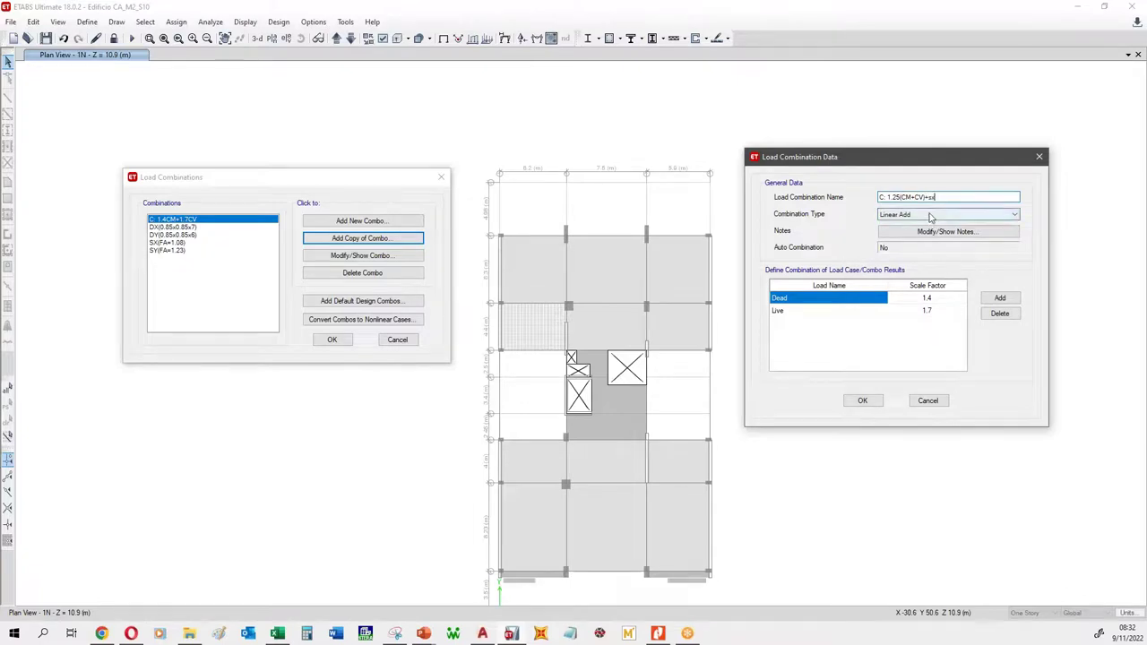
{"action": "left_click_drag", "start_coordinate": [930, 197], "coordinate": [958, 196]}
{"action": "type", "text": "SX"}
Step: Set the Dead and Live factors to 1.25, add SX(FA=1.08) with factor 1, and save the combination
{"action": "left_click", "coordinate": [934, 303]}
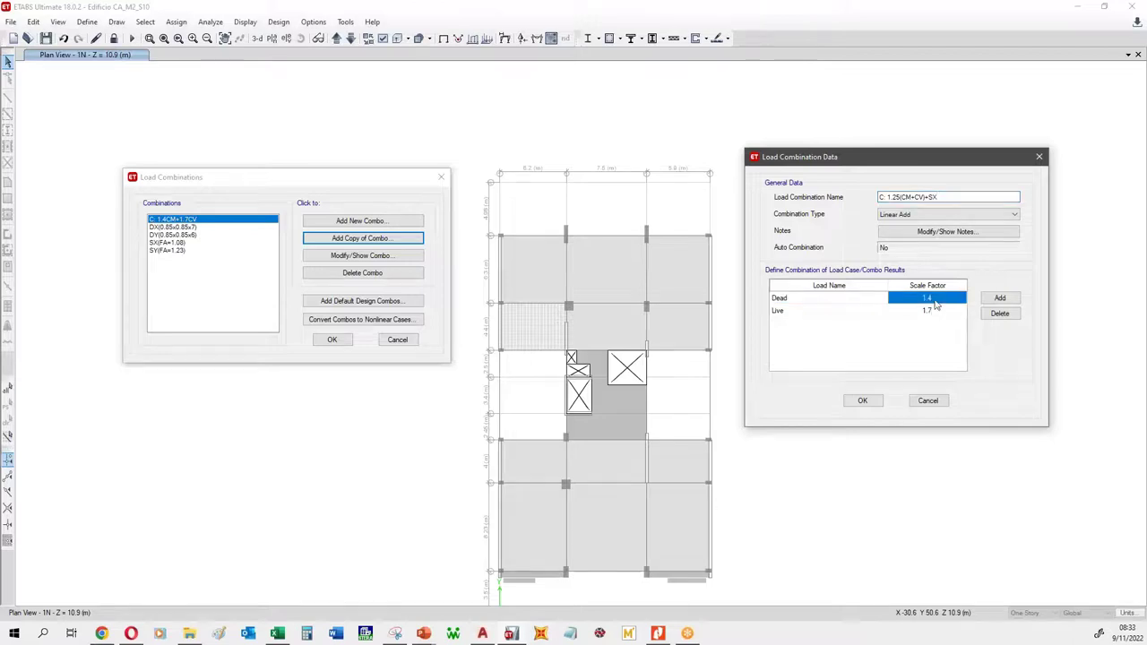
{"action": "type", "text": "1.2"}
{"action": "left_click", "coordinate": [1000, 297]}
{"action": "left_click", "coordinate": [823, 326]}
{"action": "left_click", "coordinate": [823, 326]}
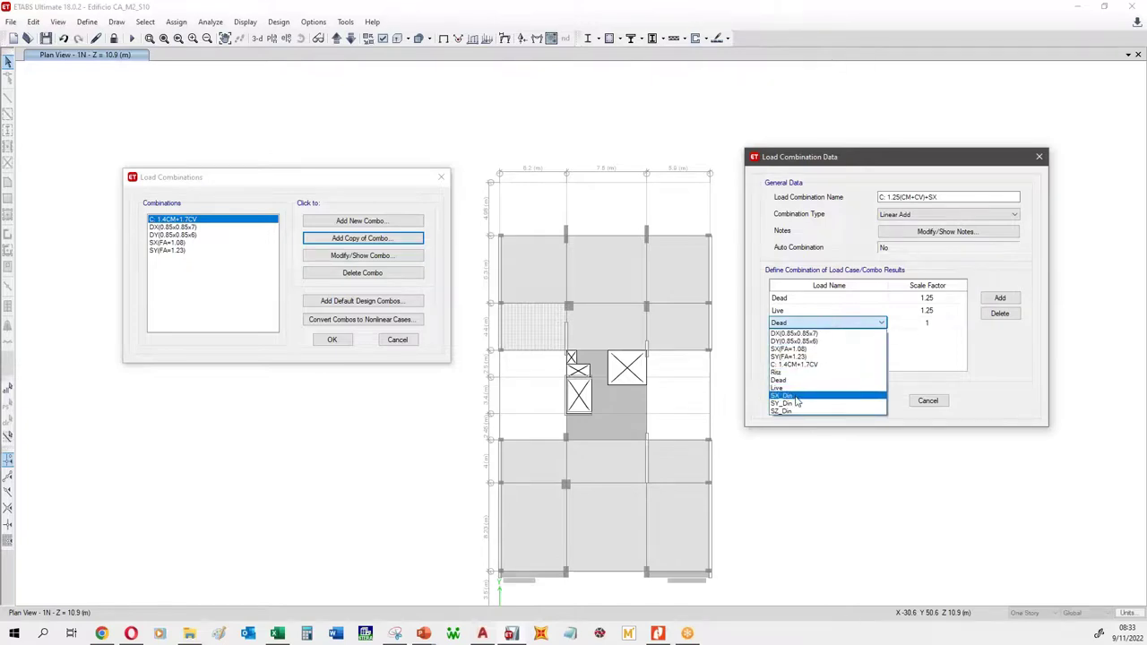
{"action": "left_click", "coordinate": [796, 399]}
{"action": "left_click", "coordinate": [815, 324]}
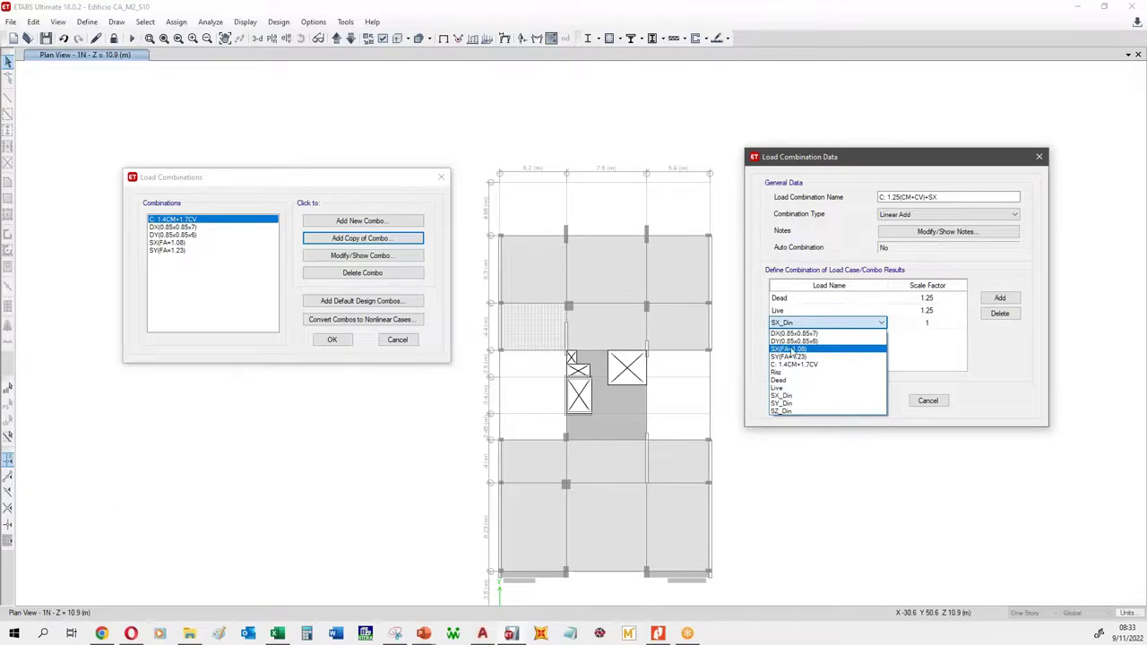
{"action": "left_click", "coordinate": [783, 349]}
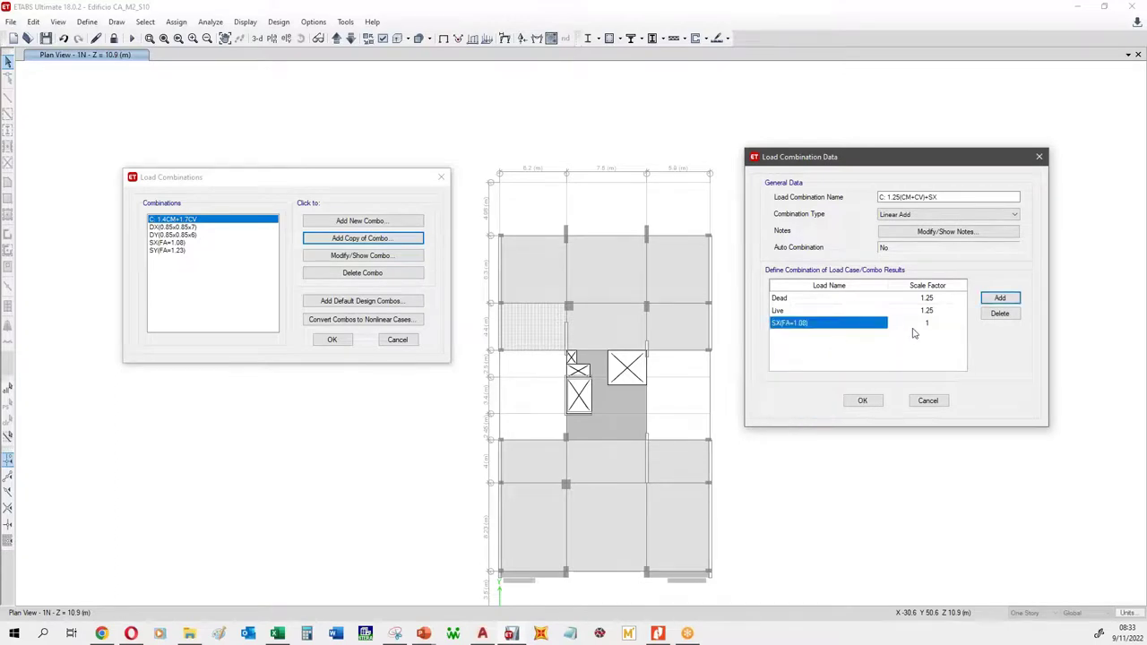
{"action": "left_click", "coordinate": [862, 401]}
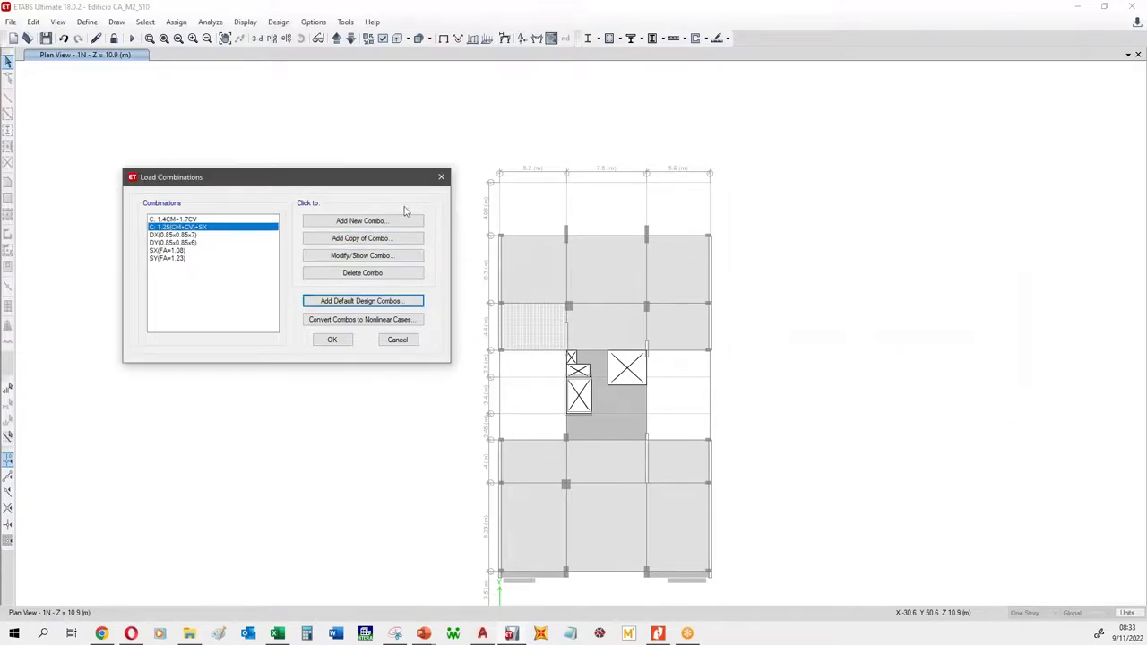
Step: Copy the SX combination as "C: 1.25(CM+CV)+SY", replace its seismic load with SY(FA=1.23), and save it
{"action": "left_click", "coordinate": [361, 239]}
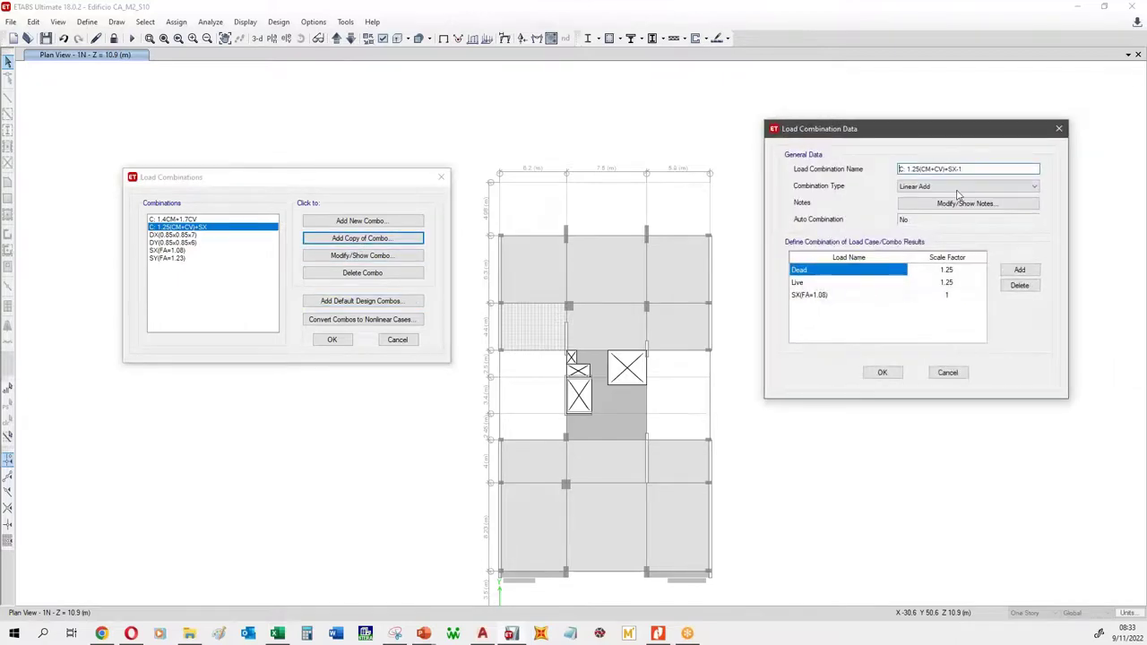
{"action": "left_click", "coordinate": [850, 295]}
{"action": "left_click", "coordinate": [850, 294]}
{"action": "left_click", "coordinate": [893, 343]}
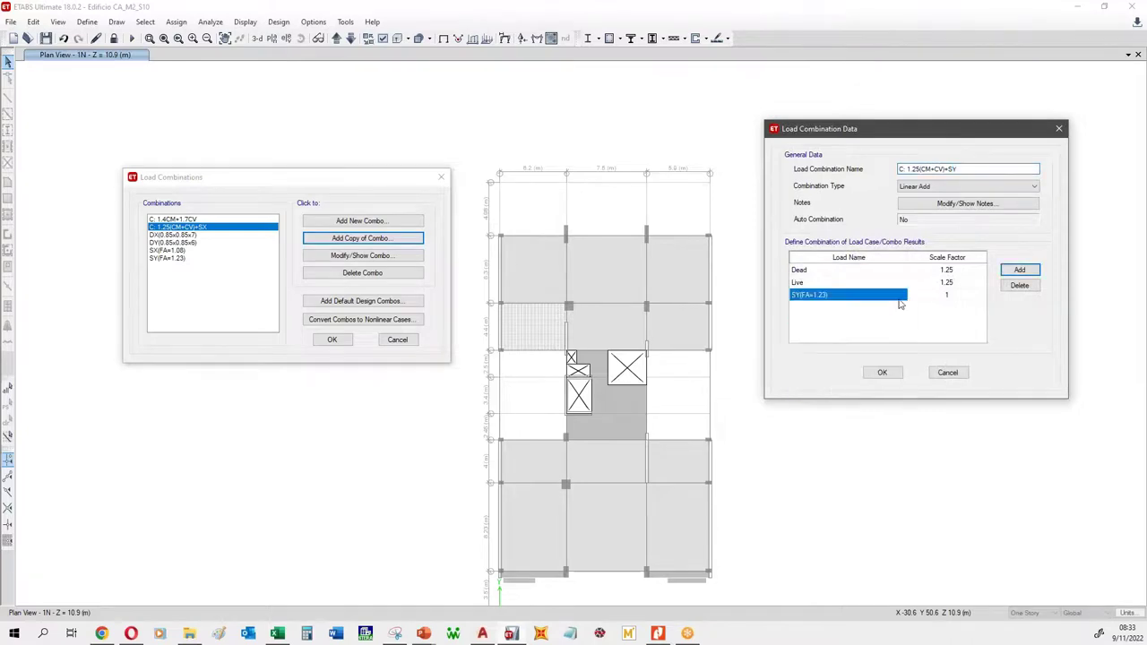
{"action": "left_click", "coordinate": [881, 372]}
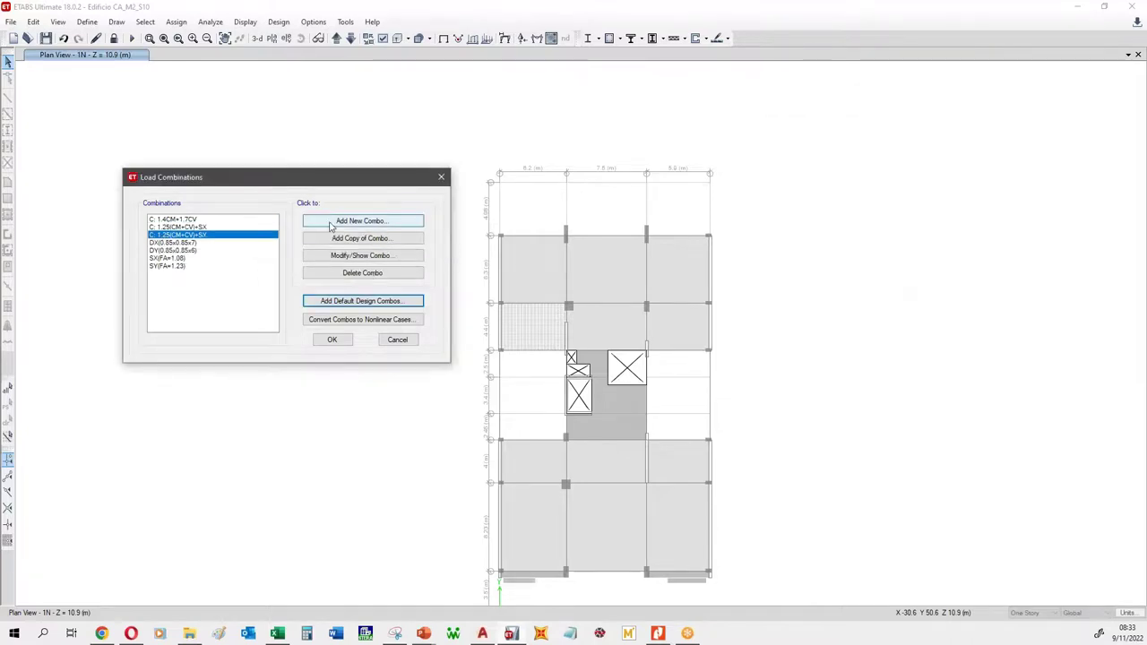
Step: Copy the SY combination as "C: 0.9CM+SY", remove its Live load, set the Dead factor to 0.9, and save it
{"action": "left_click", "coordinate": [360, 237]}
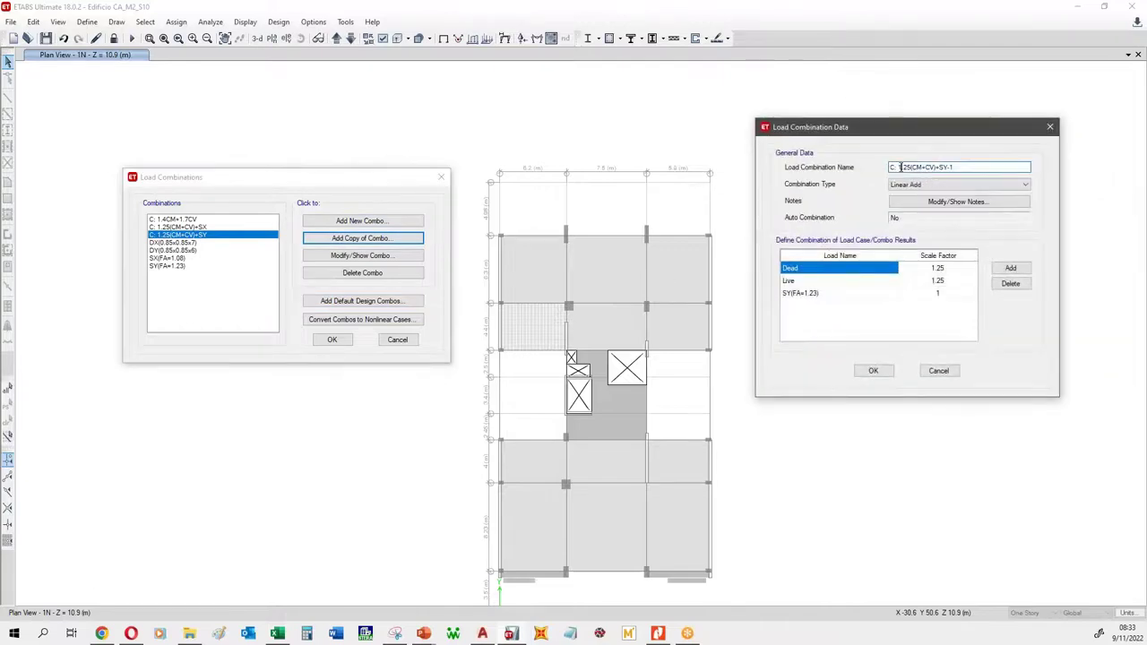
{"action": "type", "text": "0.9"}
{"action": "key", "text": "BackSpace"}
{"action": "left_click", "coordinate": [937, 281]}
{"action": "left_click", "coordinate": [1011, 283]}
{"action": "left_click", "coordinate": [946, 269]}
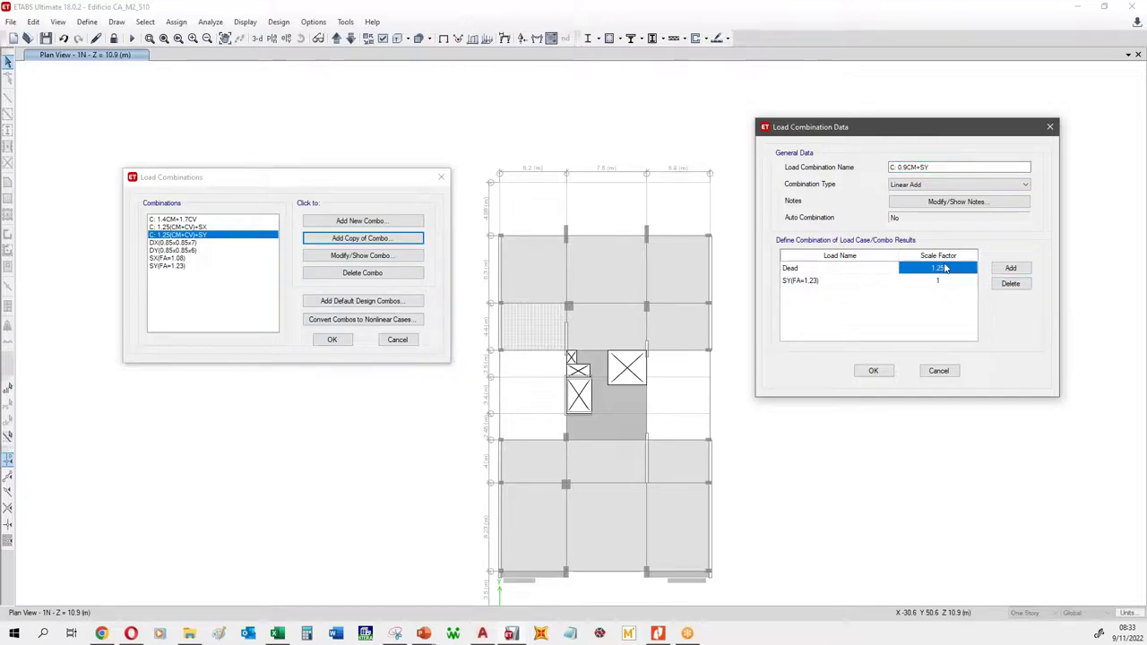
{"action": "type", "text": "0.9"}
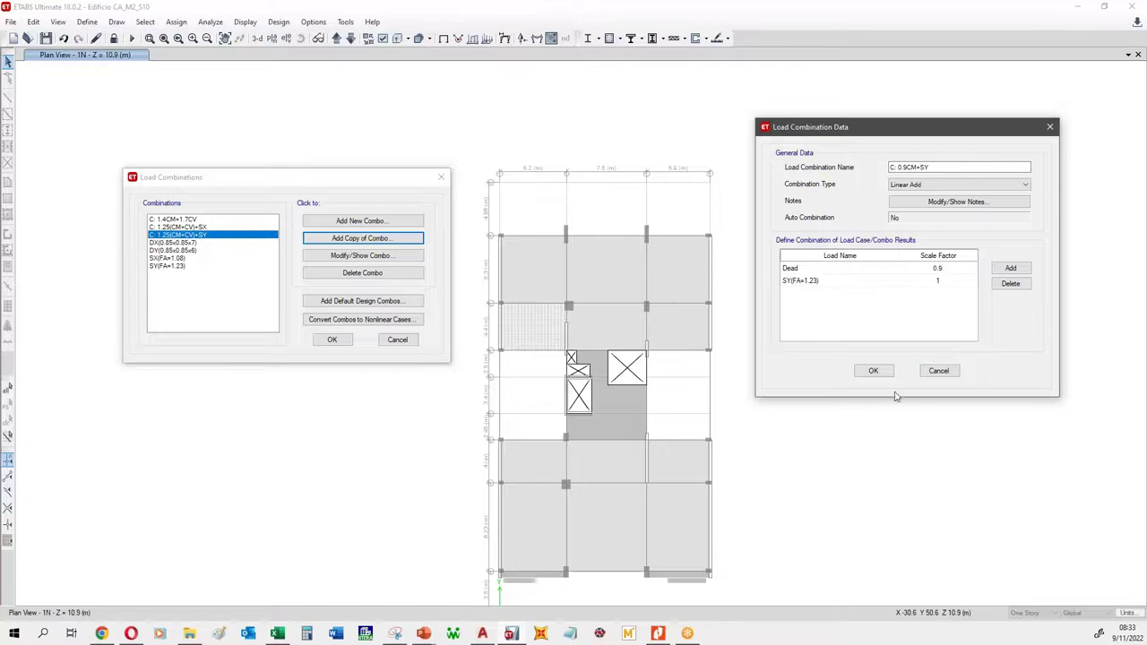
{"action": "left_click", "coordinate": [872, 371]}
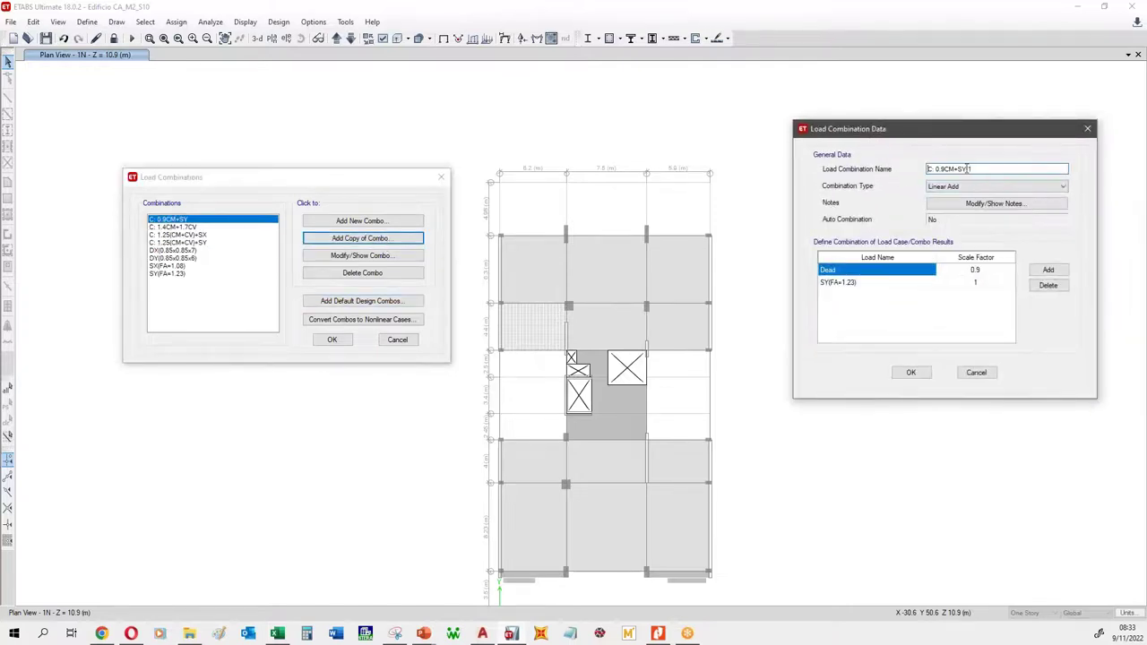
Step: Copy the 0.9CM+SY combination as "C: 0.9CM+SX", replace its seismic load with SX(FA=1.08), and save it
{"action": "left_click_drag", "start_coordinate": [962, 168], "coordinate": [986, 168]}
{"action": "type", "text": "X"}
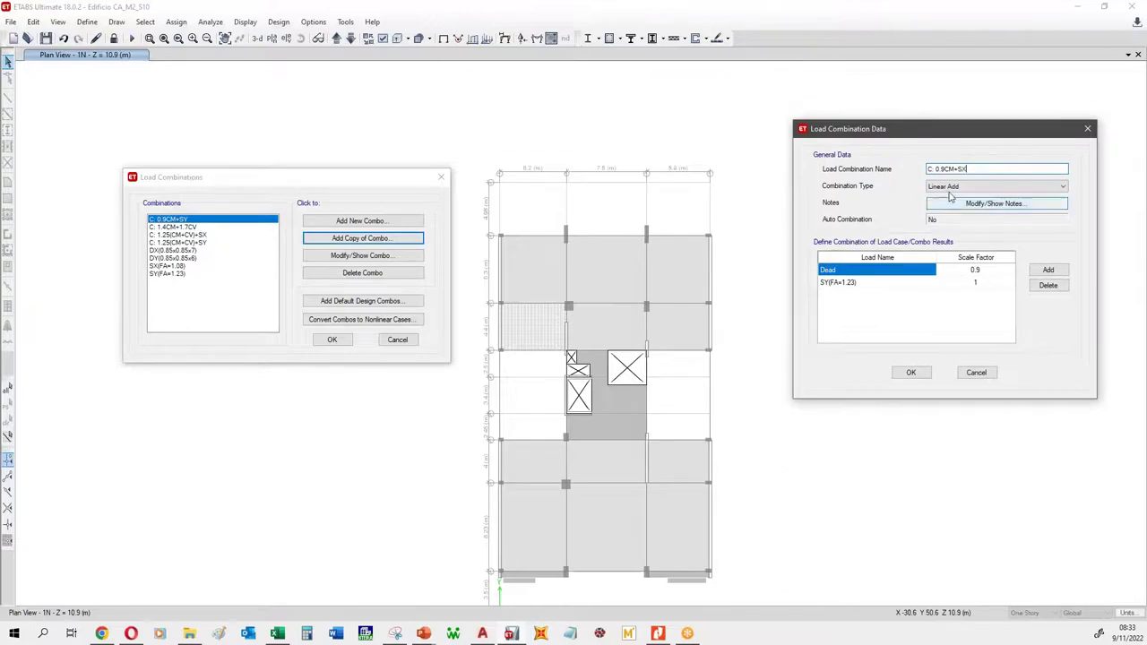
{"action": "left_click", "coordinate": [923, 283]}
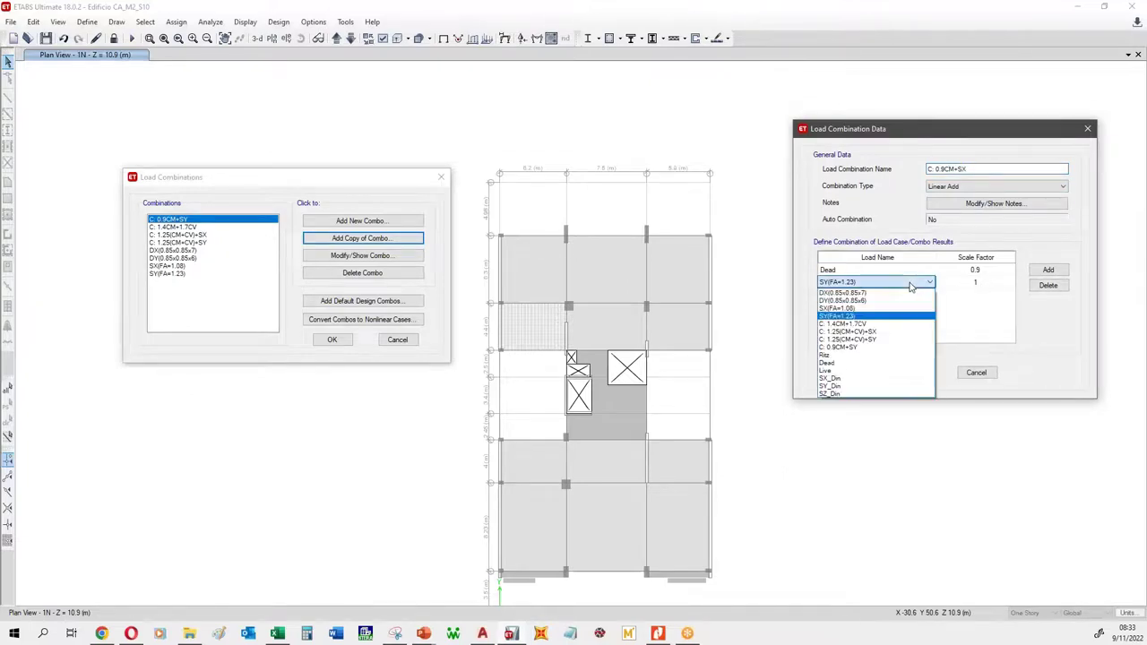
{"action": "left_click", "coordinate": [862, 320]}
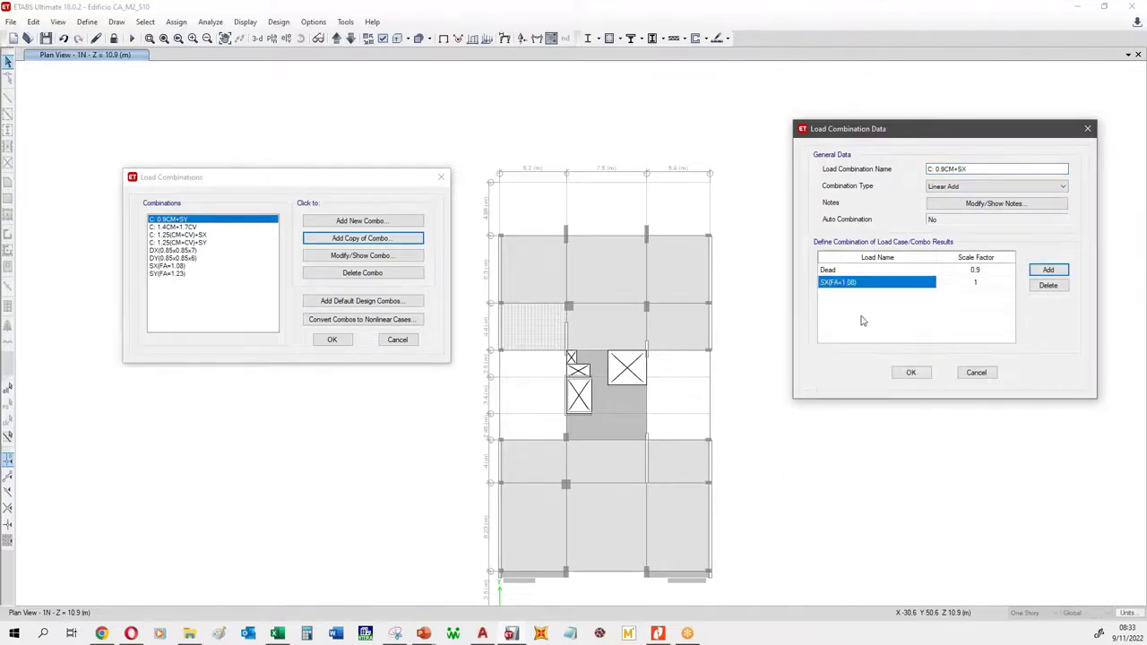
{"action": "left_click", "coordinate": [911, 373]}
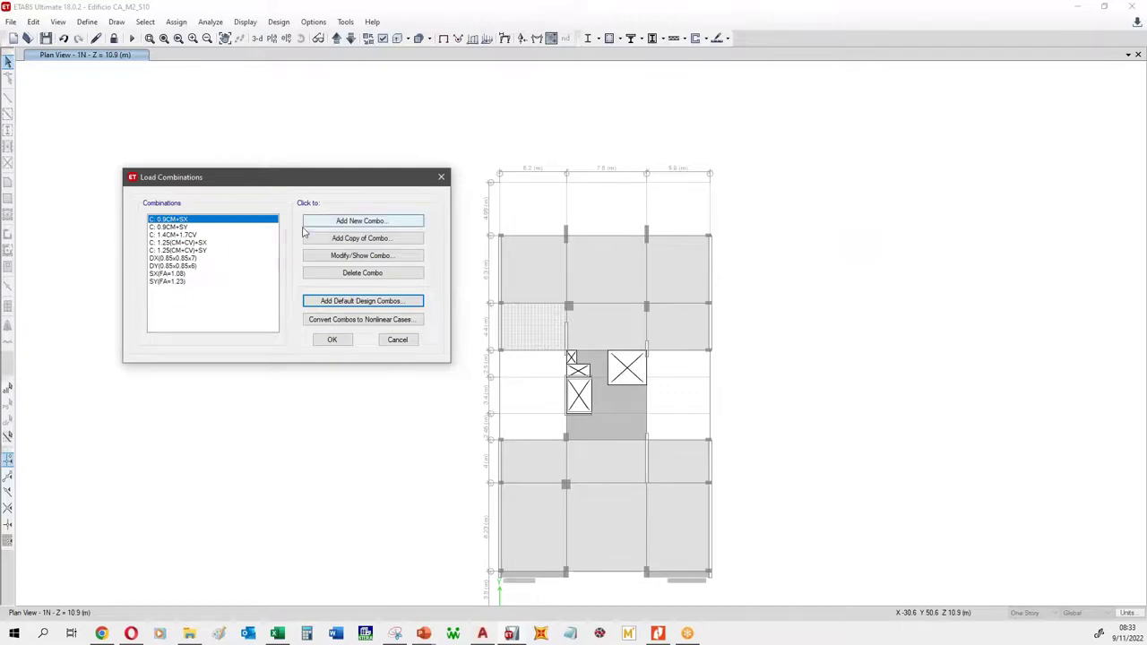
{"action": "left_click", "coordinate": [362, 256]}
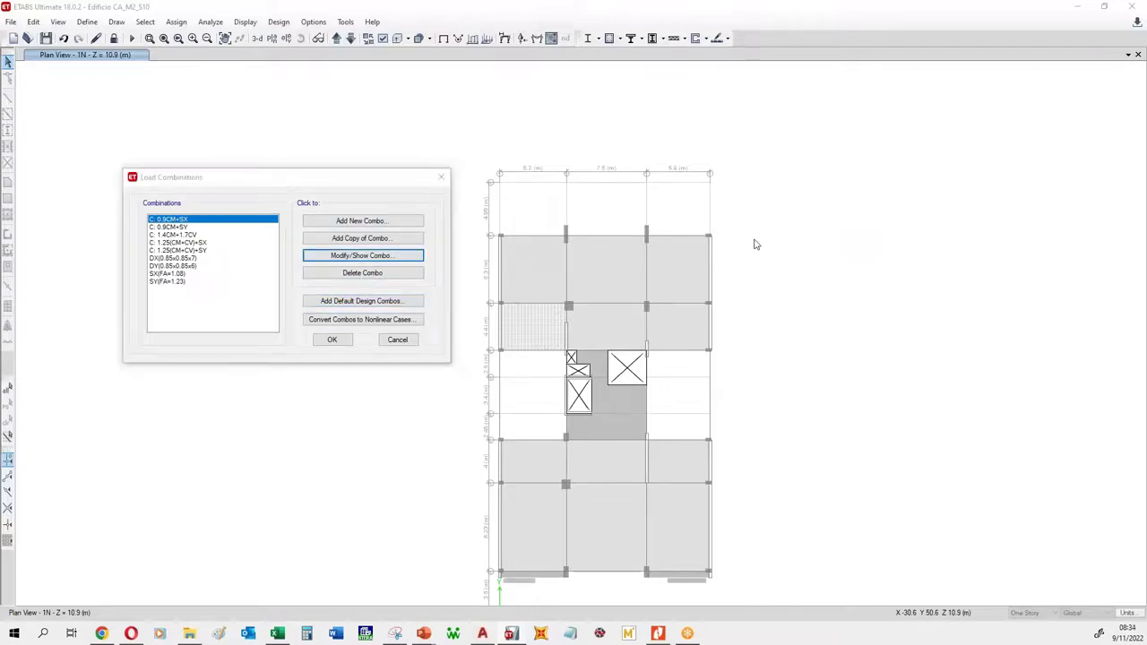
{"action": "left_click", "coordinate": [929, 132]}
{"action": "key", "text": "shift+Left"}
{"action": "type", "text": "Z"}
{"action": "left_click", "coordinate": [800, 245]}
{"action": "left_click", "coordinate": [800, 246]}
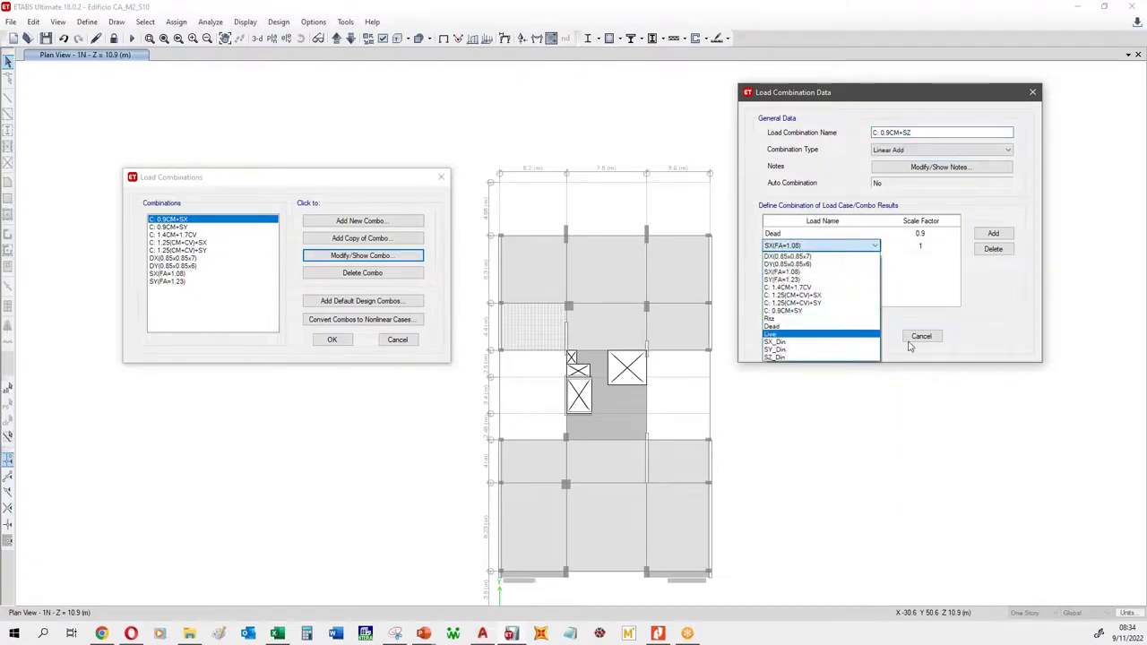
{"action": "left_click", "coordinate": [963, 338]}
{"action": "left_click", "coordinate": [923, 337]}
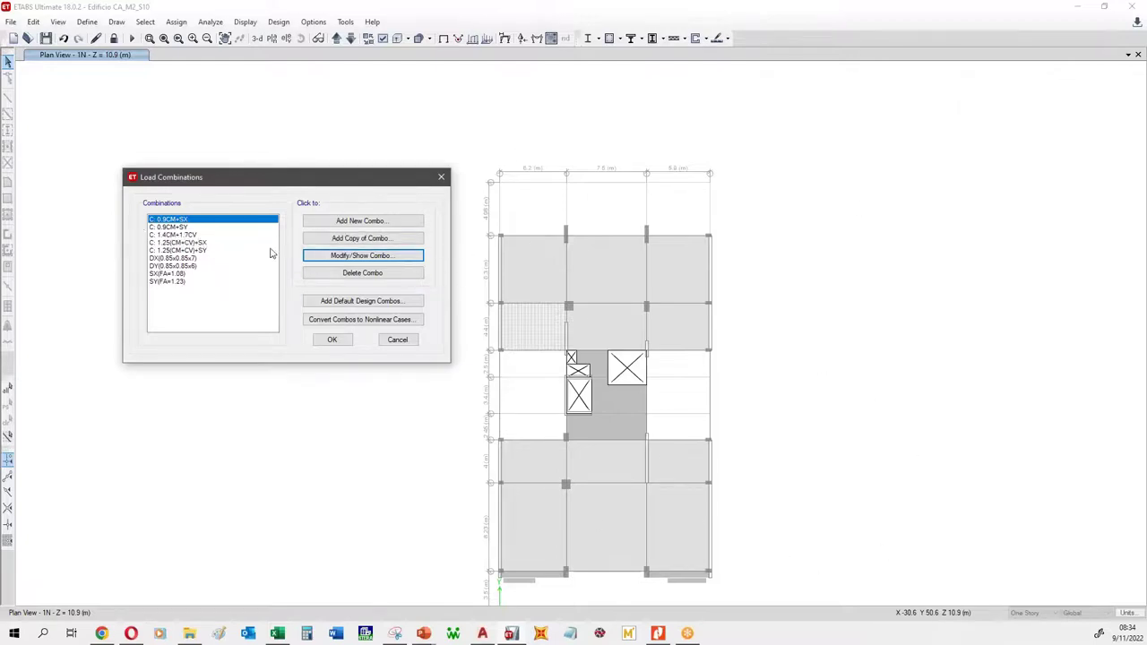
Step: Copy the 0.9CM+SX combination as "C: 0.9CM+SZ", replace its seismic load with SZ_Din, and save it
{"action": "left_click", "coordinate": [368, 244]}
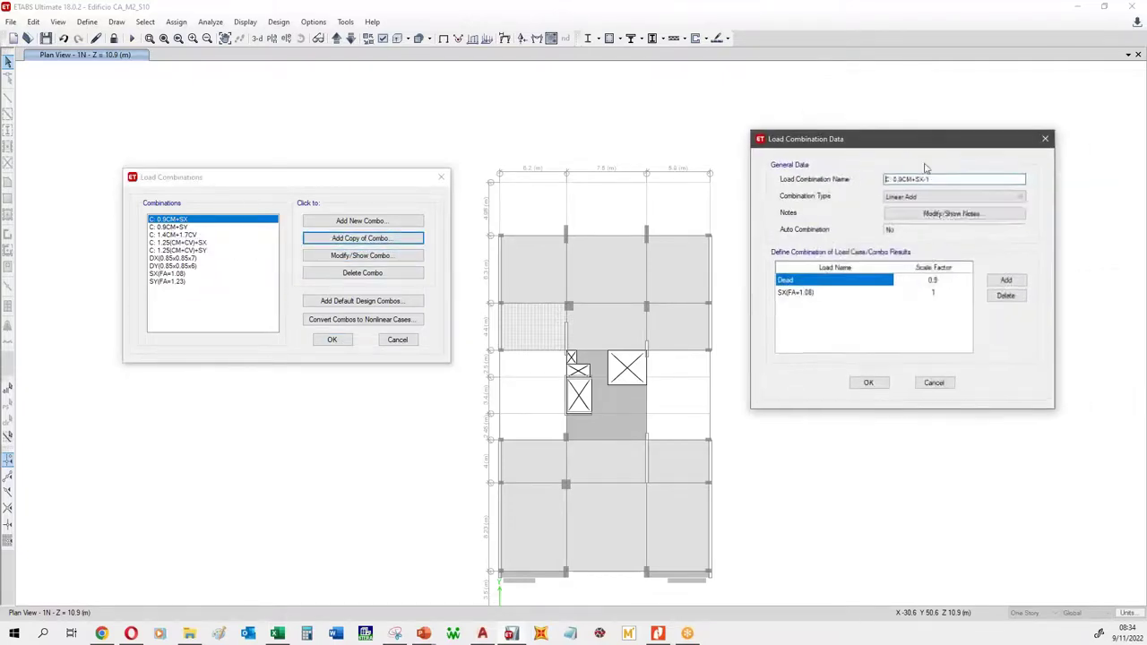
{"action": "type", "text": "Z"}
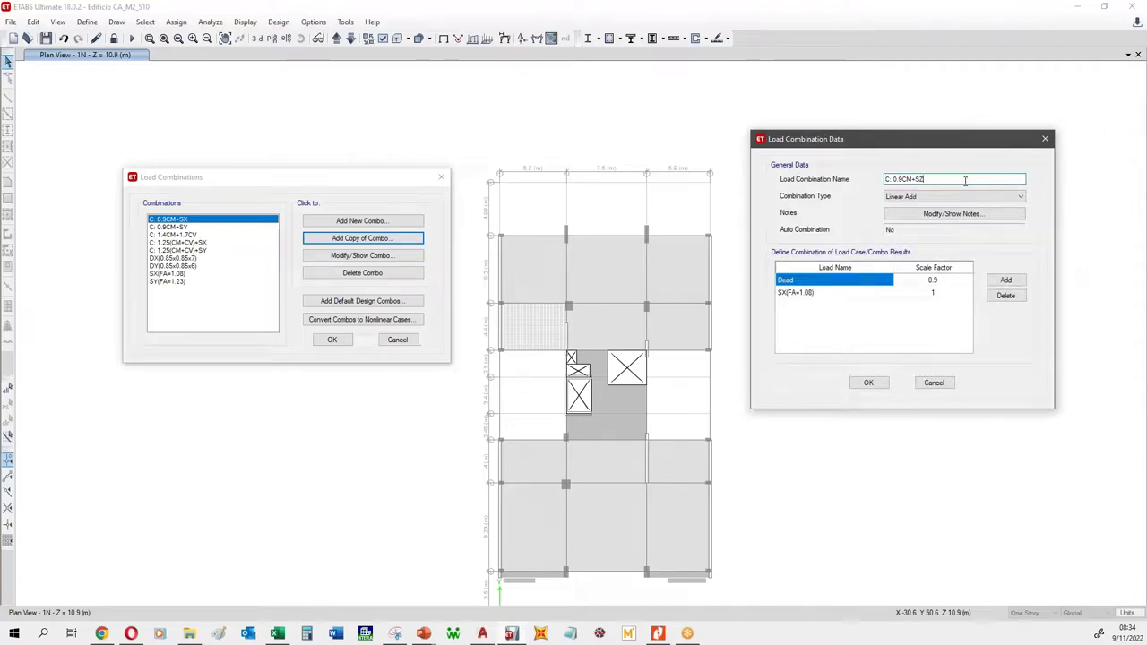
{"action": "left_click", "coordinate": [842, 294]}
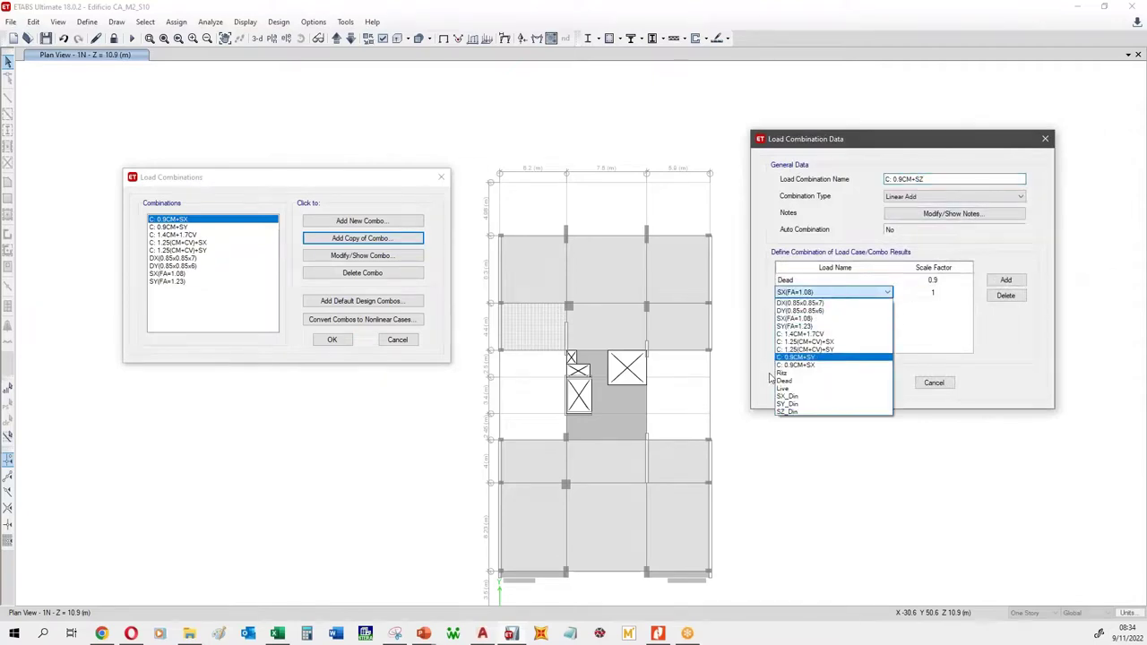
{"action": "left_click", "coordinate": [798, 413]}
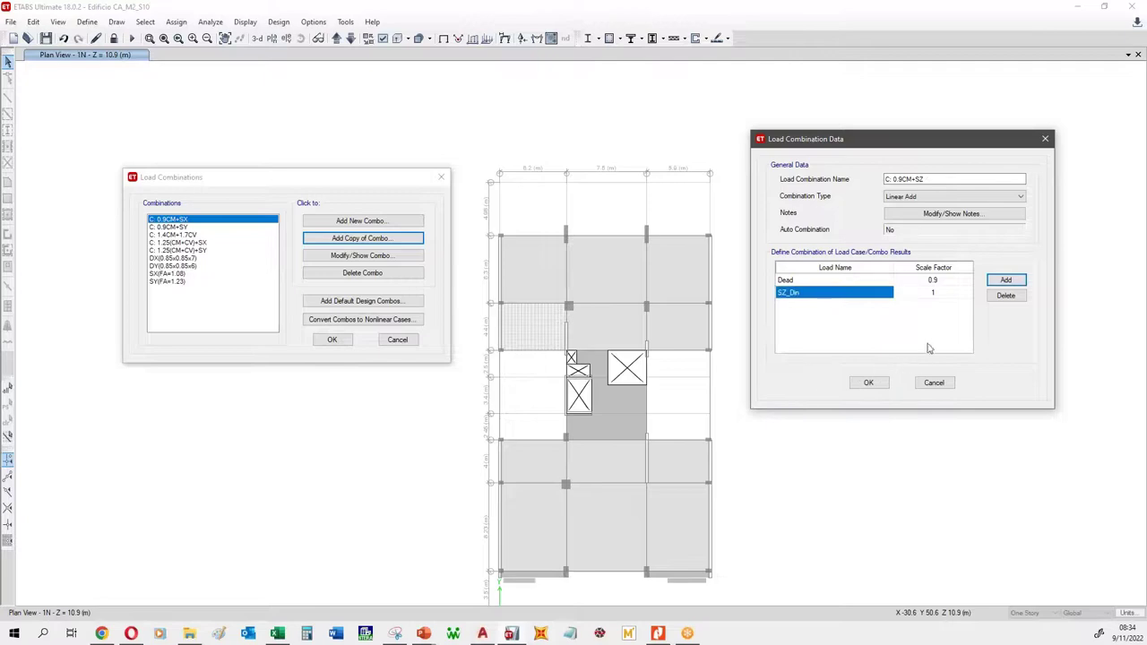
{"action": "left_click", "coordinate": [880, 383]}
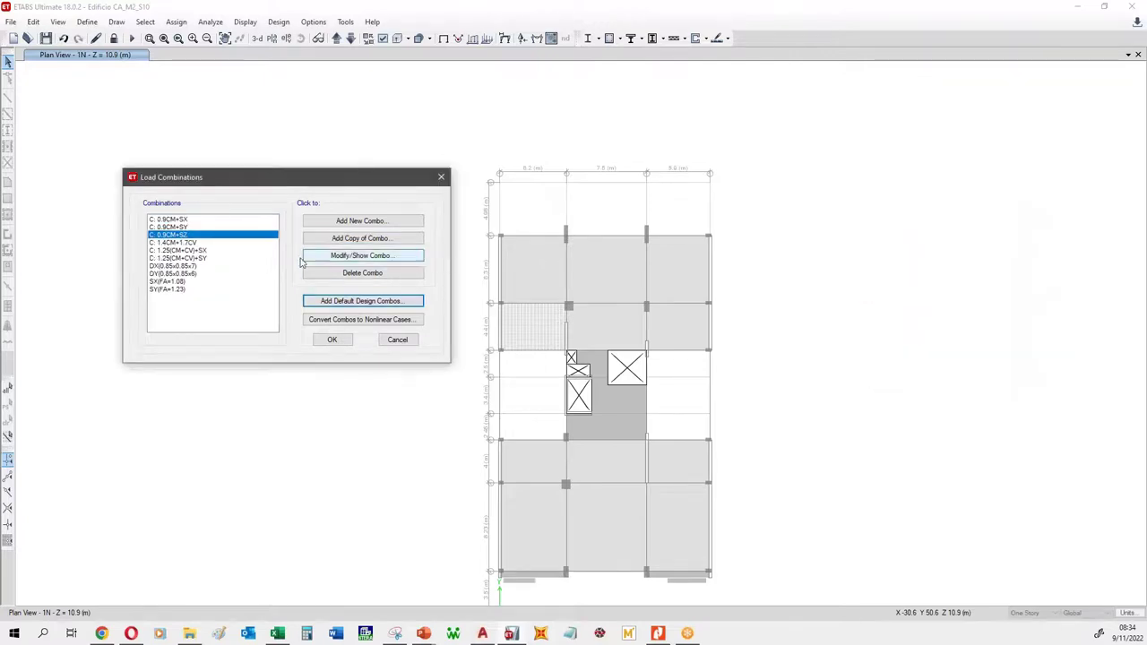
Step: Copy "C: 1.25(CM+CV)+SY" as "C: 1.25(CM+CV)+SZ", replace its seismic load with SZ_Din, and save it
{"action": "left_click", "coordinate": [215, 259]}
{"action": "left_click", "coordinate": [362, 238]}
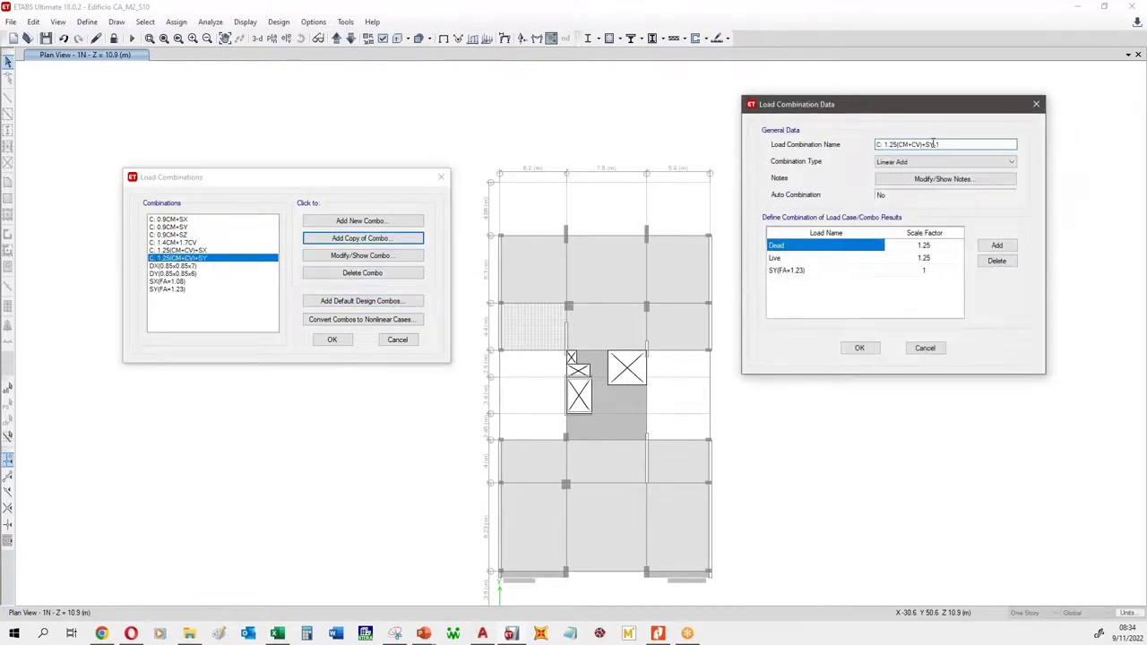
{"action": "type", "text": "Z"}
{"action": "left_click", "coordinate": [819, 271]}
{"action": "left_click", "coordinate": [819, 271]}
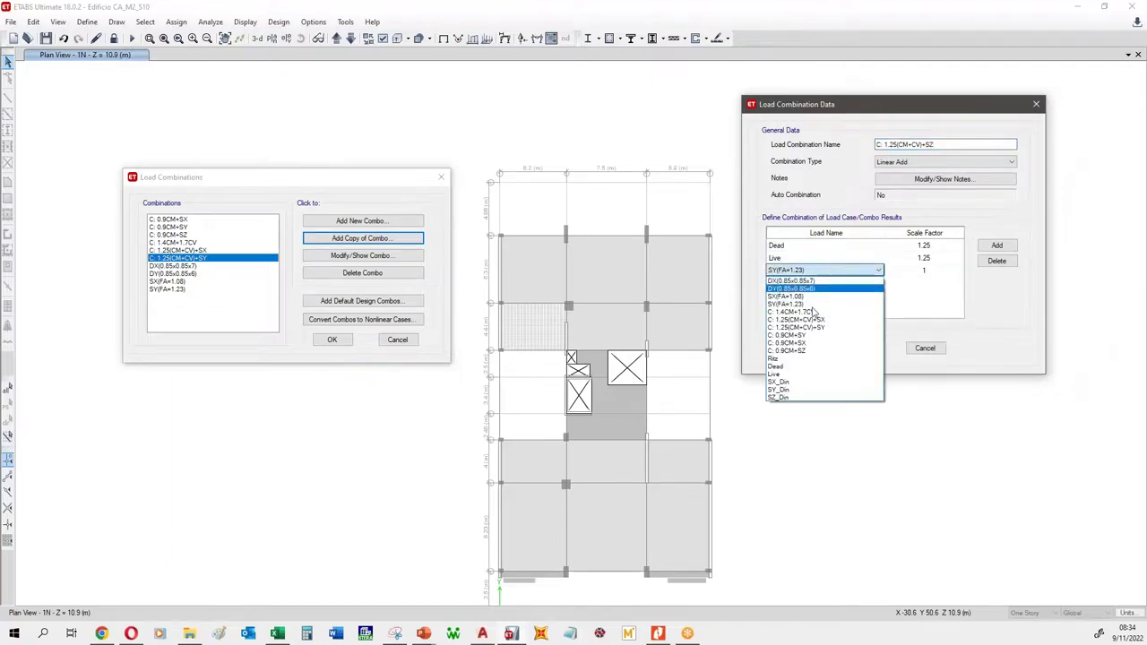
{"action": "left_click", "coordinate": [806, 397]}
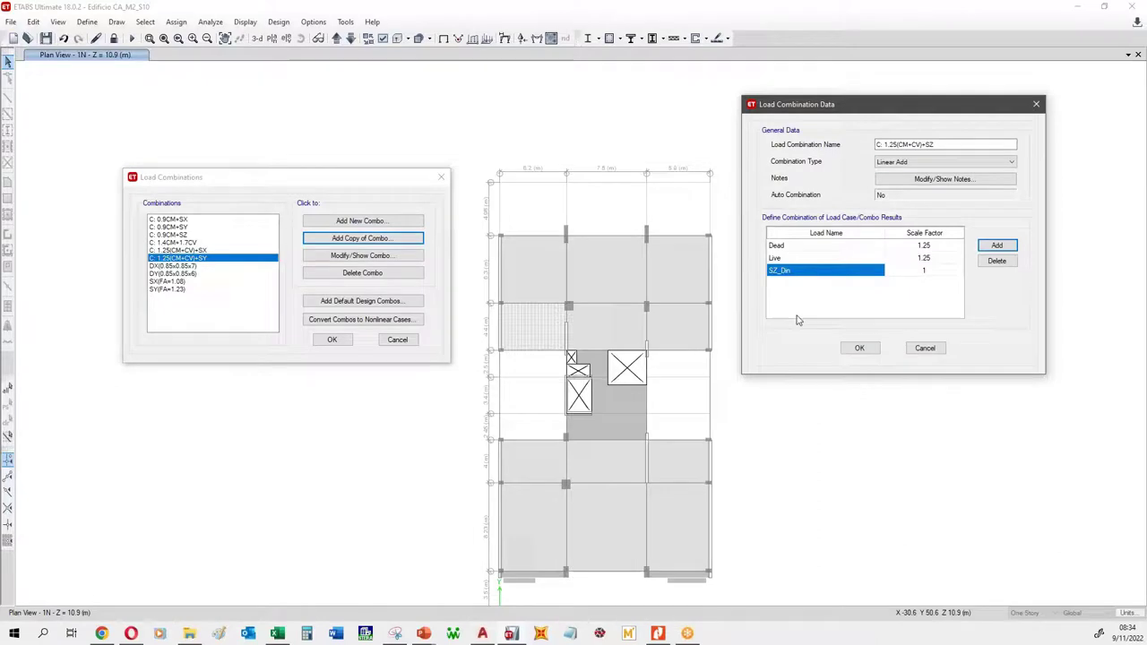
{"action": "left_click", "coordinate": [860, 349]}
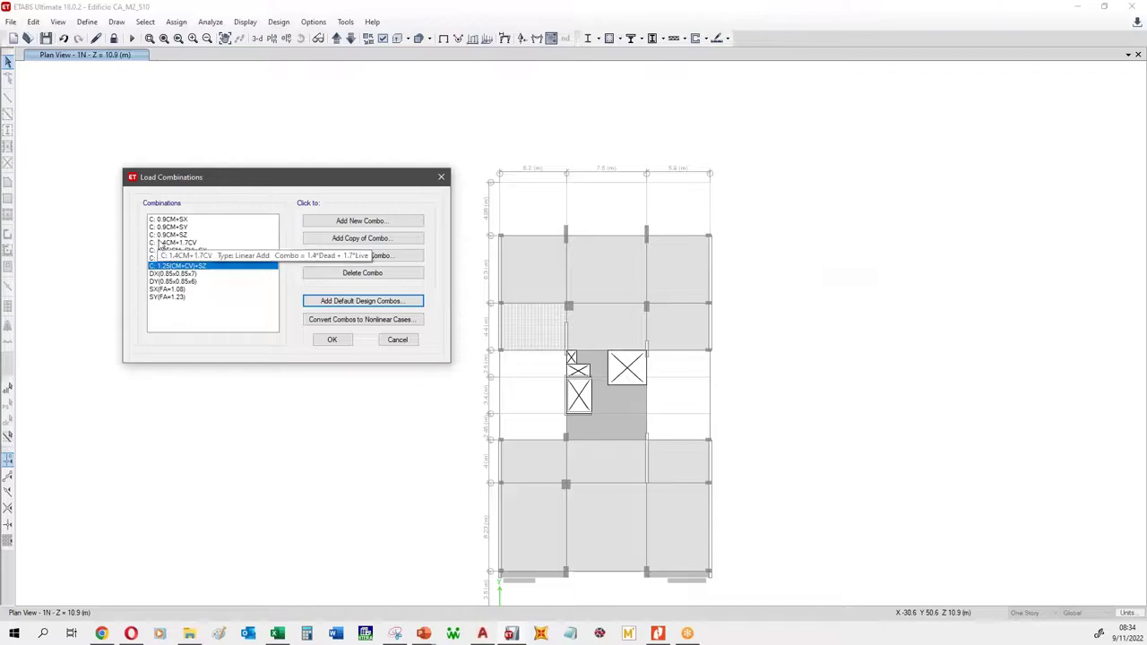
Step: Create a new load combination named "Envolvente" and extend its load list to five rows
{"action": "left_click", "coordinate": [390, 226]}
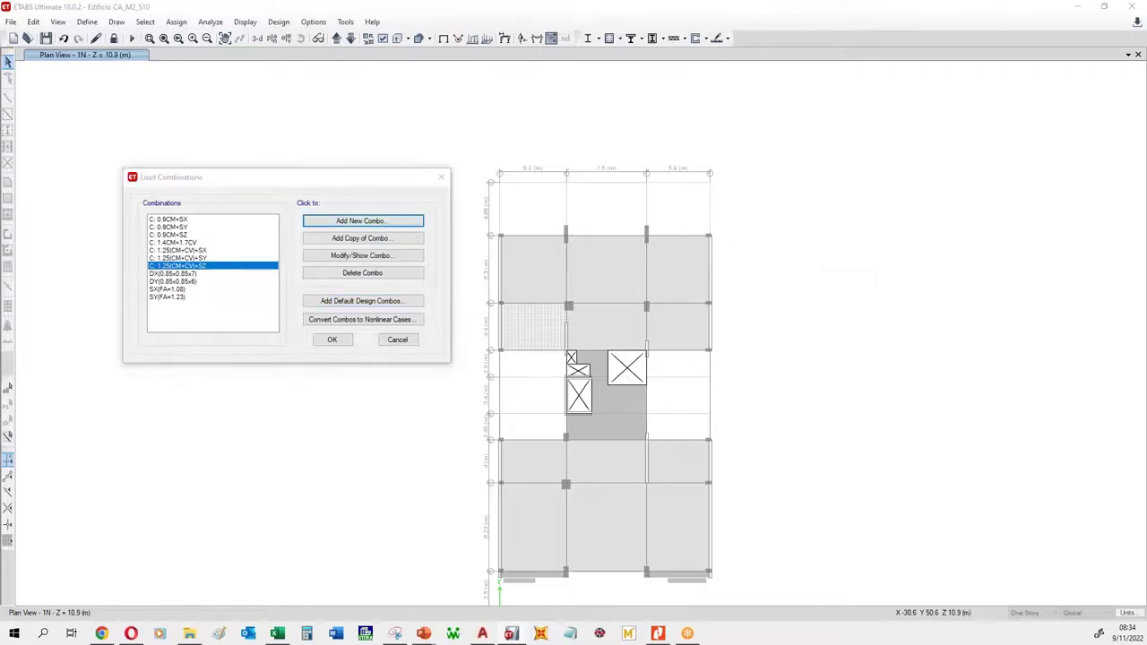
{"action": "double_click", "coordinate": [843, 157]}
{"action": "type", "text": "Envolvente"}
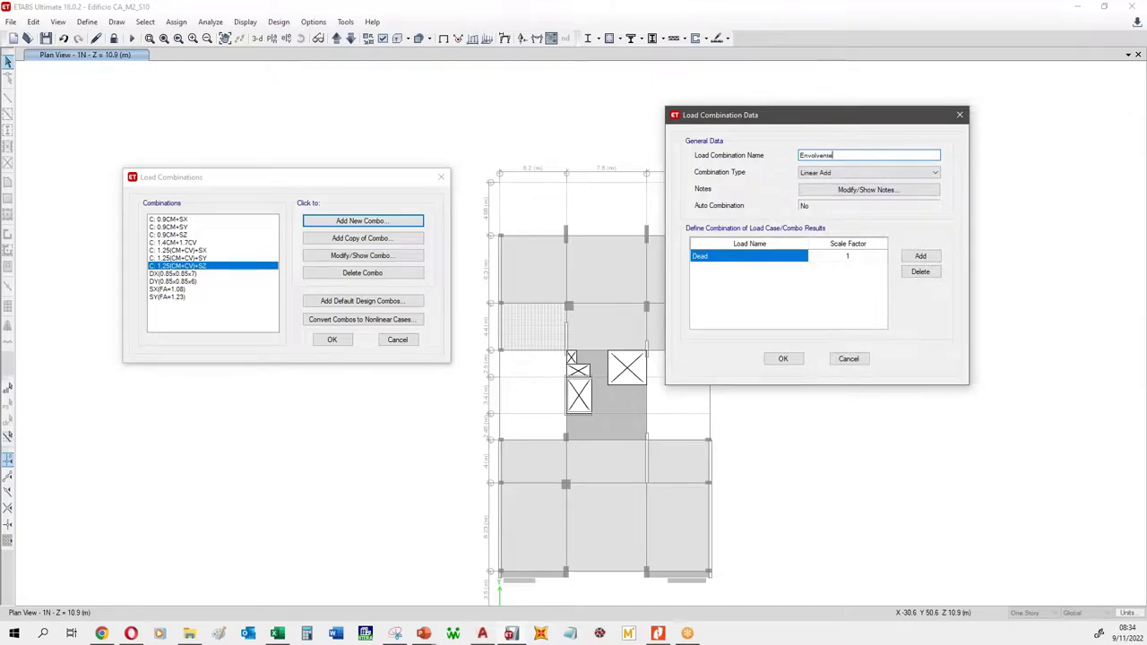
{"action": "left_click", "coordinate": [922, 258]}
{"action": "left_click", "coordinate": [924, 257]}
{"action": "left_click", "coordinate": [926, 258]}
{"action": "left_click", "coordinate": [926, 258]}
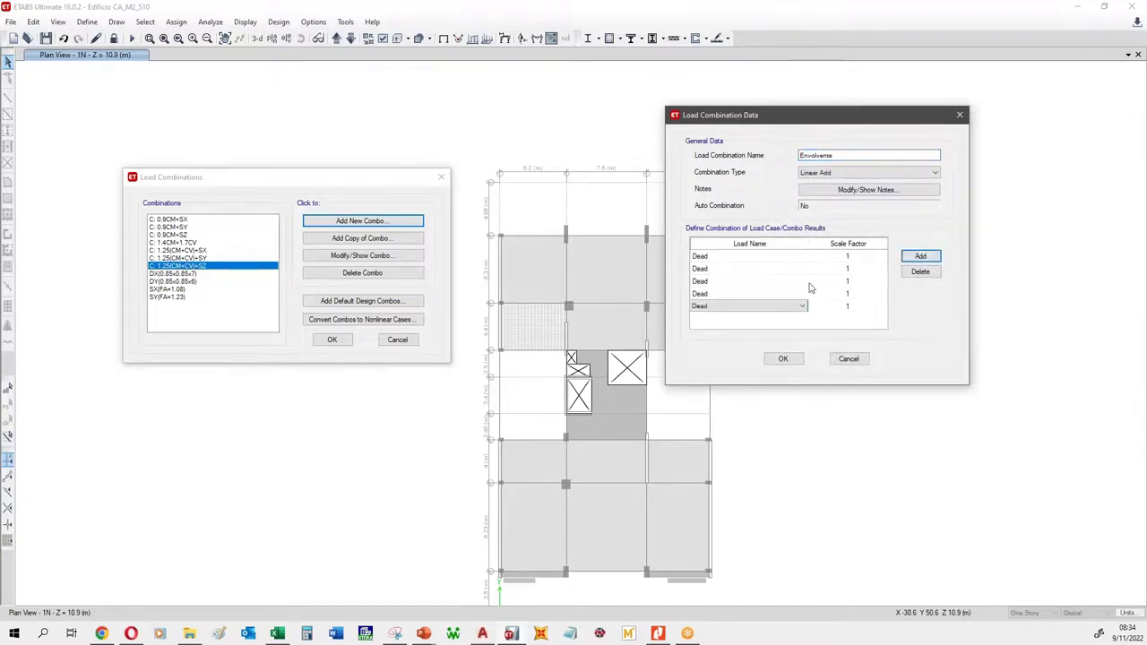
Step: Assign C: 1.4CM+1.7CV, C: 1.25(CM+CV)+SX, C: 1.25(CM+CV)+SY, C: 0.9CM+SX and C: 0.9CM+SY to the five load rows in order
{"action": "left_click", "coordinate": [750, 258]}
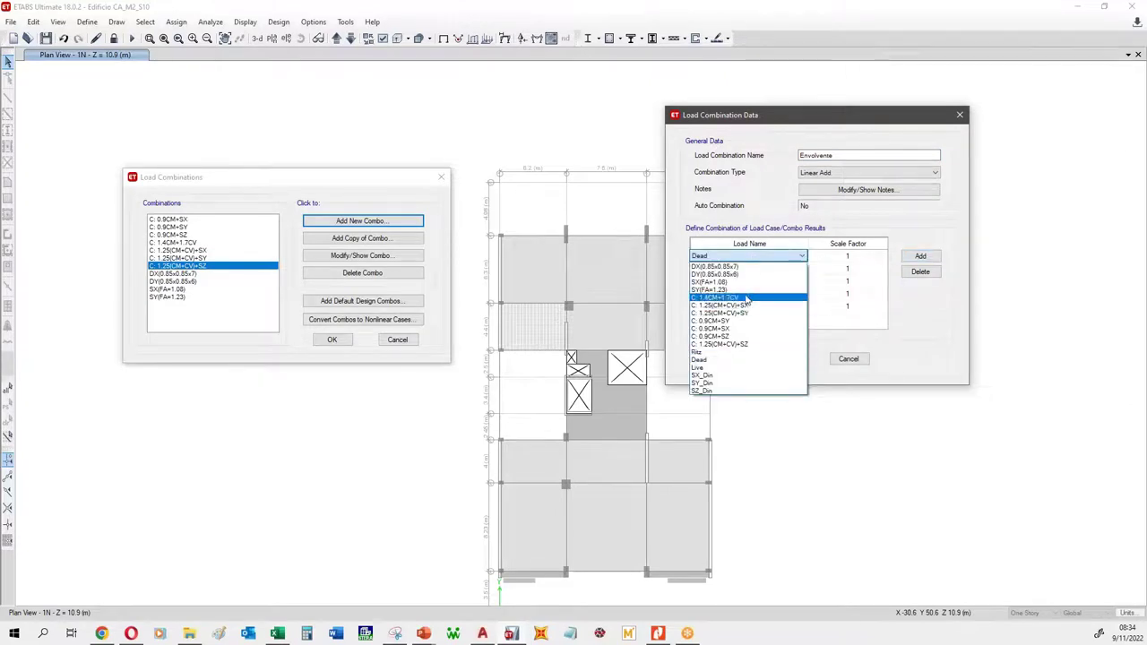
{"action": "left_click", "coordinate": [747, 298]}
{"action": "left_click", "coordinate": [762, 269]}
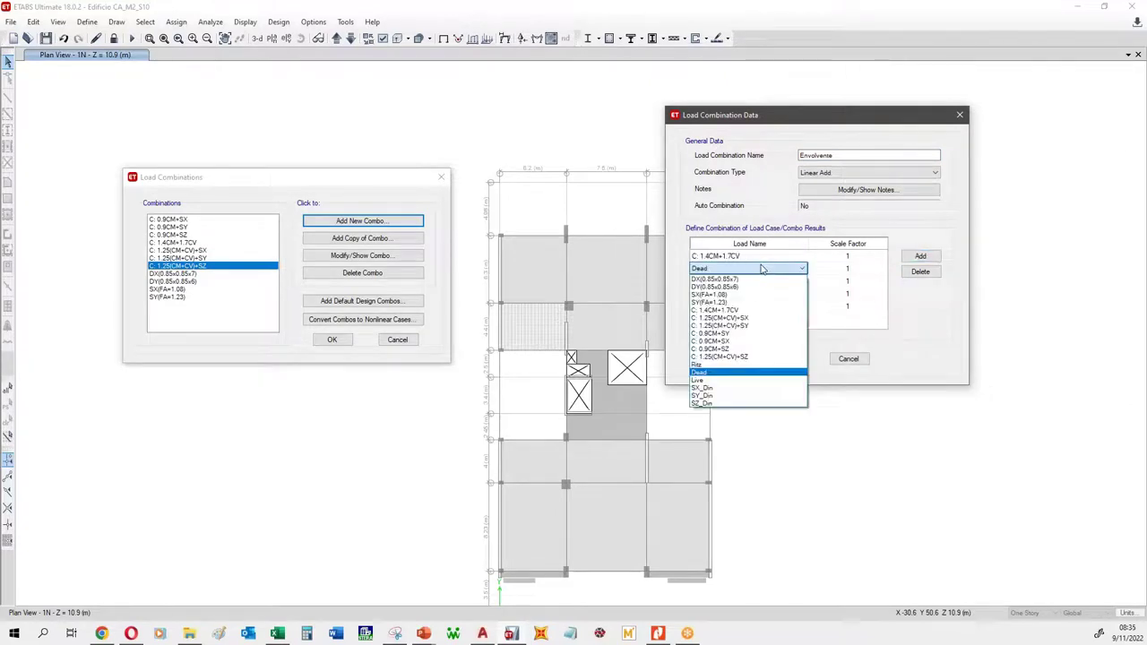
{"action": "left_click", "coordinate": [741, 296]}
{"action": "left_click", "coordinate": [744, 281]}
{"action": "left_click", "coordinate": [732, 296]}
{"action": "left_click", "coordinate": [732, 295]}
{"action": "left_click", "coordinate": [733, 295]}
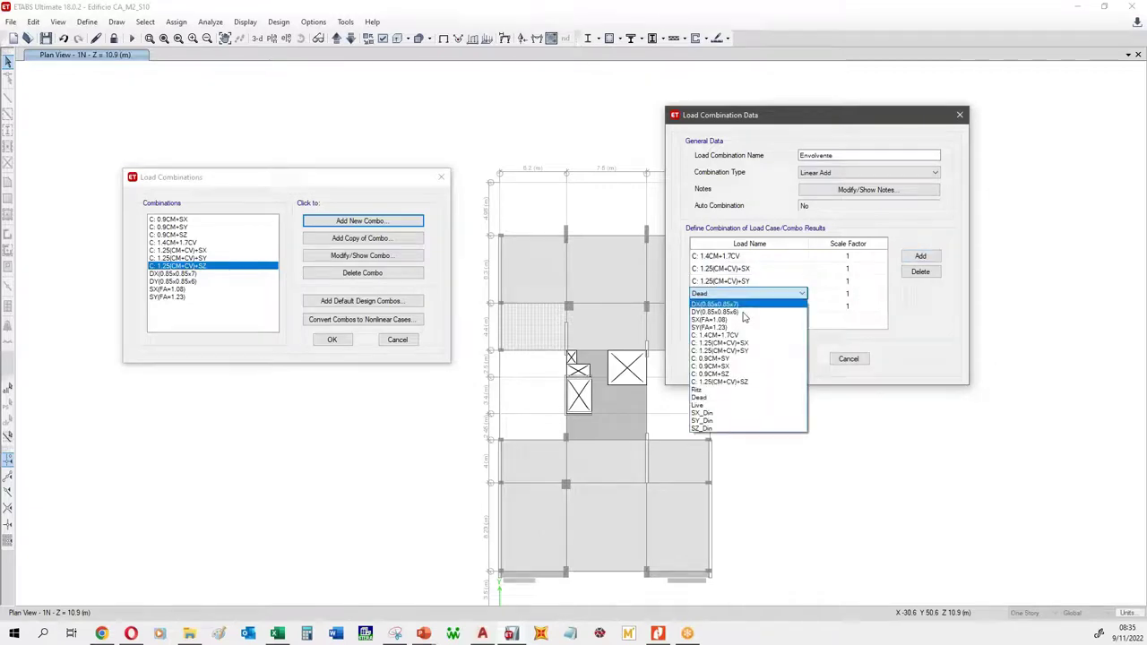
{"action": "left_click", "coordinate": [736, 366]}
{"action": "left_click", "coordinate": [738, 309]}
{"action": "left_click", "coordinate": [738, 308]}
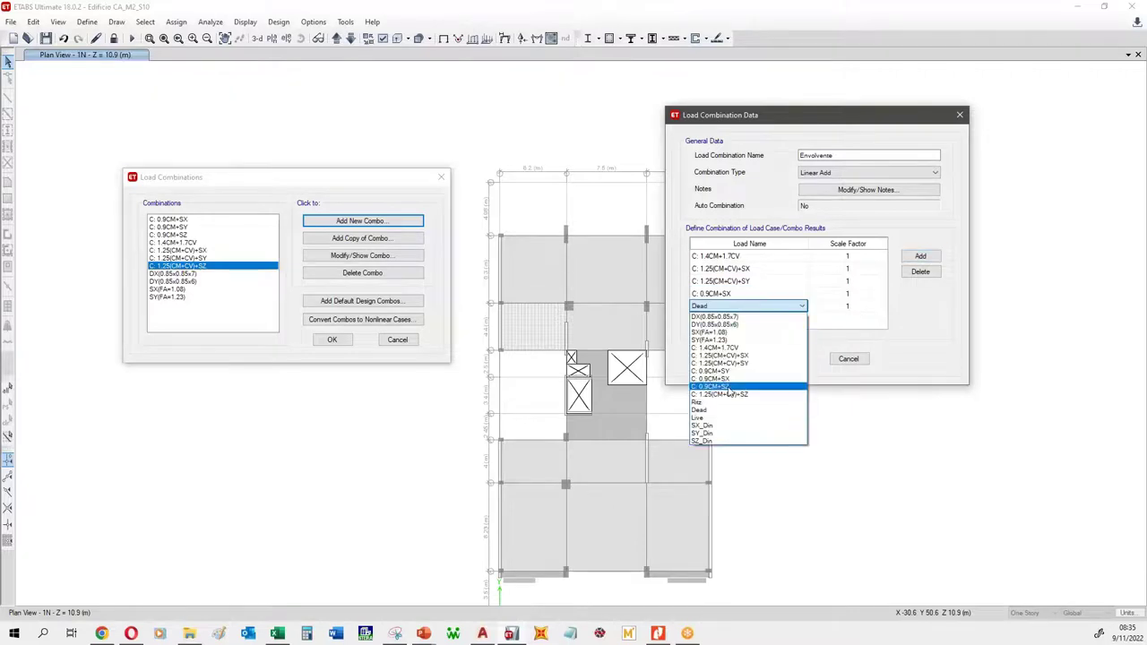
{"action": "left_click", "coordinate": [733, 372]}
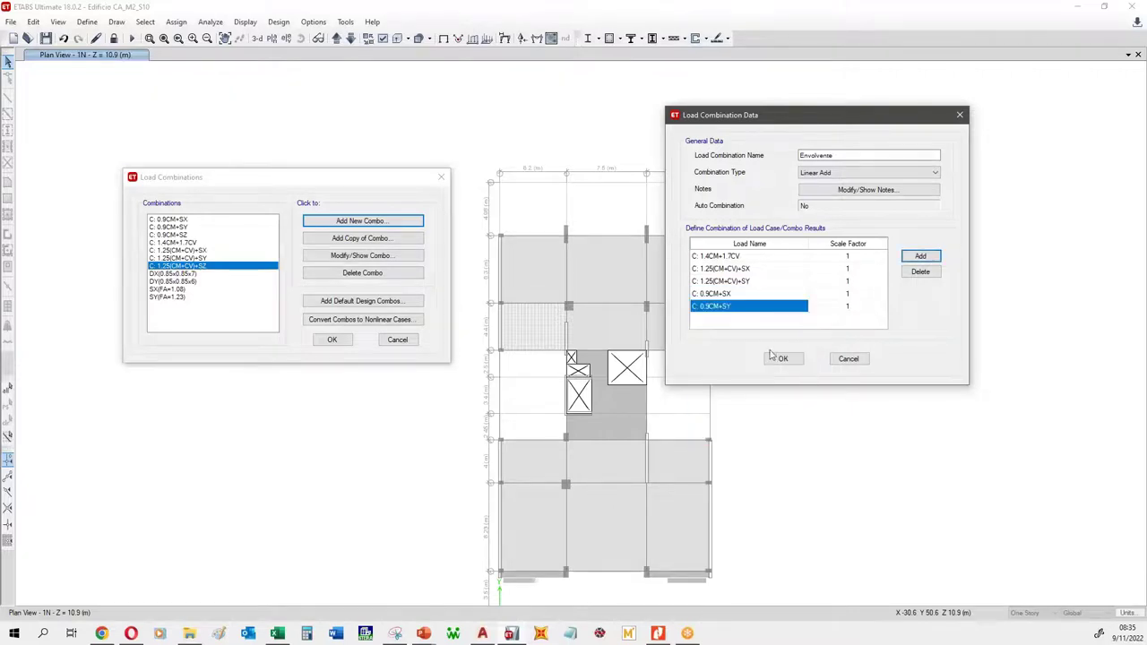
Step: Set the Envolvente combination type to Envelope, save it, and accept the load combination list
{"action": "left_click", "coordinate": [861, 172]}
{"action": "left_click", "coordinate": [819, 192]}
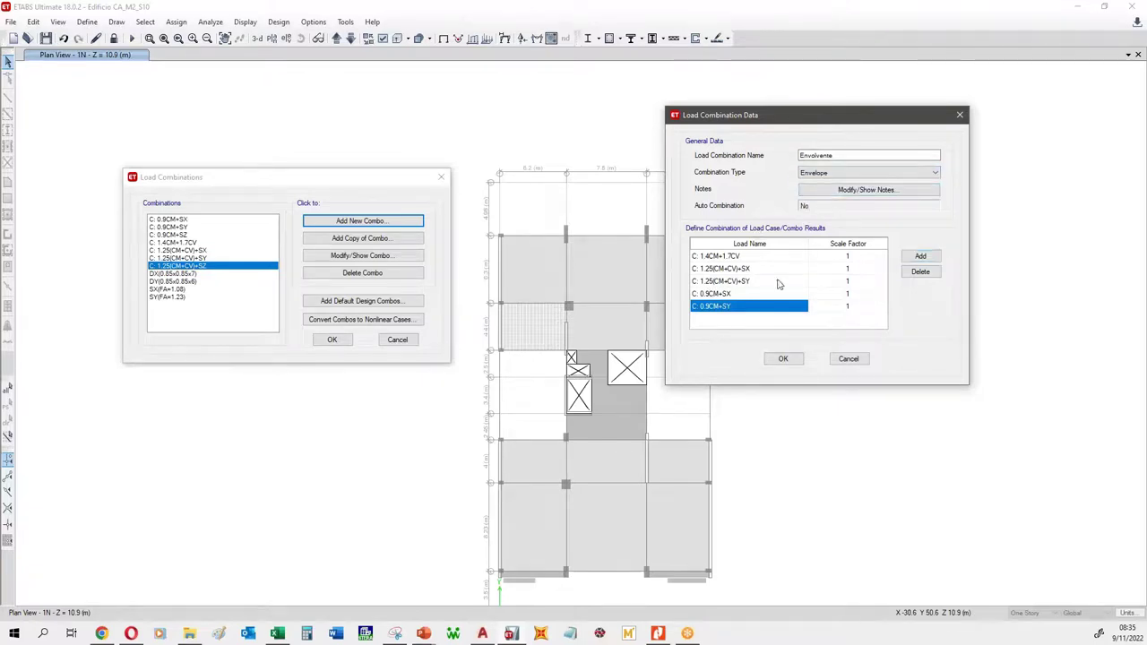
{"action": "left_click", "coordinate": [783, 360]}
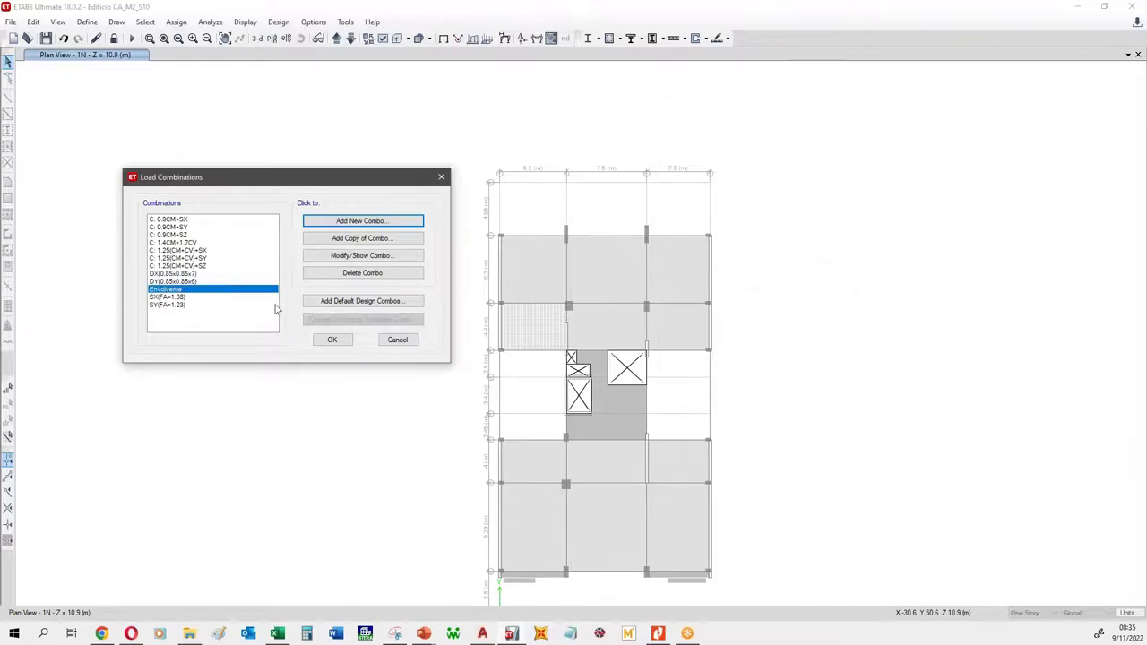
{"action": "left_click", "coordinate": [332, 341]}
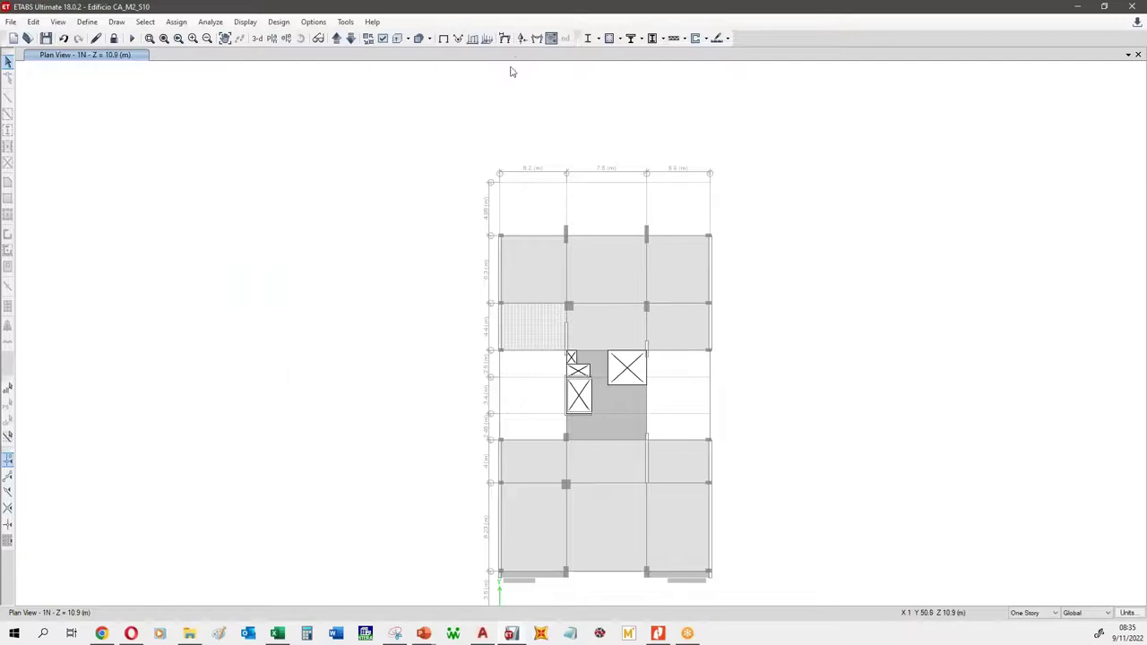
Step: Display the Moment 3-3 diagram of the frames for the Envolvente combination on the 1N plan view
{"action": "left_click", "coordinate": [537, 38]}
{"action": "left_click", "coordinate": [877, 158]}
{"action": "left_click", "coordinate": [888, 173]}
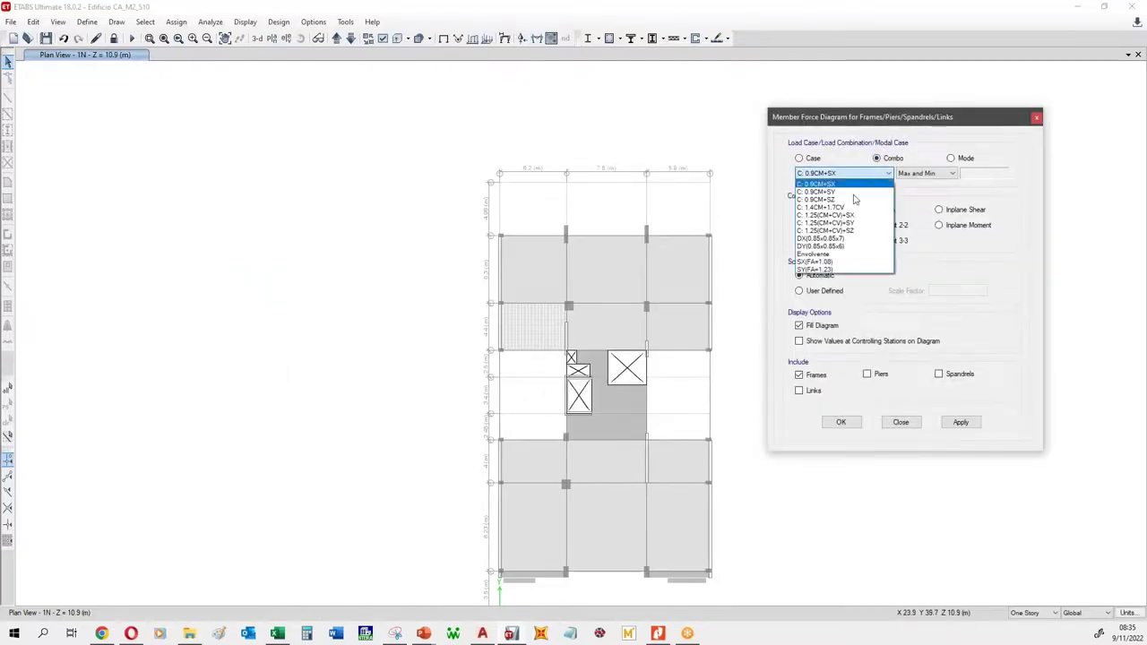
{"action": "left_click", "coordinate": [834, 255]}
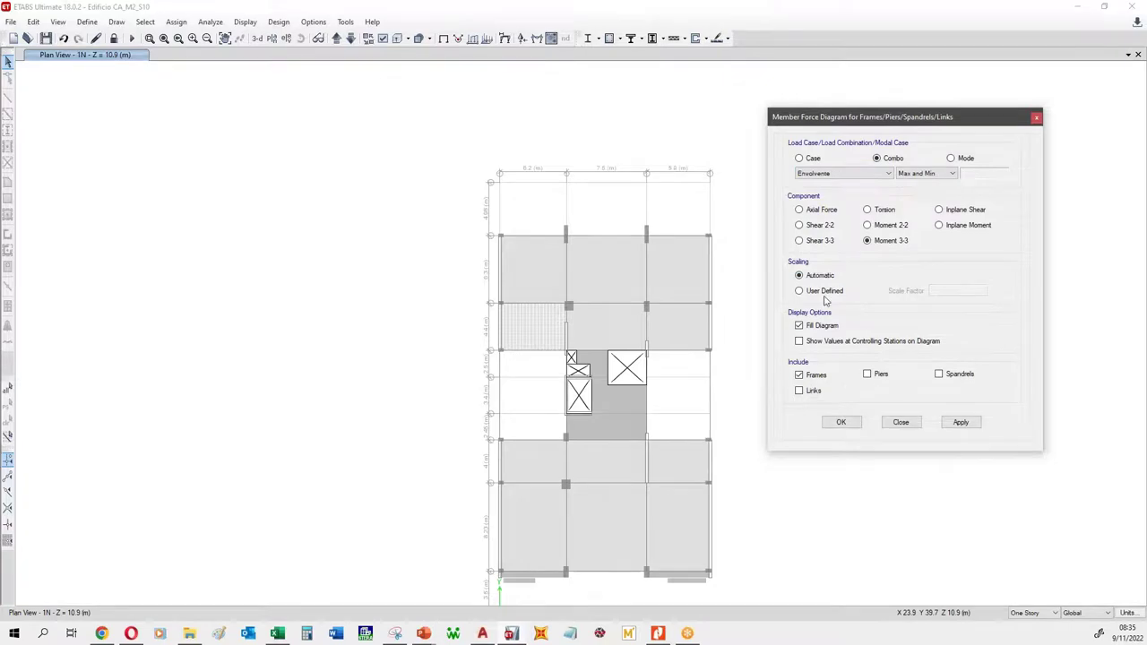
{"action": "left_click", "coordinate": [851, 424]}
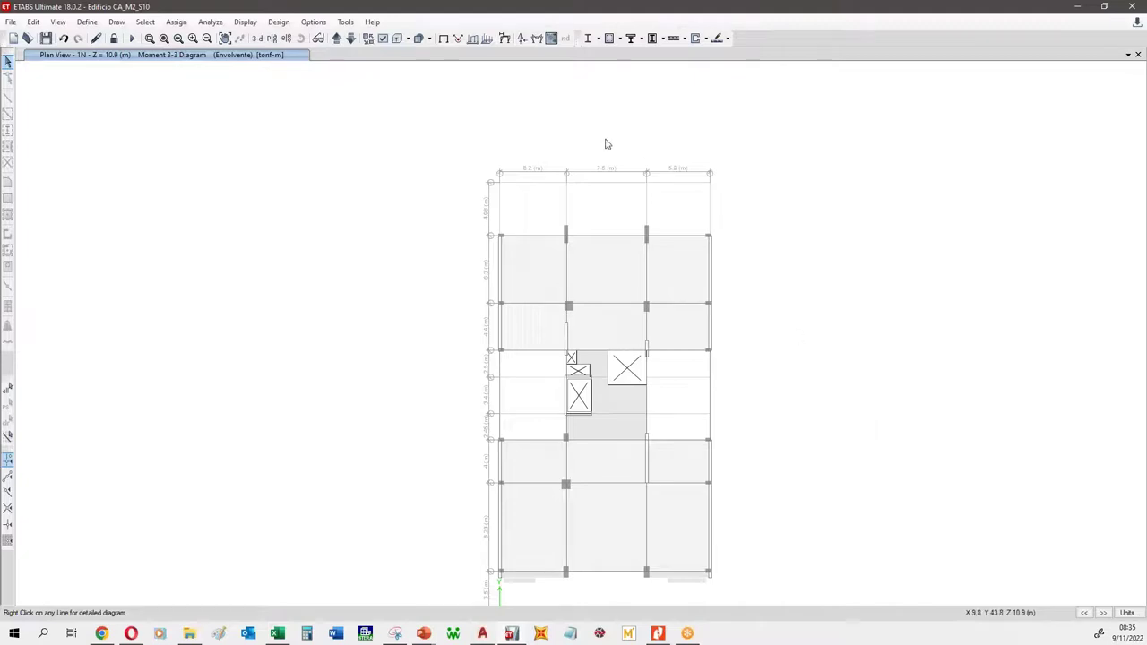
Step: Reapply the Envolvente Moment 3-3 display and open the detailed force diagram of the 8.23 m beam on gridline B
{"action": "left_click", "coordinate": [536, 41]}
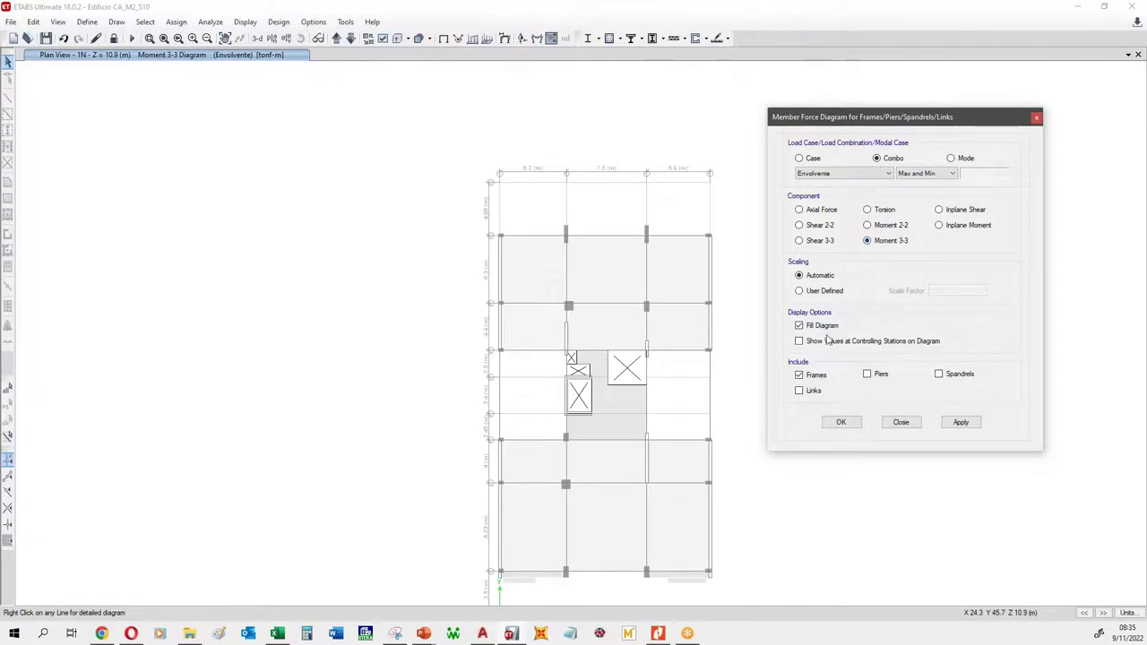
{"action": "left_click", "coordinate": [835, 422]}
{"action": "scroll", "coordinate": [612, 466], "scroll_direction": "up", "scroll_amount": 3}
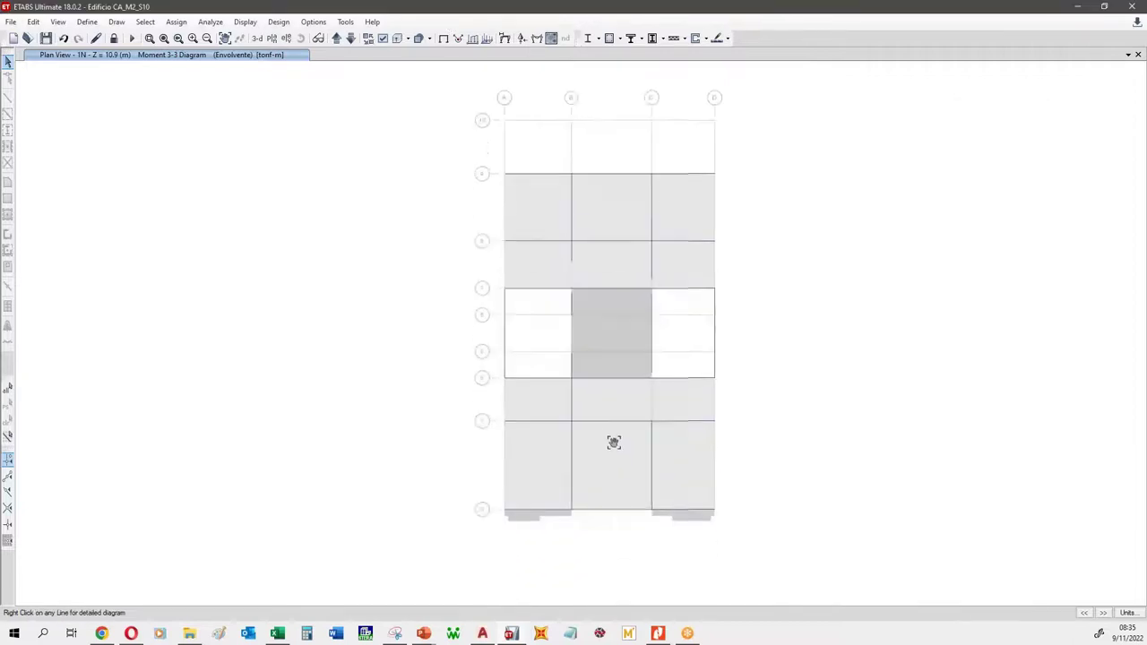
{"action": "scroll", "coordinate": [610, 453], "scroll_direction": "up", "scroll_amount": 2}
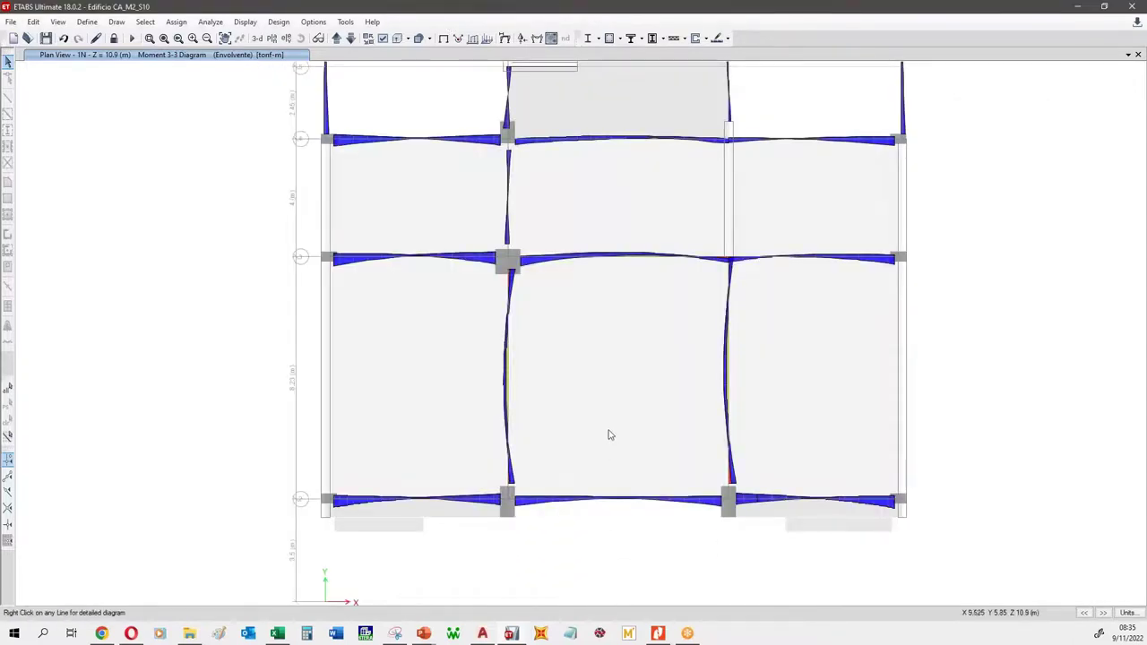
{"action": "right_click", "coordinate": [508, 377]}
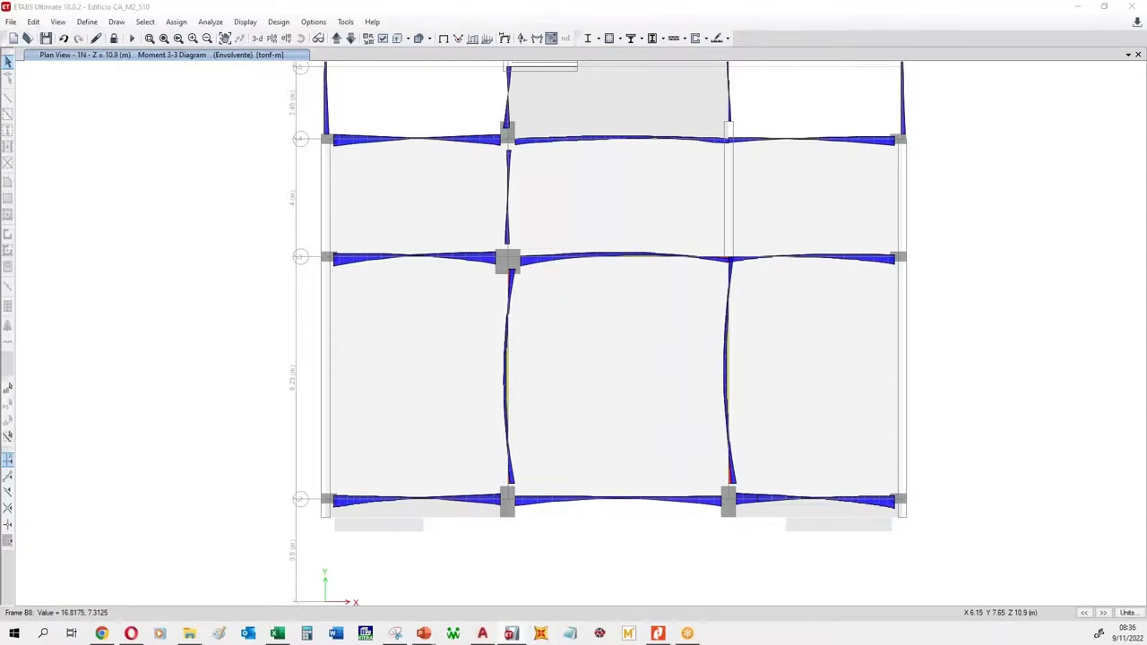
{"action": "left_click_drag", "start_coordinate": [702, 93], "coordinate": [570, 120]}
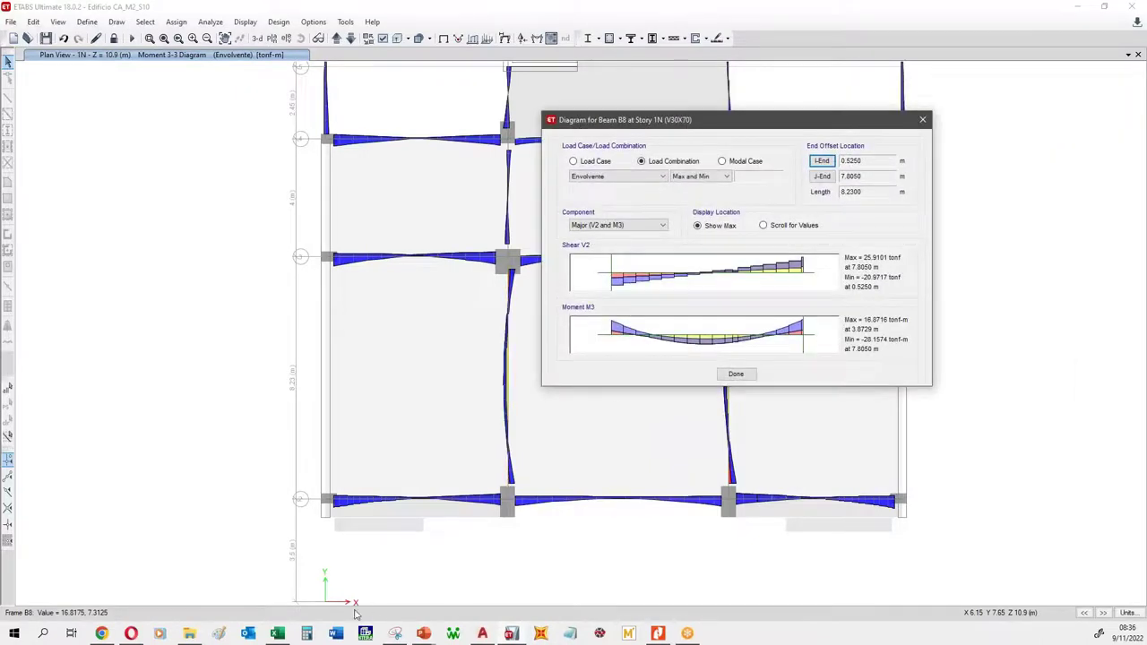
Step: Switch to the Excel flexural design sheet, set the beam depth h to 70 cm, and review the other material and section inputs
{"action": "left_click", "coordinate": [278, 634]}
{"action": "scroll", "coordinate": [276, 327], "scroll_direction": "up", "scroll_amount": 5}
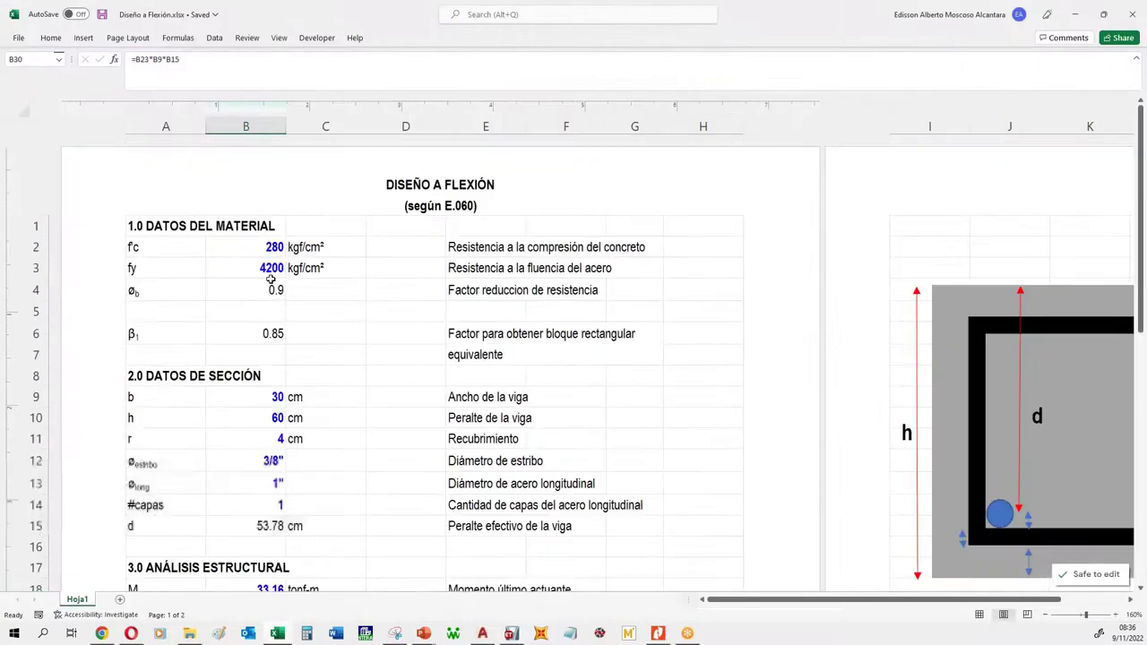
{"action": "left_click", "coordinate": [281, 249]}
{"action": "left_click", "coordinate": [278, 269]}
{"action": "left_click", "coordinate": [276, 417]}
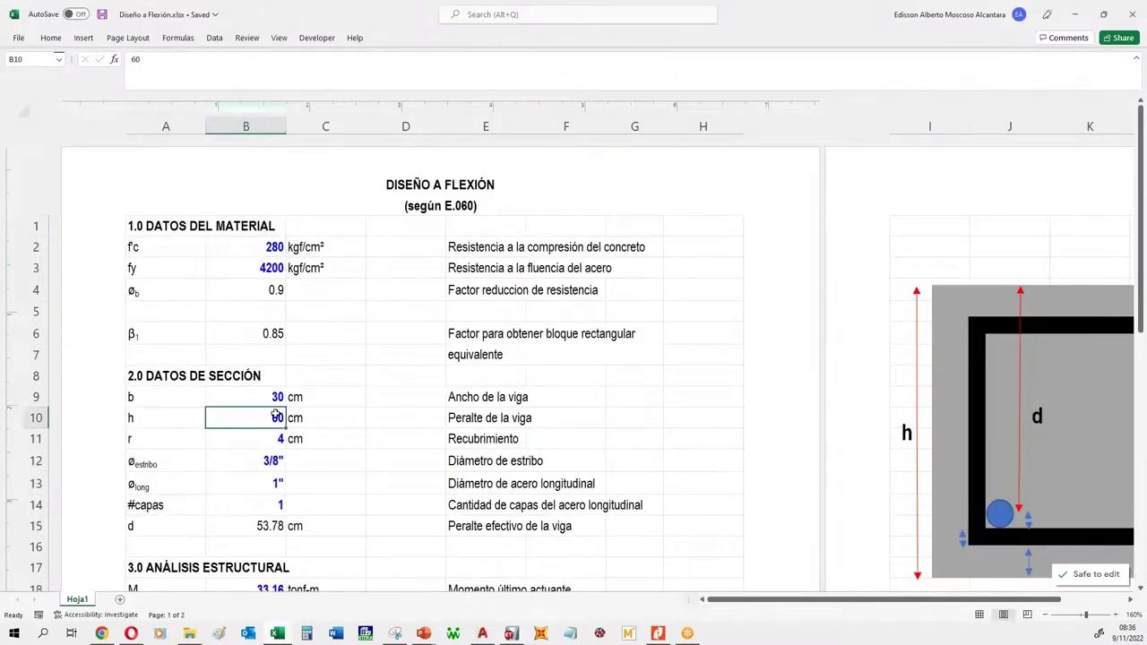
{"action": "type", "text": "70"}
{"action": "left_click", "coordinate": [264, 438]}
{"action": "left_click", "coordinate": [260, 461]}
{"action": "left_click", "coordinate": [251, 485]}
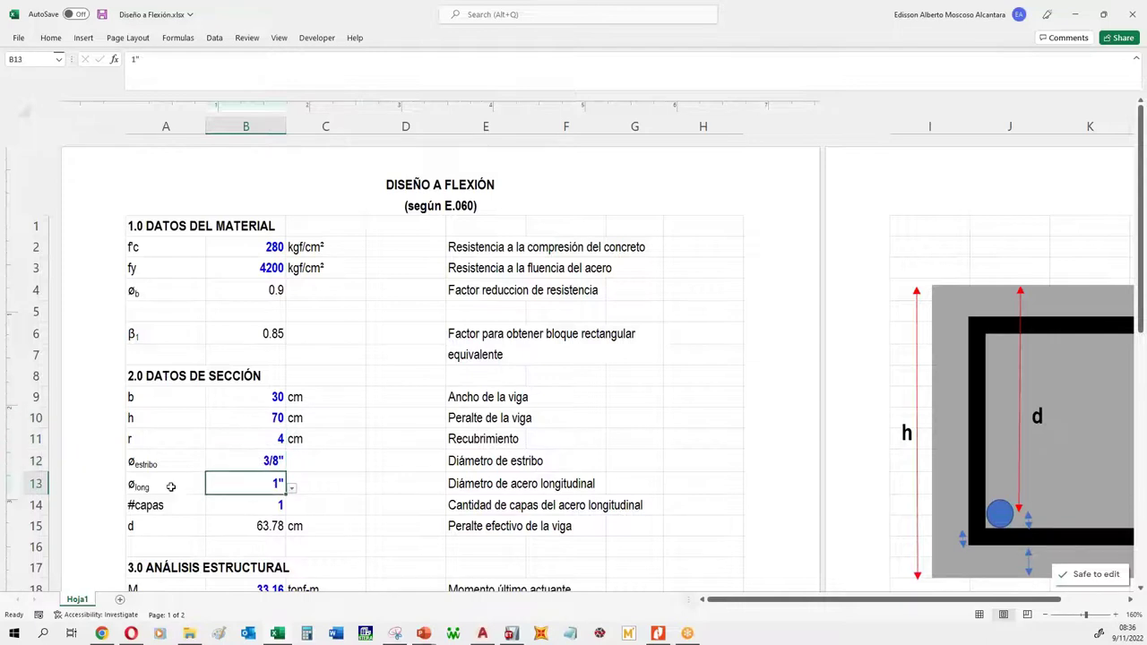
{"action": "scroll", "coordinate": [249, 448], "scroll_direction": "down", "scroll_amount": 2}
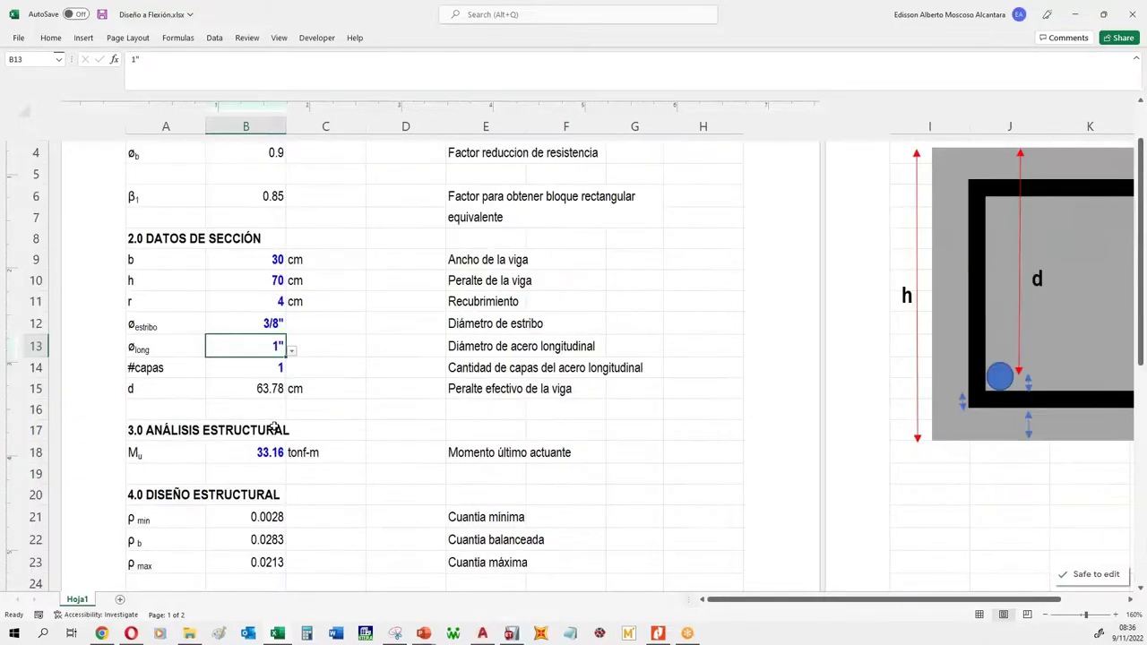
{"action": "left_click", "coordinate": [272, 368]}
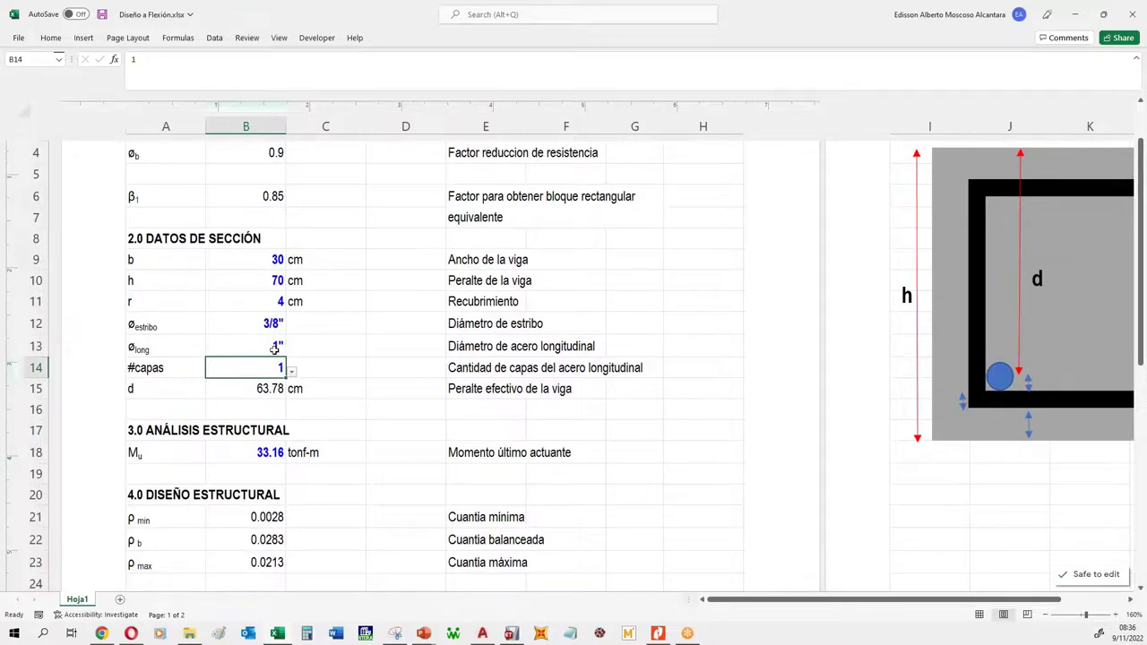
Step: Set the ultimate moment Mu to 28.16 tonf-m from the ETABS beam diagram and check the required steel area
{"action": "scroll", "coordinate": [272, 340], "scroll_direction": "down", "scroll_amount": 2}
{"action": "left_click", "coordinate": [269, 323]}
{"action": "left_click", "coordinate": [510, 633]}
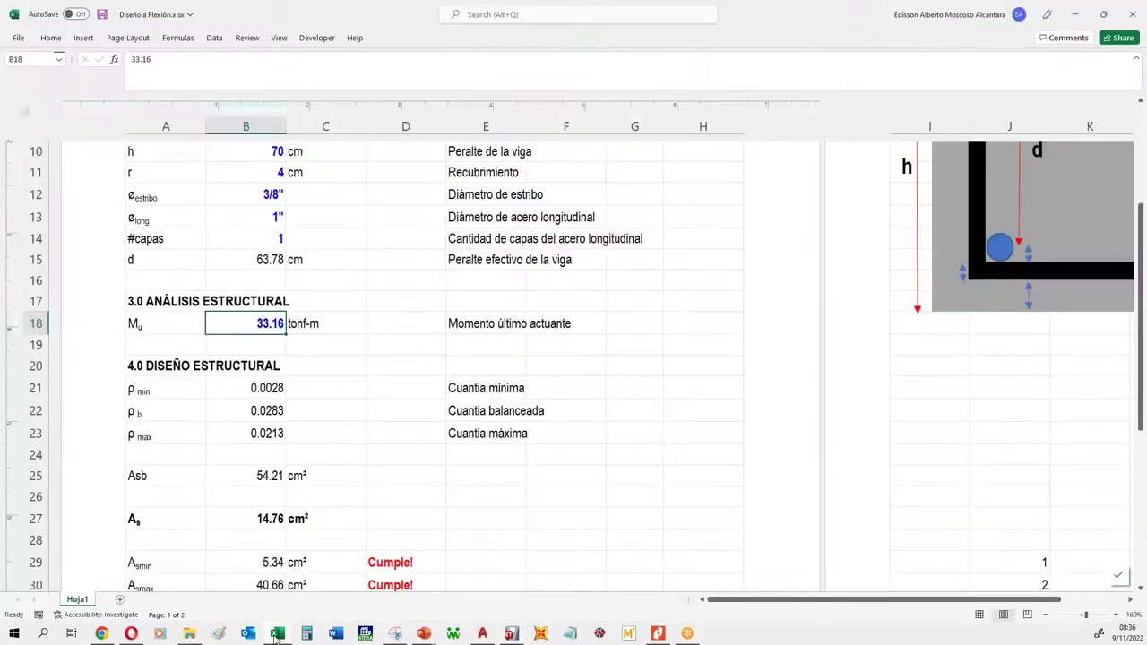
{"action": "left_click", "coordinate": [277, 634]}
{"action": "type", "text": "28."}
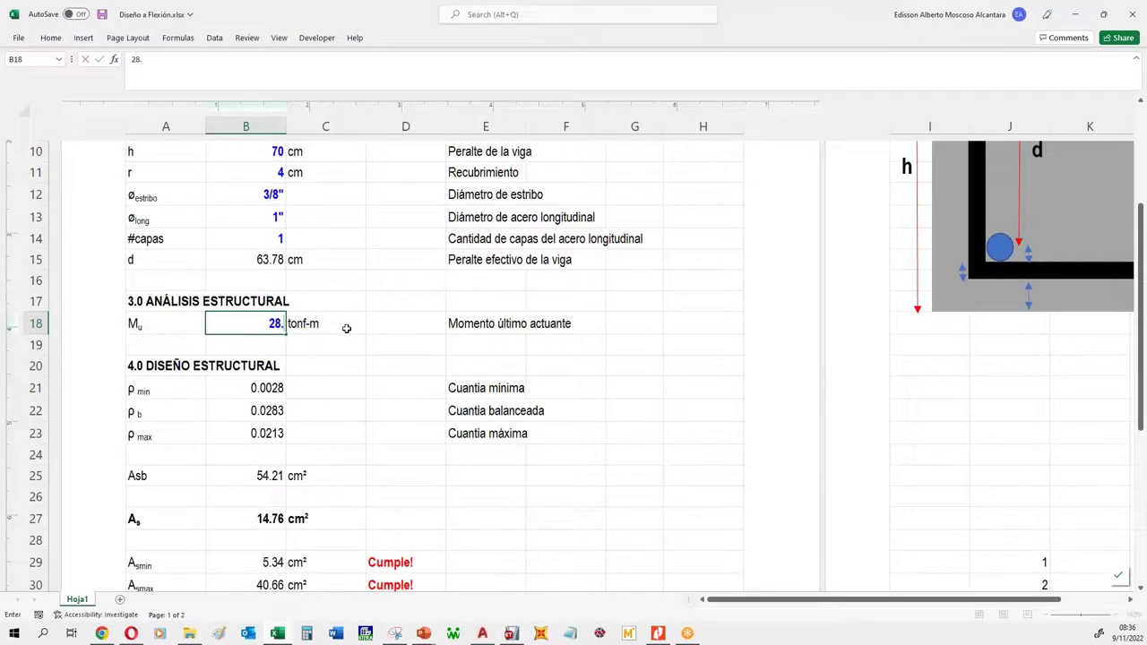
{"action": "type", "text": "16"}
{"action": "left_click", "coordinate": [377, 395]}
{"action": "left_click", "coordinate": [271, 517]}
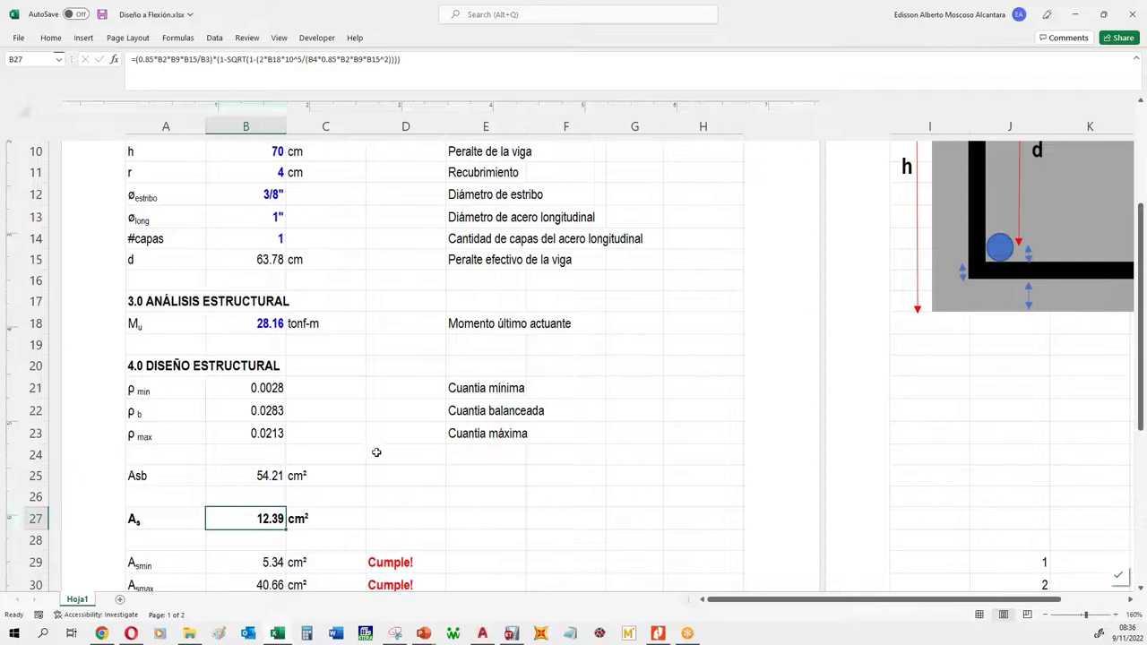
Step: Clear the number of 1" bars and enter 5 bars of 3/4" in the Nvarillas column
{"action": "scroll", "coordinate": [386, 472], "scroll_direction": "down", "scroll_amount": 4}
{"action": "scroll", "coordinate": [460, 458], "scroll_direction": "down", "scroll_amount": 2}
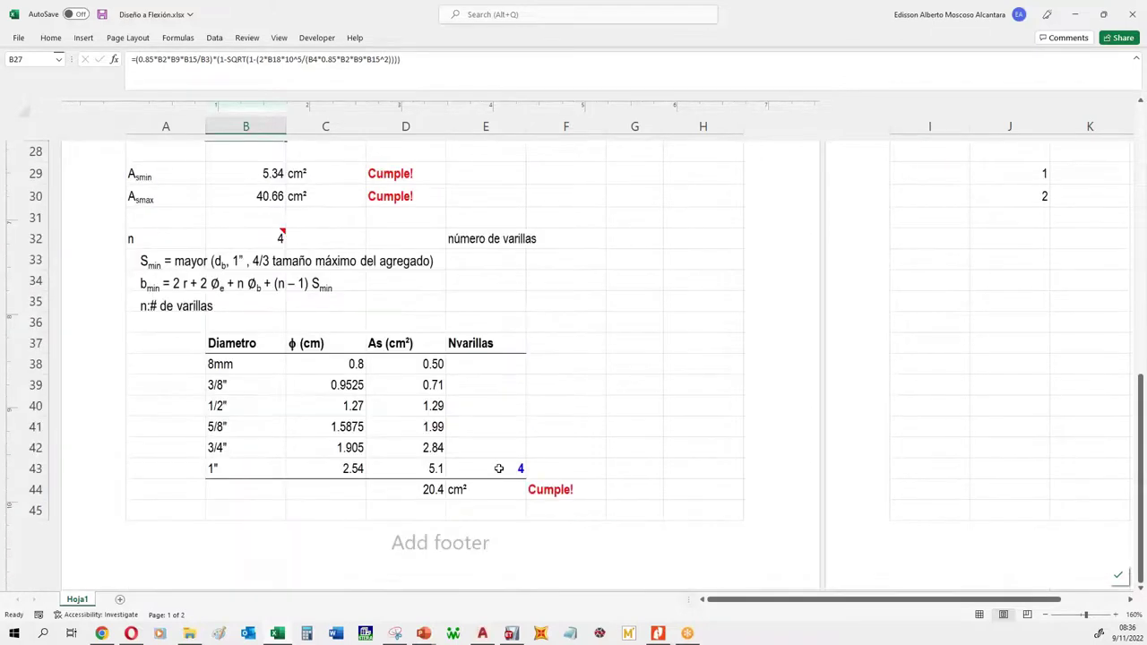
{"action": "left_click", "coordinate": [499, 469]}
{"action": "key", "text": "Delete"}
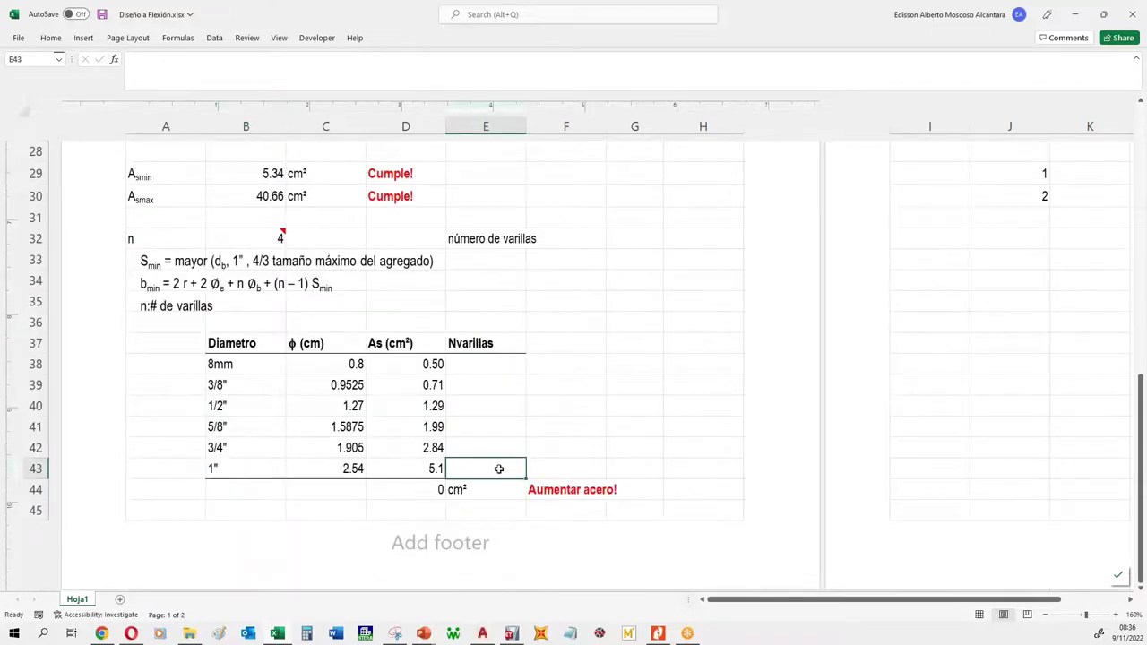
{"action": "left_click", "coordinate": [500, 449]}
{"action": "type", "text": "5"}
{"action": "key", "text": "Return"}
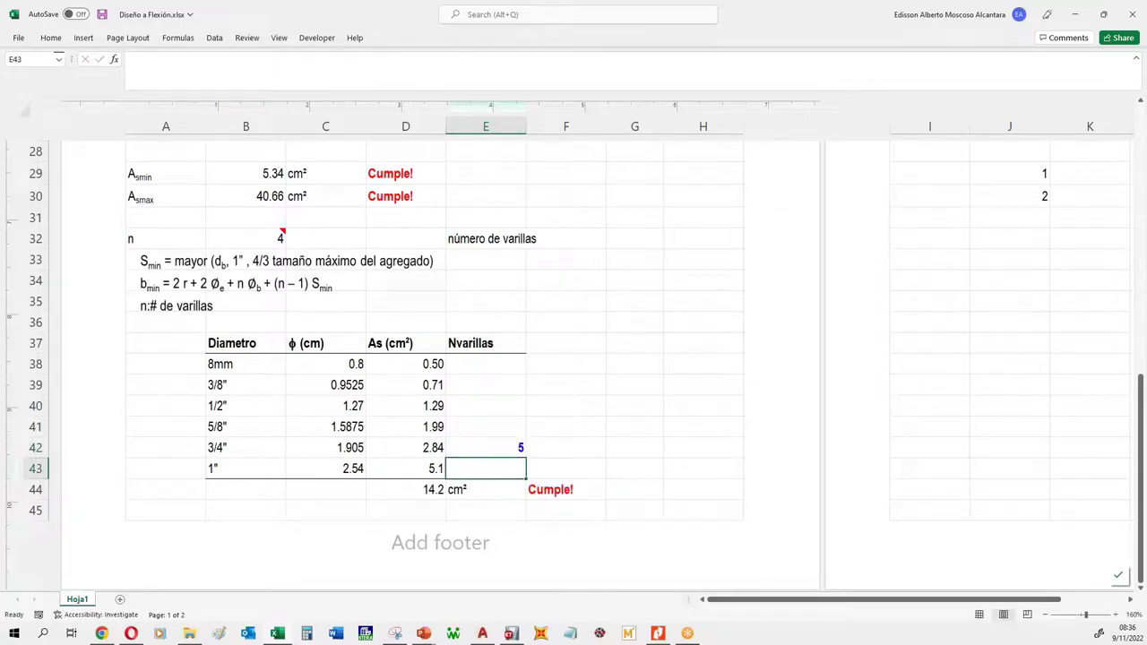
Step: Check the allowable number of bars n and change the longitudinal bar diameter to 3/4" in the section data
{"action": "left_click", "coordinate": [270, 253]}
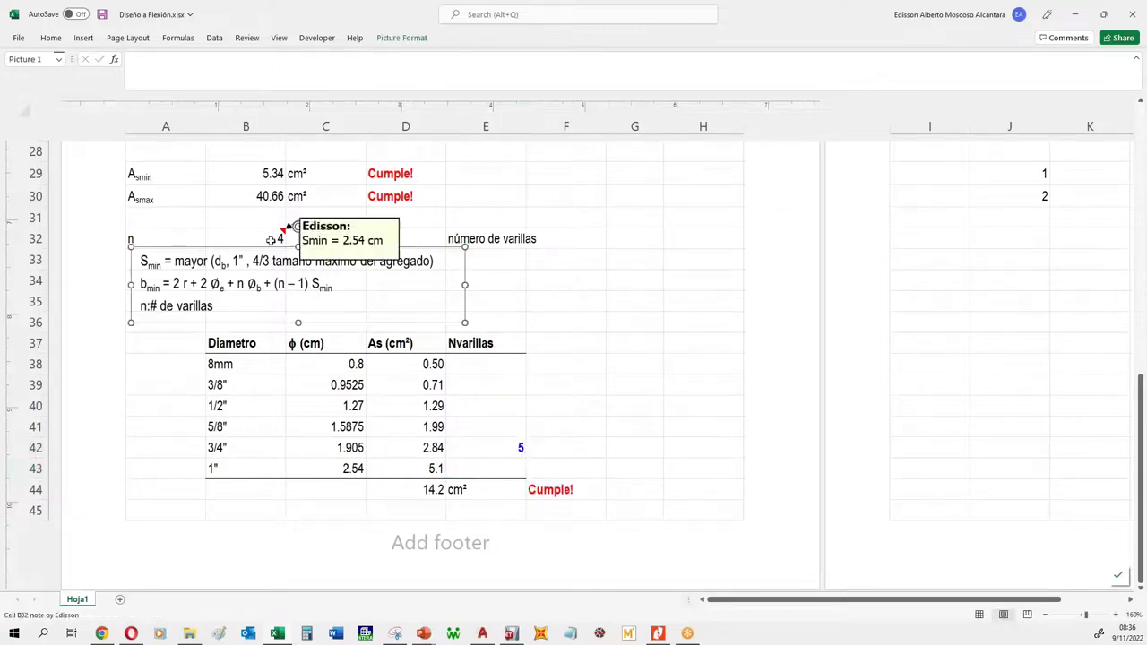
{"action": "scroll", "coordinate": [265, 266], "scroll_direction": "down", "scroll_amount": 1}
{"action": "scroll", "coordinate": [583, 269], "scroll_direction": "up", "scroll_amount": 2}
{"action": "left_click", "coordinate": [591, 253]}
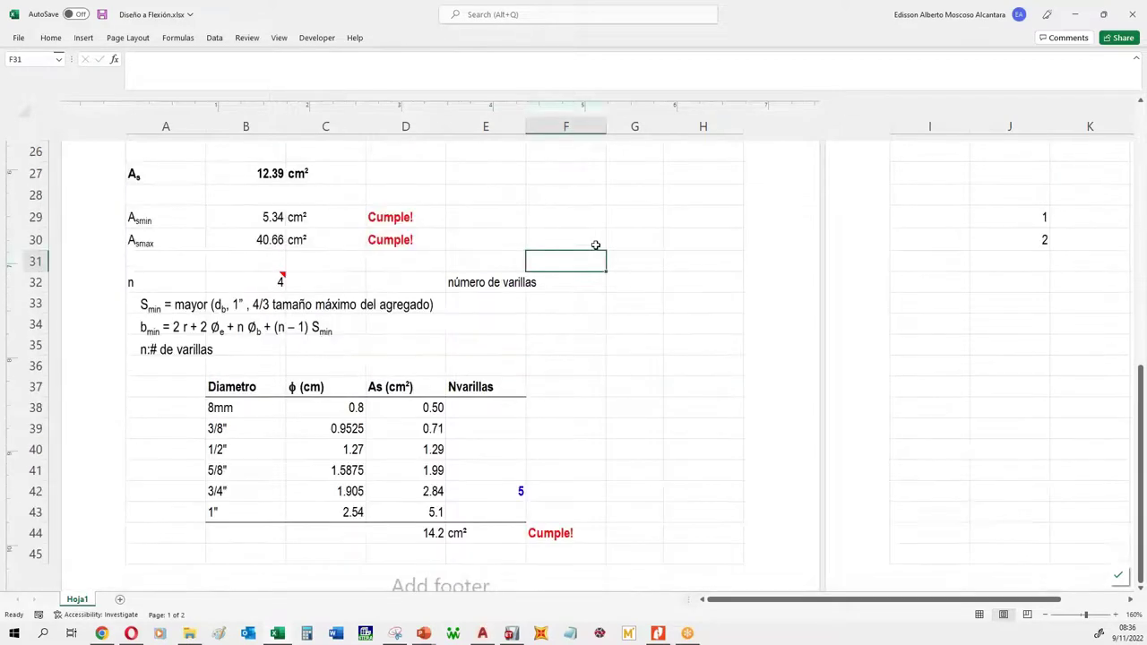
{"action": "scroll", "coordinate": [502, 278], "scroll_direction": "up", "scroll_amount": 3}
{"action": "scroll", "coordinate": [415, 300], "scroll_direction": "up", "scroll_amount": 3}
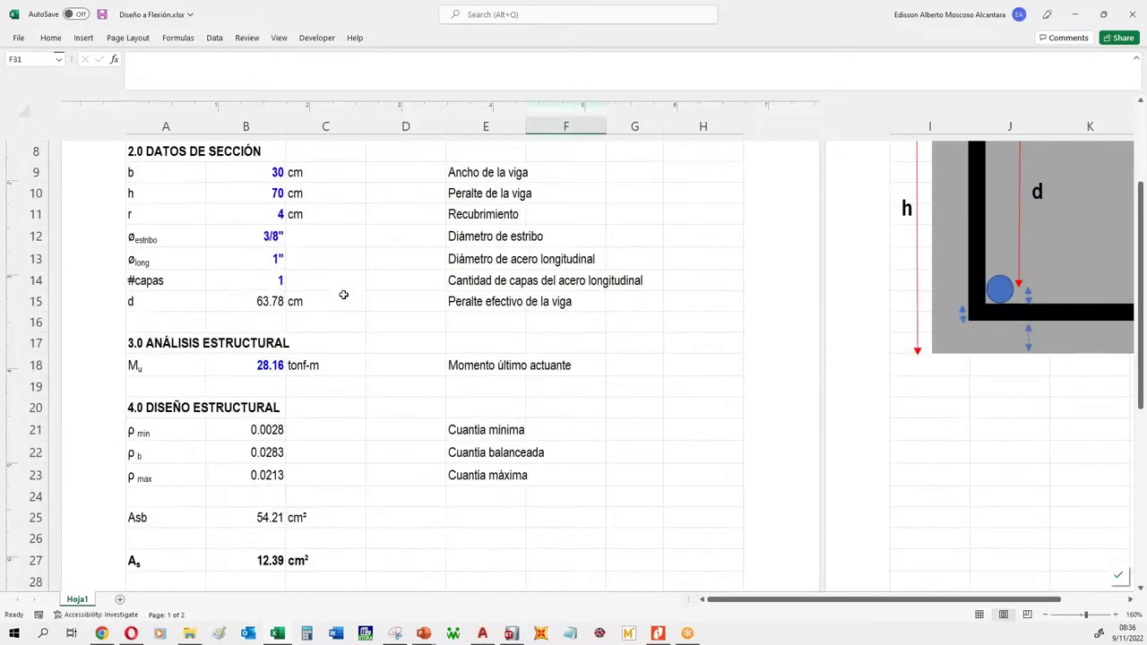
{"action": "left_click", "coordinate": [266, 280]}
{"action": "left_click", "coordinate": [226, 260]}
{"action": "left_click", "coordinate": [292, 264]}
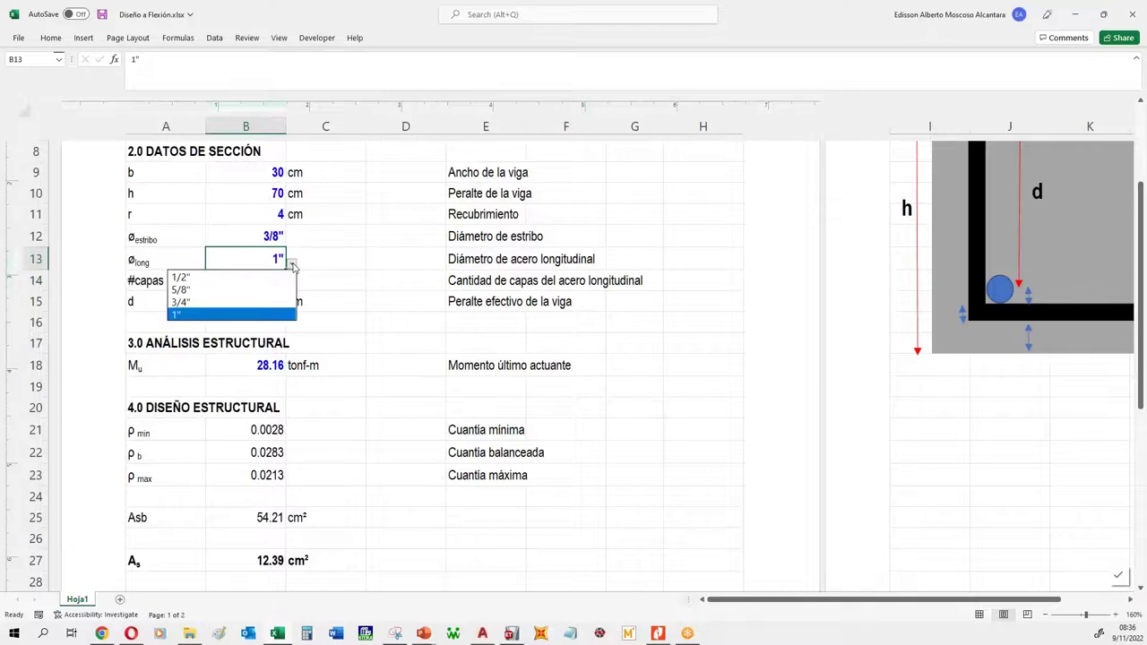
{"action": "left_click", "coordinate": [232, 302]}
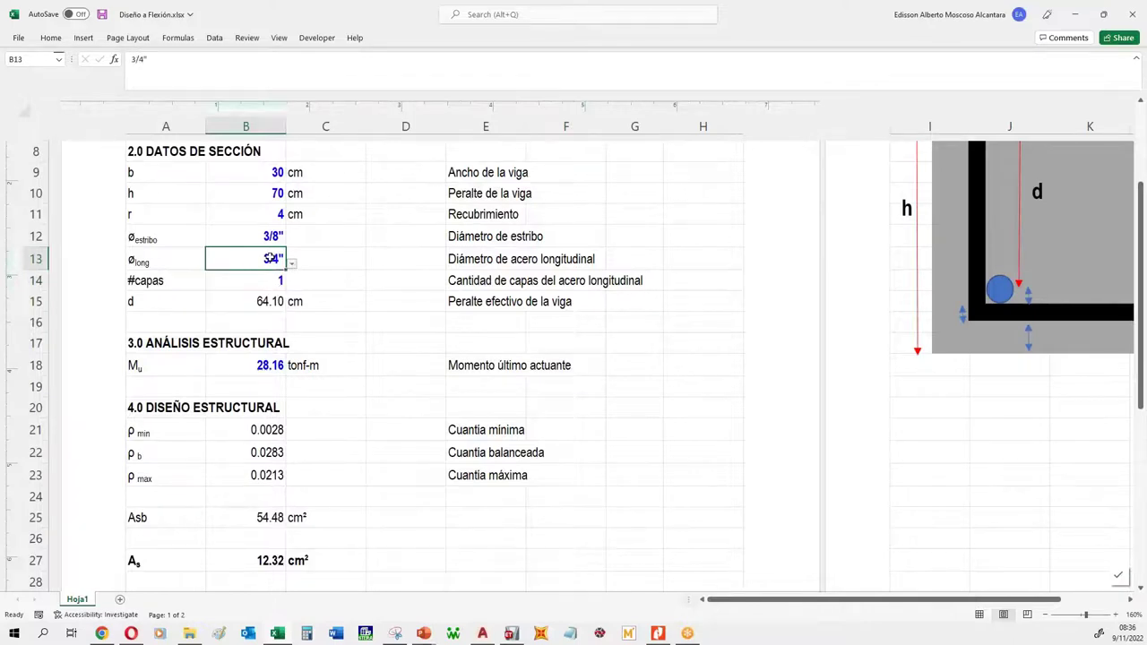
Step: Try 4 bars of 3/4" in the reinforcement table and return the count to 5
{"action": "scroll", "coordinate": [391, 397], "scroll_direction": "down", "scroll_amount": 6}
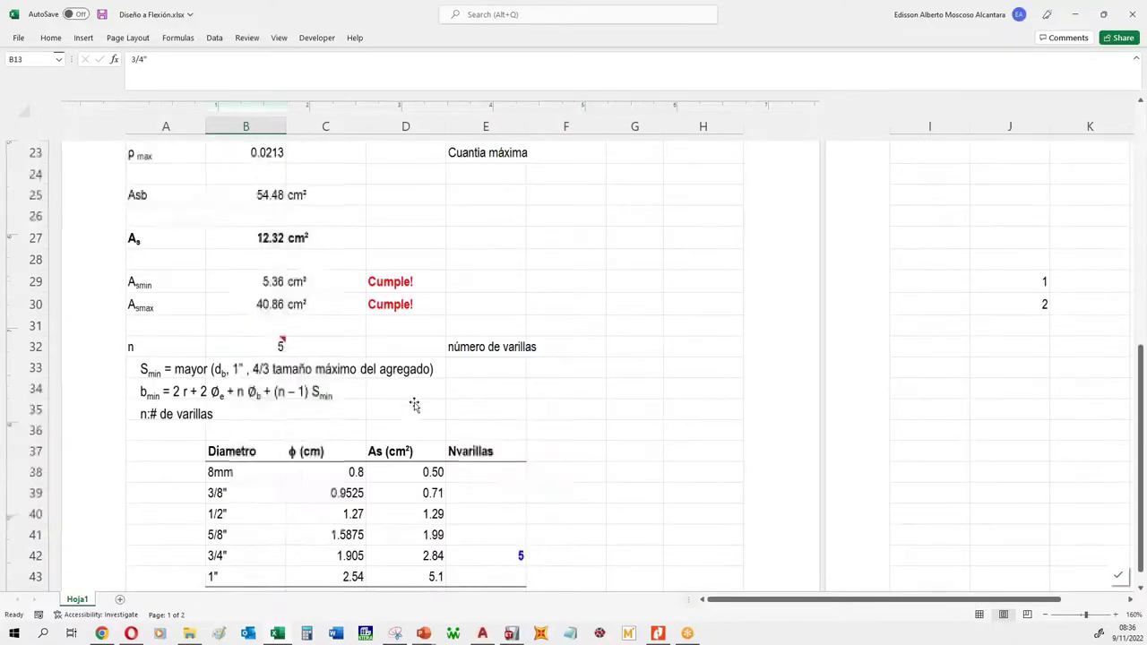
{"action": "left_click", "coordinate": [501, 492]}
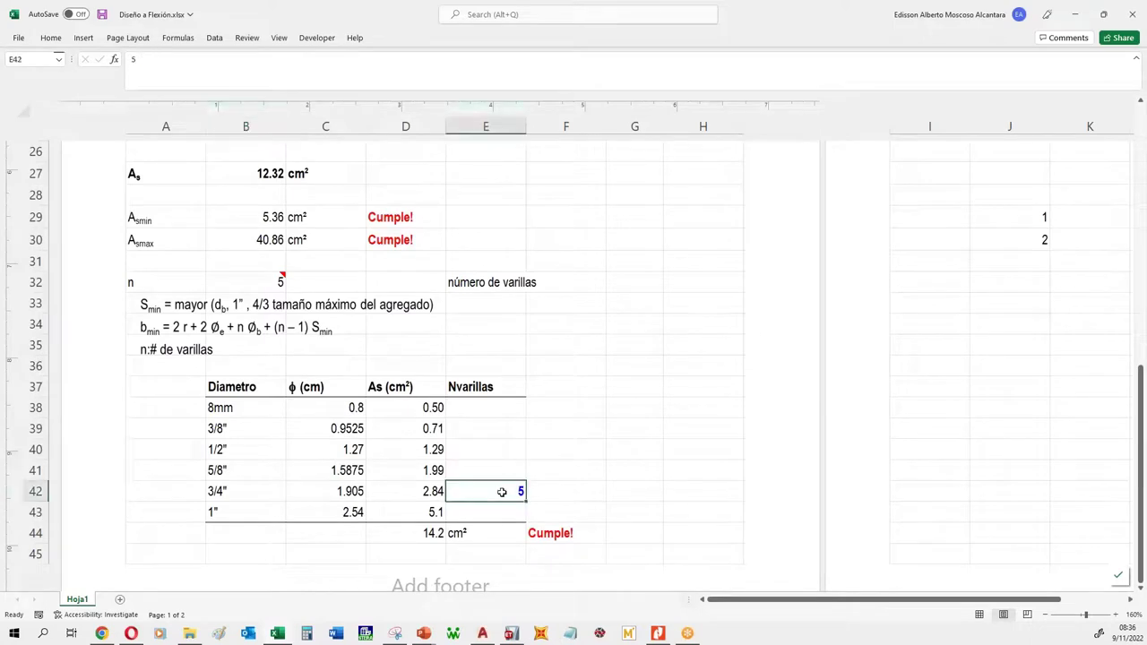
{"action": "type", "text": "4"}
{"action": "key", "text": "Return"}
{"action": "key", "text": "Up"}
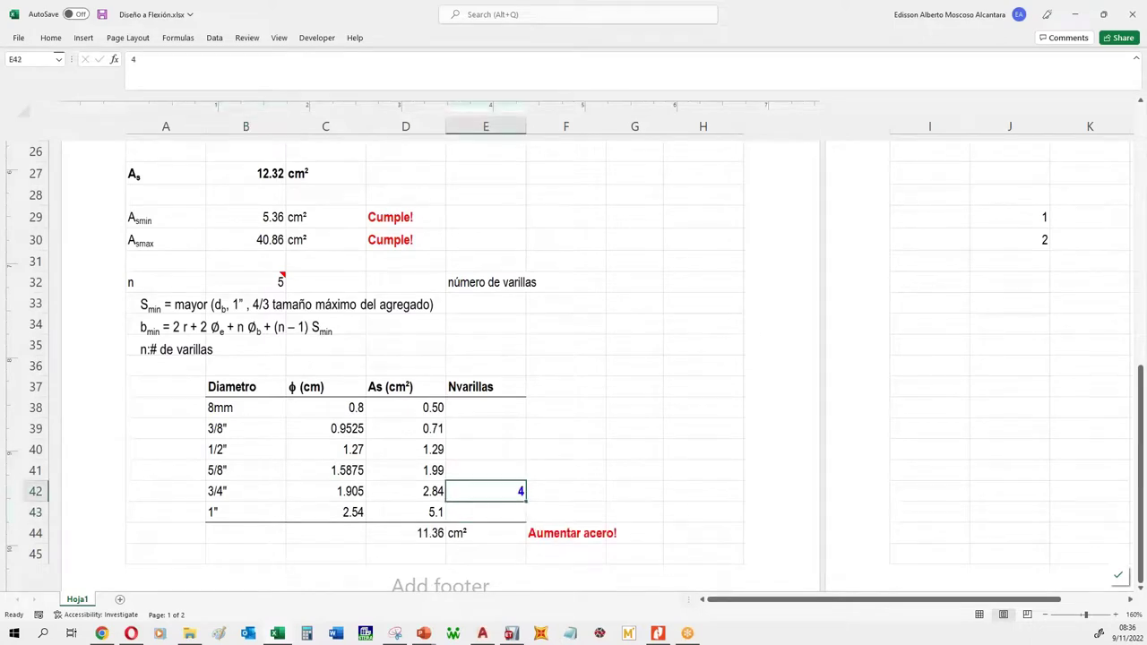
{"action": "type", "text": "5"}
{"action": "key", "text": "Return"}
{"action": "left_click", "coordinate": [503, 485]}
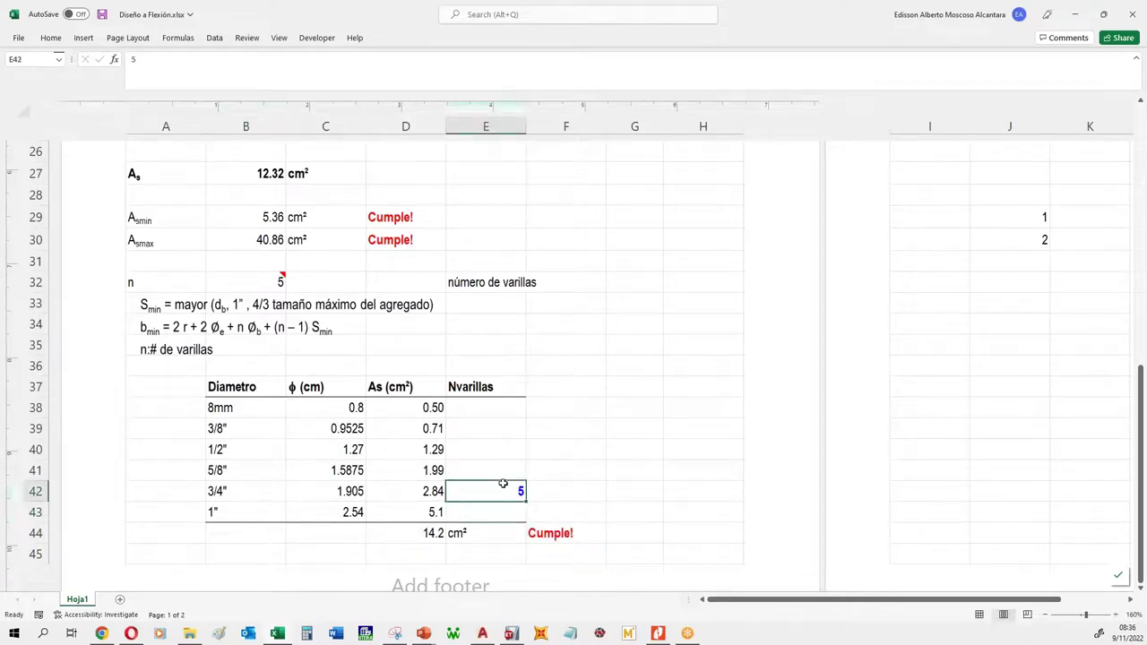
Step: Compare the allowable bar count n with the 3/4" bars provided, and review the longitudinal diameter and number of layers
{"action": "left_click_drag", "start_coordinate": [303, 265], "coordinate": [116, 301]}
{"action": "left_click_drag", "start_coordinate": [552, 478], "coordinate": [408, 503]}
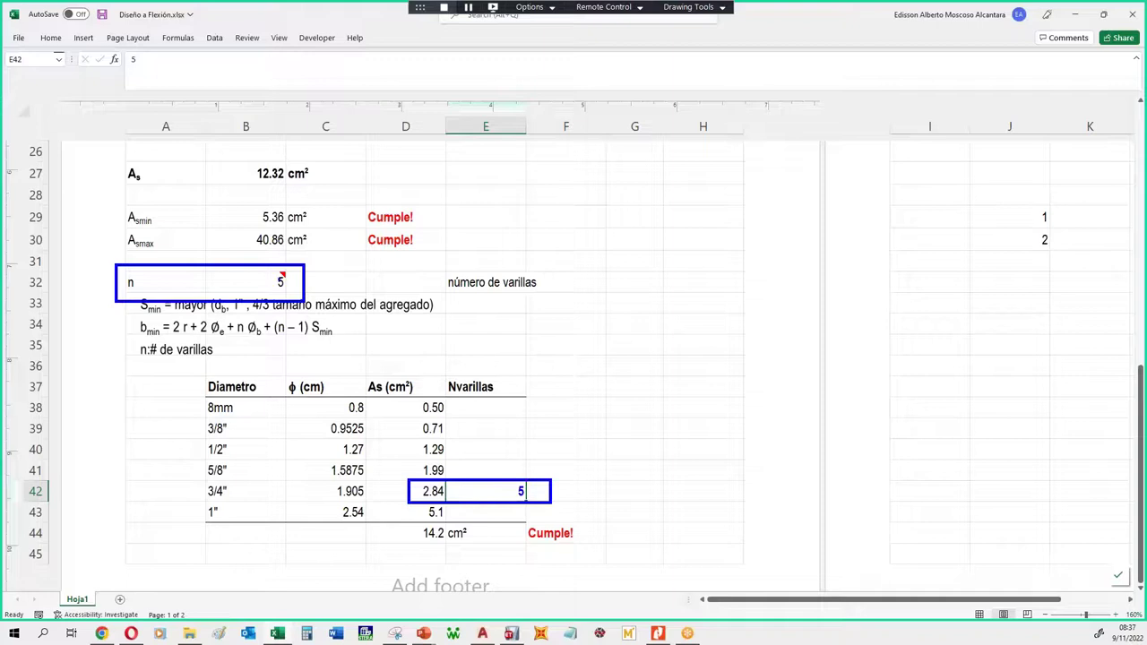
{"action": "left_click_drag", "start_coordinate": [303, 282], "coordinate": [361, 262]}
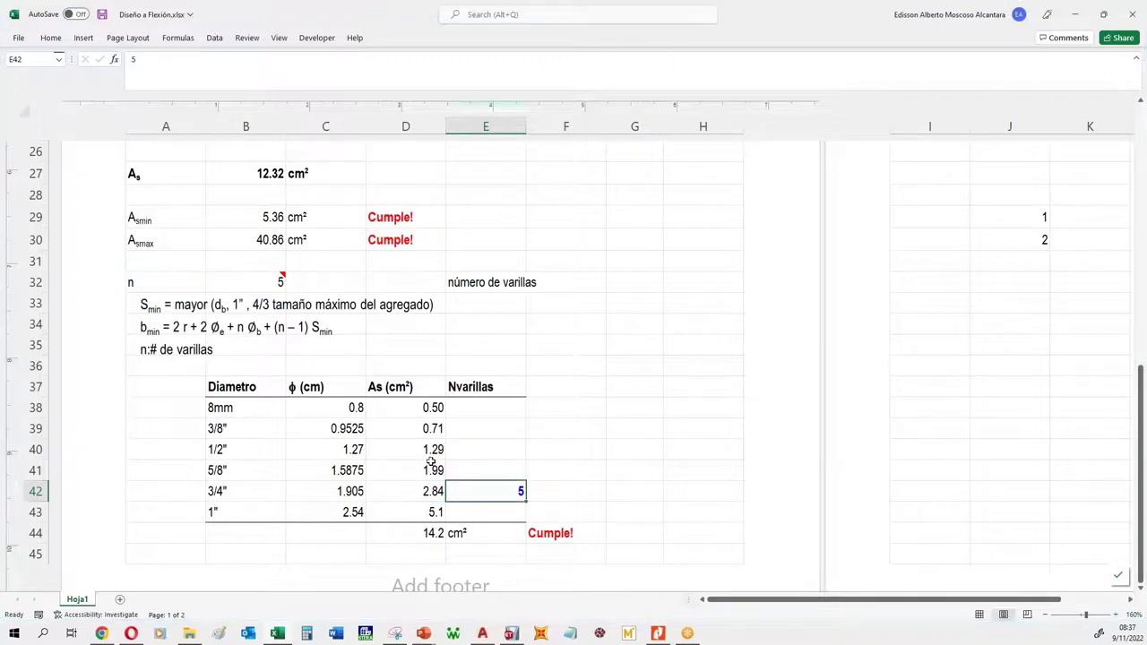
{"action": "scroll", "coordinate": [282, 334], "scroll_direction": "up", "scroll_amount": 6}
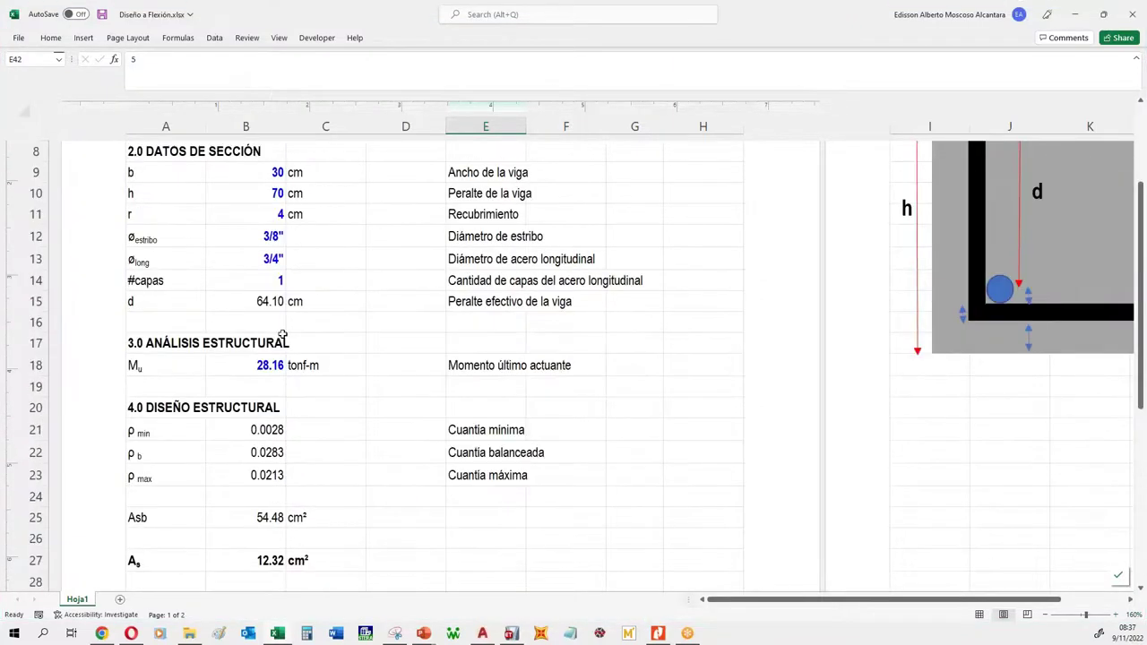
{"action": "left_click_drag", "start_coordinate": [304, 249], "coordinate": [98, 269]}
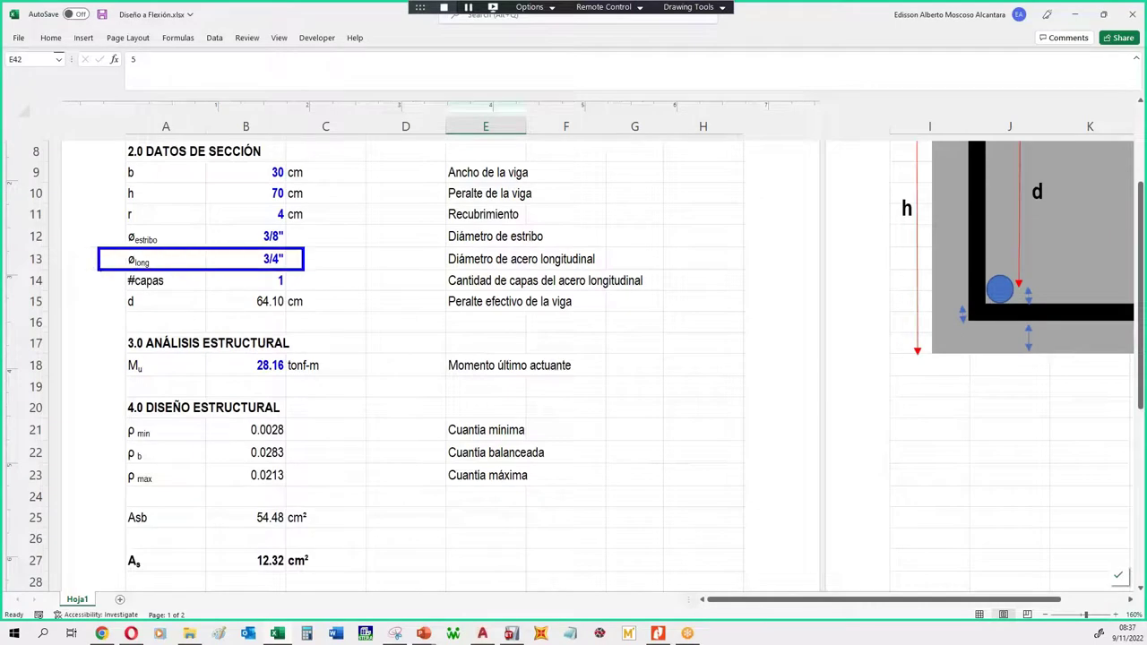
{"action": "left_click_drag", "start_coordinate": [298, 272], "coordinate": [105, 291]}
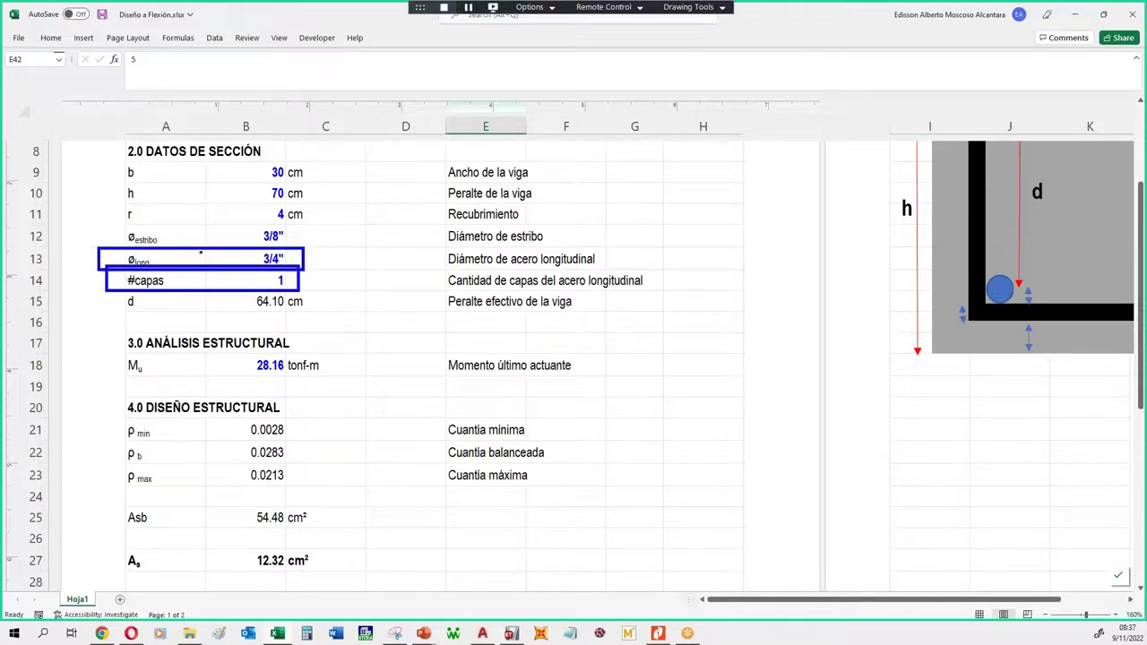
{"action": "left_click_drag", "start_coordinate": [448, 213], "coordinate": [381, 251]}
{"action": "scroll", "coordinate": [549, 415], "scroll_direction": "down", "scroll_amount": 1}
{"action": "scroll", "coordinate": [574, 502], "scroll_direction": "down", "scroll_amount": 5}
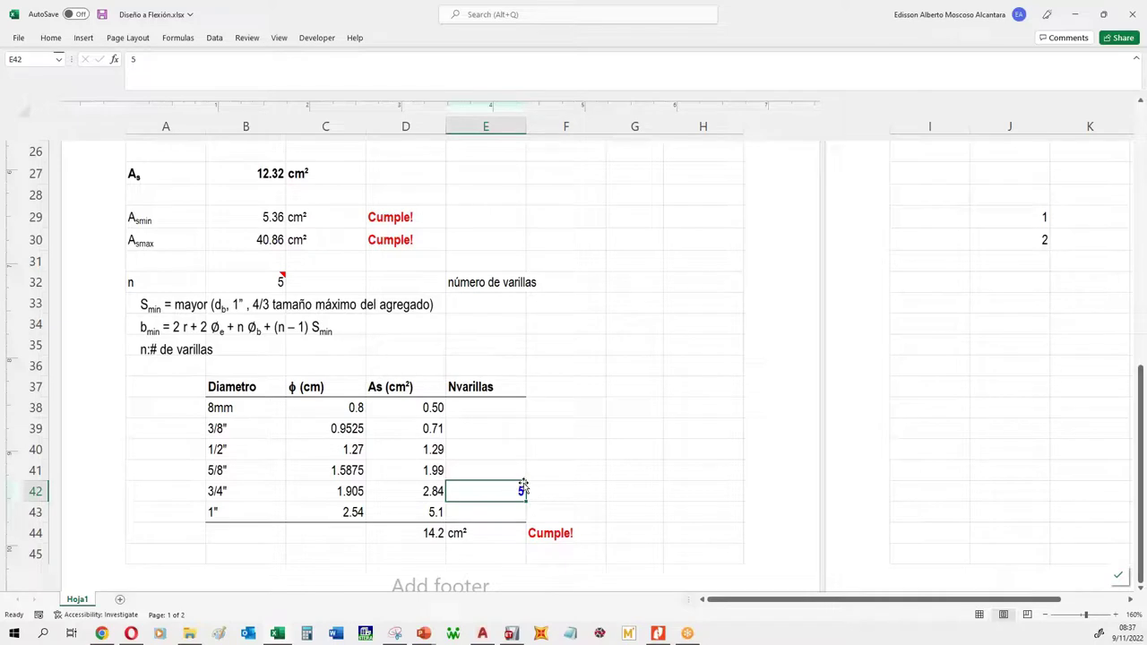
Step: Read the beam's midspan moment in ETABS and set Mu to 16.80 tonf-m in the Excel design sheet
{"action": "left_click", "coordinate": [1076, 16]}
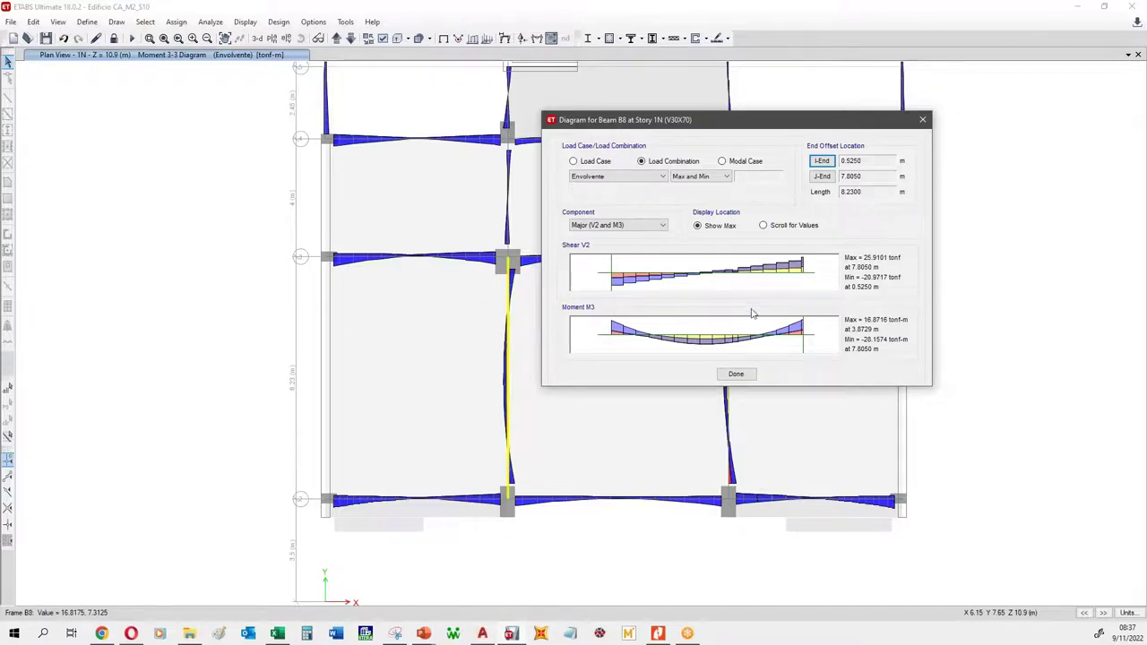
{"action": "mouse_move", "coordinate": [757, 338]}
{"action": "left_mouse_down"}
{"action": "mouse_move", "coordinate": [694, 345]}
{"action": "mouse_move", "coordinate": [735, 345]}
{"action": "mouse_move", "coordinate": [708, 345]}
{"action": "left_mouse_up"}
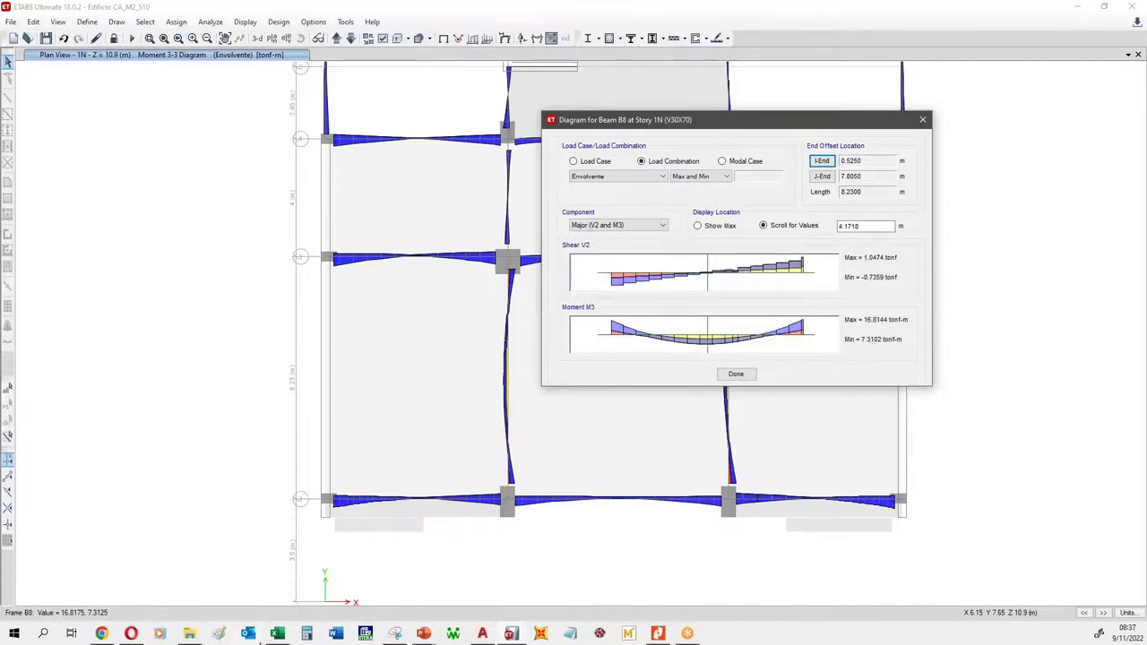
{"action": "left_click", "coordinate": [277, 634]}
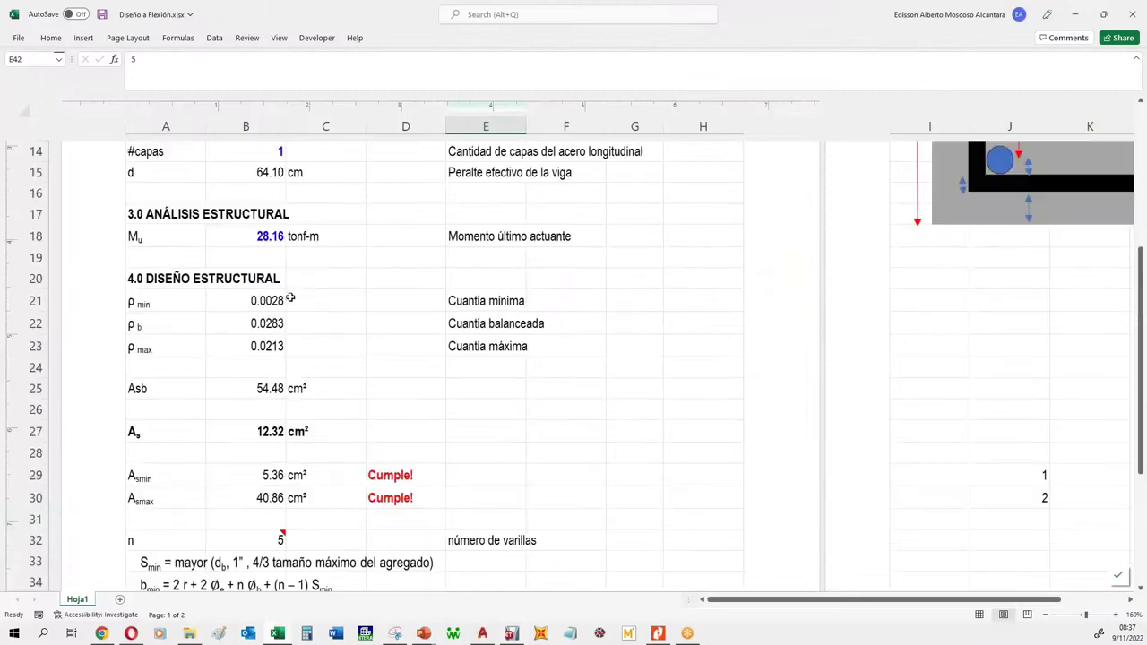
{"action": "left_click", "coordinate": [260, 235]}
{"action": "type", "text": "16.80"}
{"action": "key", "text": "Return"}
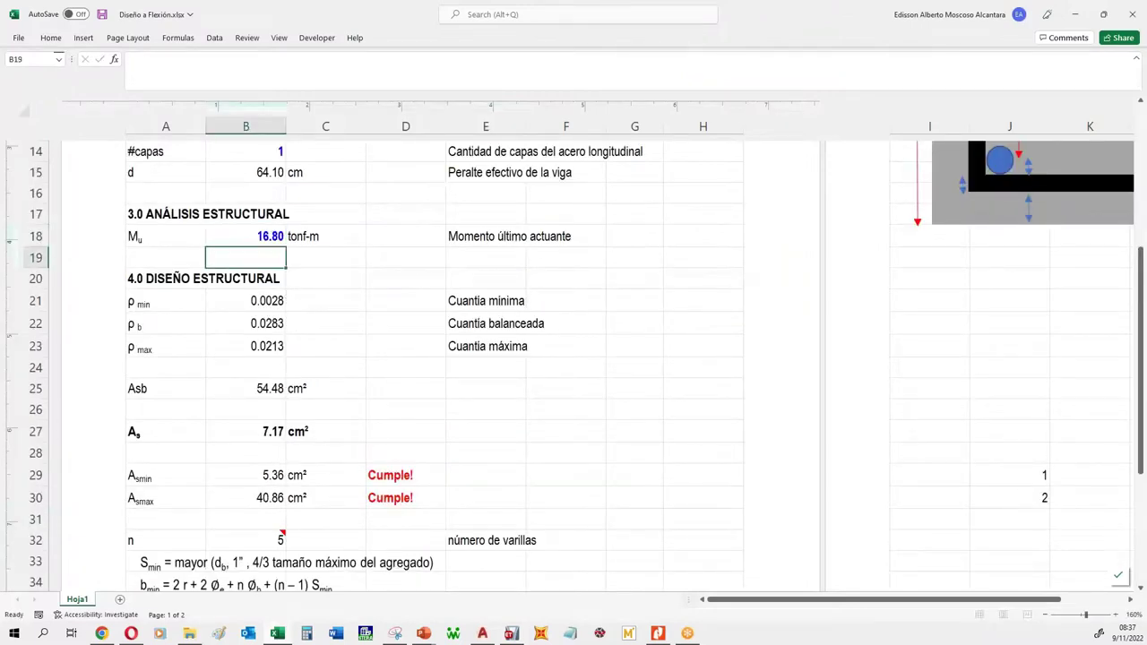
Step: Set the number of 3/4" bars to 3 in the reinforcement table
{"action": "scroll", "coordinate": [304, 383], "scroll_direction": "down", "scroll_amount": 2}
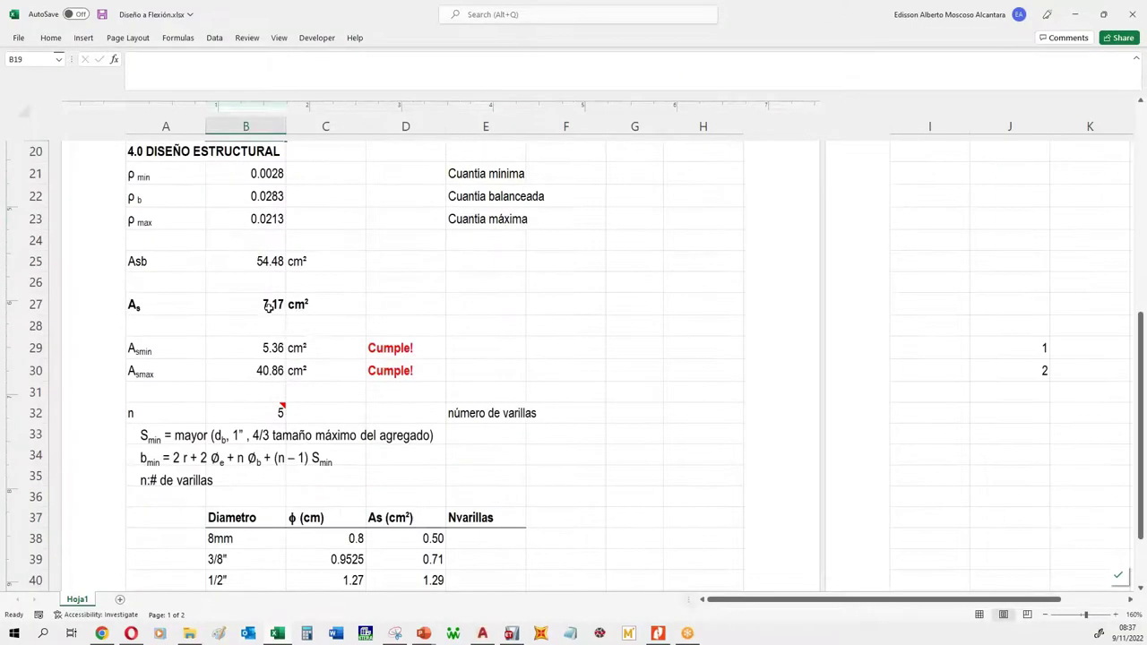
{"action": "scroll", "coordinate": [272, 306], "scroll_direction": "down", "scroll_amount": 1}
{"action": "left_click", "coordinate": [501, 556]}
{"action": "type", "text": "3"}
{"action": "key", "text": "Return"}
{"action": "scroll", "coordinate": [529, 538], "scroll_direction": "down", "scroll_amount": 3}
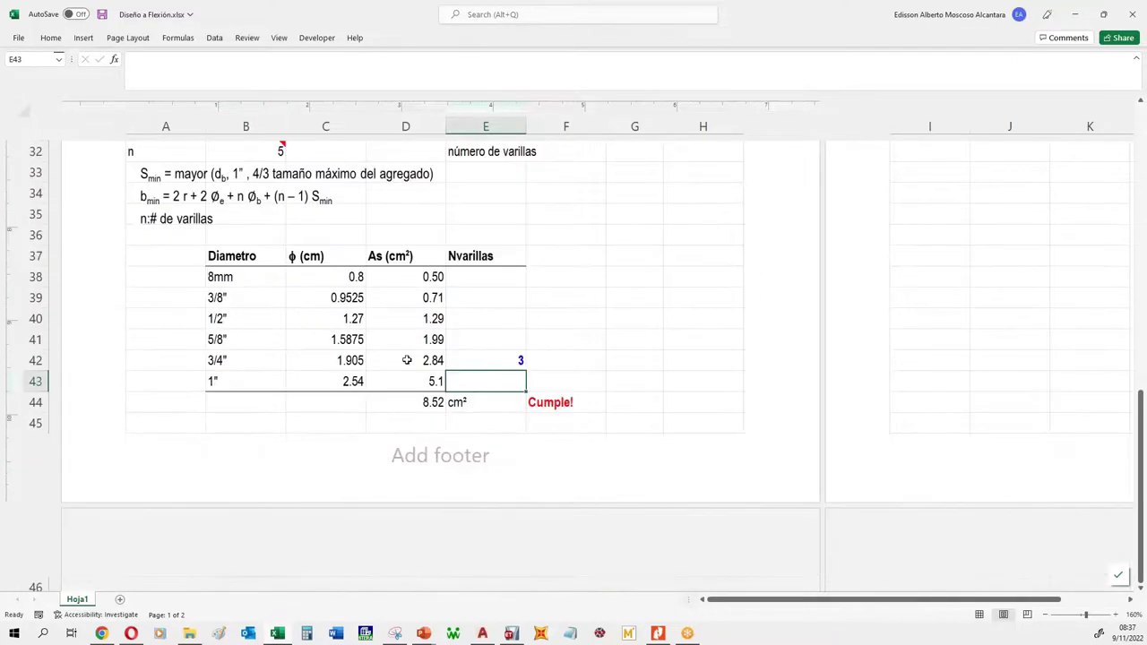
Step: Compare the provided steel area and the 3/4" bar count with the allowable number of bars n
{"action": "left_click", "coordinate": [427, 401]}
{"action": "left_click", "coordinate": [478, 362]}
{"action": "left_click", "coordinate": [439, 405]}
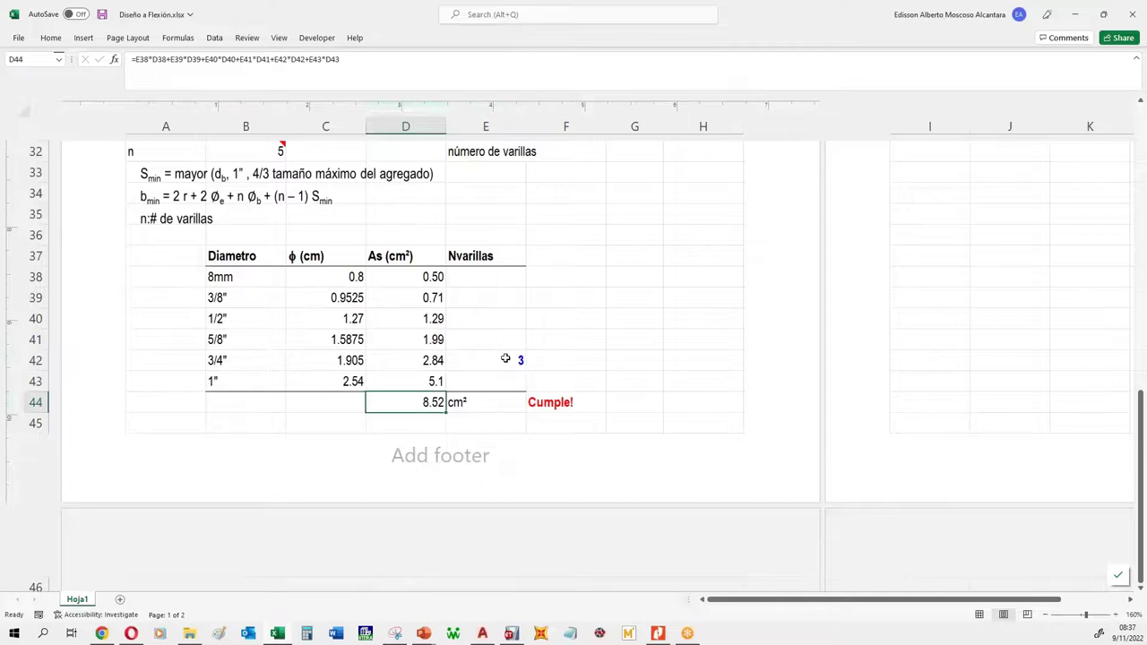
{"action": "scroll", "coordinate": [475, 383], "scroll_direction": "up", "scroll_amount": 2}
{"action": "scroll", "coordinate": [439, 394], "scroll_direction": "up", "scroll_amount": 1}
{"action": "left_click", "coordinate": [497, 552]}
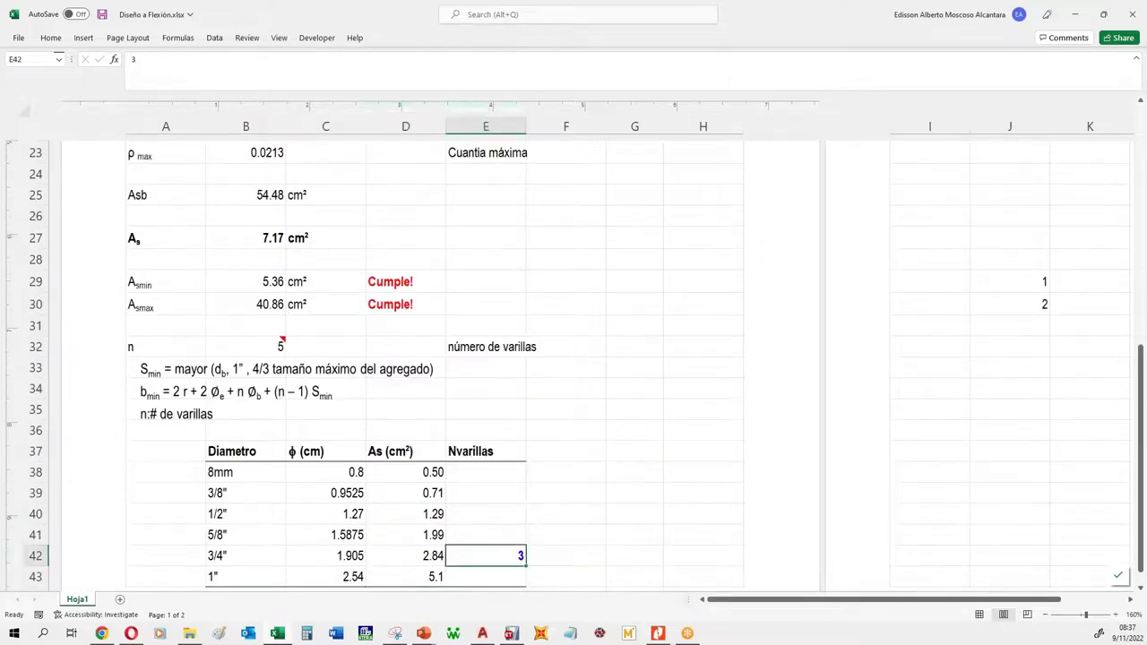
{"action": "left_click", "coordinate": [269, 345]}
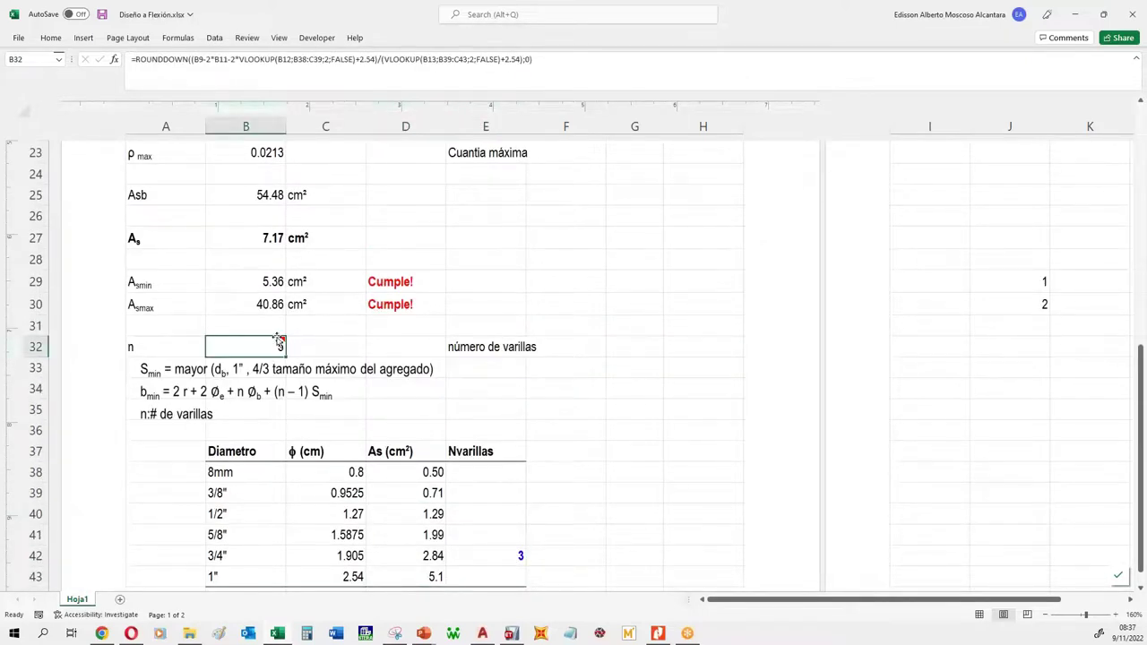
{"action": "mouse_move", "coordinate": [285, 339]}
{"action": "left_click", "coordinate": [507, 561]}
{"action": "scroll", "coordinate": [319, 363], "scroll_direction": "up", "scroll_amount": 2}
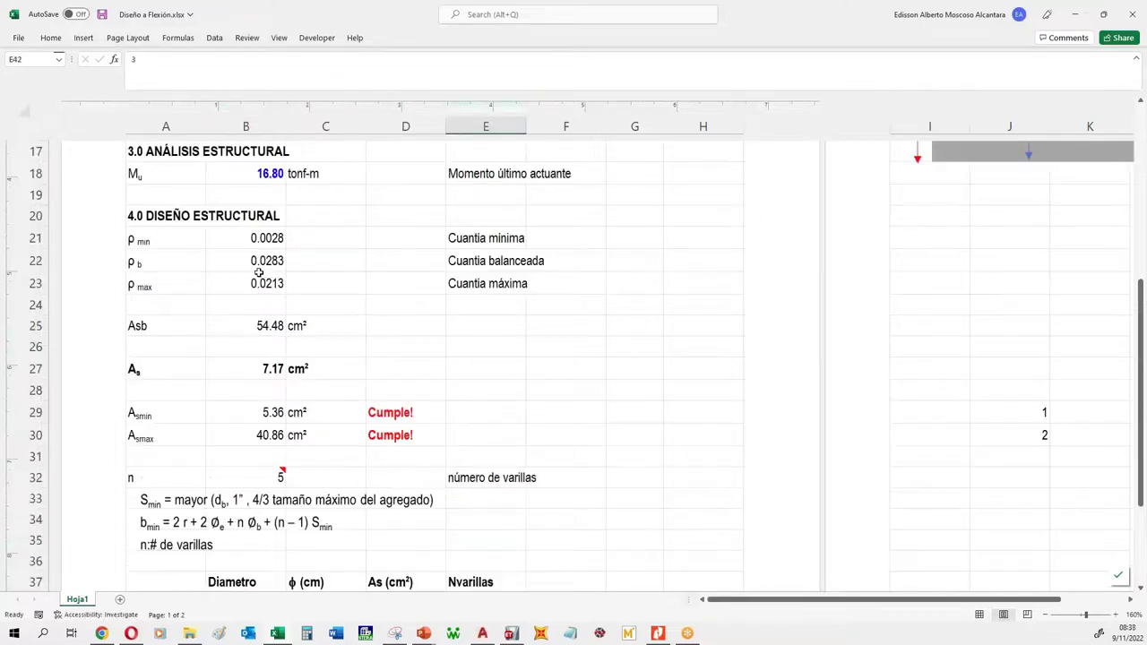
Step: Check the provided steel area against the required As and the maximum steel area Asmax
{"action": "scroll", "coordinate": [518, 359], "scroll_direction": "down", "scroll_amount": 3}
{"action": "left_click", "coordinate": [558, 533]}
{"action": "left_click", "coordinate": [428, 530]}
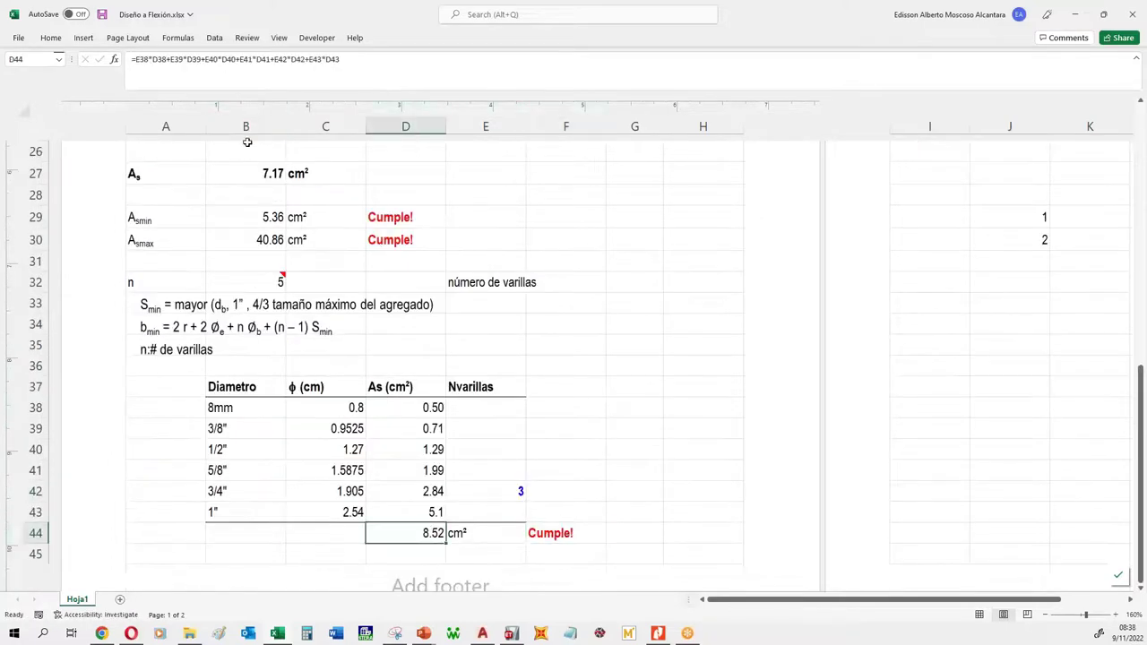
{"action": "left_click", "coordinate": [252, 177]}
{"action": "scroll", "coordinate": [354, 405], "scroll_direction": "up", "scroll_amount": 3}
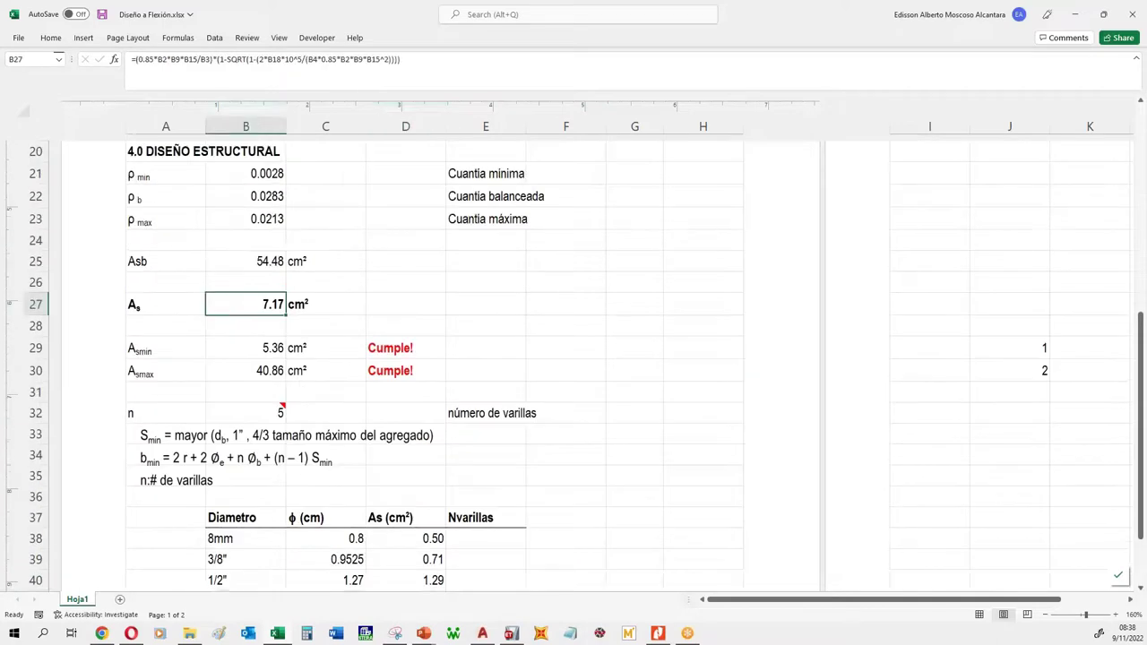
{"action": "left_click", "coordinate": [245, 438]}
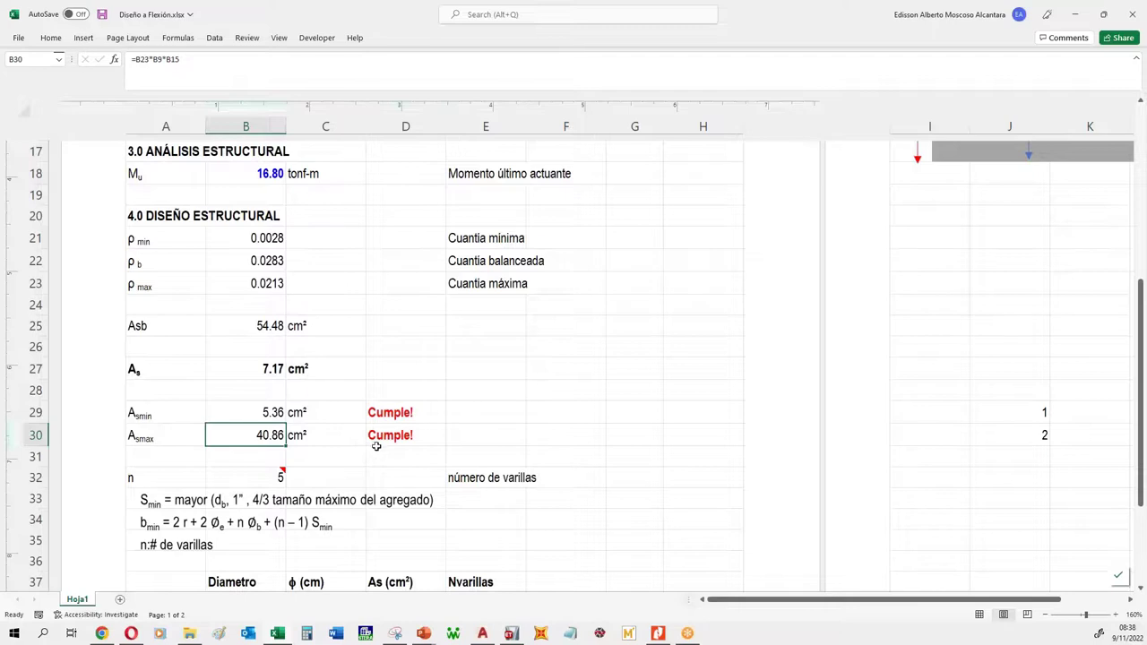
Step: Undo the last sheet edits back to the previous Mu, and redo them up to the empty 3/4" bar count
{"action": "key", "text": "ctrl+z"}
{"action": "key", "text": "ctrl+z"}
{"action": "key", "text": "ctrl+z"}
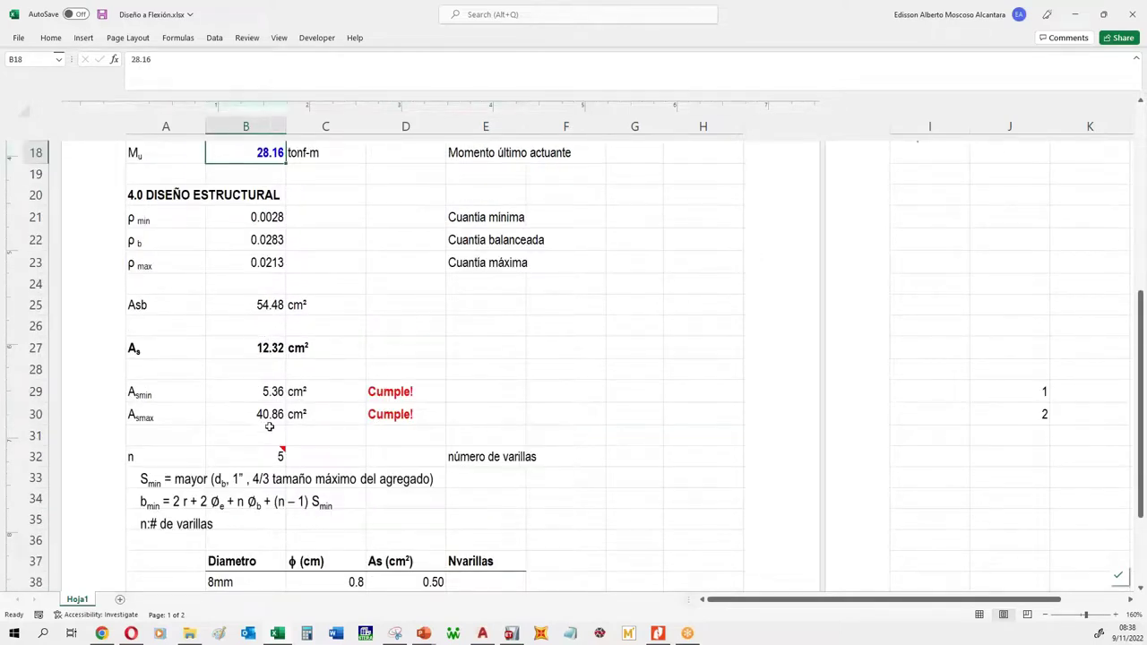
{"action": "key", "text": "ctrl+y"}
{"action": "key", "text": "ctrl+y"}
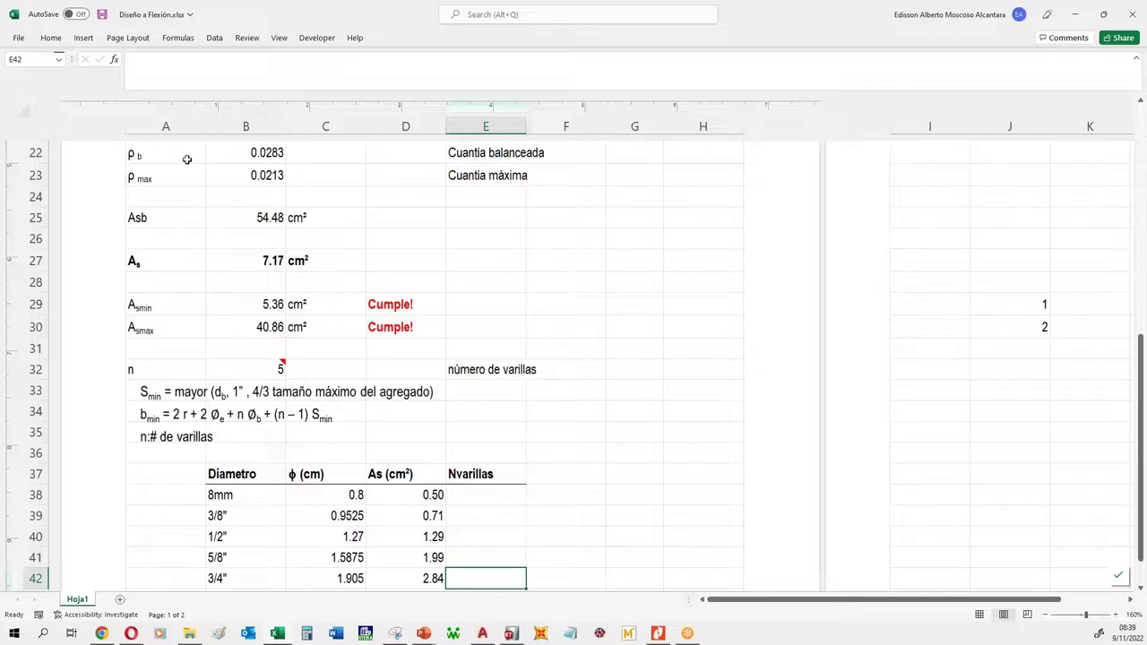
Step: Examine the maximum steel area Asmax and its formula, and review the material and section data of the beam
{"action": "left_click_drag", "start_coordinate": [158, 329], "coordinate": [272, 324]}
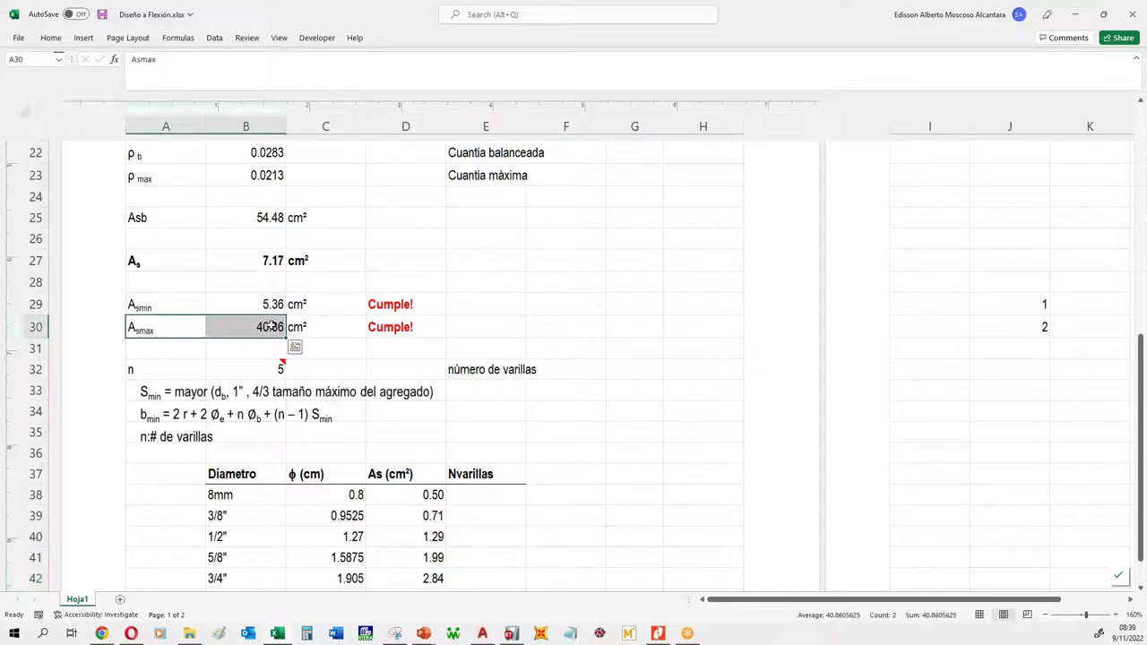
{"action": "left_click", "coordinate": [270, 327]}
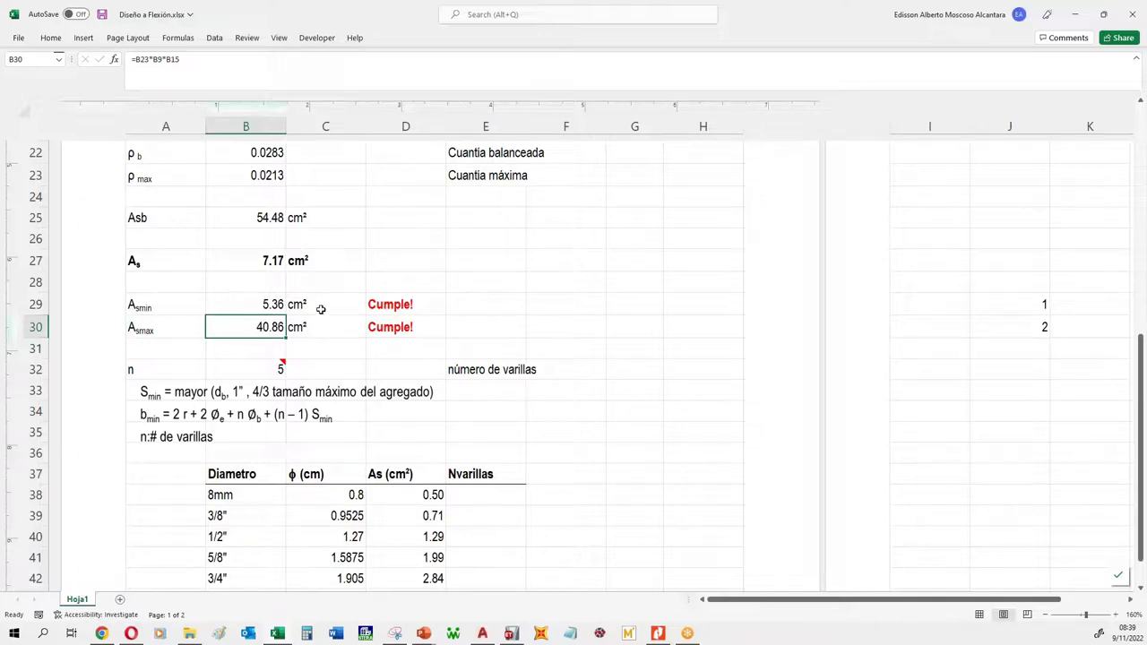
{"action": "left_click", "coordinate": [623, 332]}
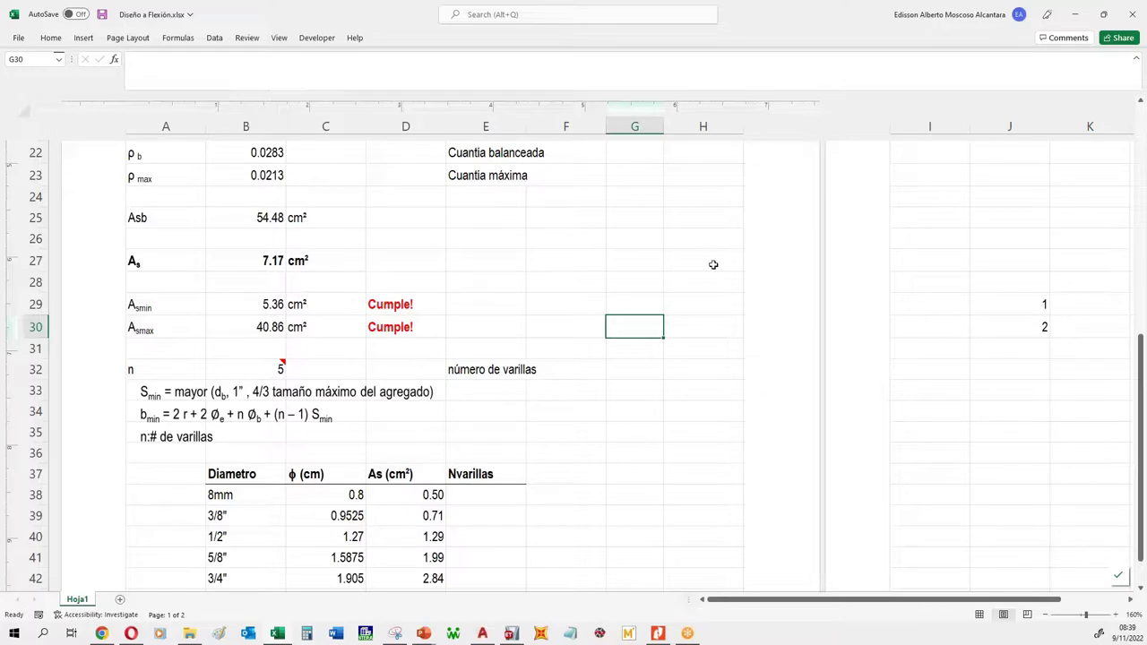
{"action": "scroll", "coordinate": [684, 268], "scroll_direction": "up", "scroll_amount": 7}
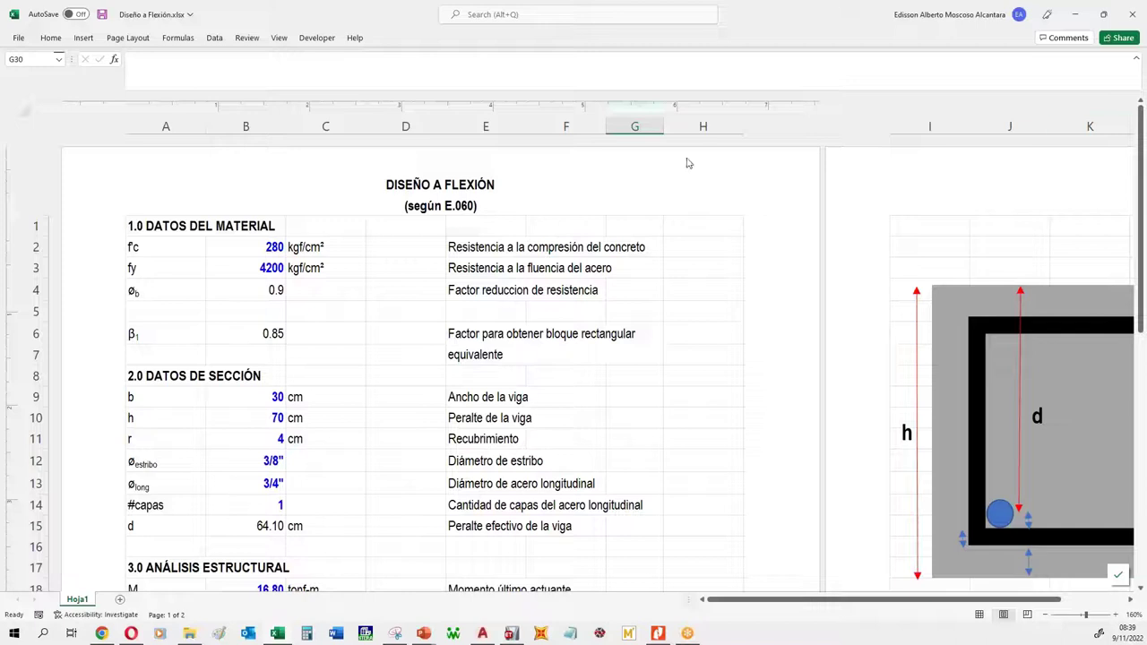
{"action": "left_click", "coordinate": [634, 357]}
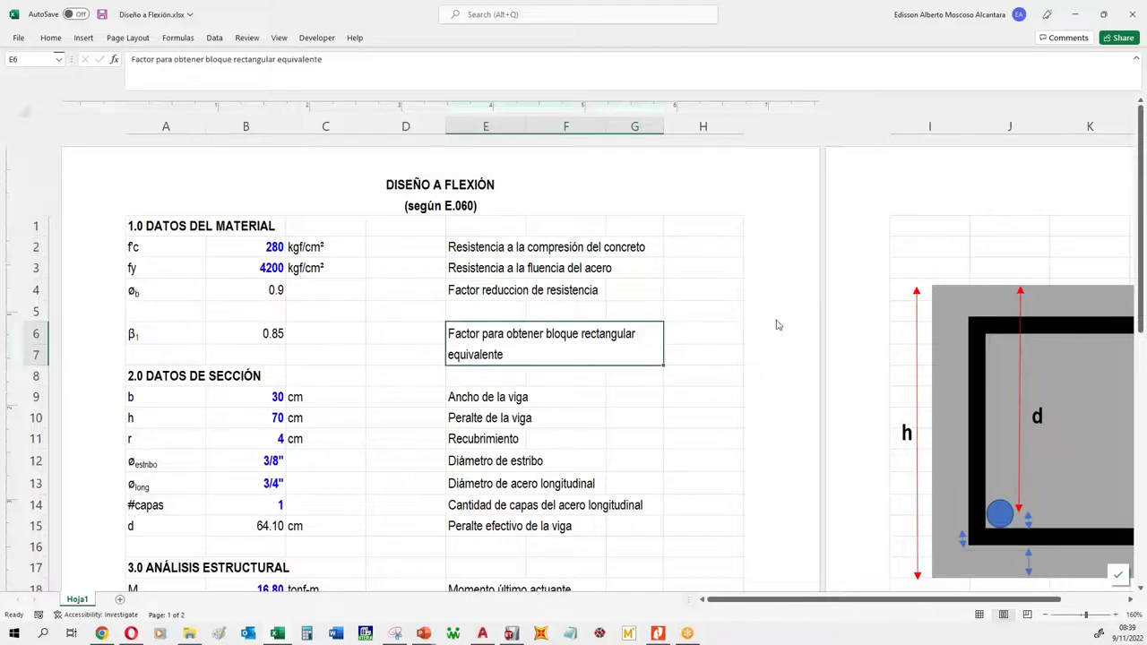